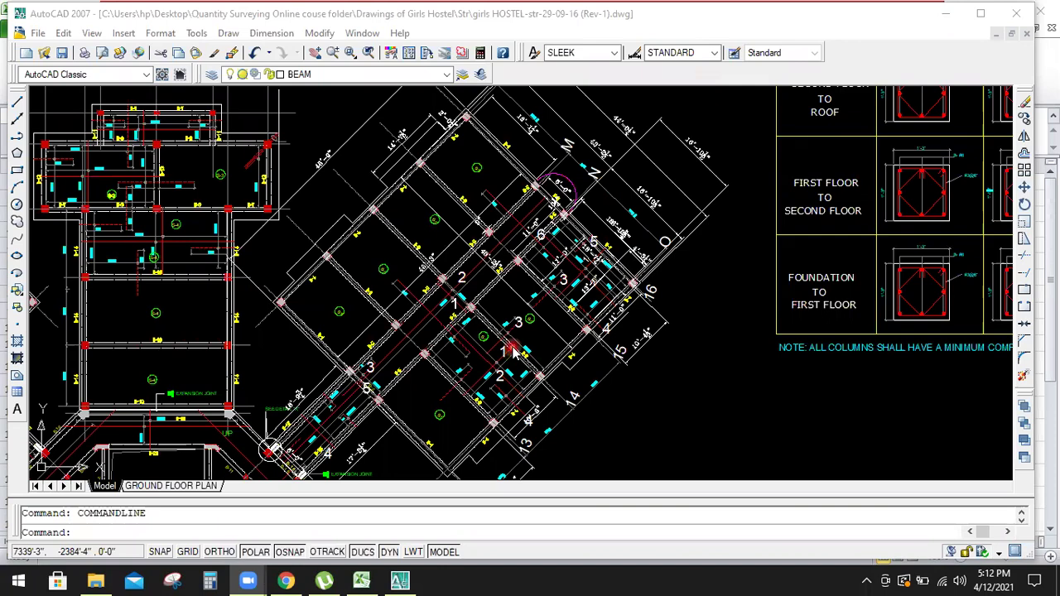
- Examine the diagonal wing's framing plan between grids 12 and 16 together with the schedule of columns
scroll(501, 300, "down", 2)
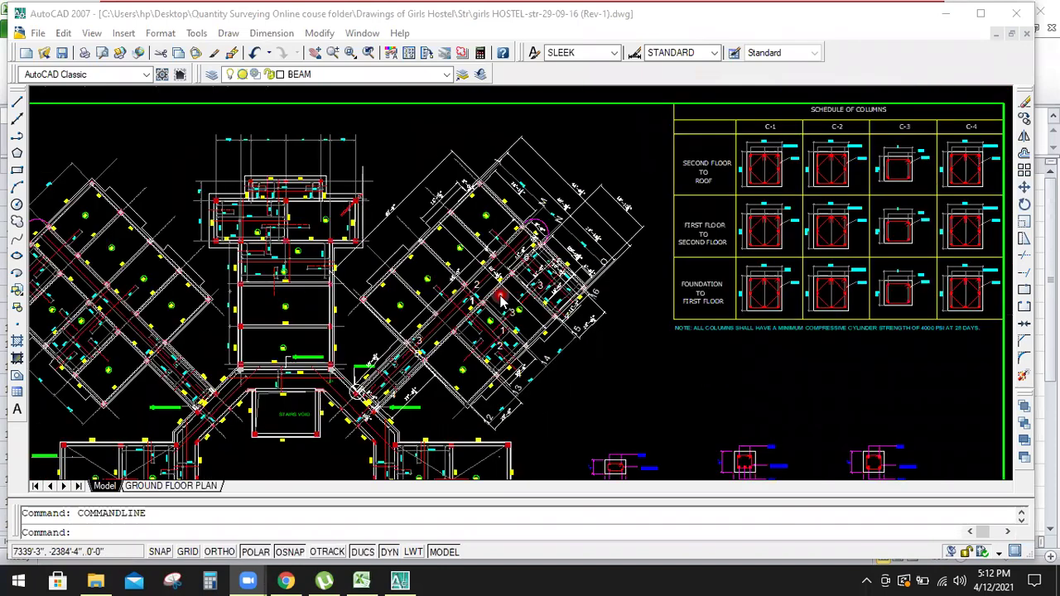
scroll(536, 331, "up", 2)
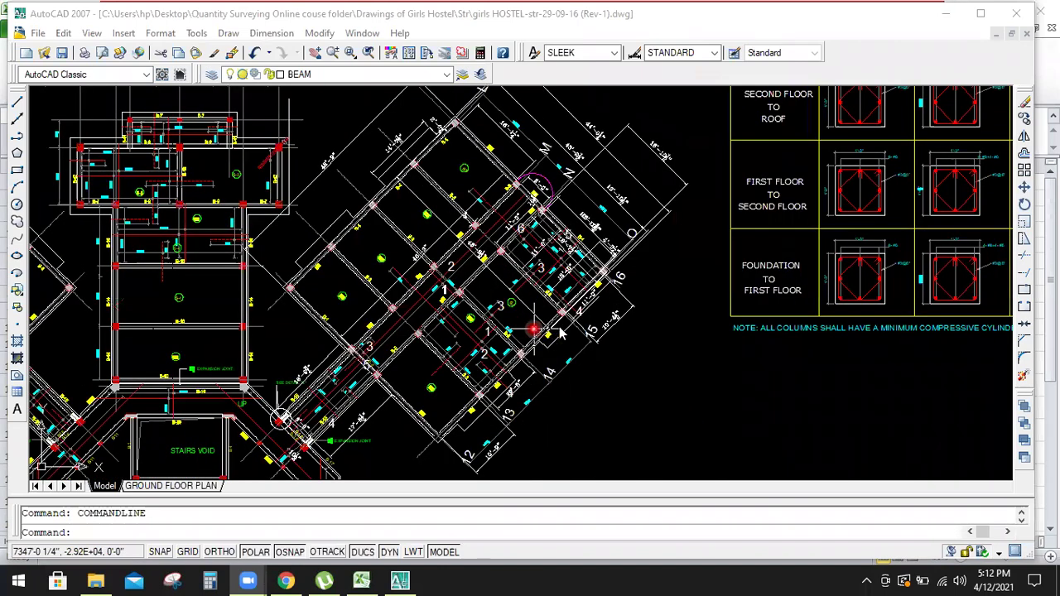
scroll(538, 331, "up", 2)
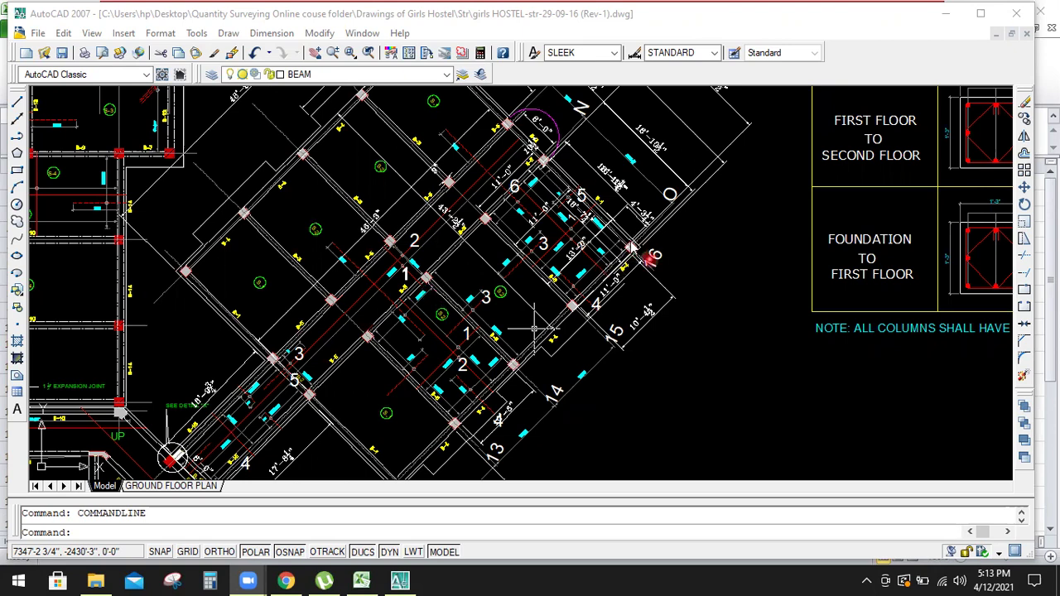
scroll(623, 259, "up", 3)
scroll(578, 260, "down", 5)
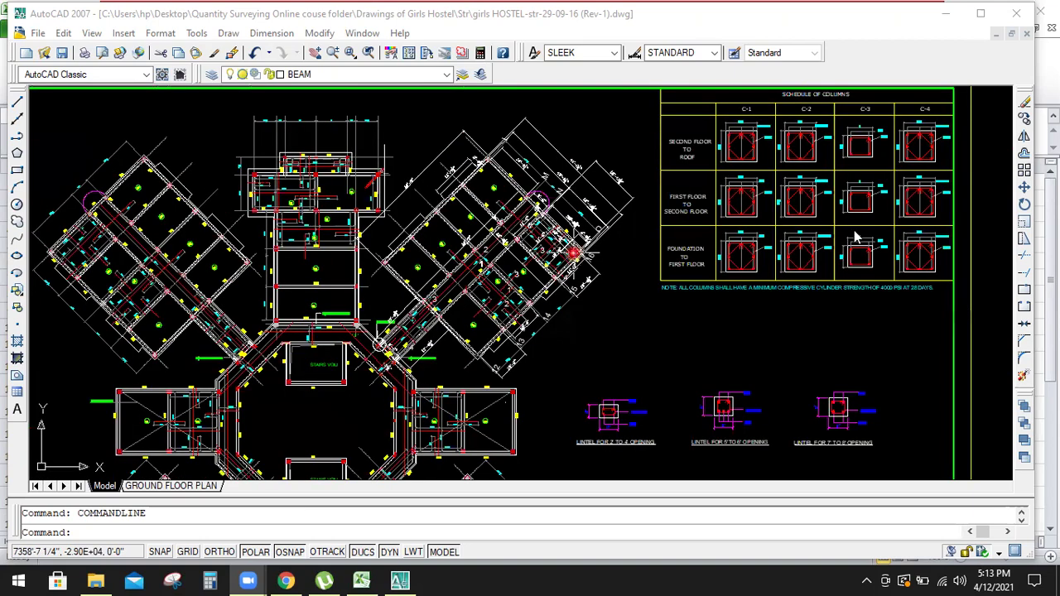
scroll(804, 243, "up", 3)
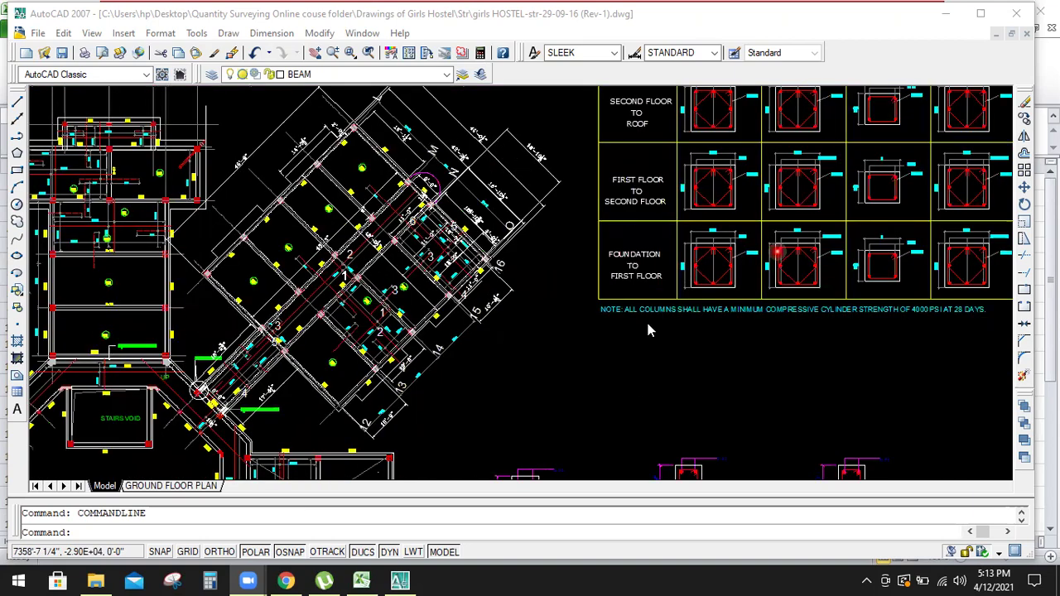
scroll(748, 254, "up", 5)
scroll(640, 330, "down", 5)
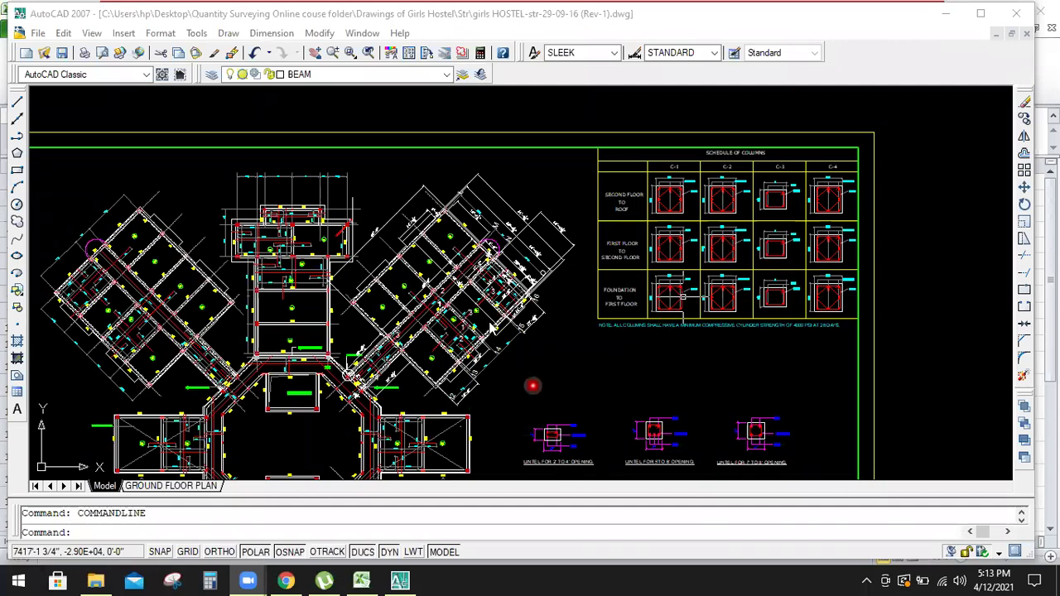
scroll(491, 327, "up", 2)
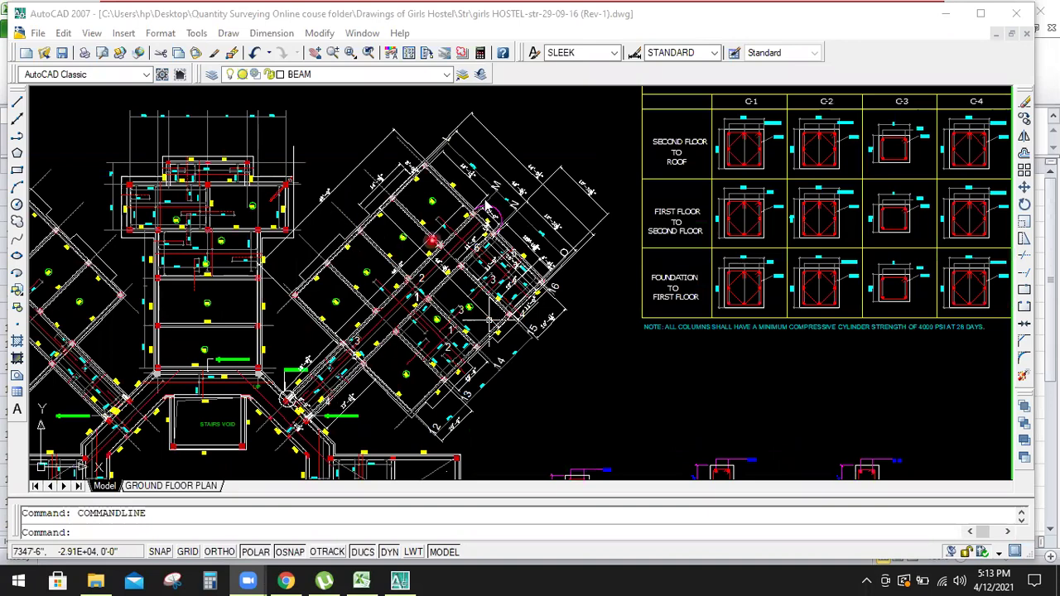
- Examine the beam labels and dimensions around grids M, N and O near grid 16 of the diagonal wing
scroll(485, 202, "up", 1)
scroll(484, 206, "up", 3)
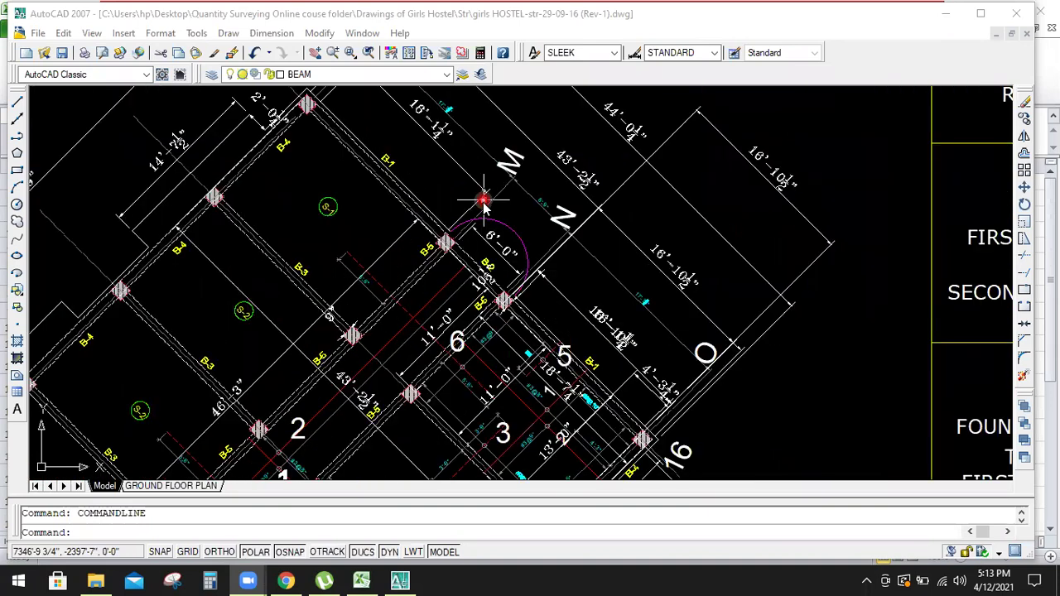
scroll(490, 219, "down", 2)
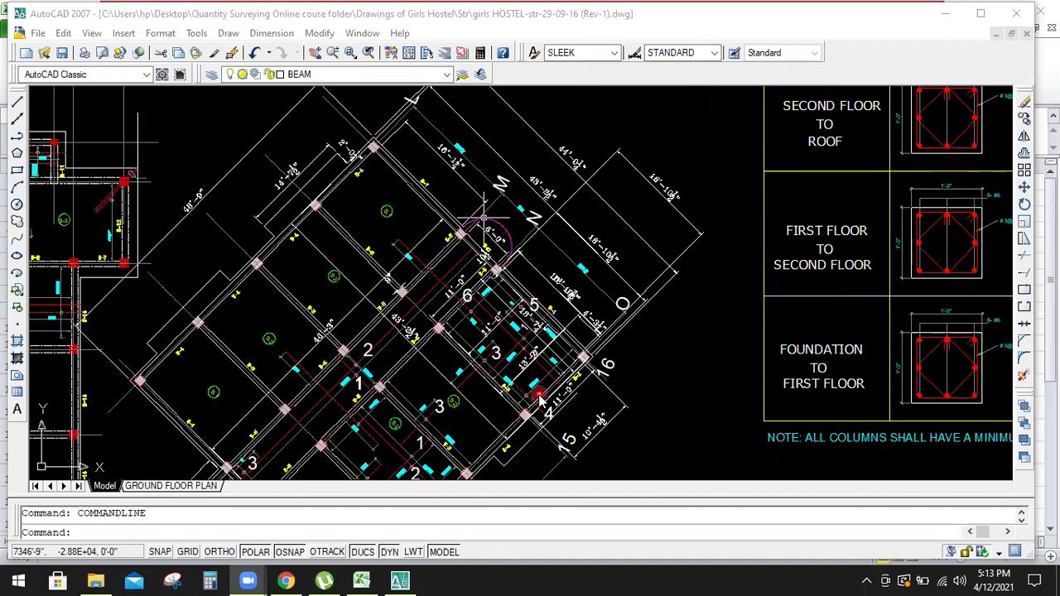
scroll(594, 356, "up", 1)
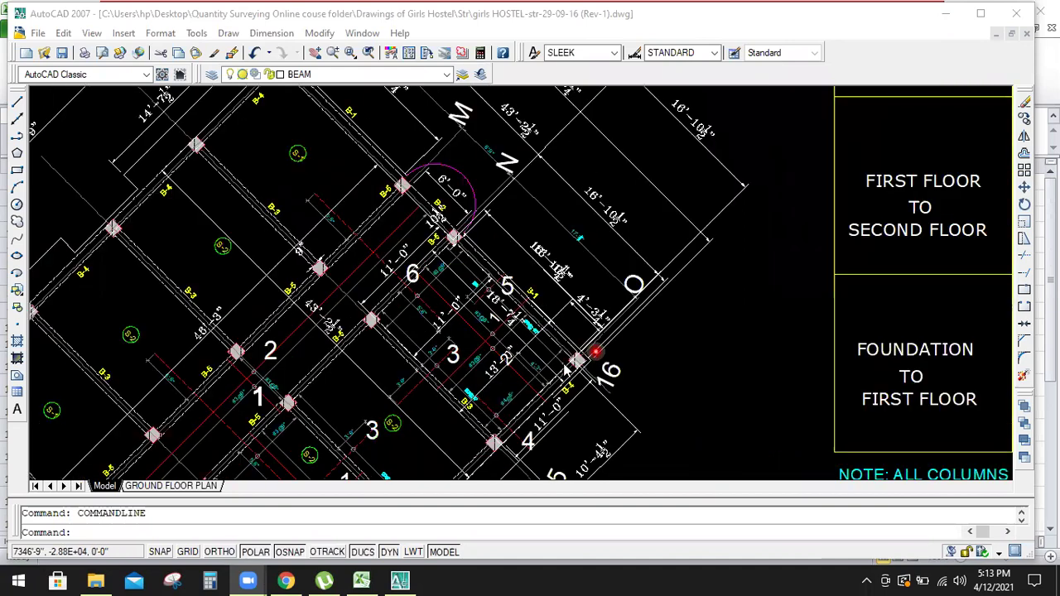
scroll(594, 356, "up", 3)
scroll(547, 327, "down", 2)
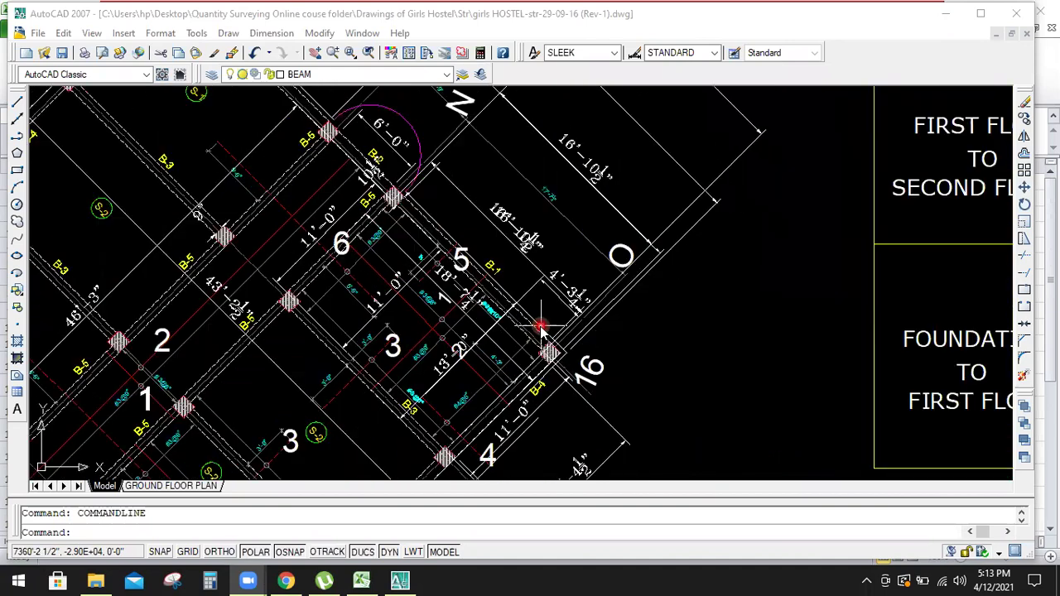
scroll(542, 327, "down", 2)
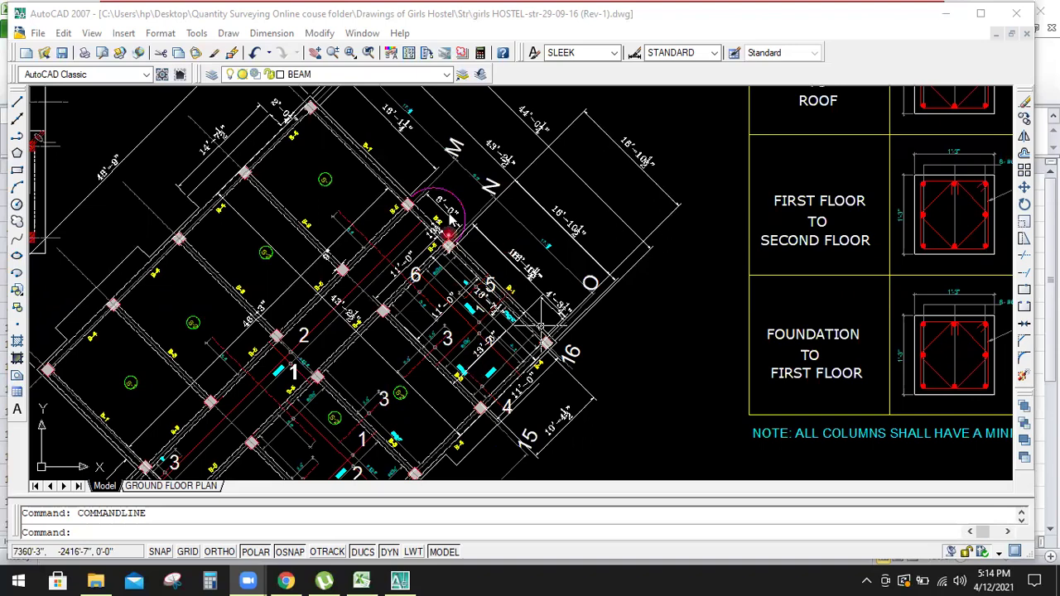
- Read the title block and plan title of the Slab Over Ground Floor sheet, returning to the diagonal wing
scroll(464, 206, "down", 5)
scroll(586, 358, "down", 2)
scroll(571, 402, "up", 6)
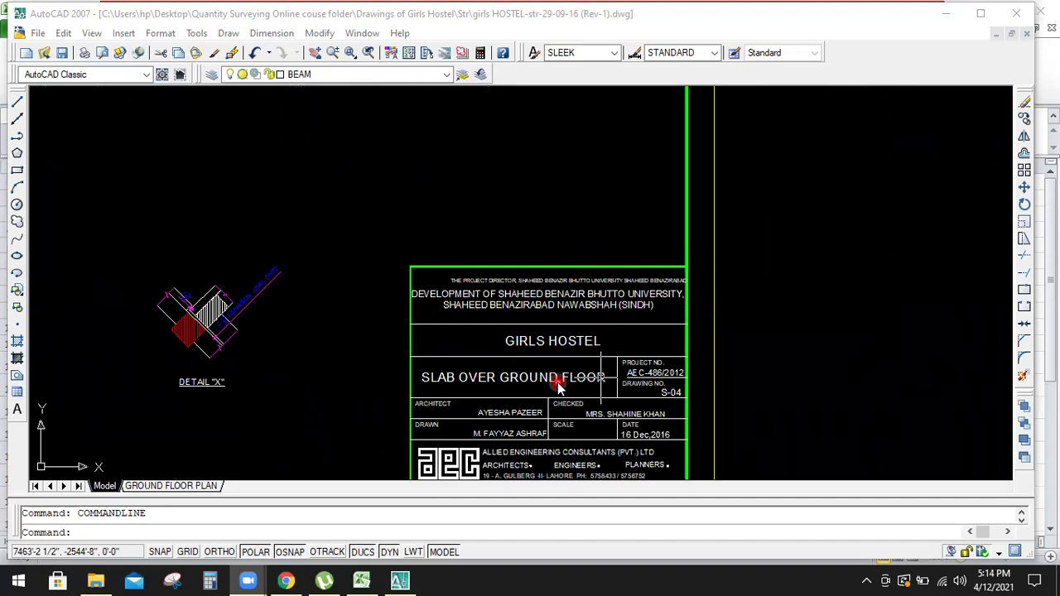
scroll(603, 384, "down", 4)
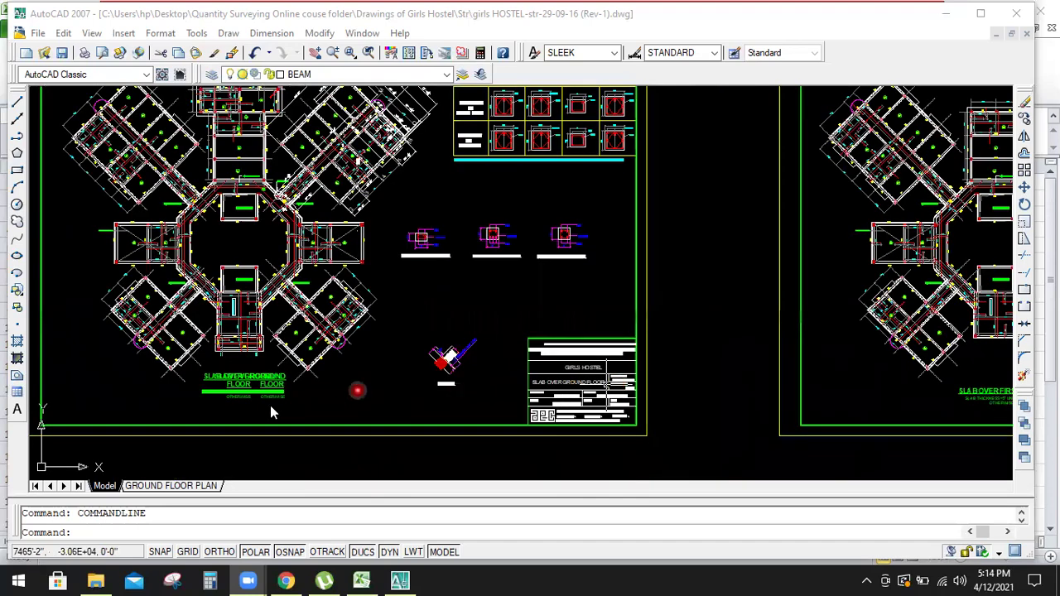
scroll(258, 404, "up", 3)
scroll(287, 418, "down", 4)
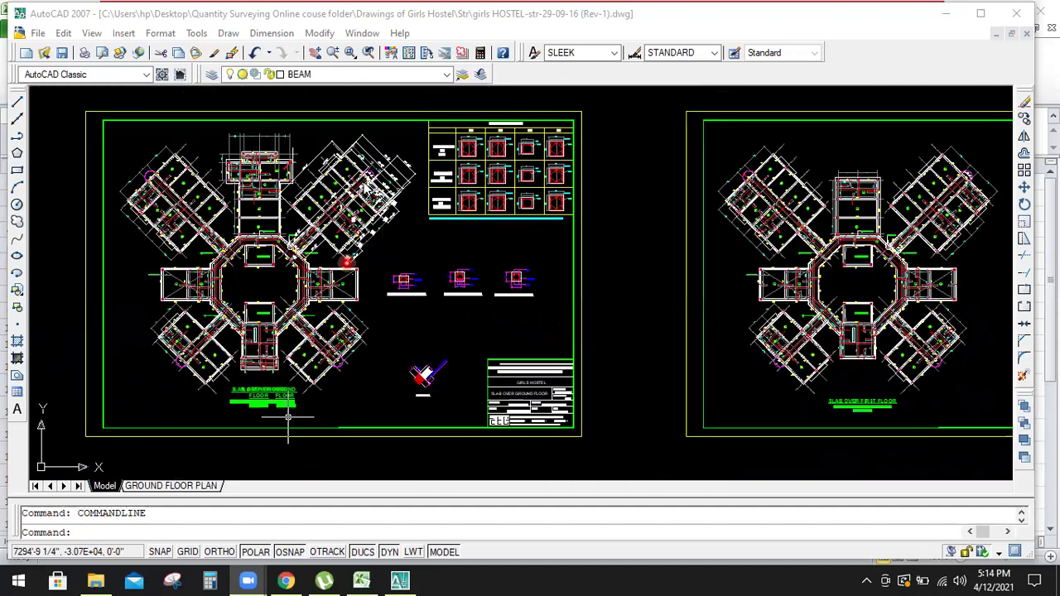
scroll(351, 181, "up", 4)
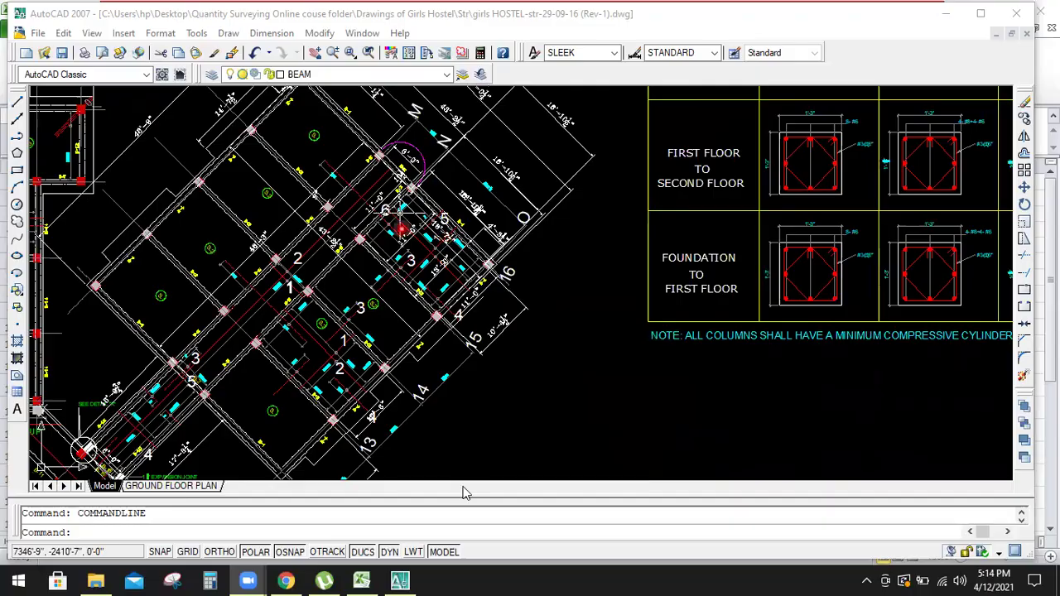
- Switch to Excel and review the Ground Floor Beams measurement sheet's headings on sheet11, ending on the first description cell, B12
left_click(361, 582)
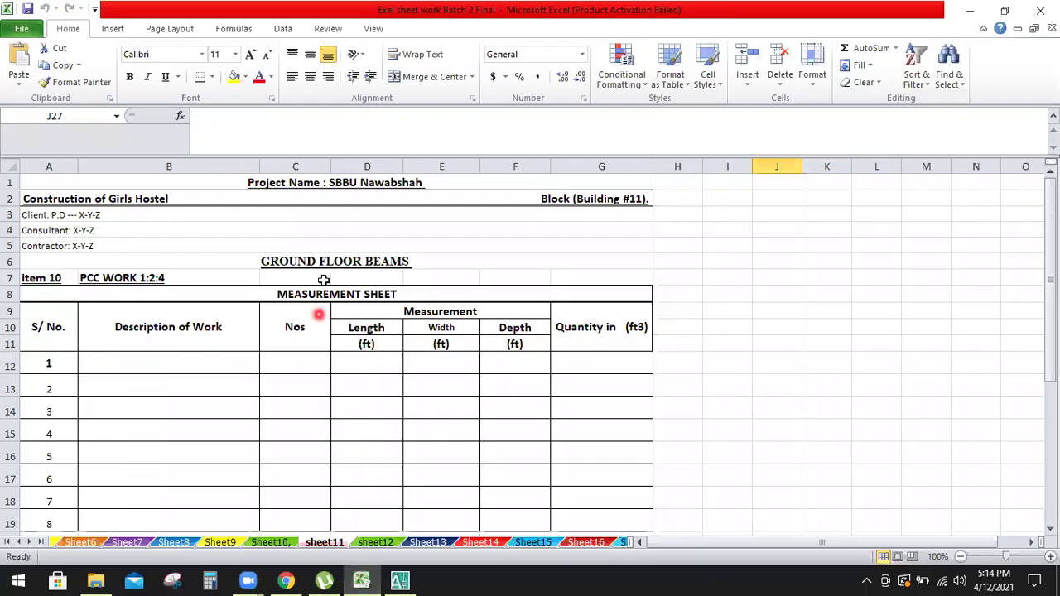
left_click(313, 183)
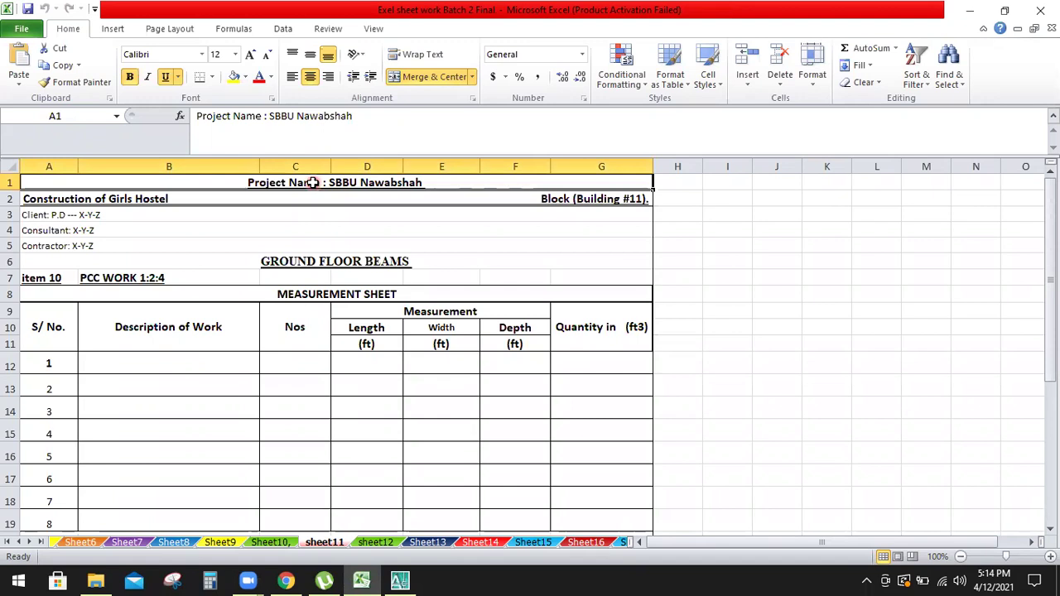
key("Down")
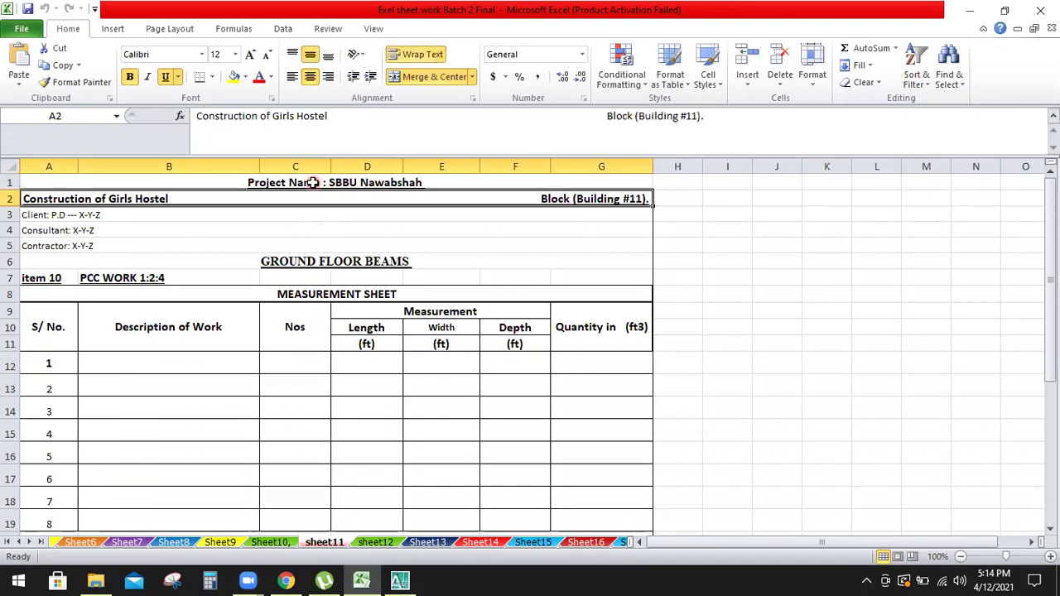
key("Down")
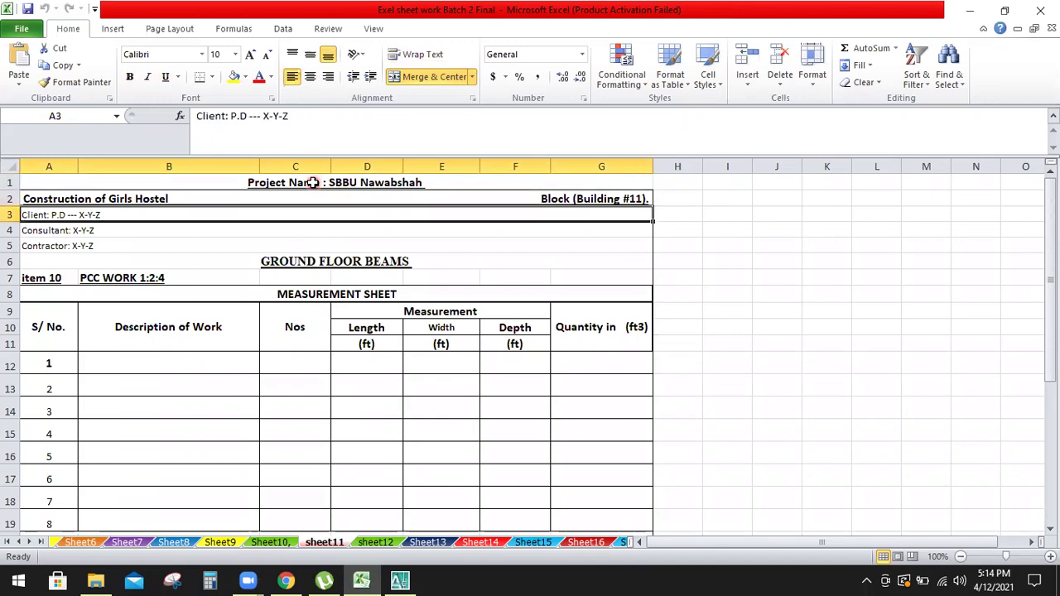
key("Down")
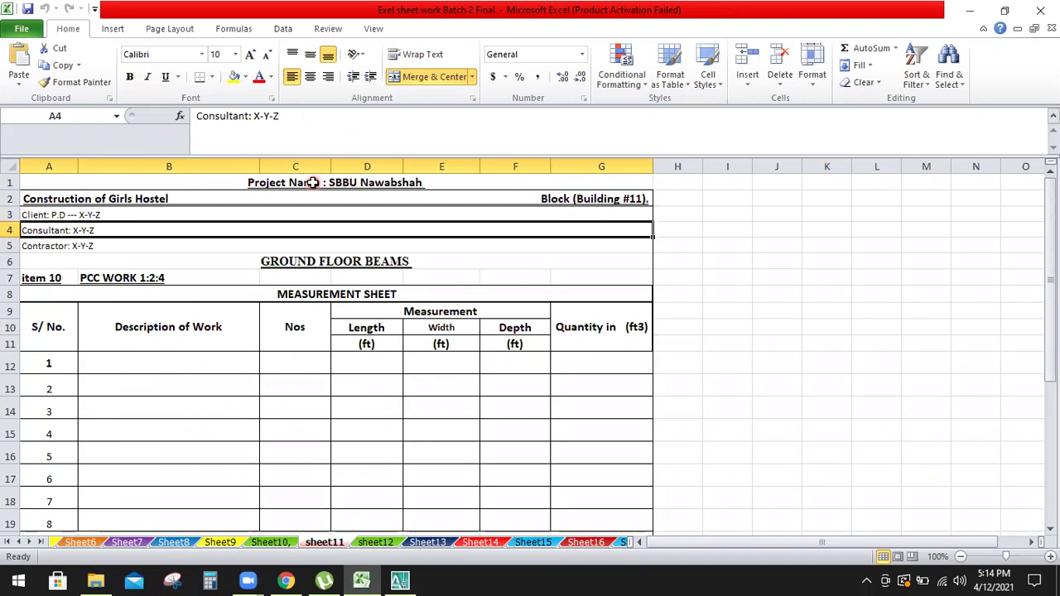
key("Down")
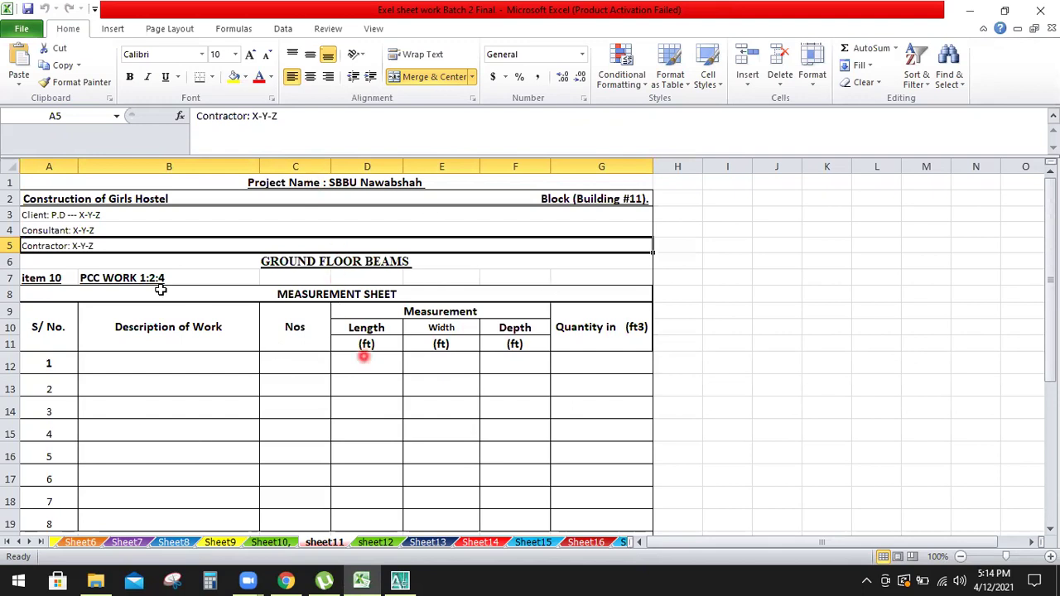
left_click_drag(156, 257, 560, 345)
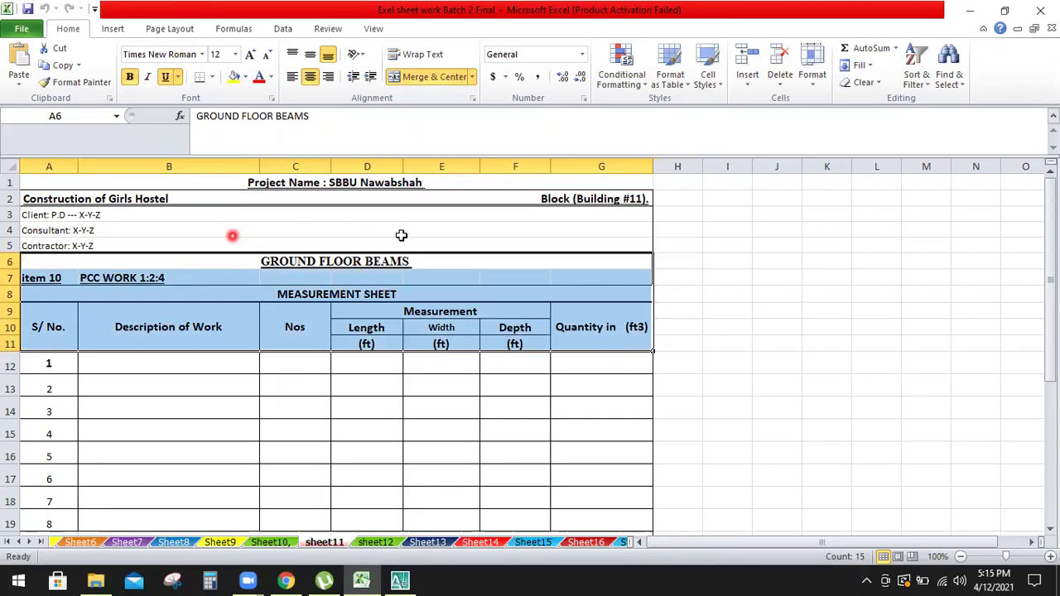
left_click(128, 372)
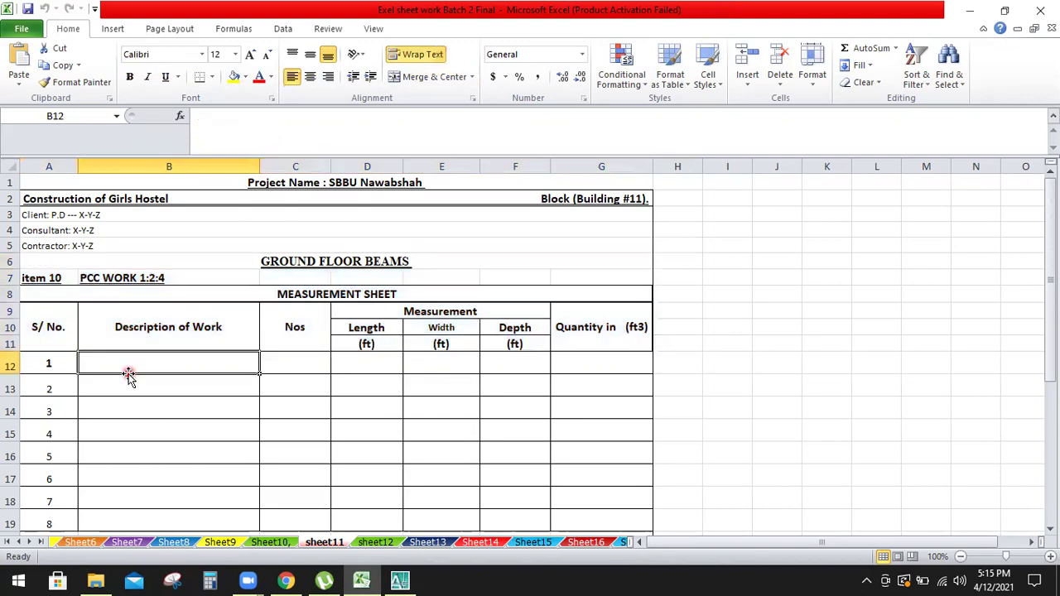
- Switch to AutoCAD and examine the overall beam layout of the diagonal wing between grids 12 and 16
left_click(400, 579)
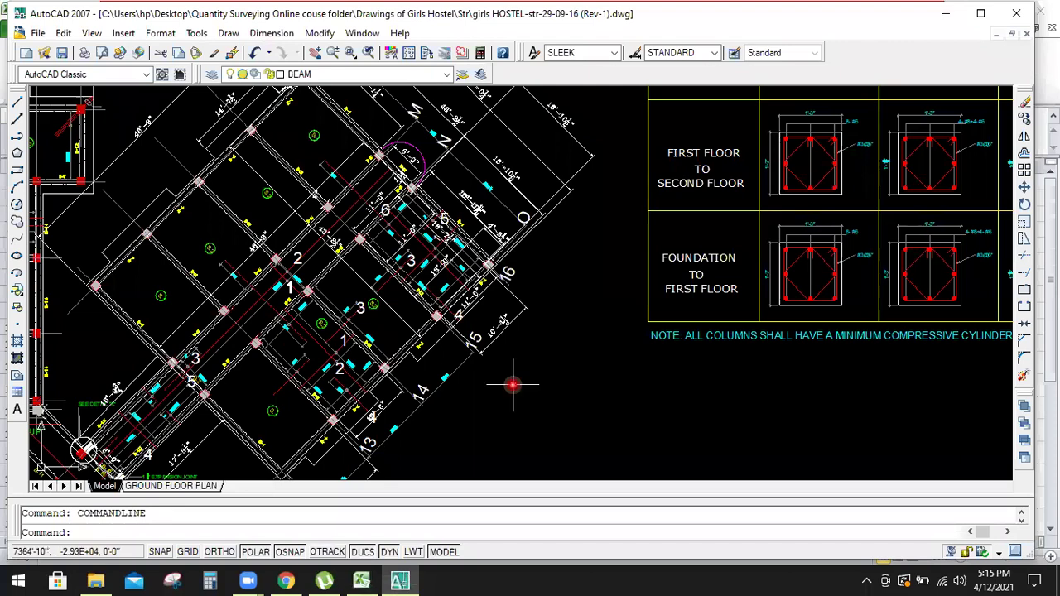
scroll(460, 224, "down", 2)
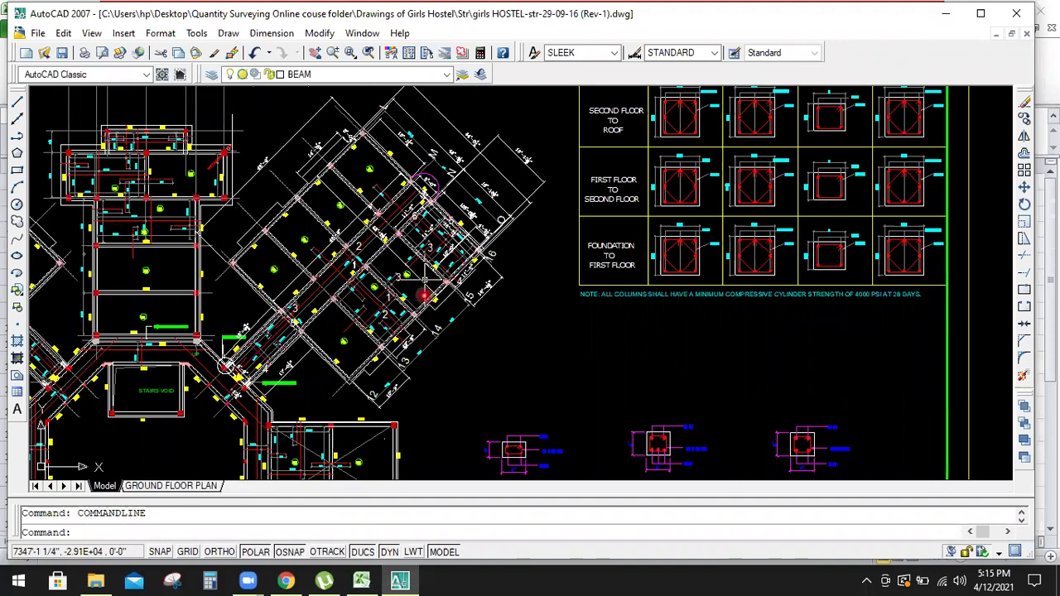
scroll(409, 315, "up", 1)
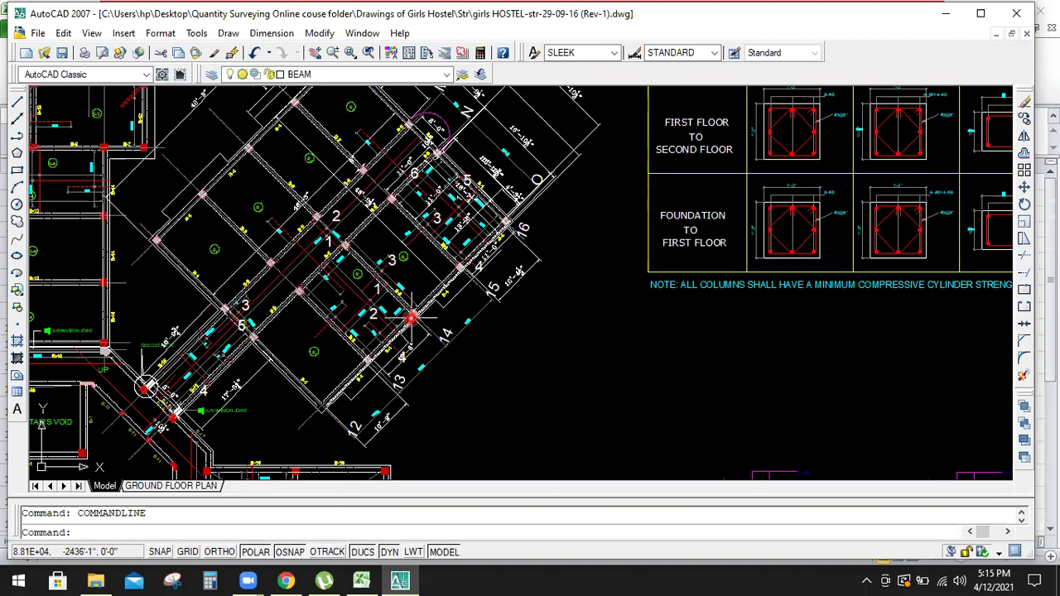
scroll(410, 316, "down", 1)
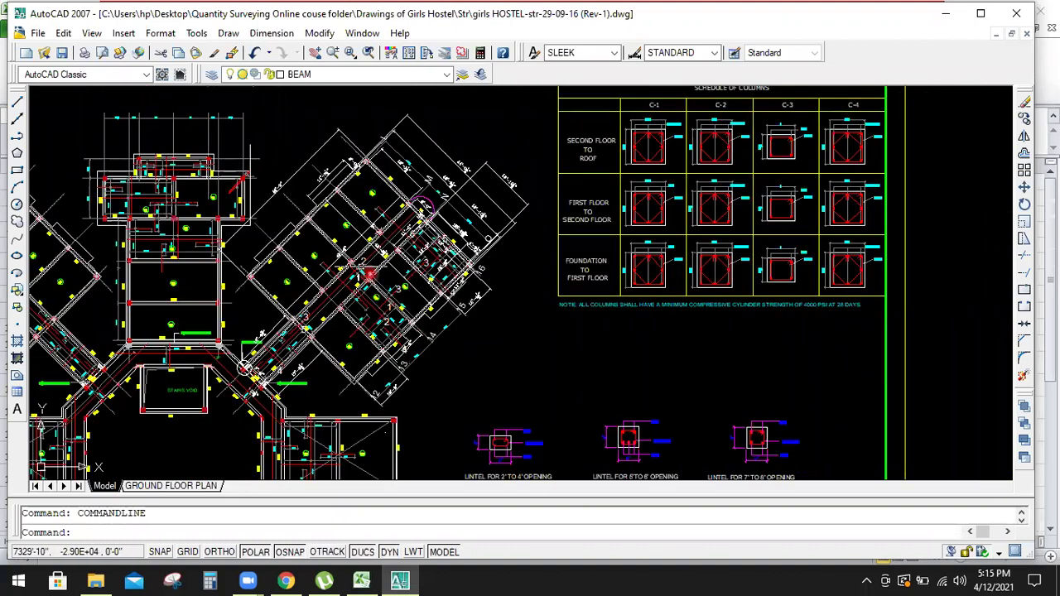
scroll(425, 197, "up", 1)
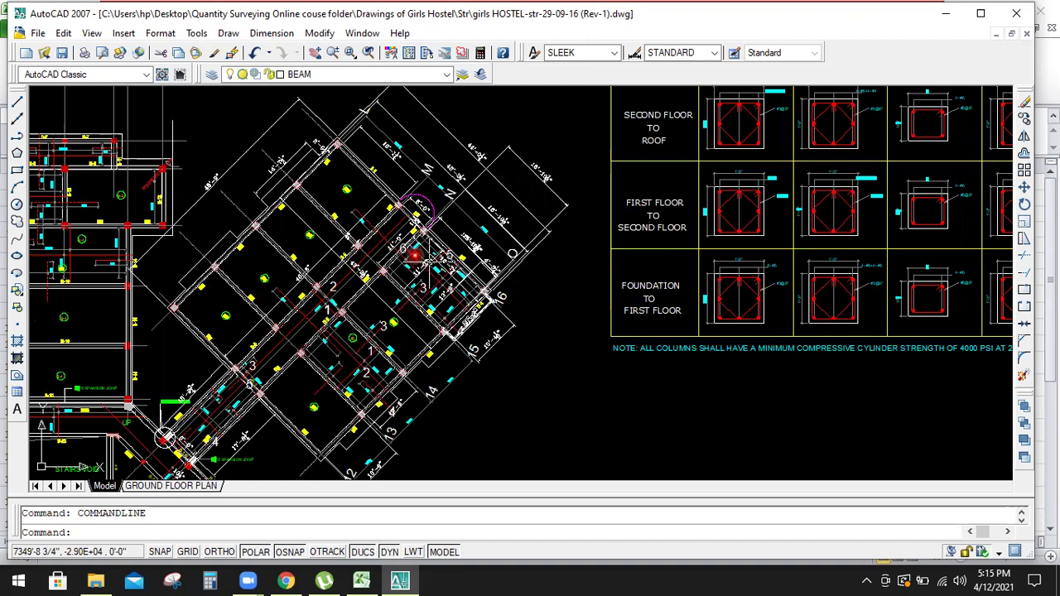
scroll(490, 316, "up", 1)
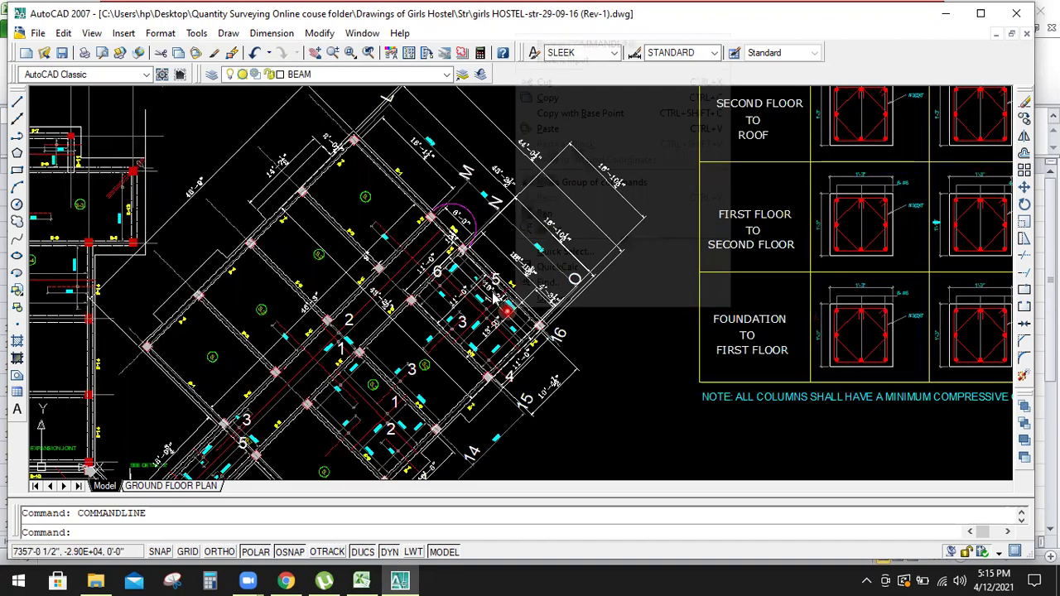
- Examine the B-1 beams along grid 16 and grid 12 of the diagonal wing
right_click(480, 327)
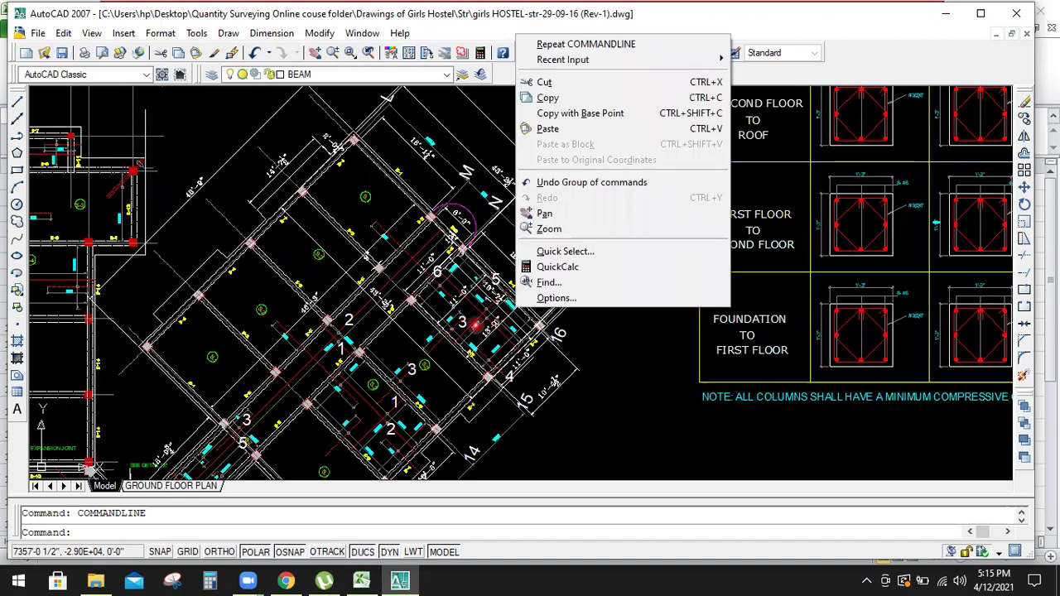
scroll(486, 300, "up", 3)
scroll(514, 301, "up", 2)
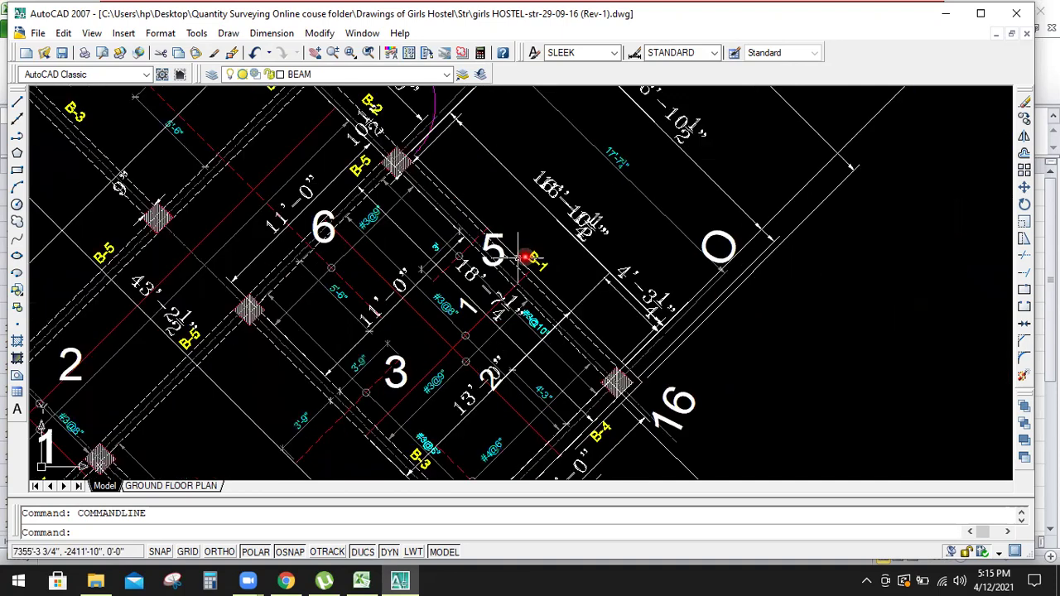
scroll(522, 272, "down", 4)
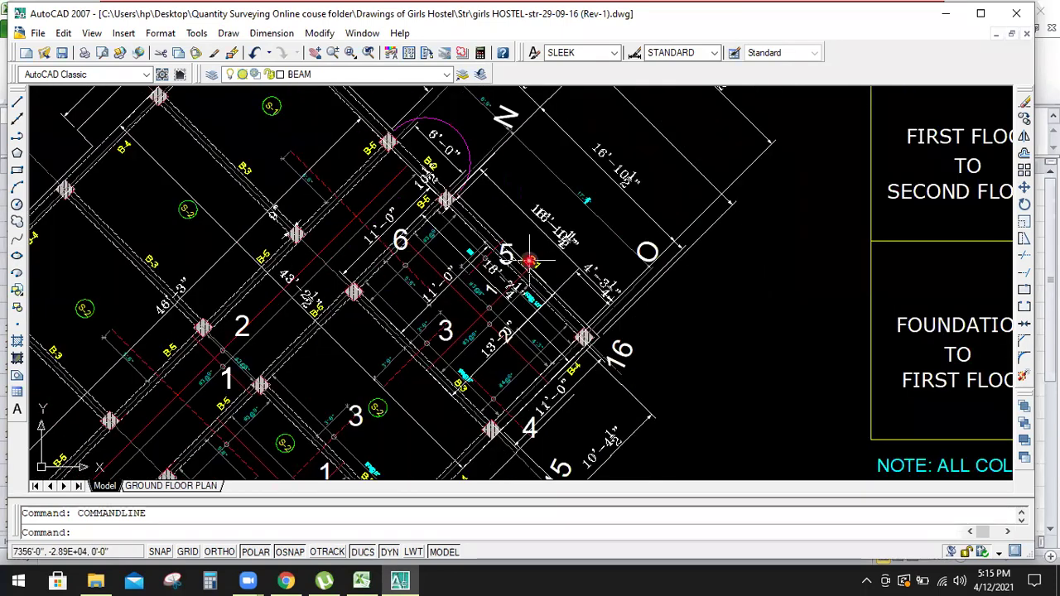
scroll(406, 133, "up", 4)
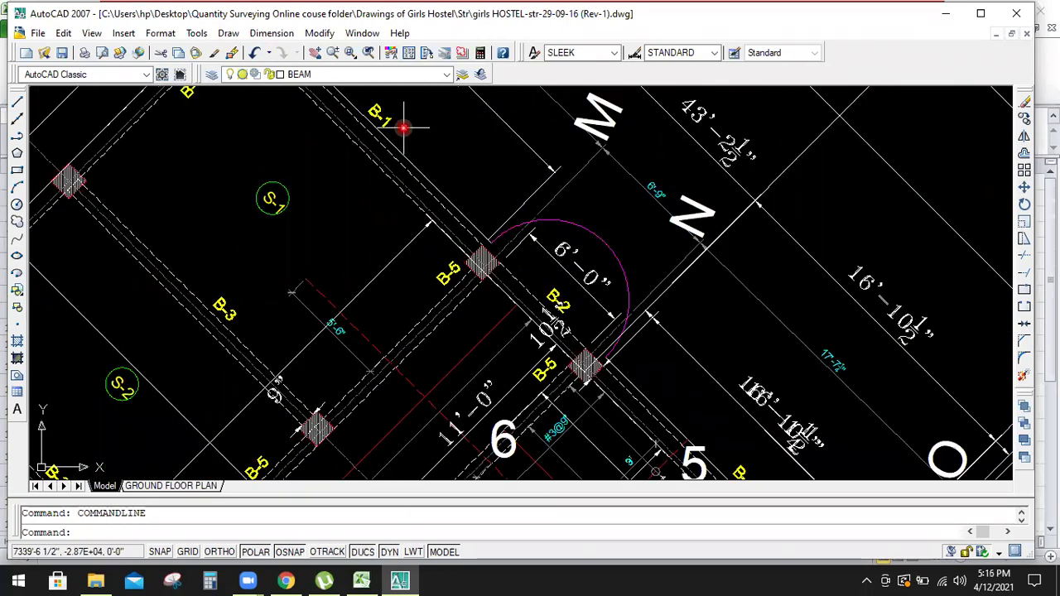
scroll(403, 127, "down", 4)
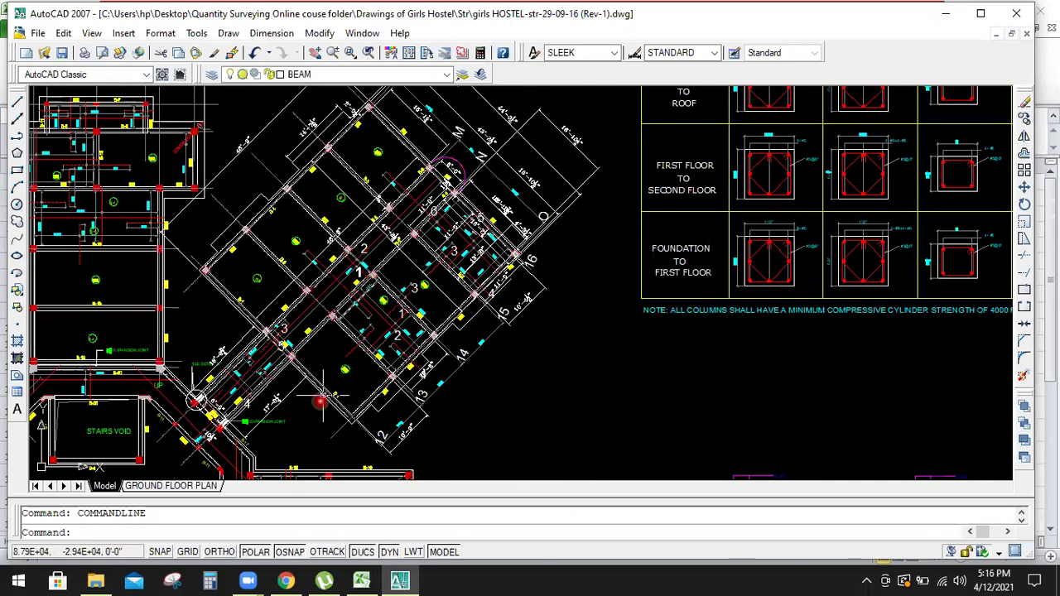
scroll(321, 403, "up", 4)
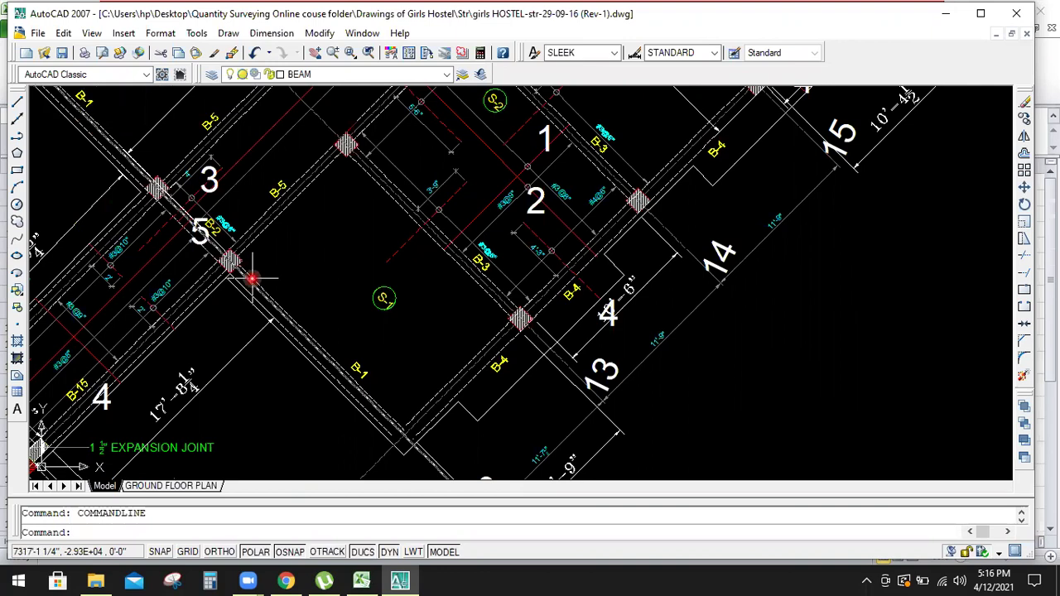
scroll(252, 279, "down", 2)
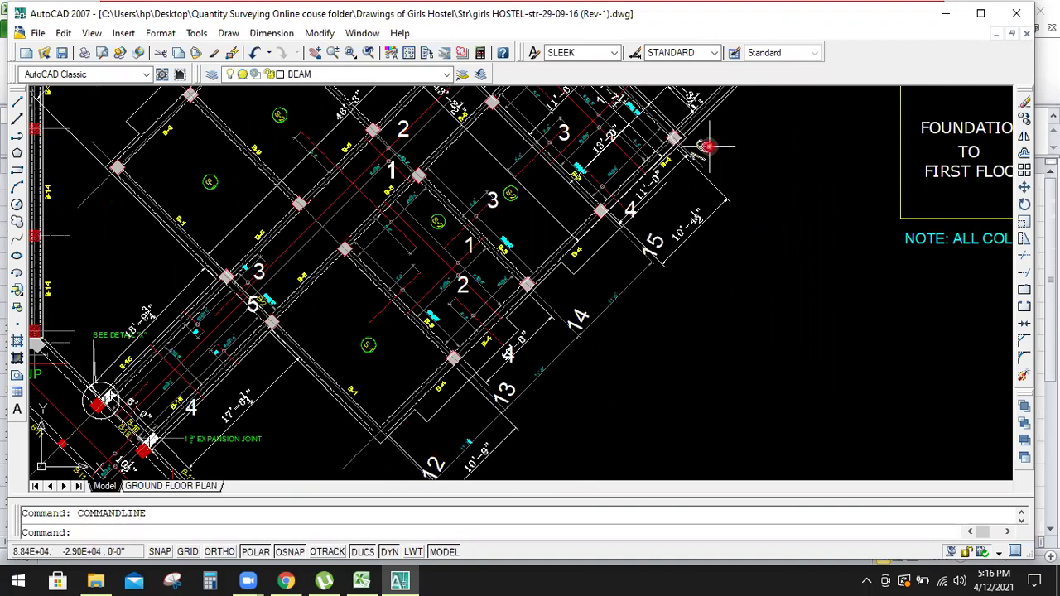
- Check the axis letters L, M, N and O that bound the beams at the grid 16 end of the diagonal wing
scroll(708, 147, "down", 6)
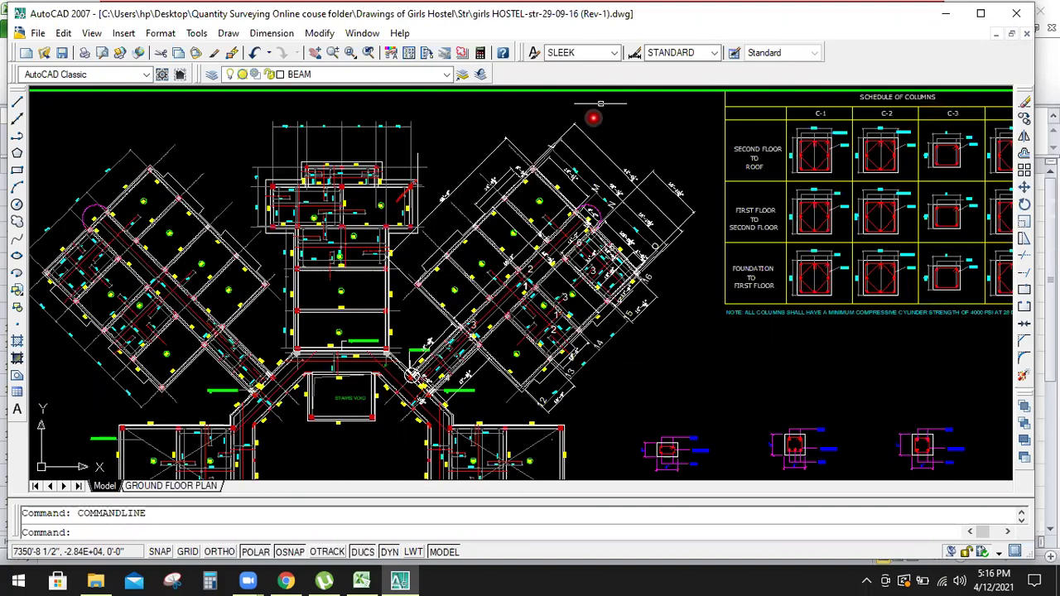
scroll(593, 118, "up", 5)
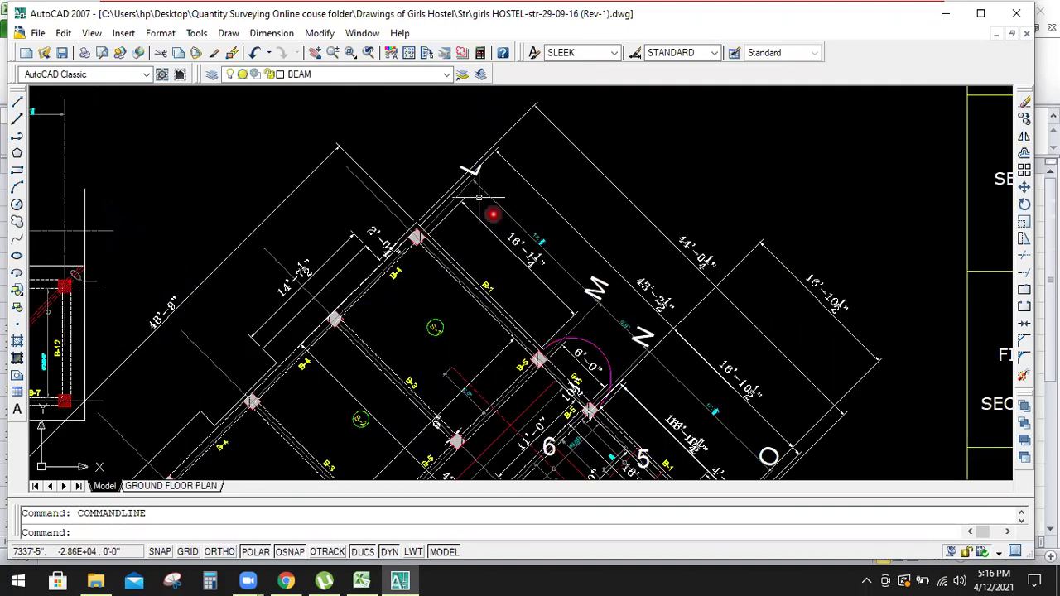
scroll(568, 313, "down", 2)
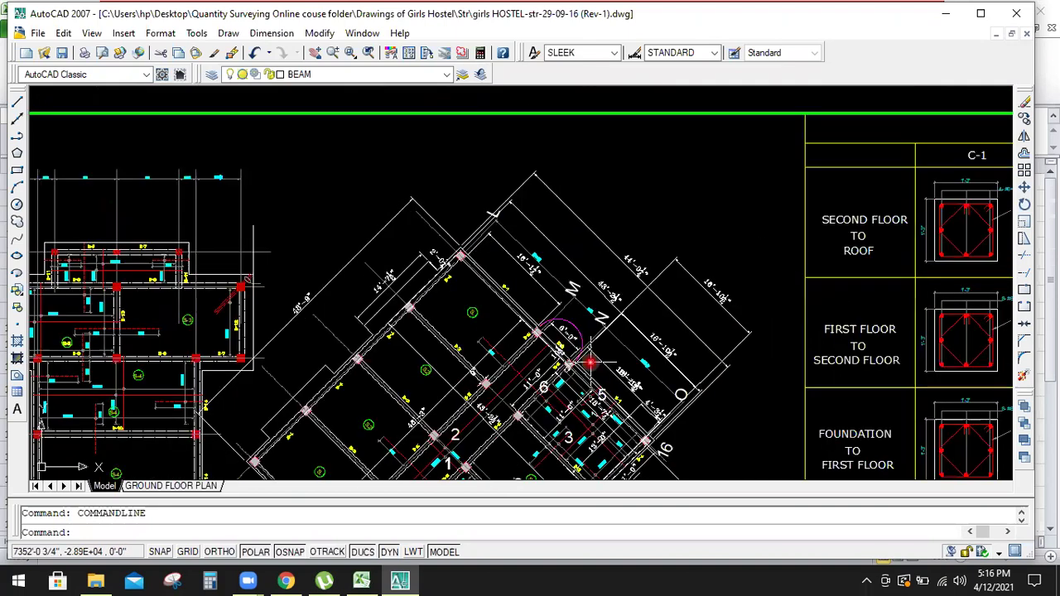
scroll(590, 362, "up", 2)
scroll(526, 384, "down", 3)
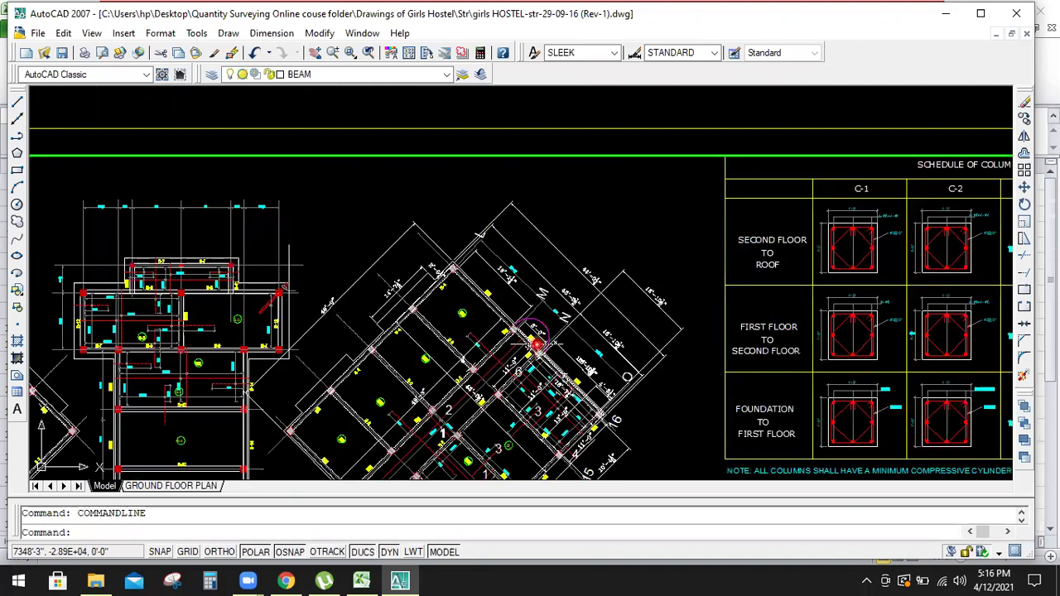
scroll(583, 397, "up", 3)
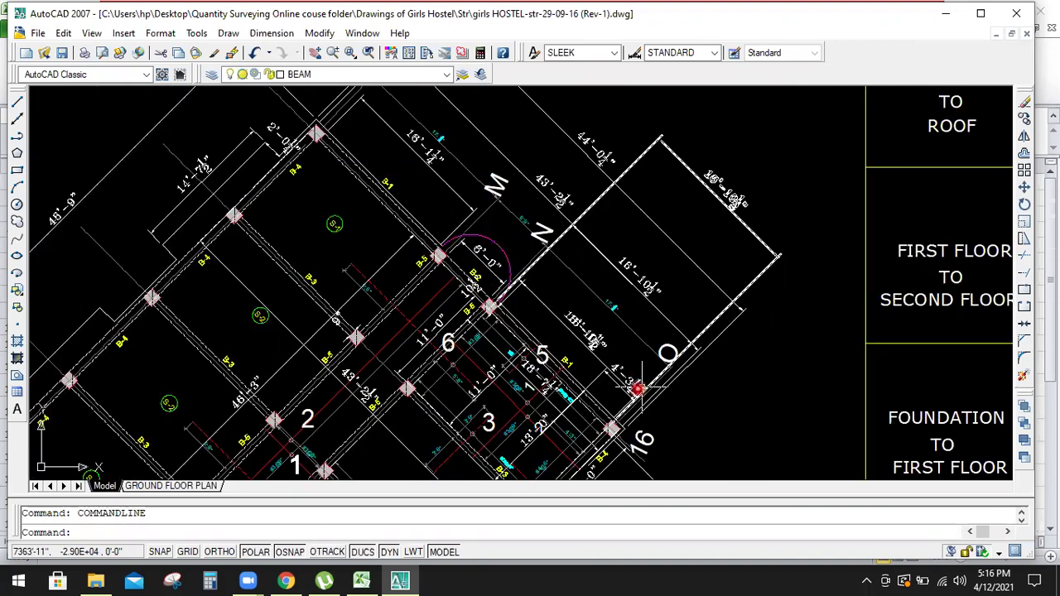
scroll(637, 388, "down", 3)
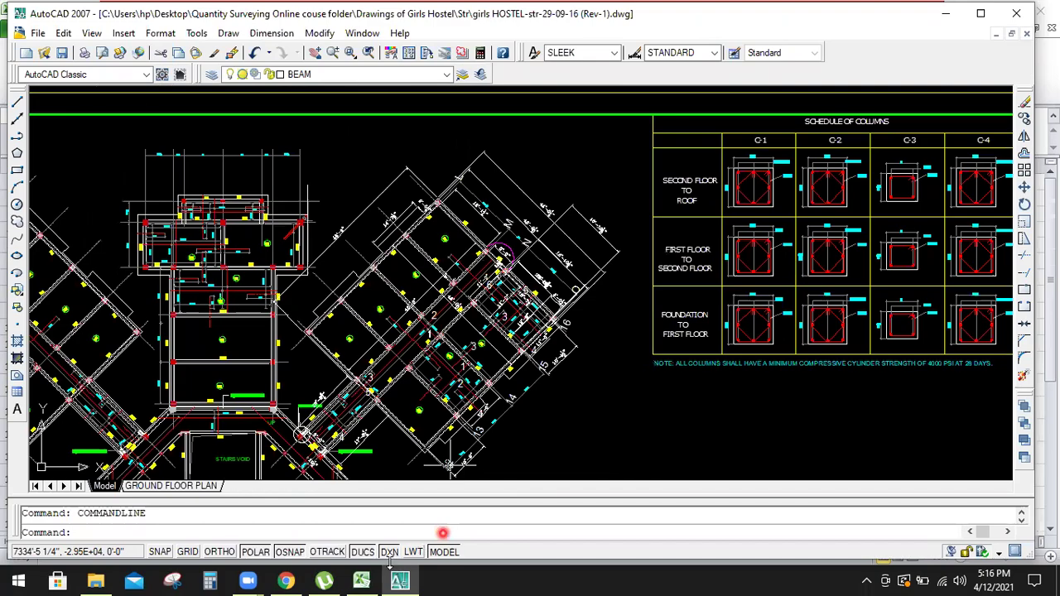
- Switch to Excel and enter the description "AT Grid 12 & 16 axis L to M & N-O" in cell B12
left_click(361, 581)
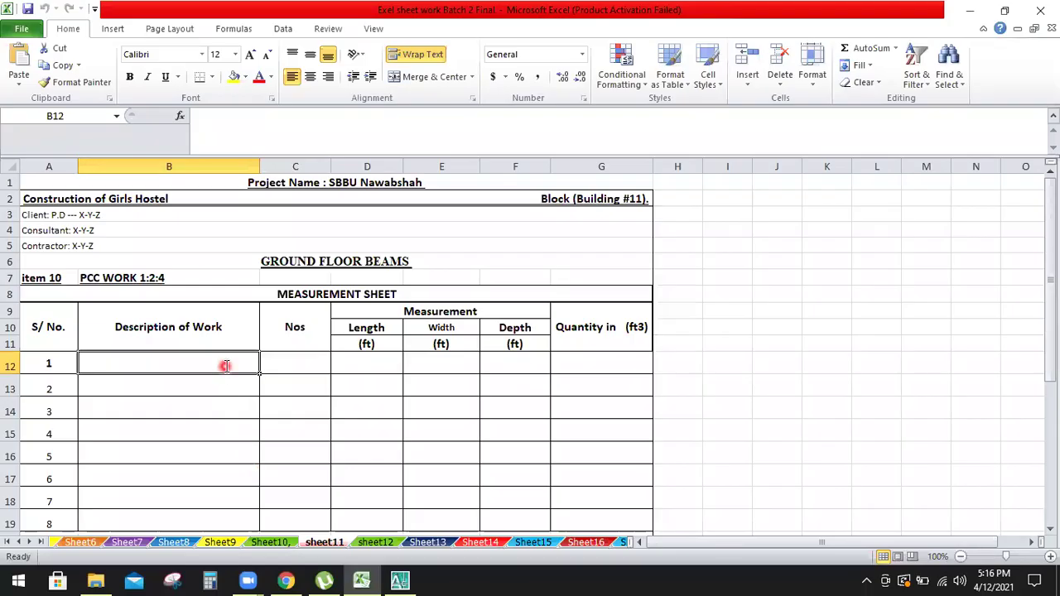
left_click(225, 366)
type("AT Grid 12 & 16 axis L TO")
key("BackSpace")
key("BackSpace")
type("to")
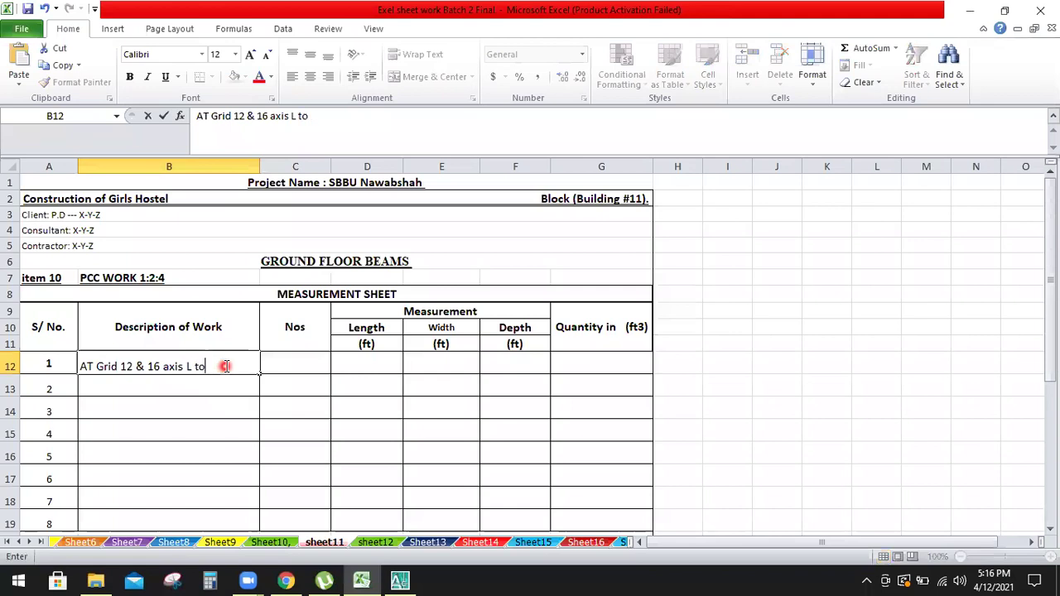
type(" M & N-o")
key("BackSpace")
type("O")
left_click(298, 359)
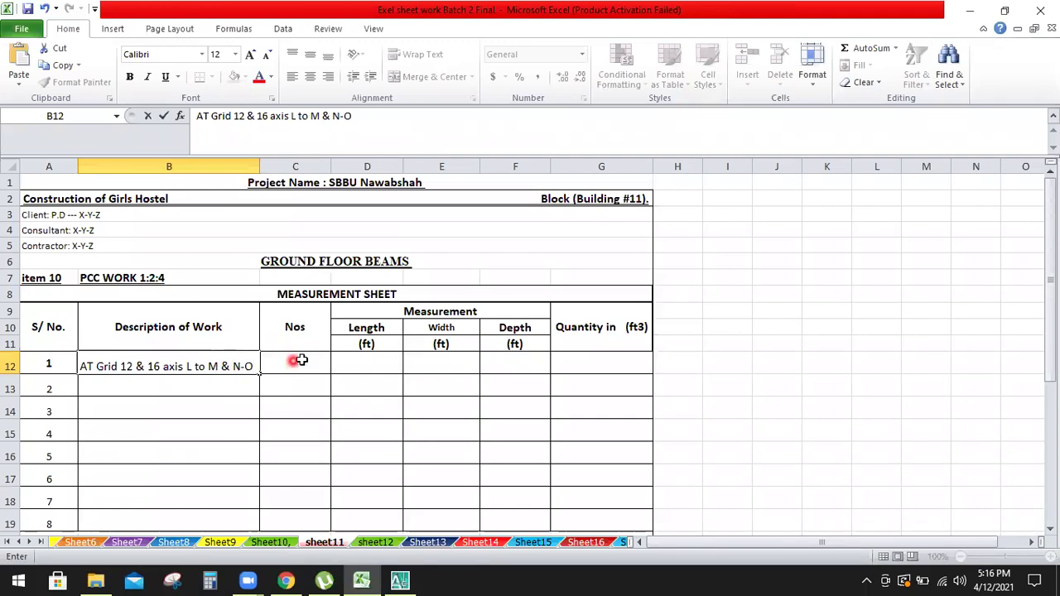
- Check the beam plan in AutoCAD, prefix the B12 description in Excel with "B-1", and heighten row 12 to fit two lines
left_click(395, 580)
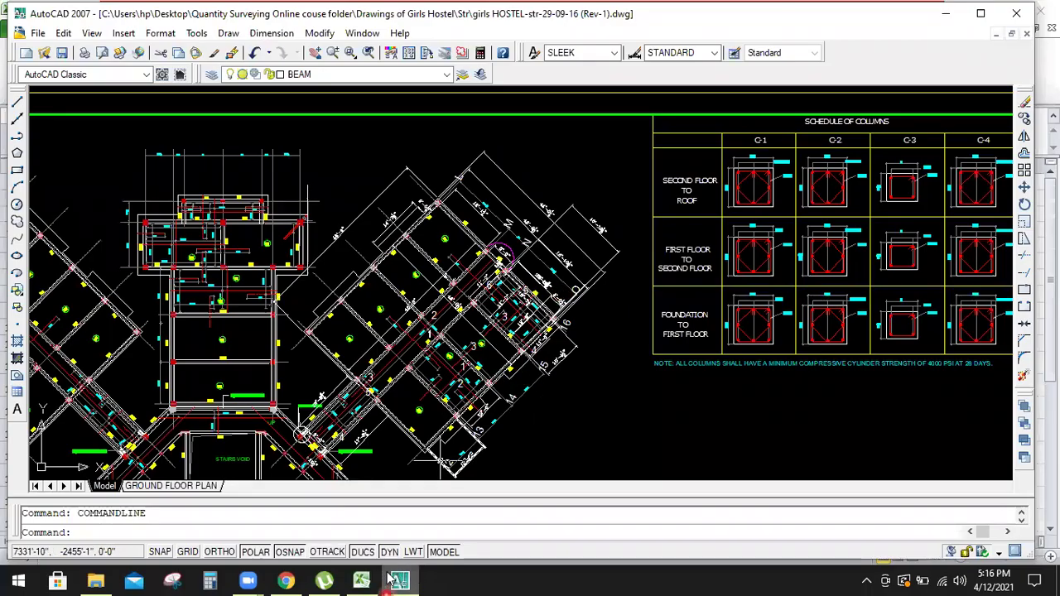
left_click(357, 554)
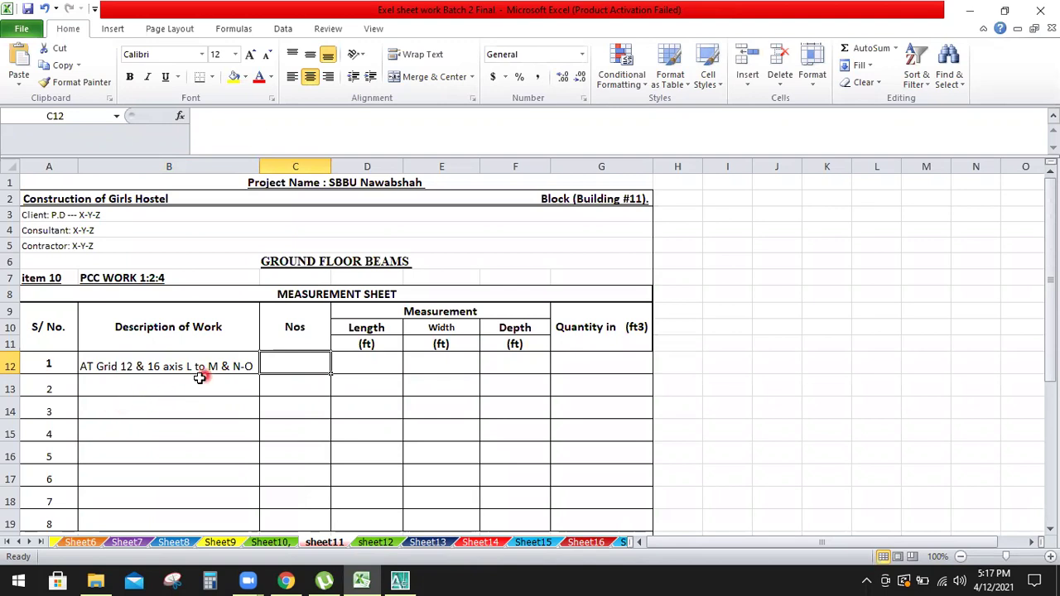
double_click(86, 366)
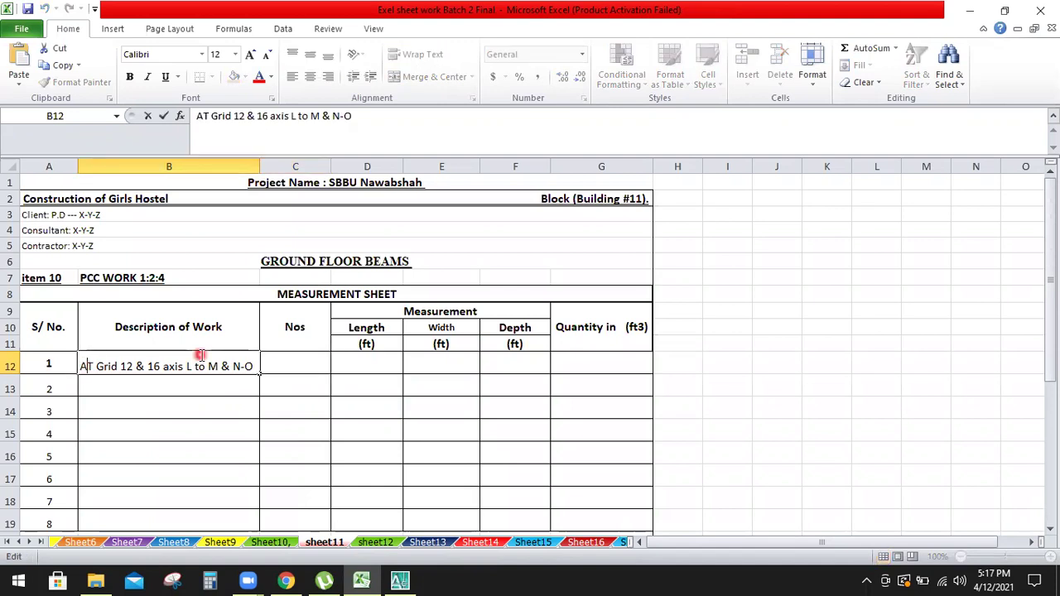
type("B")
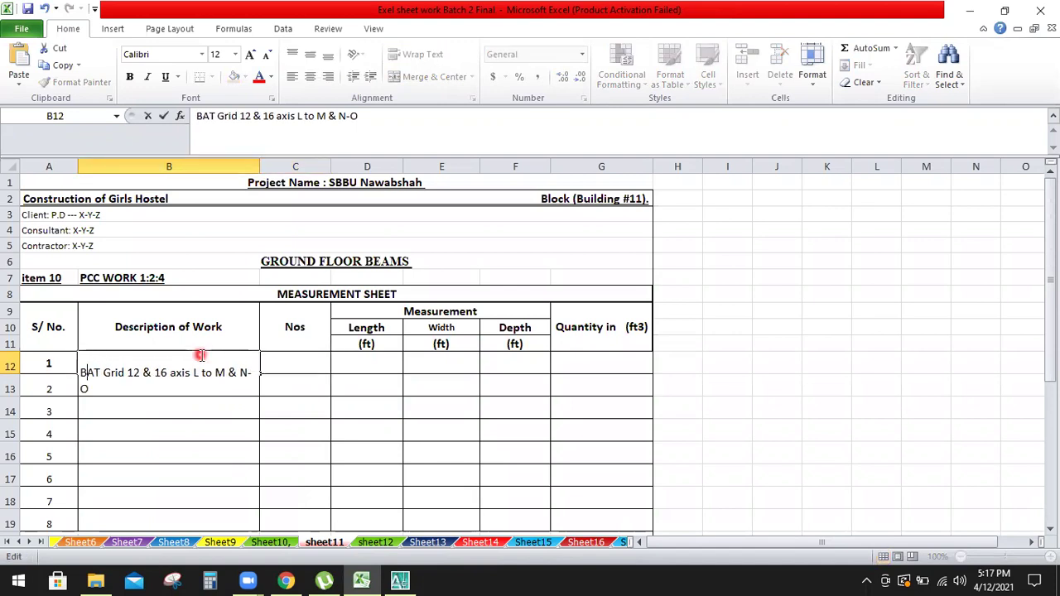
type("-1")
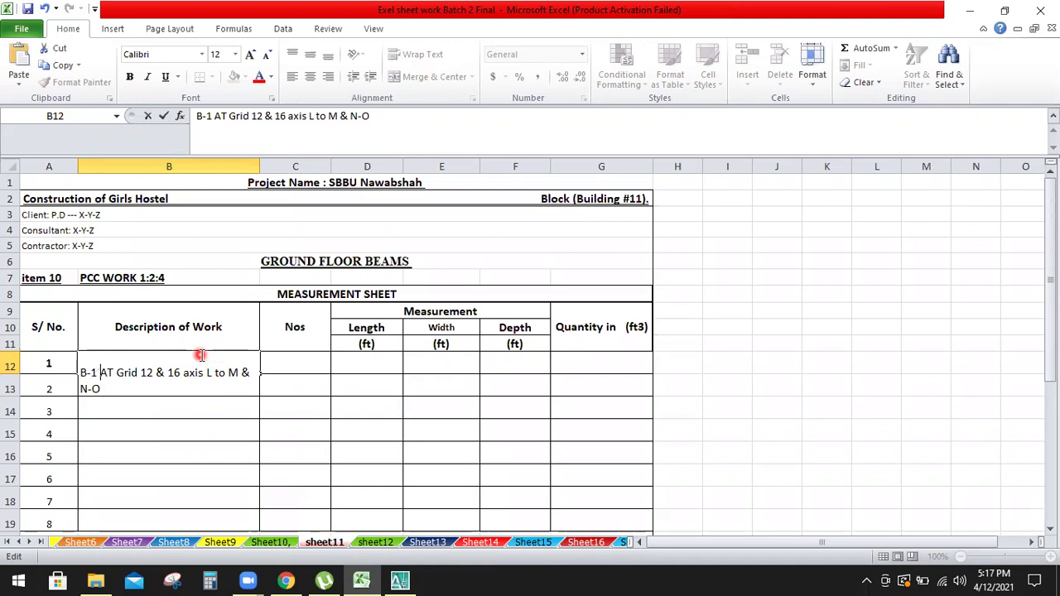
left_click(158, 438)
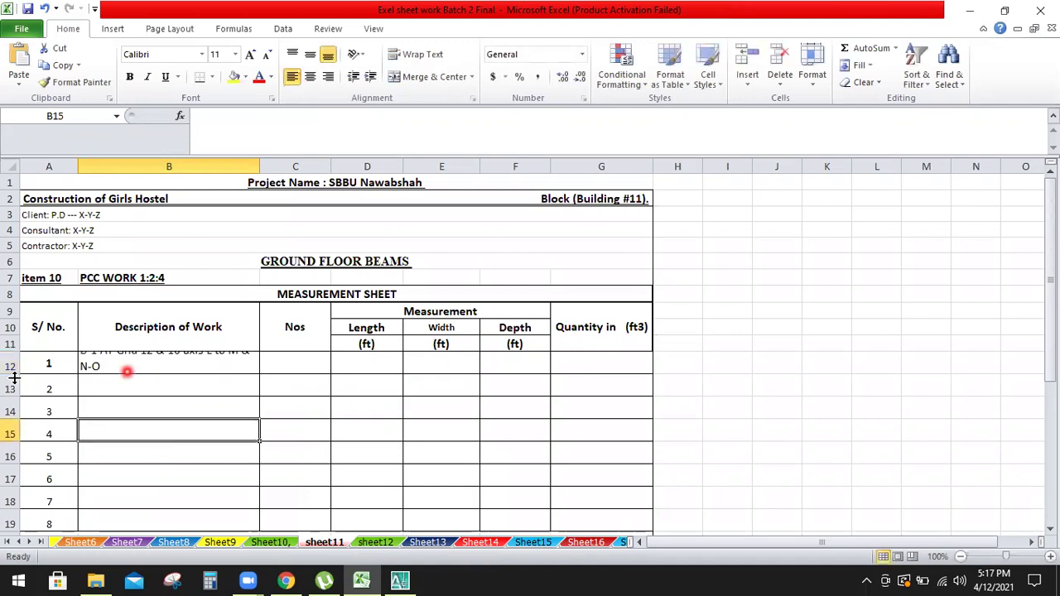
left_click_drag(14, 377, 7, 387)
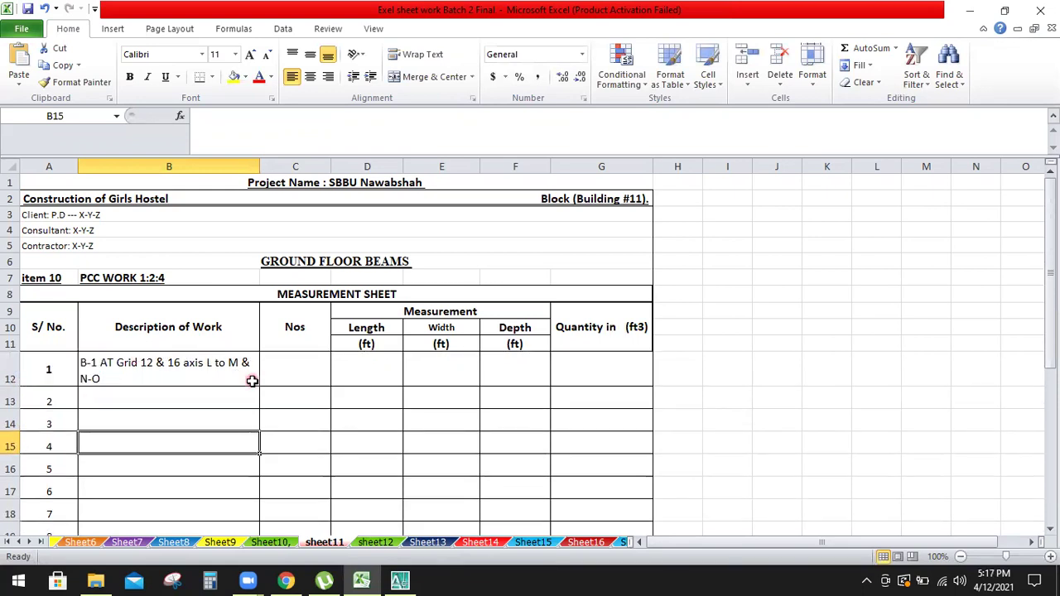
- Count the B-1 beams on grids 12 and 16 in AutoCAD and enter 4 as the Nos in Excel cell C12
left_click(315, 373)
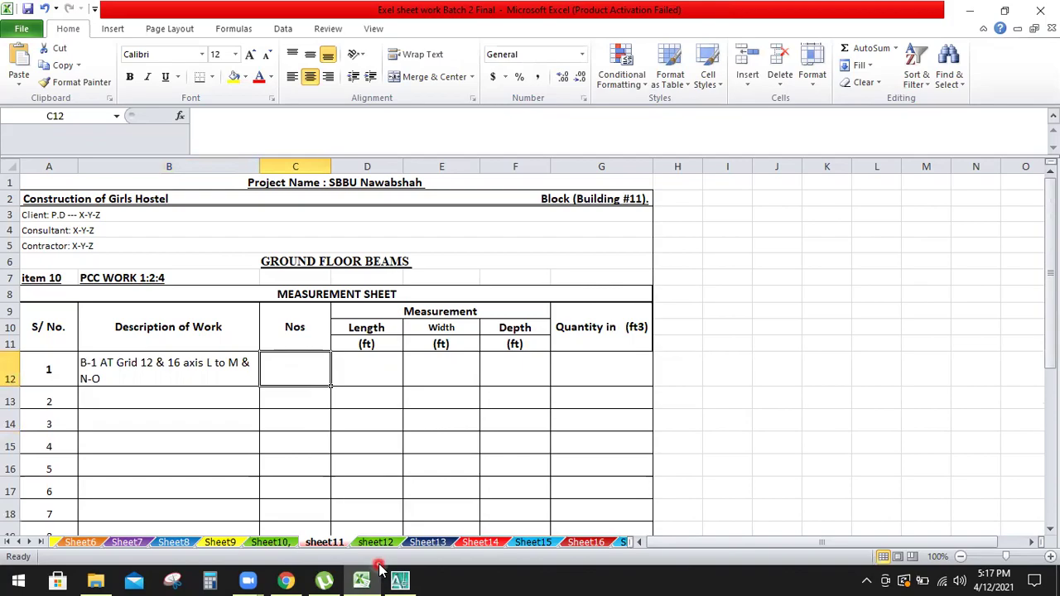
left_click(399, 580)
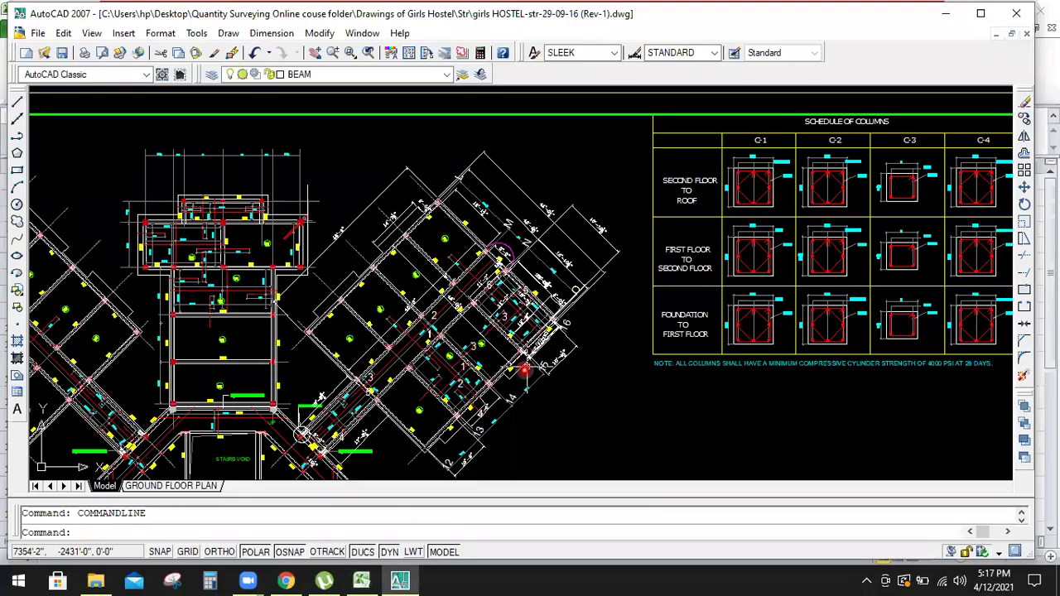
scroll(538, 315, "up", 2)
scroll(506, 250, "up", 1)
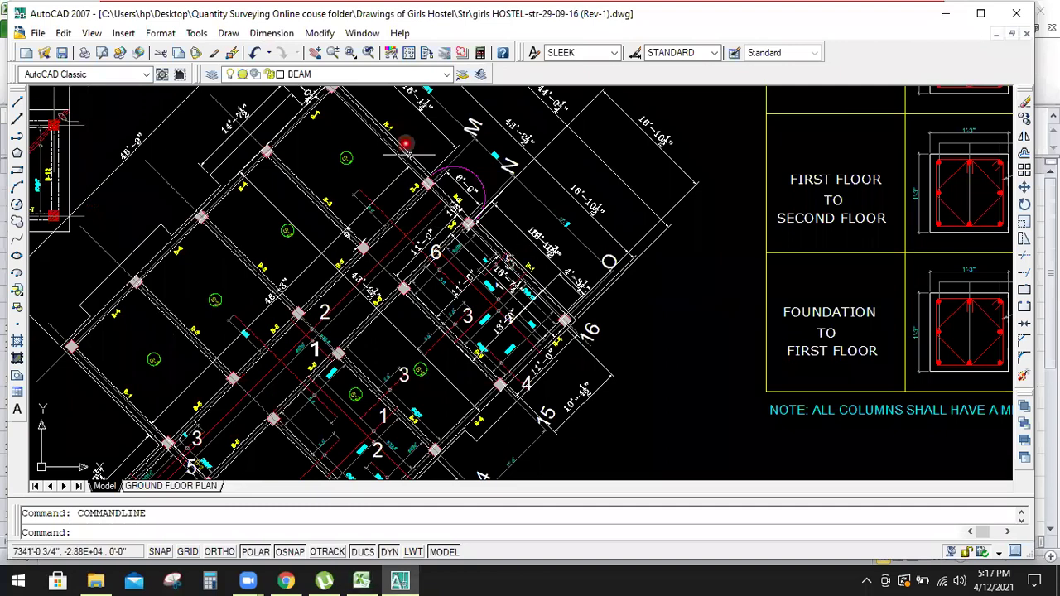
scroll(342, 240, "down", 4)
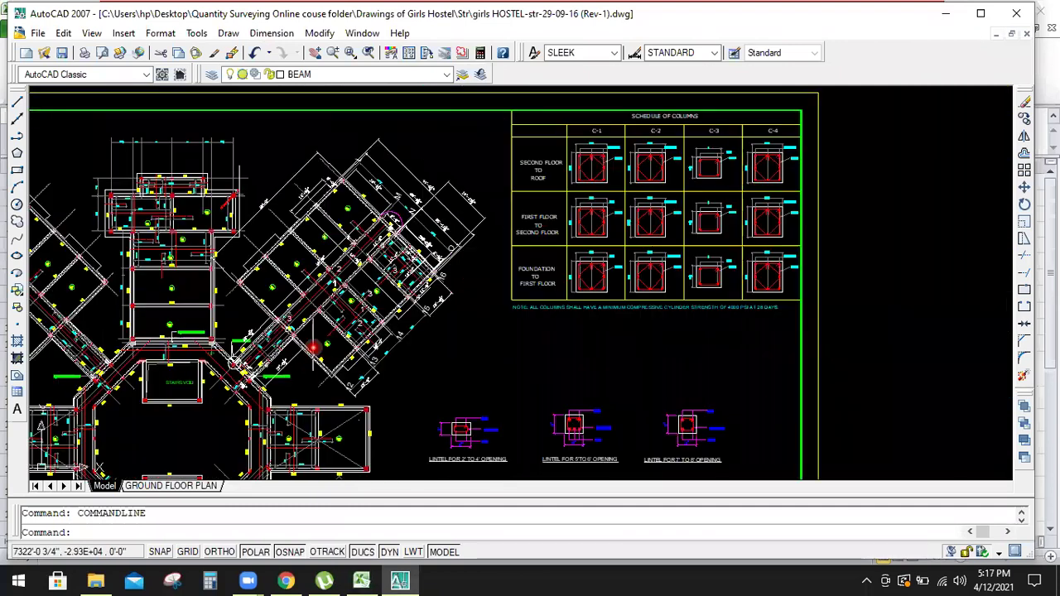
scroll(313, 348, "up", 3)
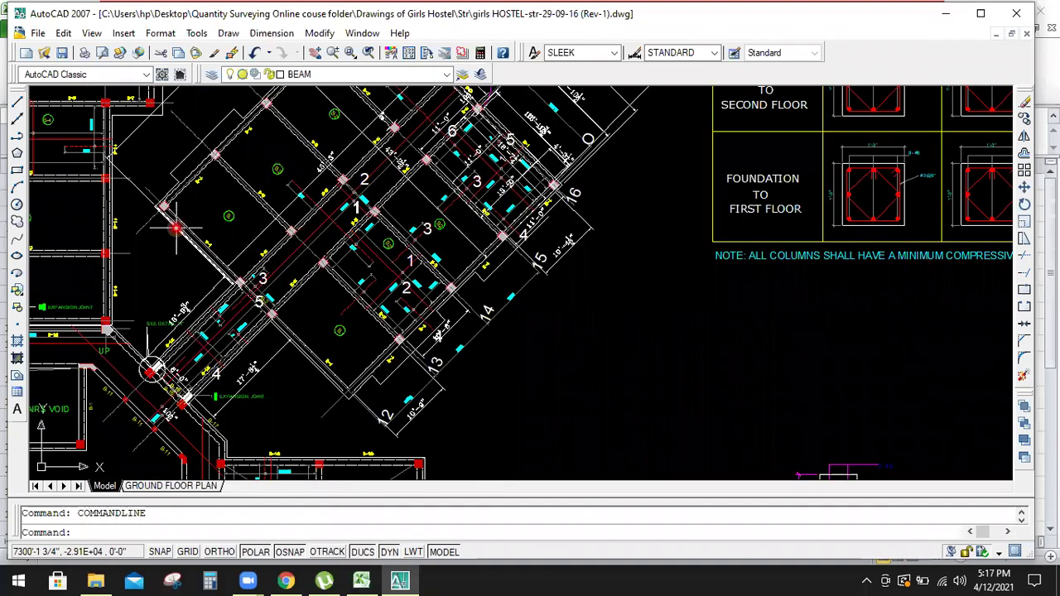
left_click(362, 579)
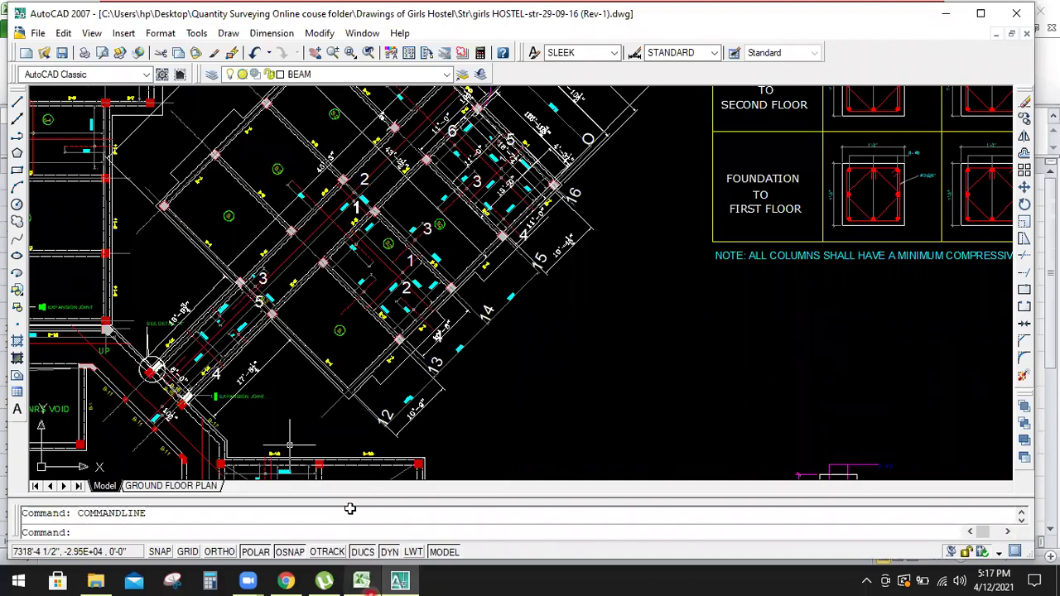
type("4")
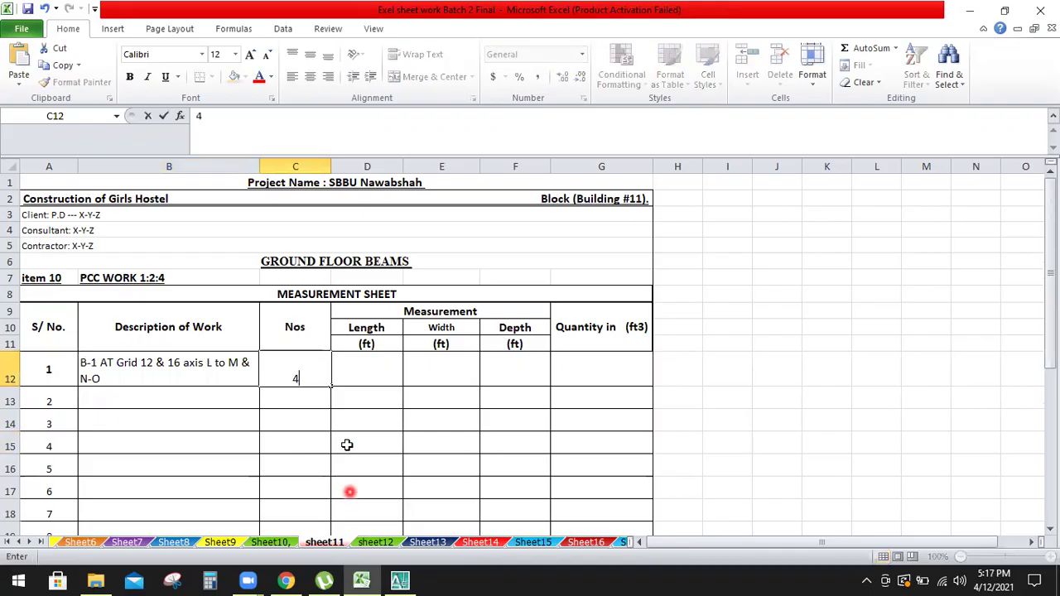
left_click(354, 378)
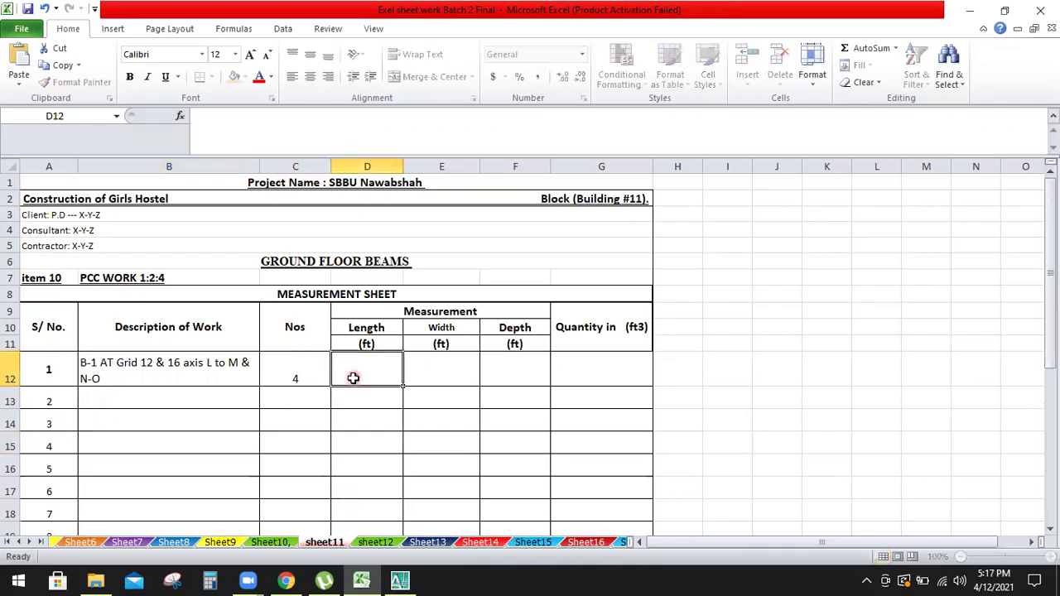
- Switch to AutoCAD and add an aligned dimension for the clear length of beam B-1 on grid 16 between the axis N and O columns
left_click(400, 578)
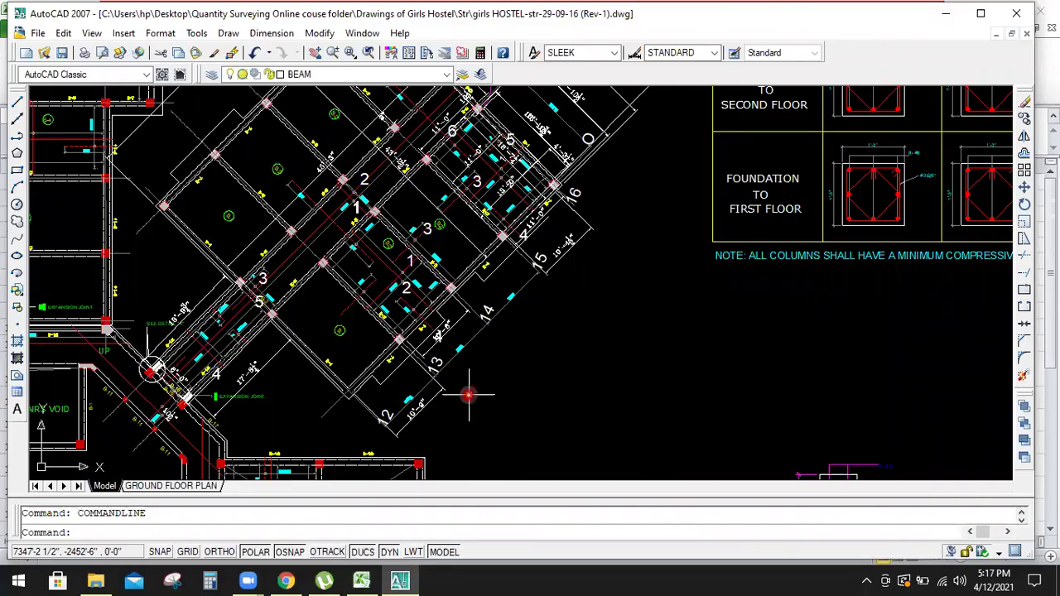
scroll(469, 395, "down", 2)
scroll(484, 291, "up", 3)
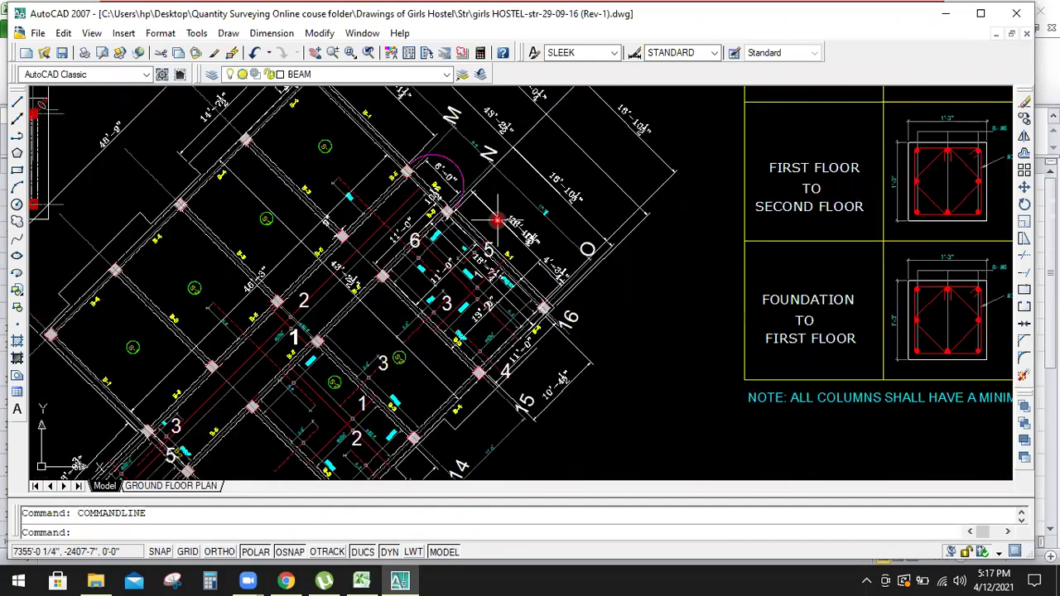
scroll(497, 220, "up", 2)
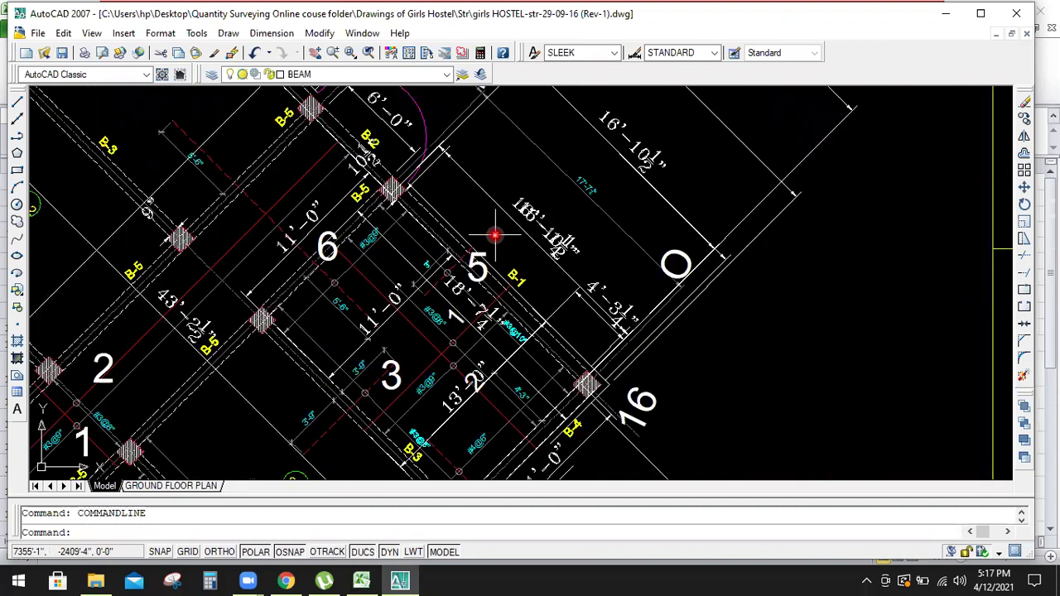
scroll(494, 236, "up", 2)
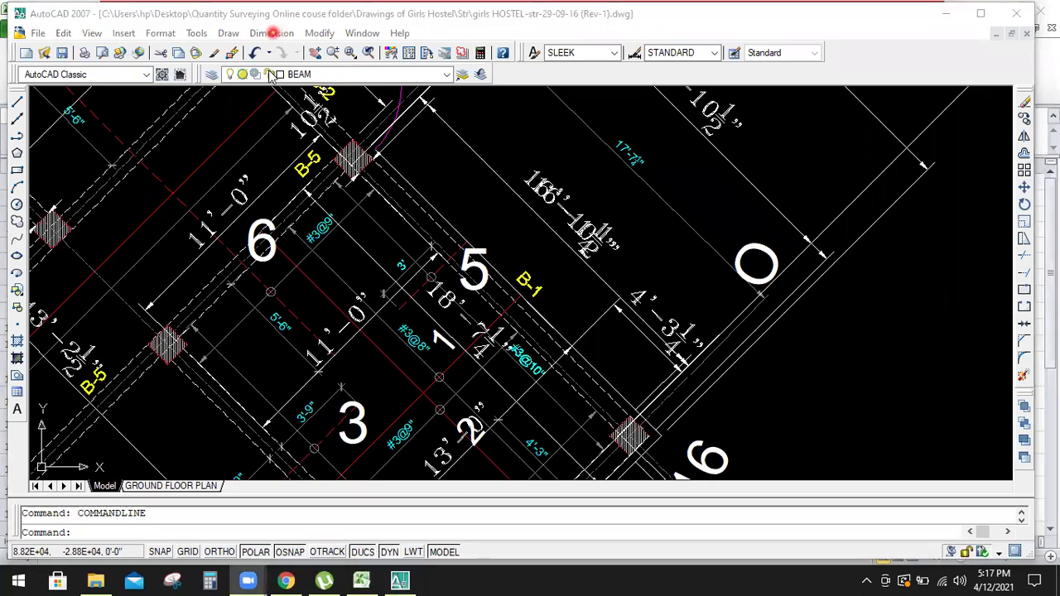
left_click(271, 33)
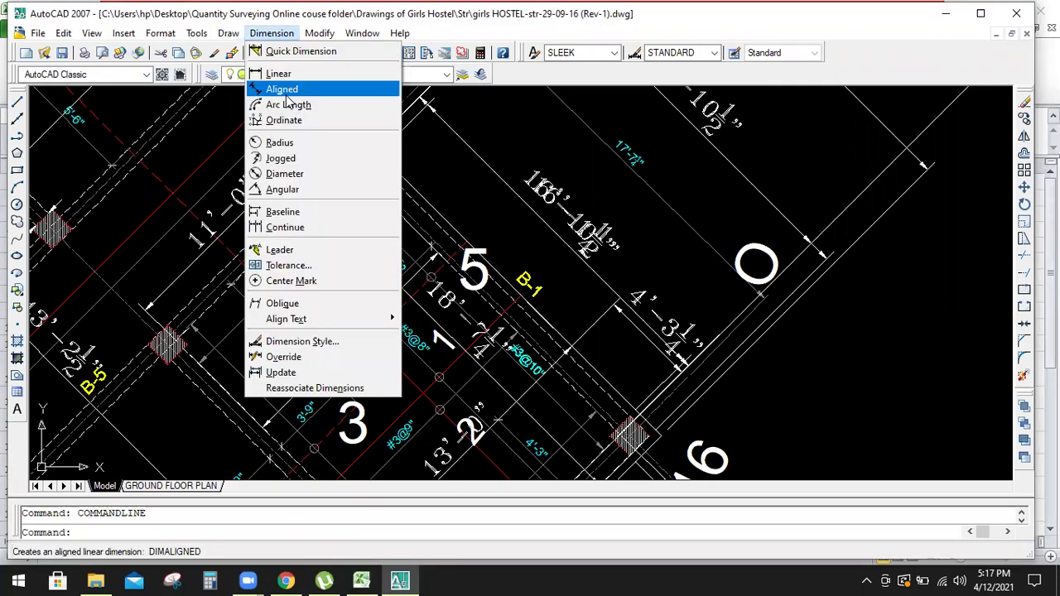
left_click(348, 147)
scroll(364, 157, "up", 3)
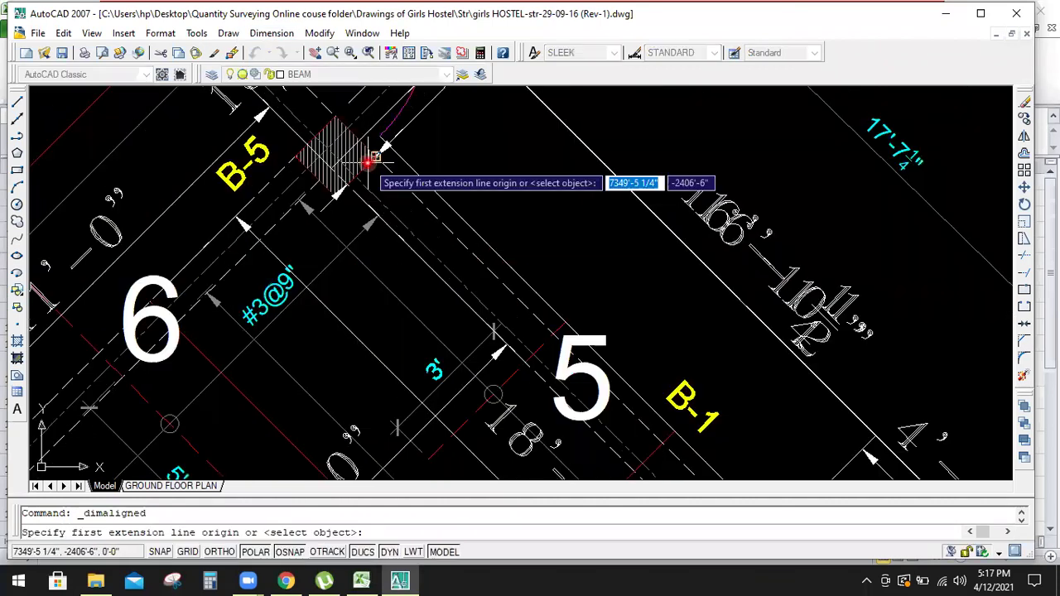
scroll(368, 163, "up", 2)
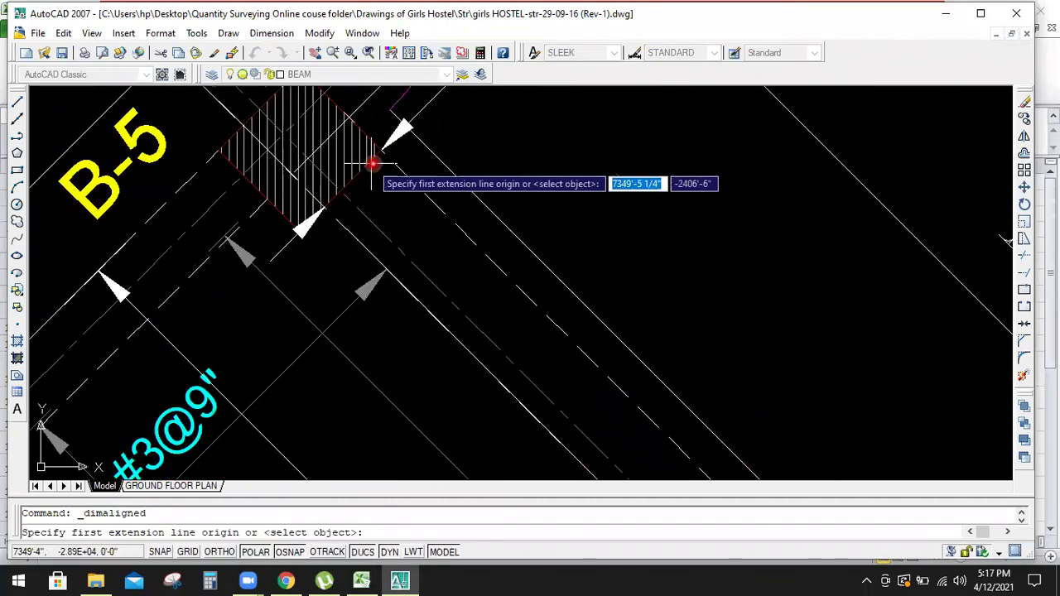
left_click(372, 163)
scroll(372, 157, "down", 3)
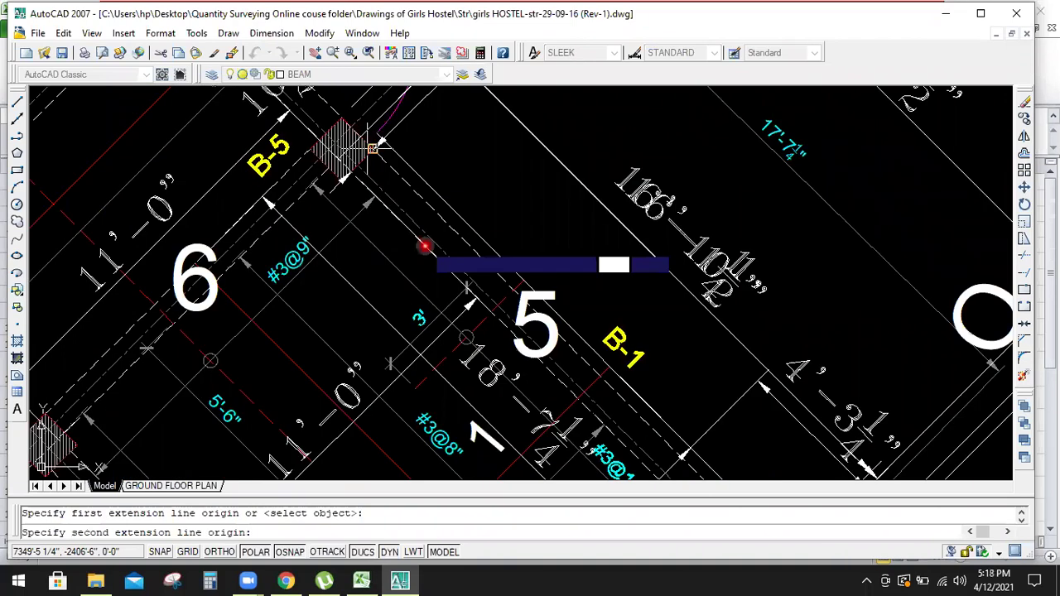
scroll(513, 293, "up", 4)
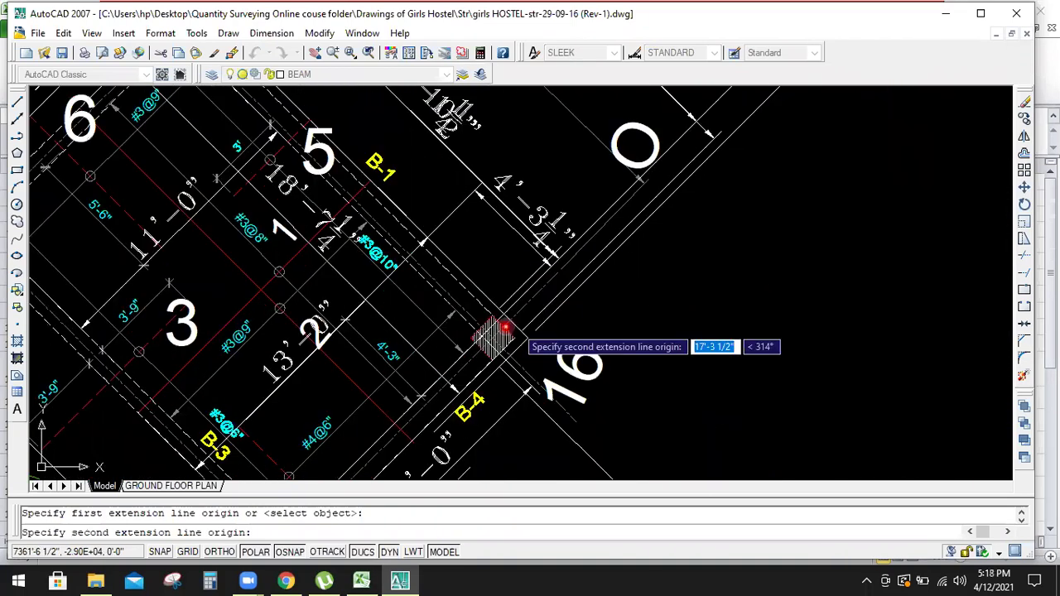
scroll(505, 328, "up", 5)
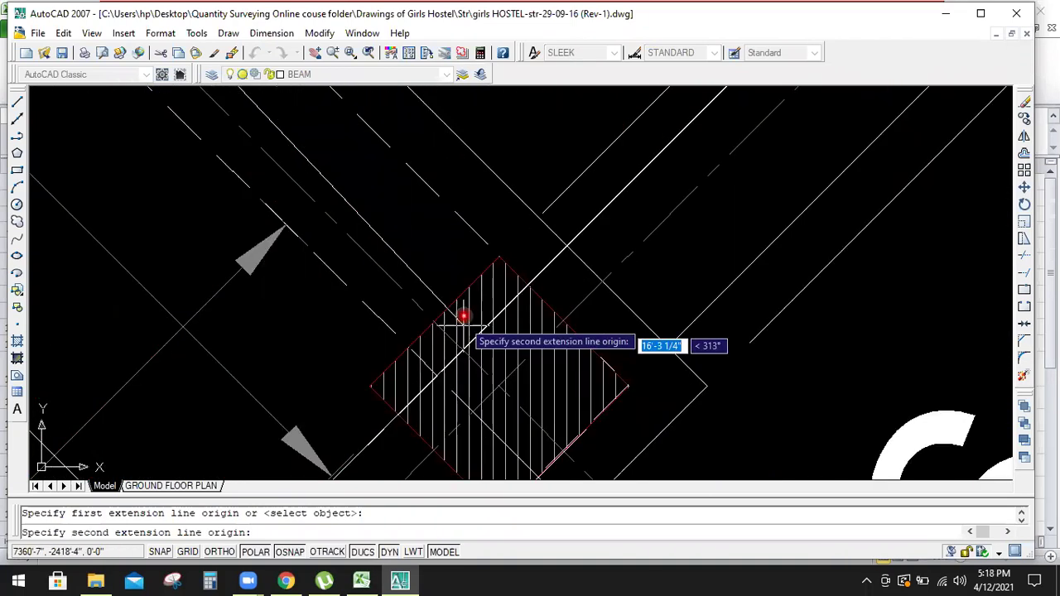
left_click(499, 257)
scroll(498, 256, "down", 9)
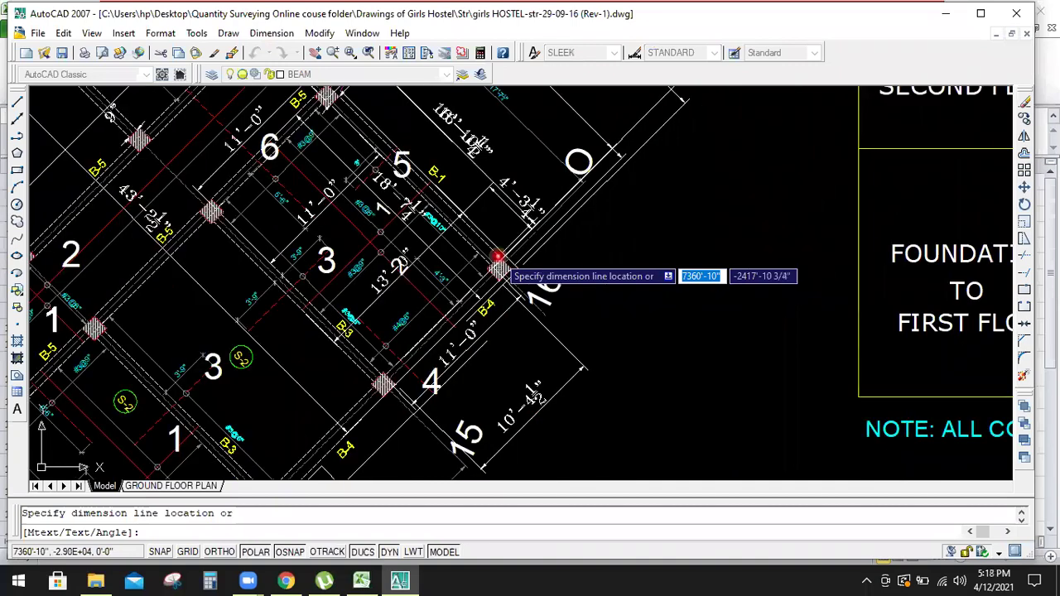
left_click(496, 238)
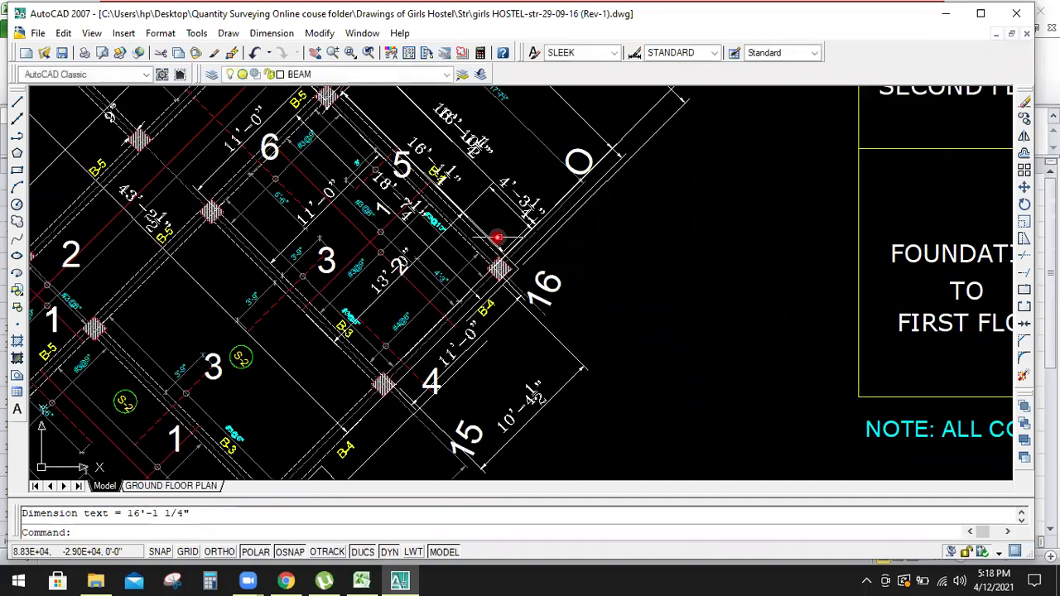
scroll(422, 136, "up", 3)
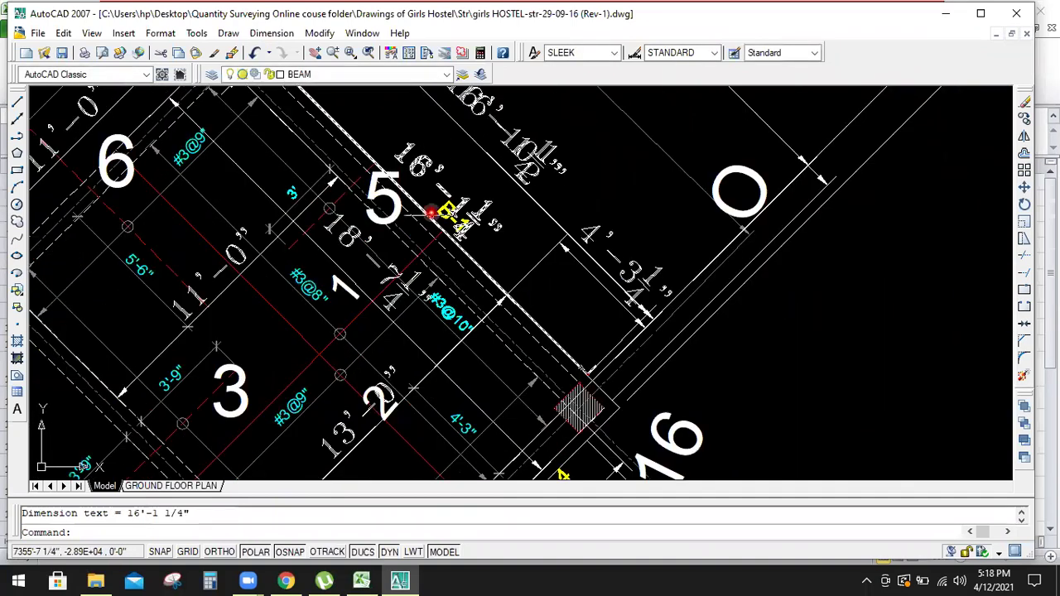
- Switch to Excel and enter 16.12 as the B-1 beam length in cell D12
left_click(362, 580)
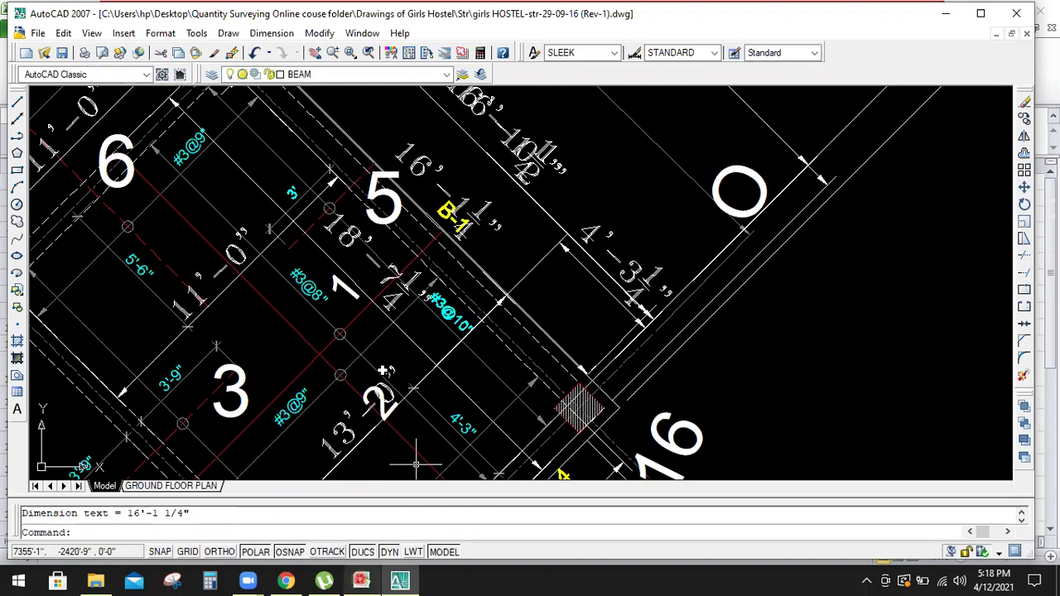
type("16")
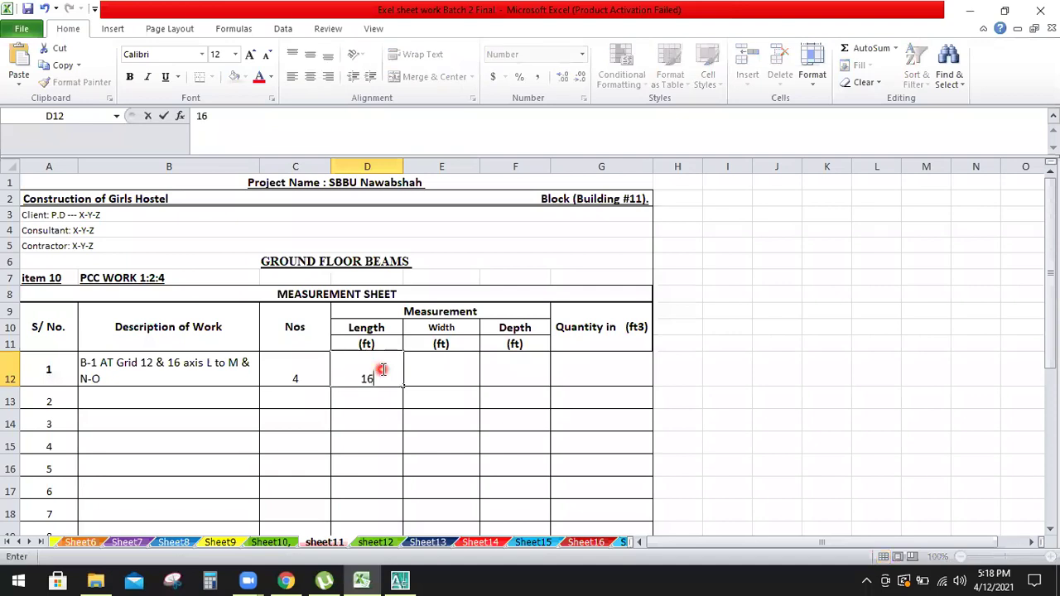
type(".")
type("12")
left_click(441, 374)
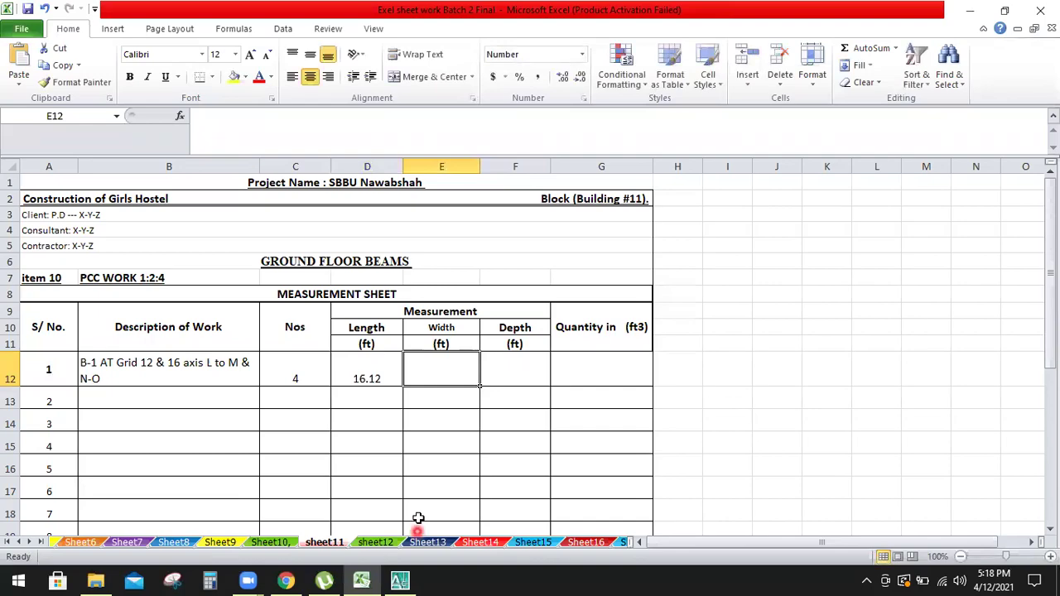
- In AutoCAD, add an aligned dimension across the width of beam B-1 at its column on grid 16 and axis O
left_click(399, 581)
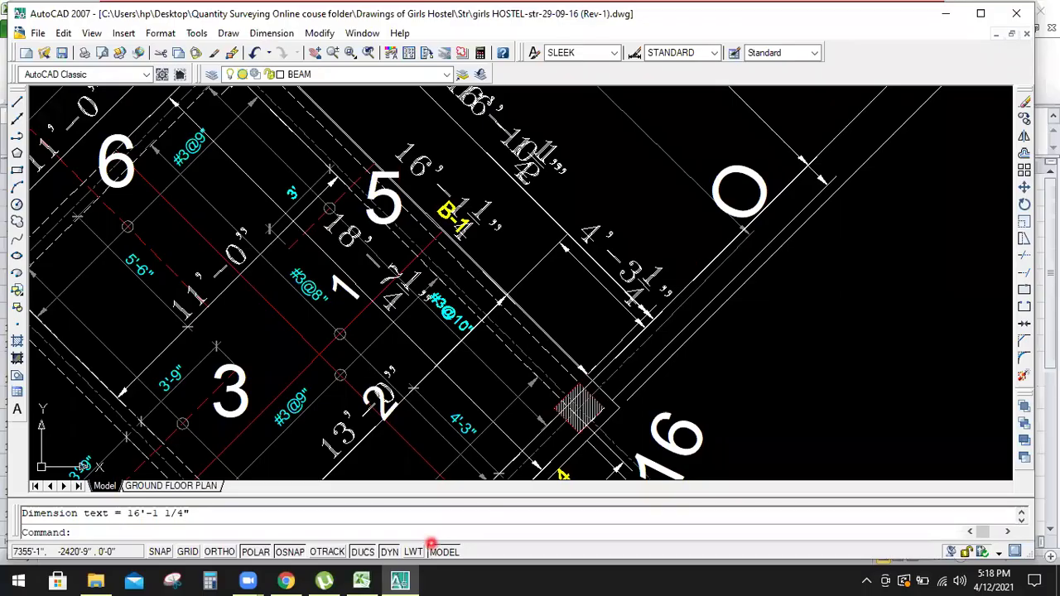
left_click(272, 33)
left_click(286, 97)
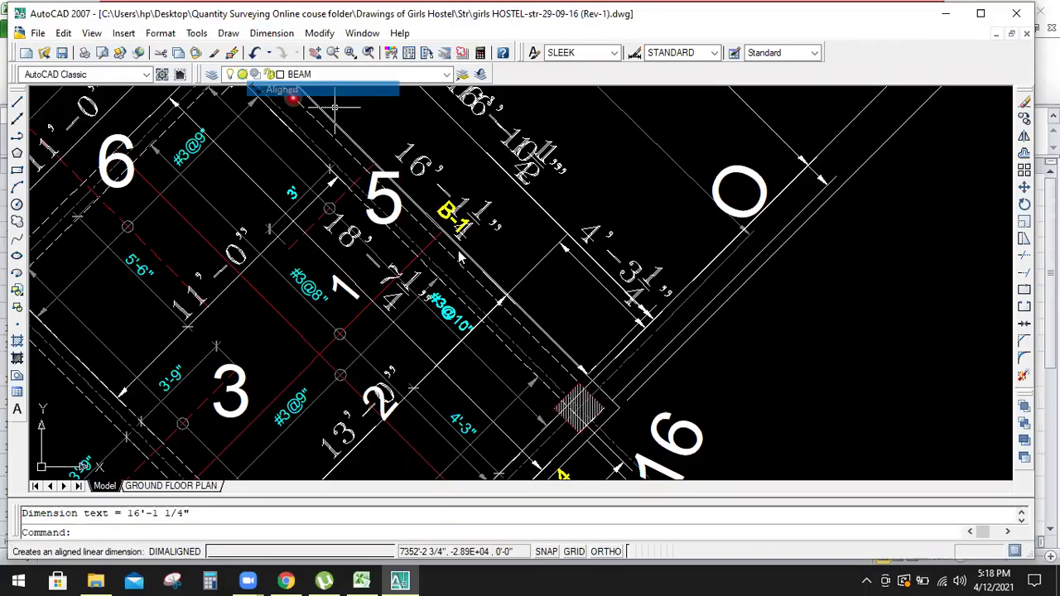
scroll(570, 409, "up", 3)
scroll(570, 409, "up", 2)
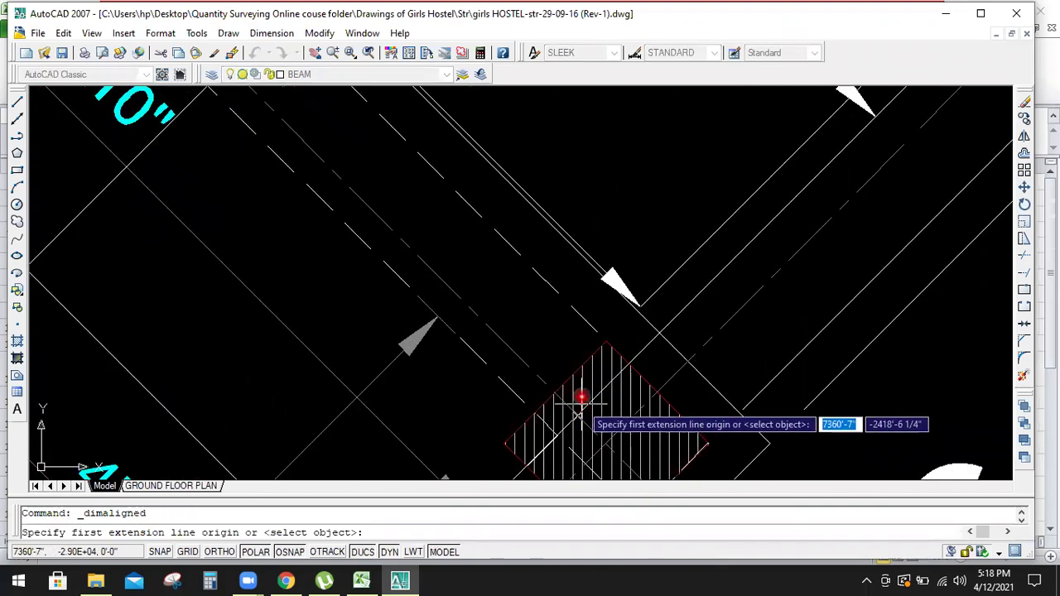
left_click(606, 340)
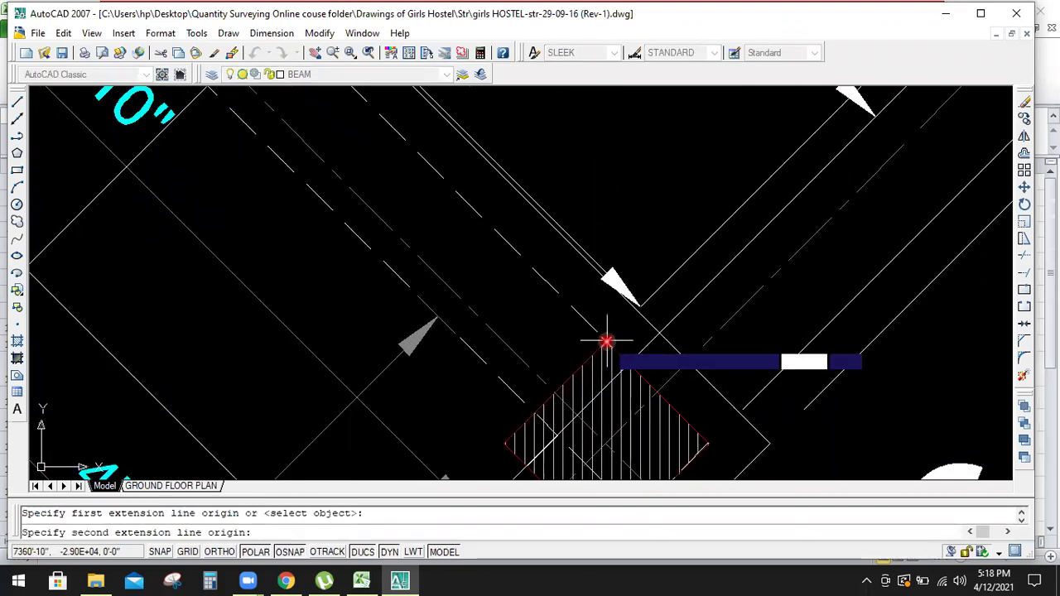
left_click(533, 414)
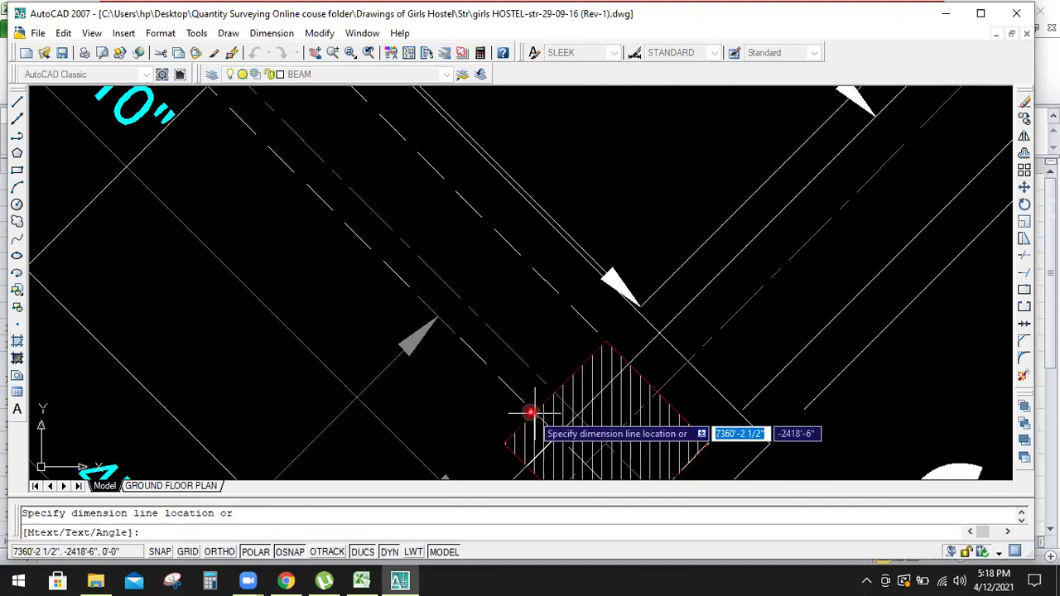
scroll(530, 413, "down", 3)
left_click(470, 319)
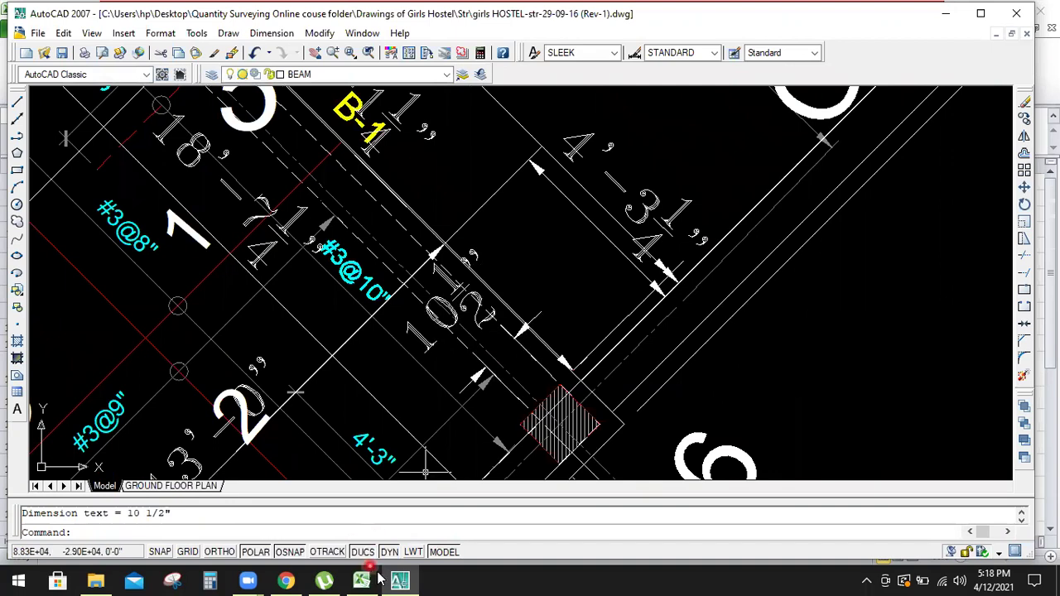
- Switch to Excel and enter 0.87 as the B-1 beam width in cell E12
key("alt+Tab")
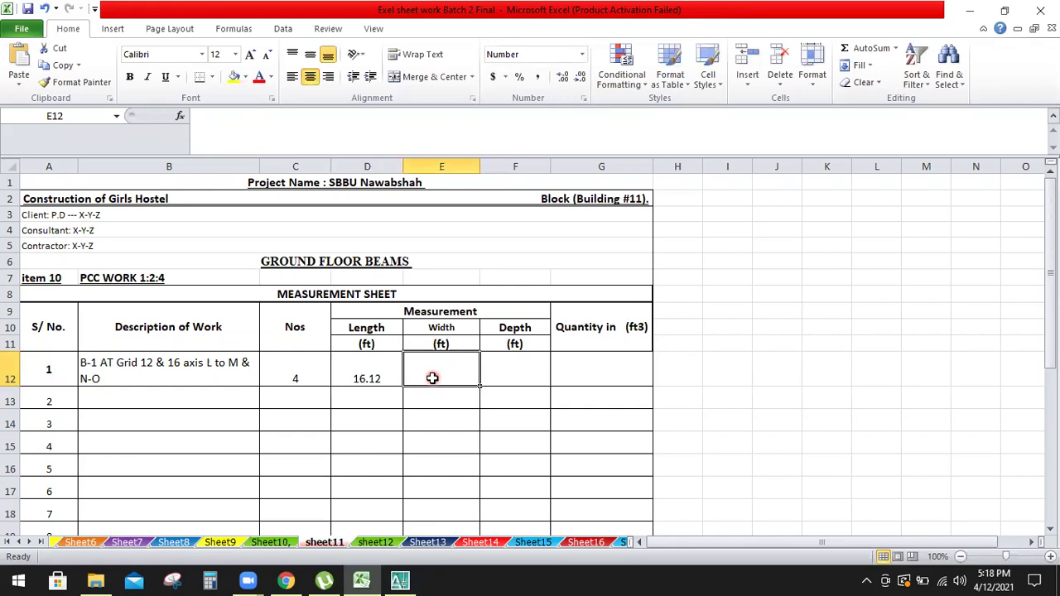
left_click(433, 377)
type("0.87")
left_click(522, 382)
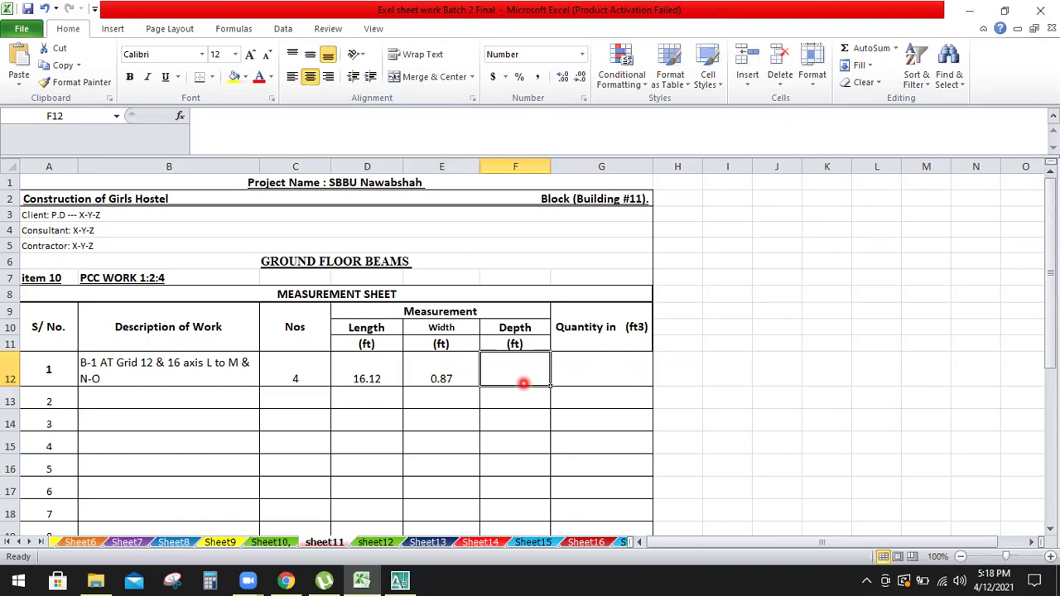
- Find the Schedule of Beams sheet in the AutoCAD drawing and check the depth on the B-1 discontinuous edge section
key("alt+Tab")
scroll(413, 270, "down", 5)
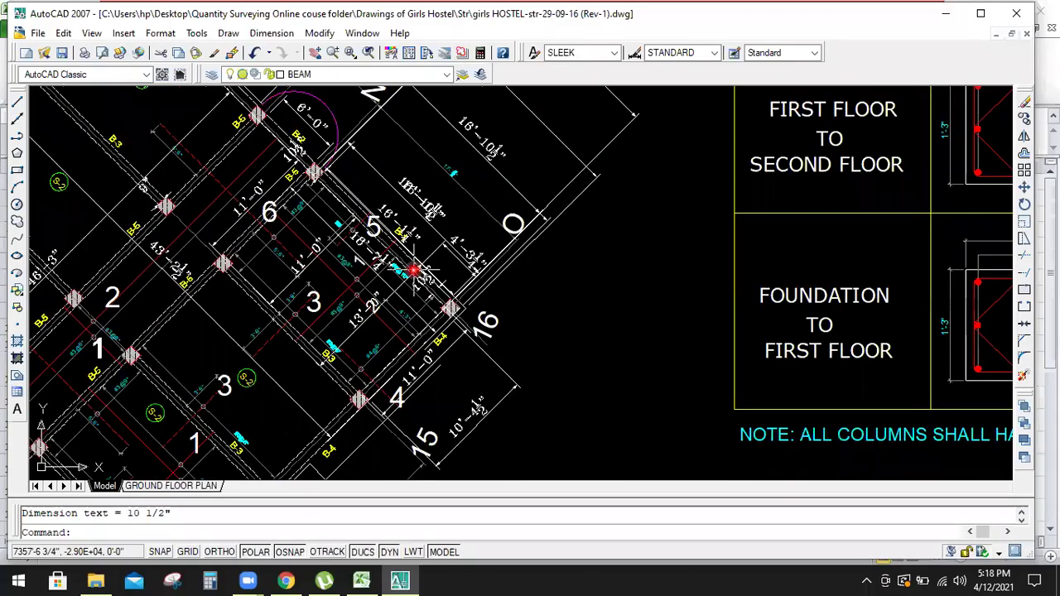
scroll(413, 271, "down", 6)
scroll(672, 276, "down", 2)
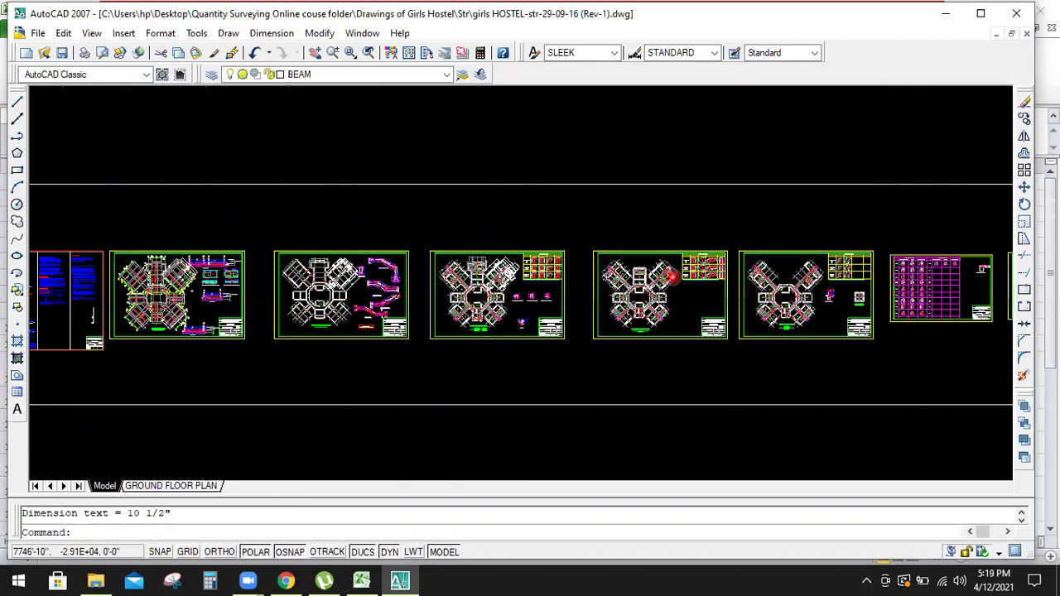
scroll(673, 276, "down", 2)
scroll(971, 269, "up", 5)
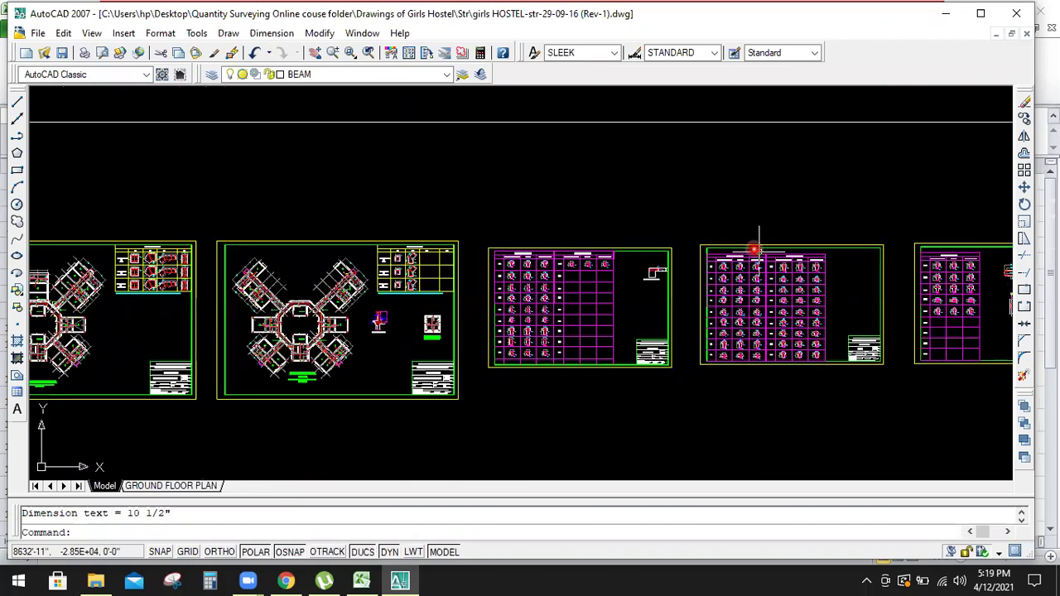
scroll(756, 248, "up", 5)
scroll(744, 272, "up", 4)
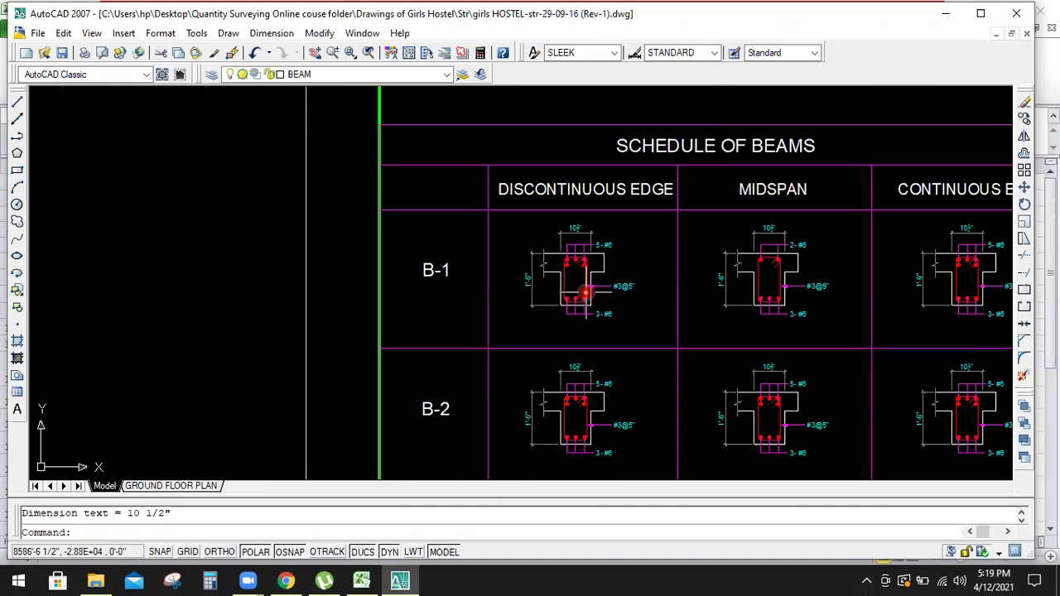
scroll(585, 292, "up", 2)
scroll(568, 207, "up", 1)
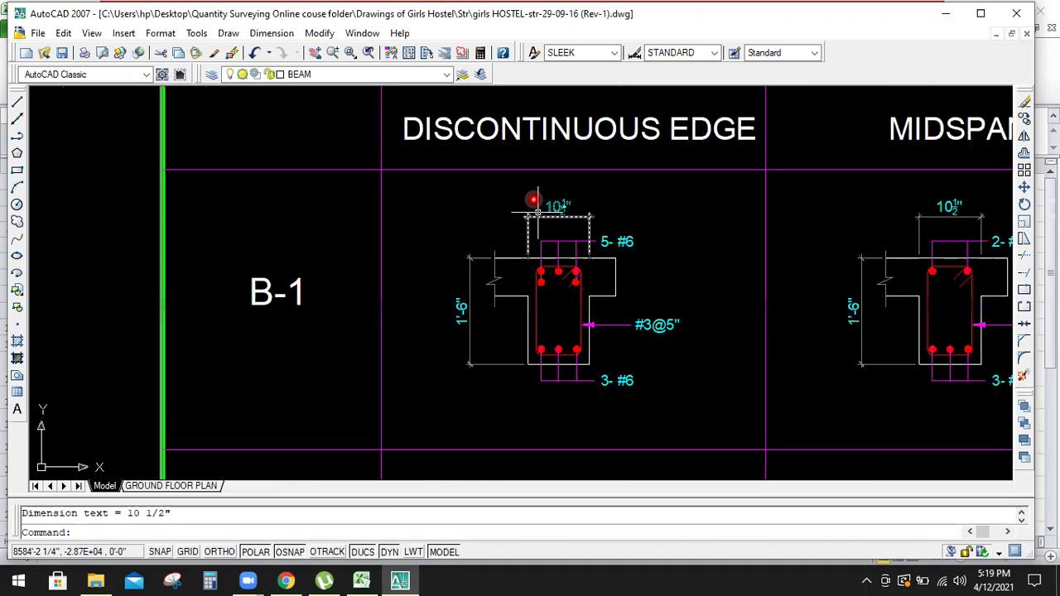
scroll(548, 199, "up", 1)
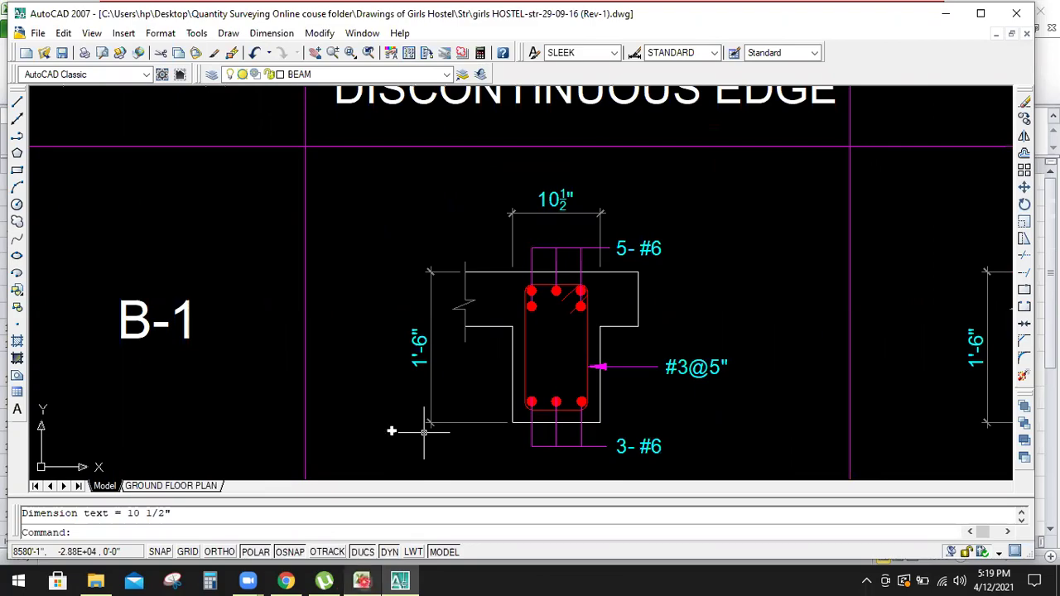
- Switch to Excel and enter 1.5 as the B-1 beam depth in cell F12
key("alt+Tab")
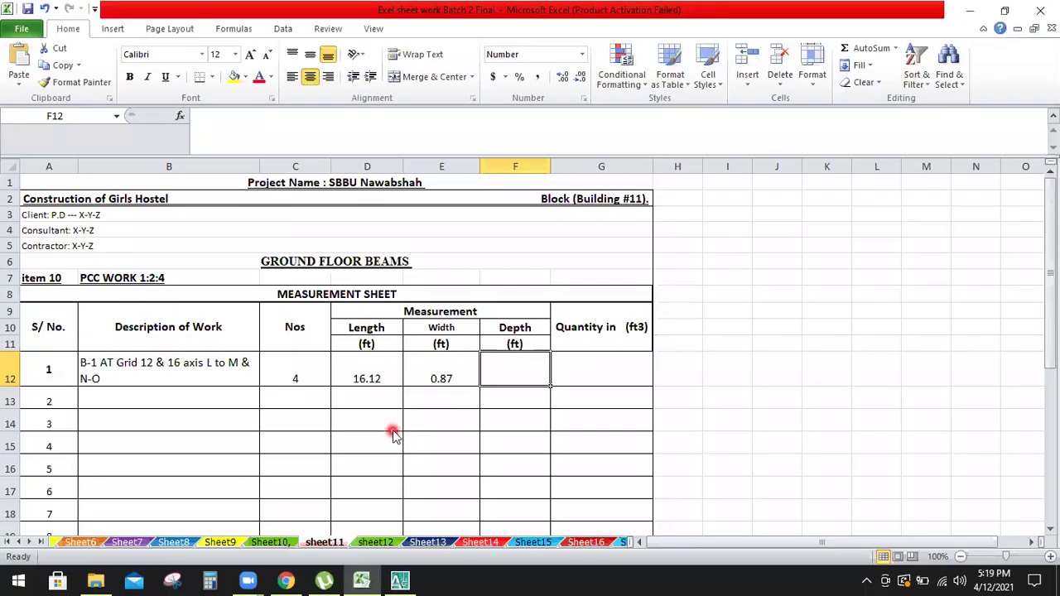
type("1.5")
key("Tab")
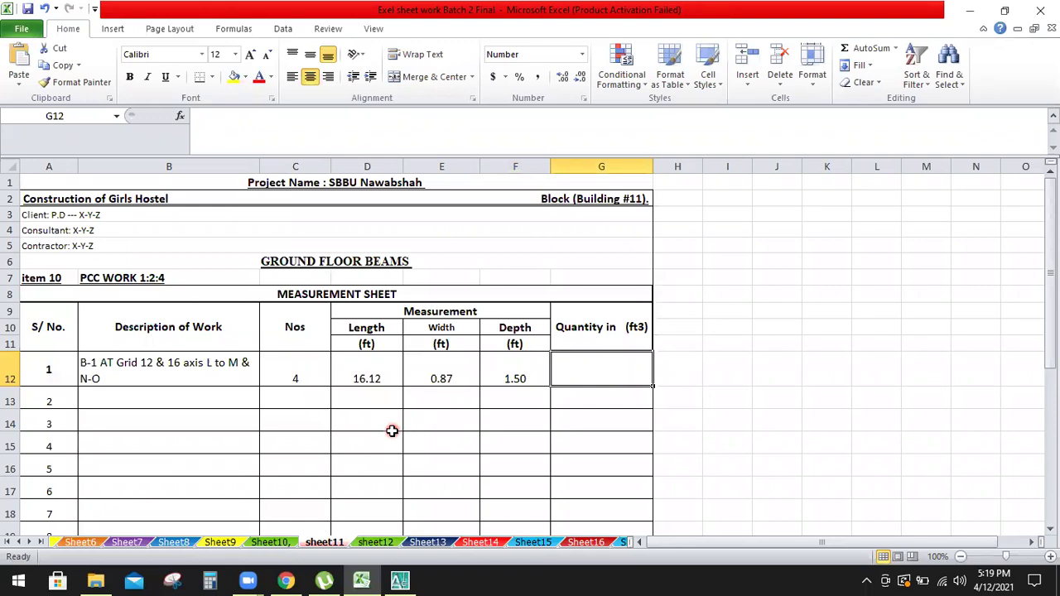
- Calculate the B-1 quantity in cell G12 with the formula =C12*D12*E12*F12
type("=")
left_click(289, 372)
type("*")
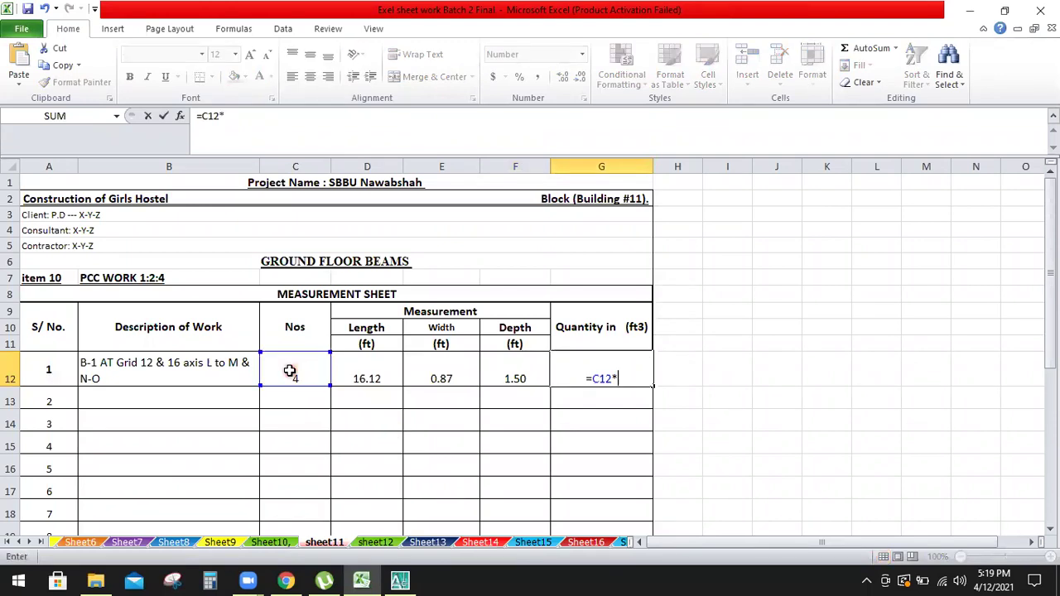
left_click(353, 374)
type("*")
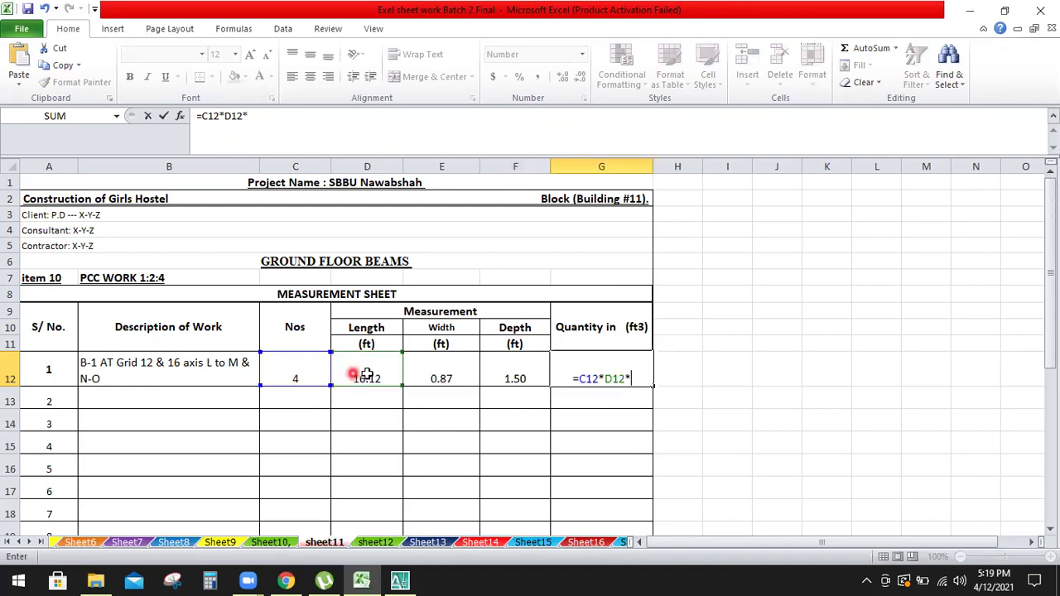
left_click(456, 379)
type("*")
left_click(516, 372)
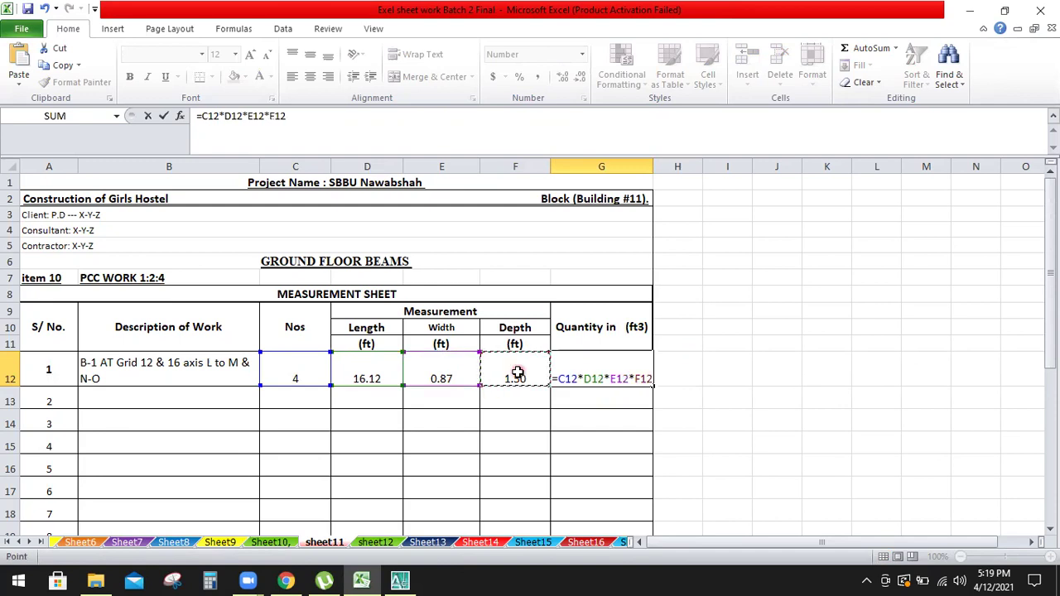
key("Return")
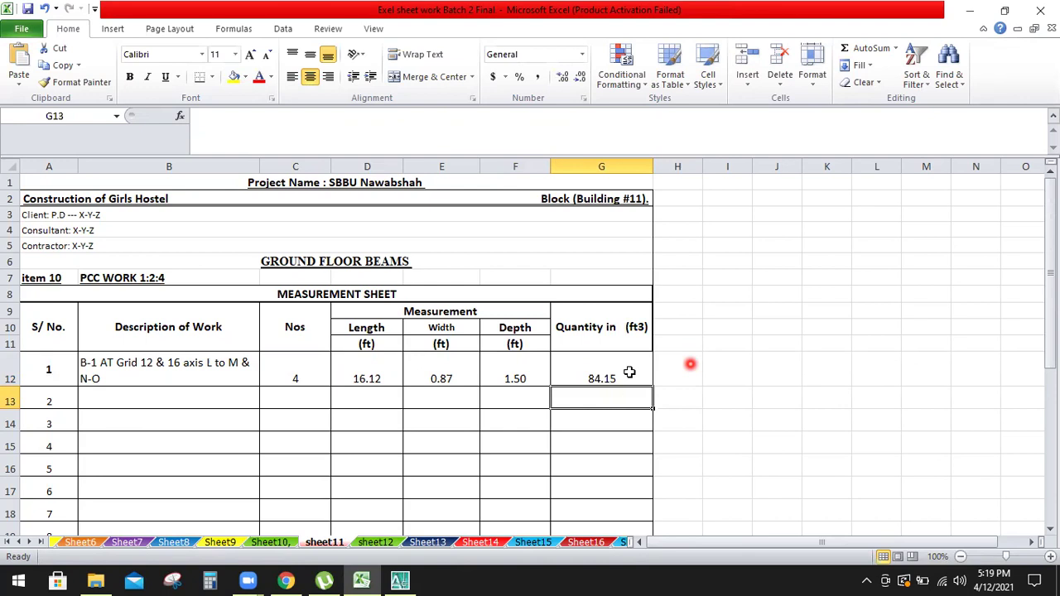
- Switch to the AutoCAD drawing and find the beam plan of the wing with grids 12 to 16
left_click(152, 402)
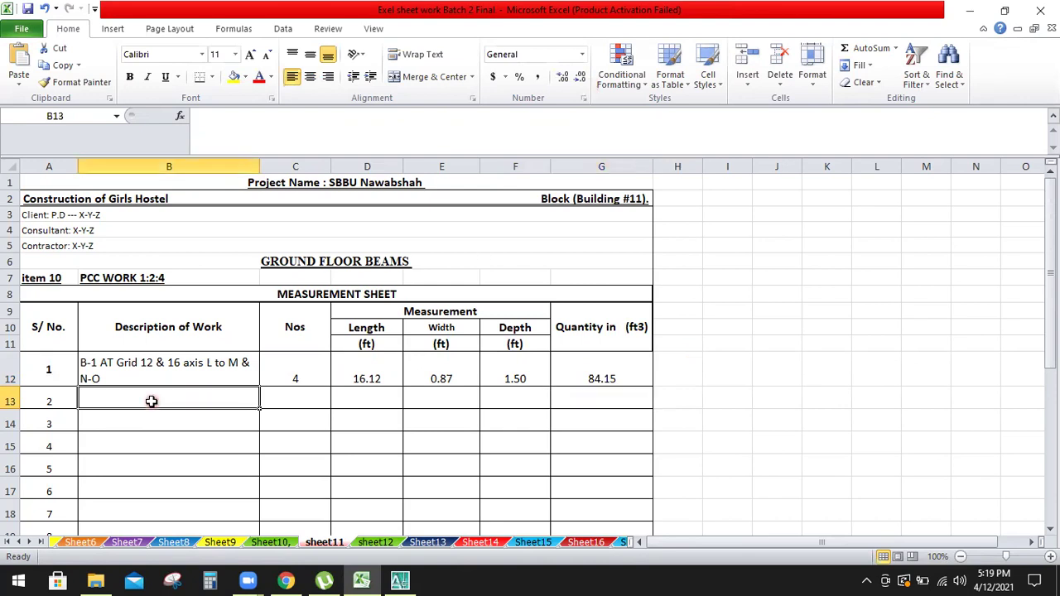
left_click(399, 580)
scroll(620, 334, "down", 10)
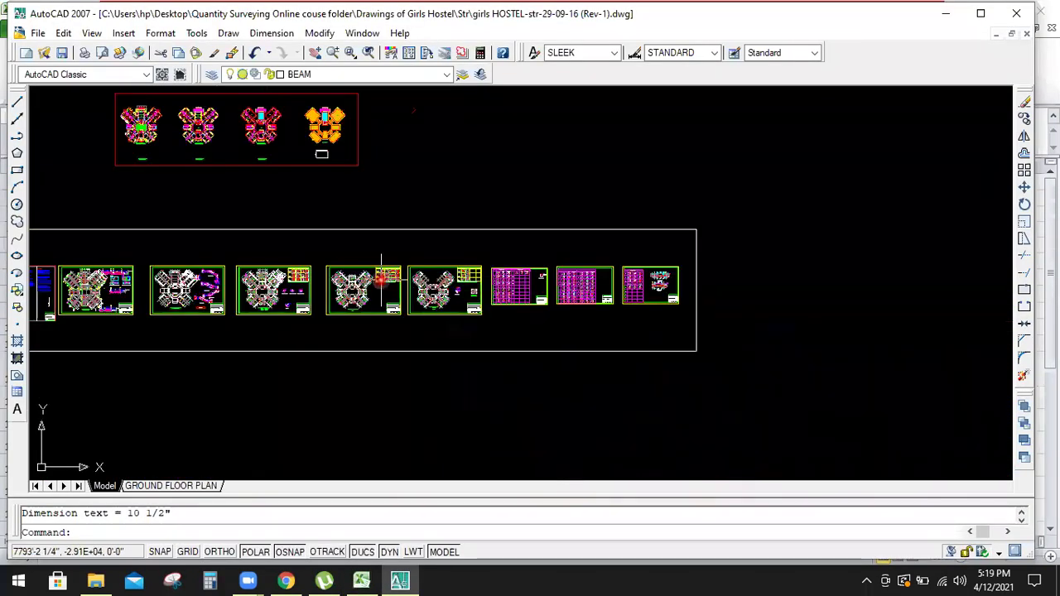
scroll(218, 302, "up", 5)
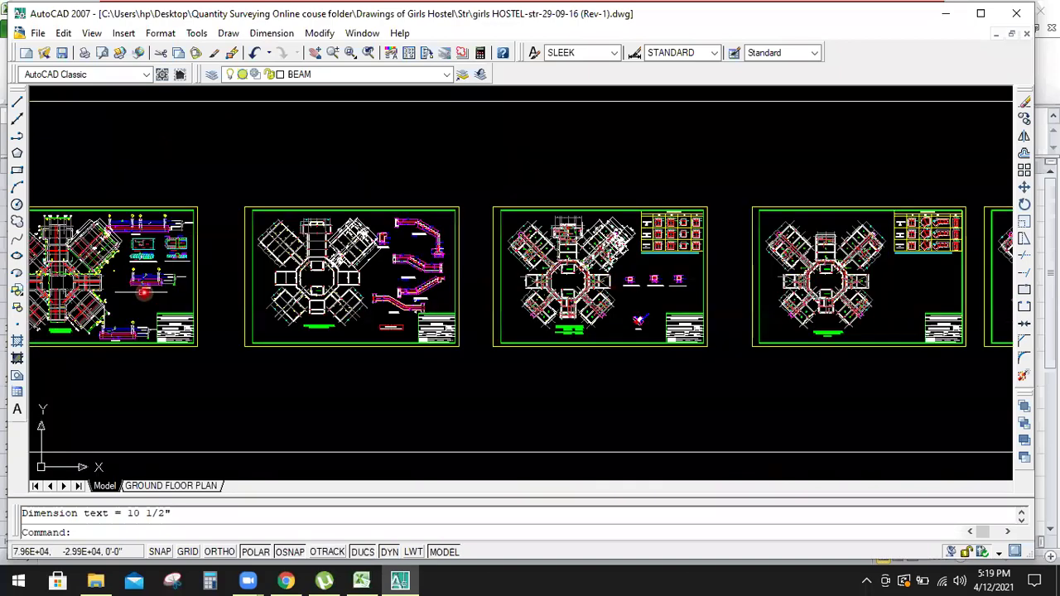
scroll(610, 241, "up", 5)
scroll(610, 241, "up", 5)
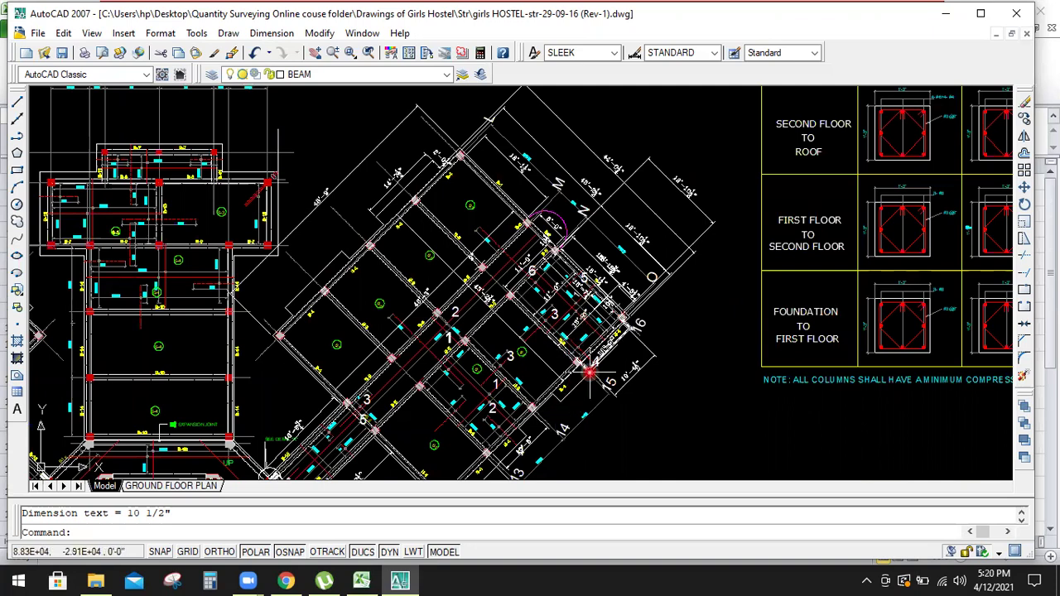
scroll(546, 362, "down", 2)
scroll(534, 409, "up", 5)
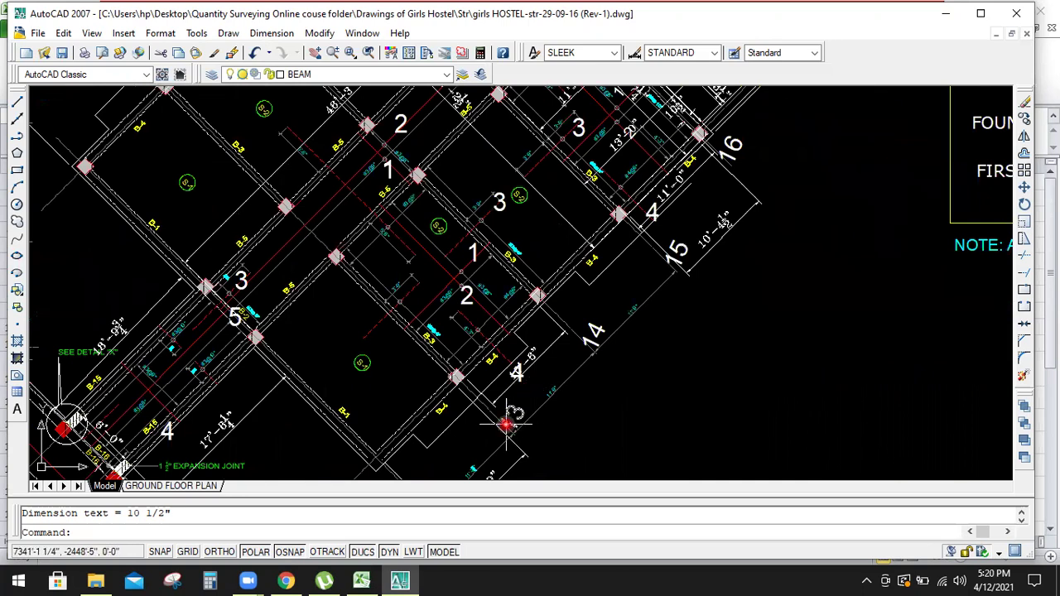
- Examine the B-3 beams on grids 13, 14 and 15 between axes L to M and N to O
left_click(454, 379)
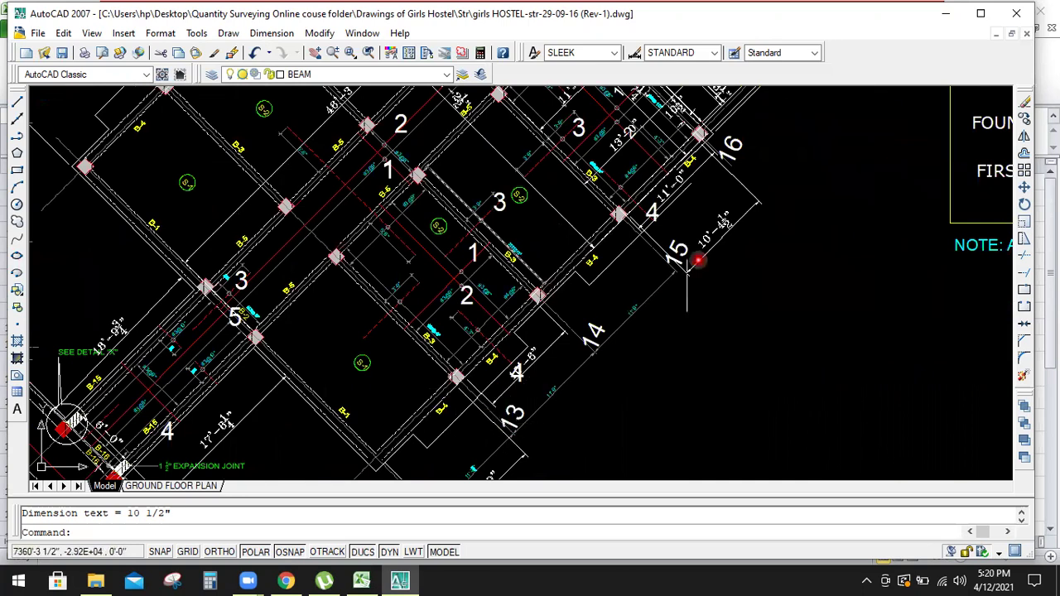
scroll(666, 326, "down", 2)
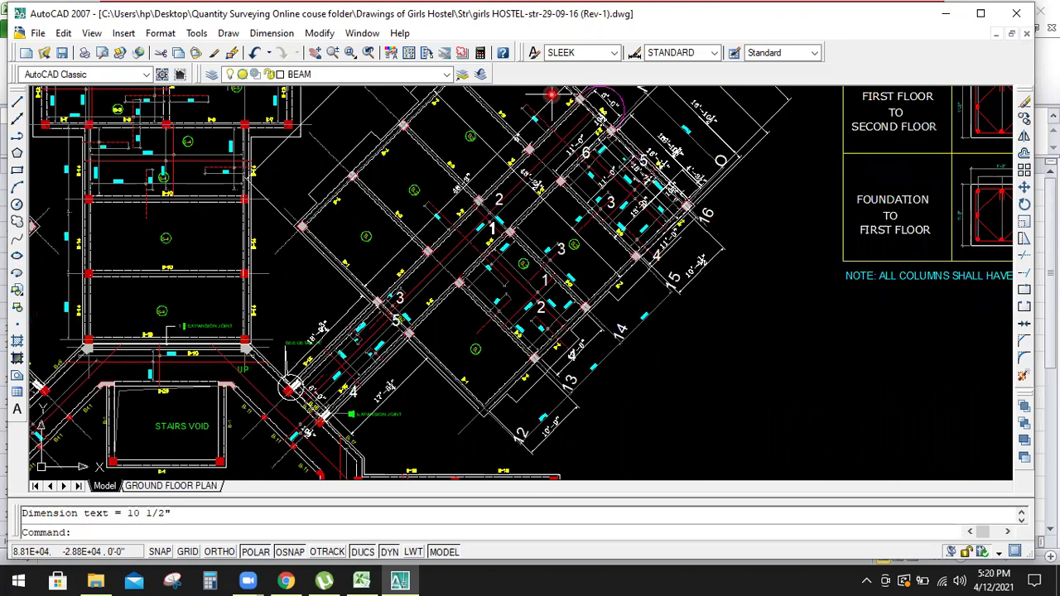
scroll(549, 101, "up", 1)
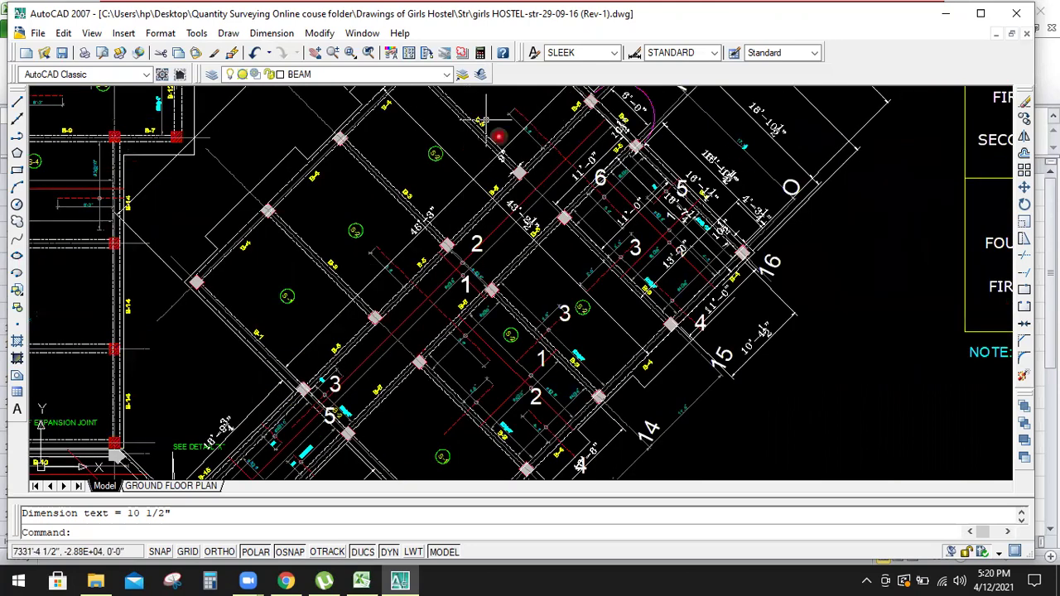
scroll(622, 281, "up", 2)
scroll(679, 297, "down", 2)
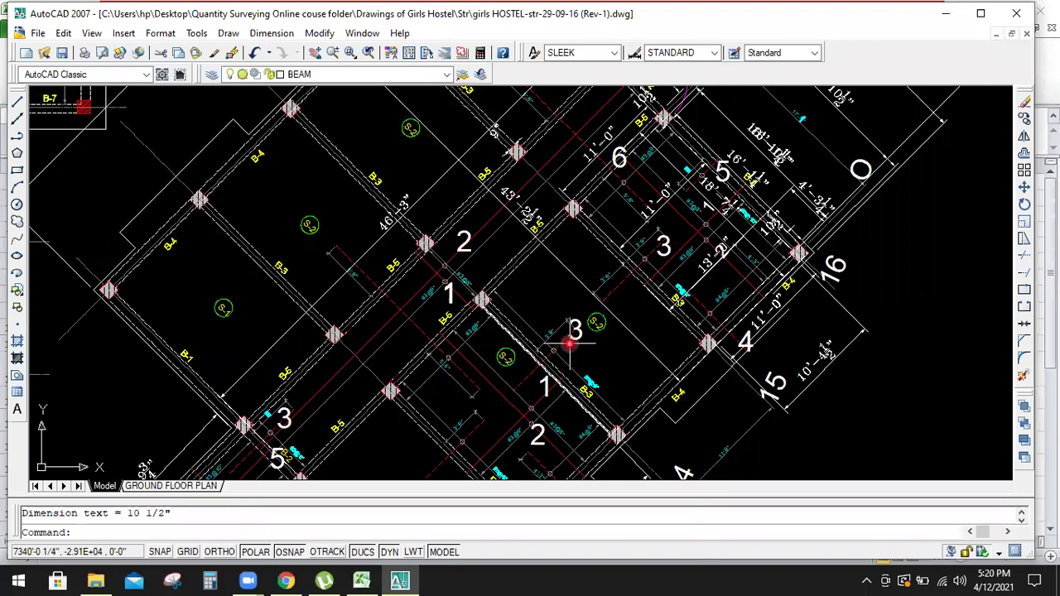
scroll(570, 344, "down", 1)
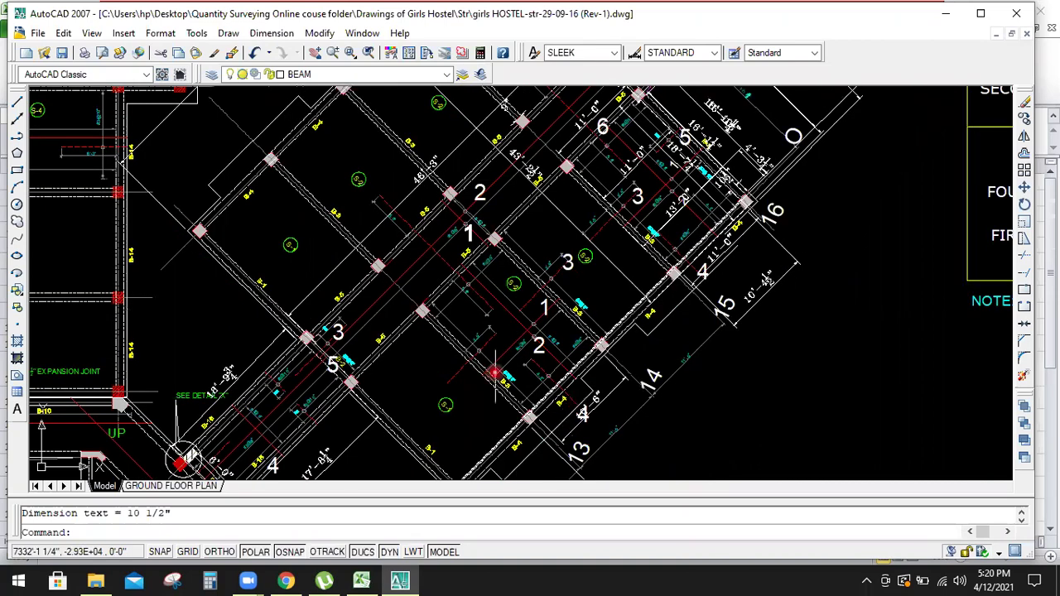
scroll(494, 374, "up", 5)
scroll(507, 395, "down", 3)
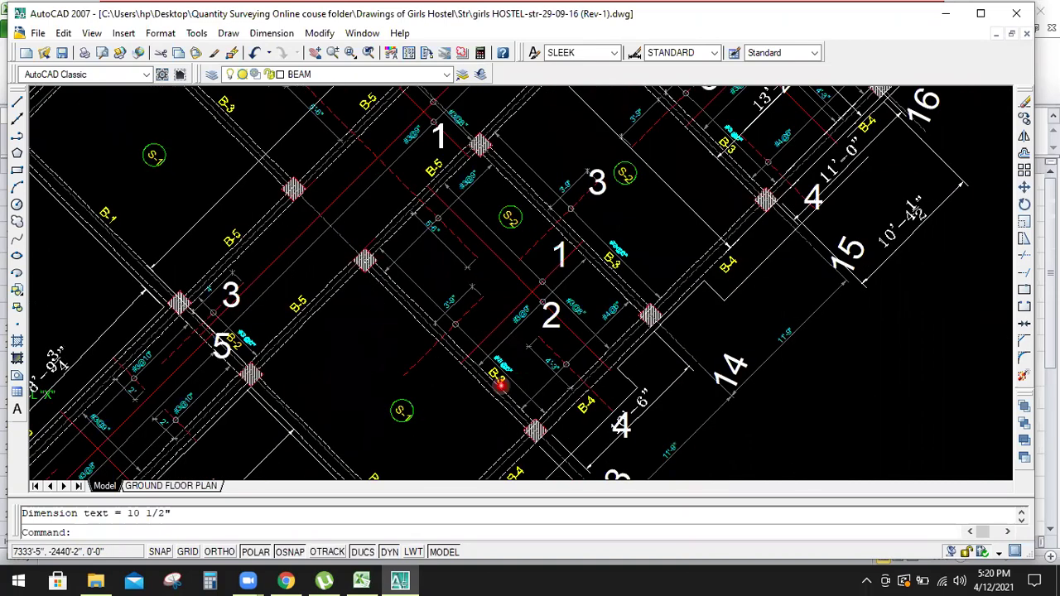
scroll(500, 383, "down", 2)
scroll(319, 201, "up", 3)
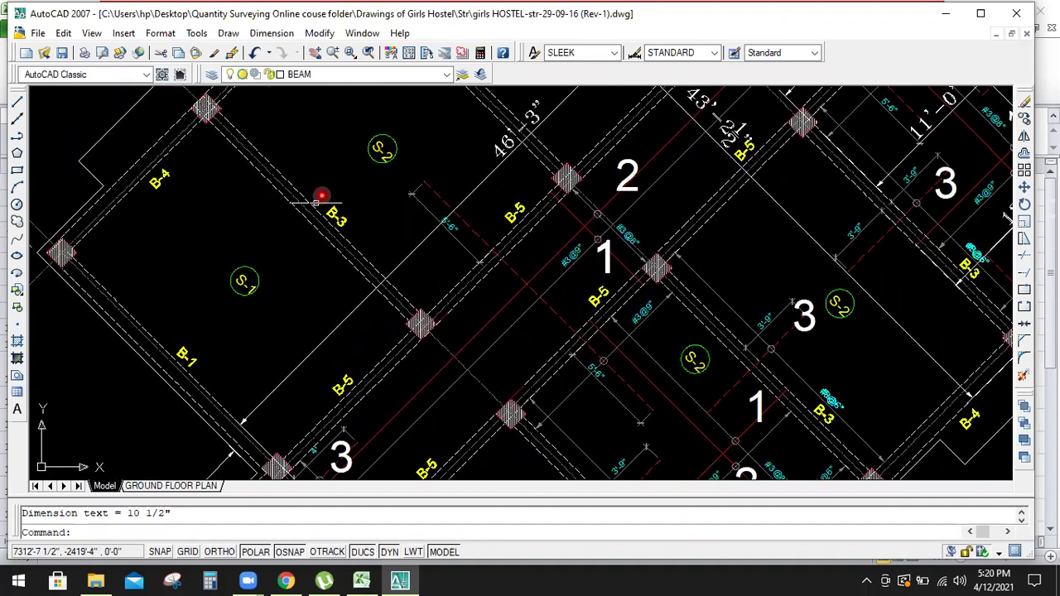
scroll(320, 202, "down", 2)
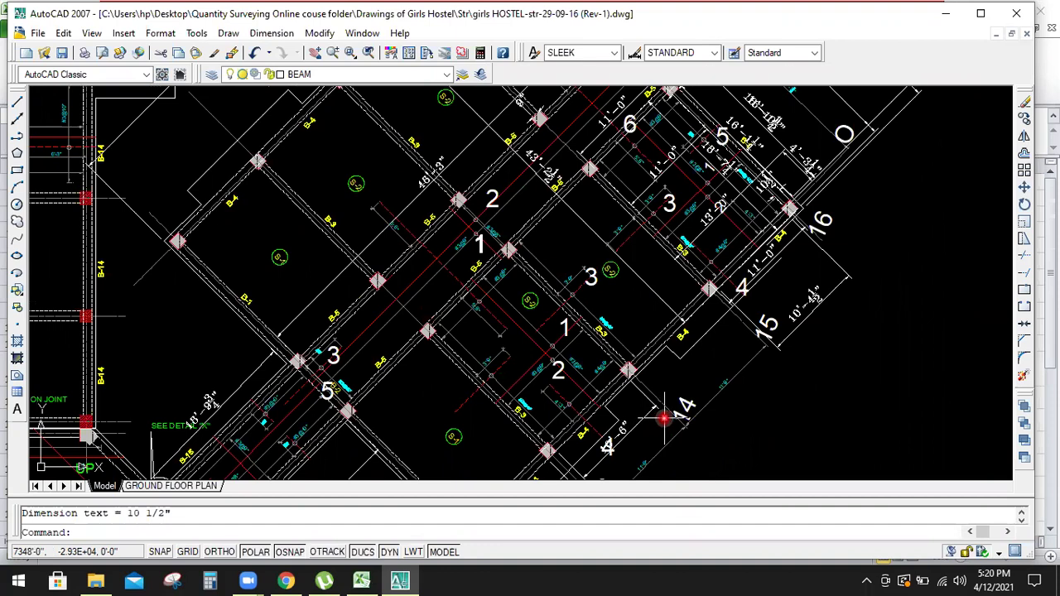
scroll(605, 448, "down", 2)
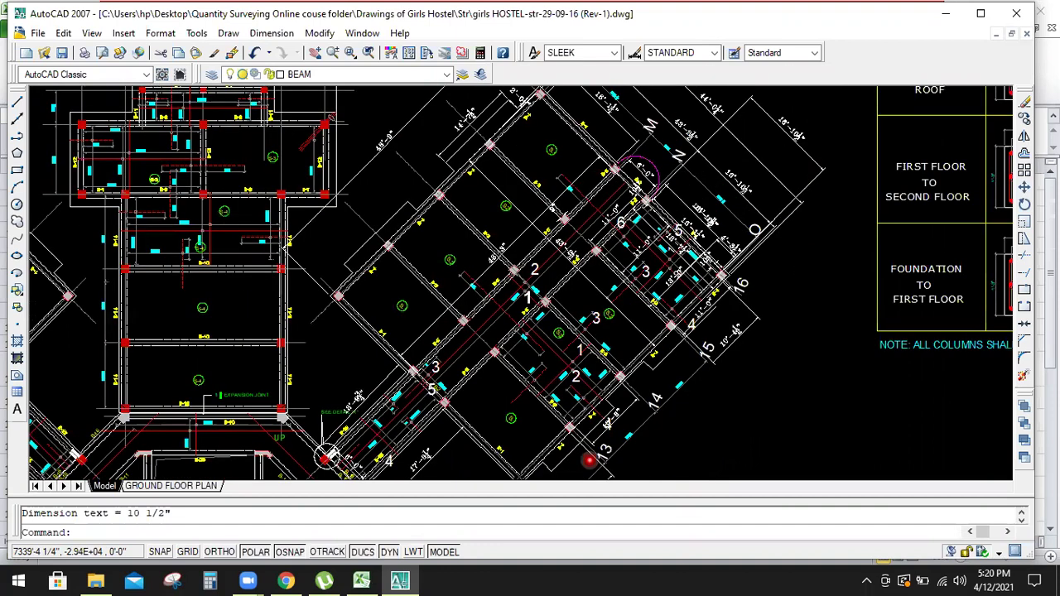
scroll(588, 461, "up", 2)
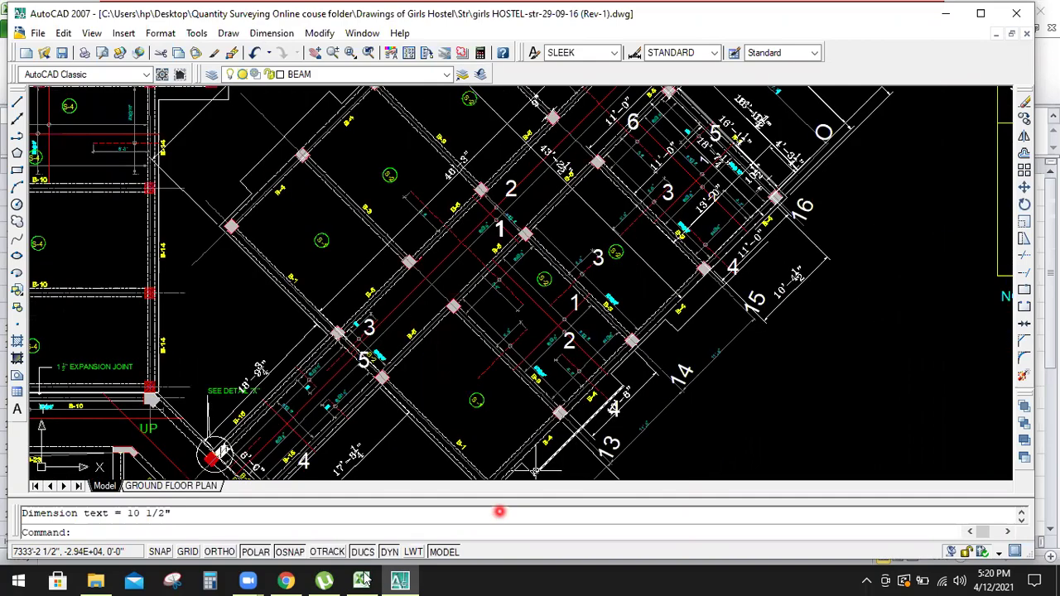
- Switch to Excel, enter "B-3 AT Grid 13,14 & 5 axis L TO M & N-O" in cell B13, and widen column B to fit it
key("alt+Tab")
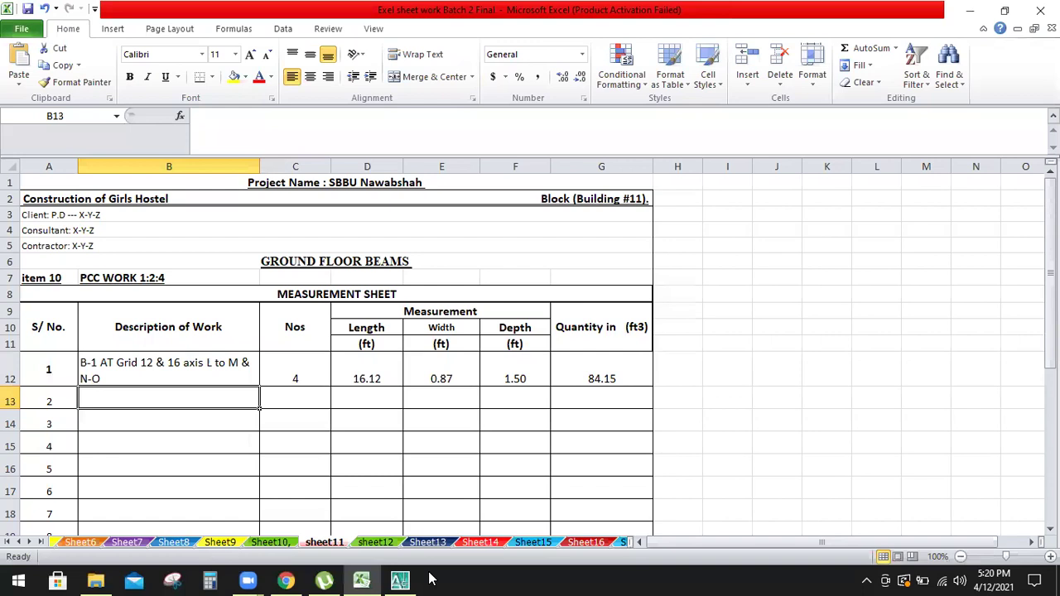
type("b")
key("BackSpace")
key("BackSpace")
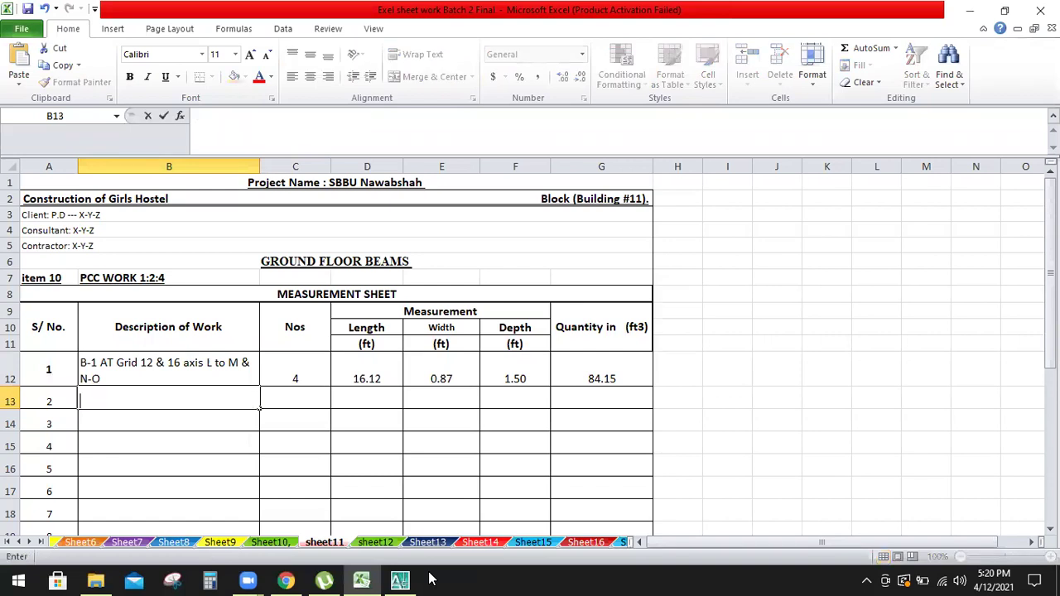
type("B-3 AT GRid ")
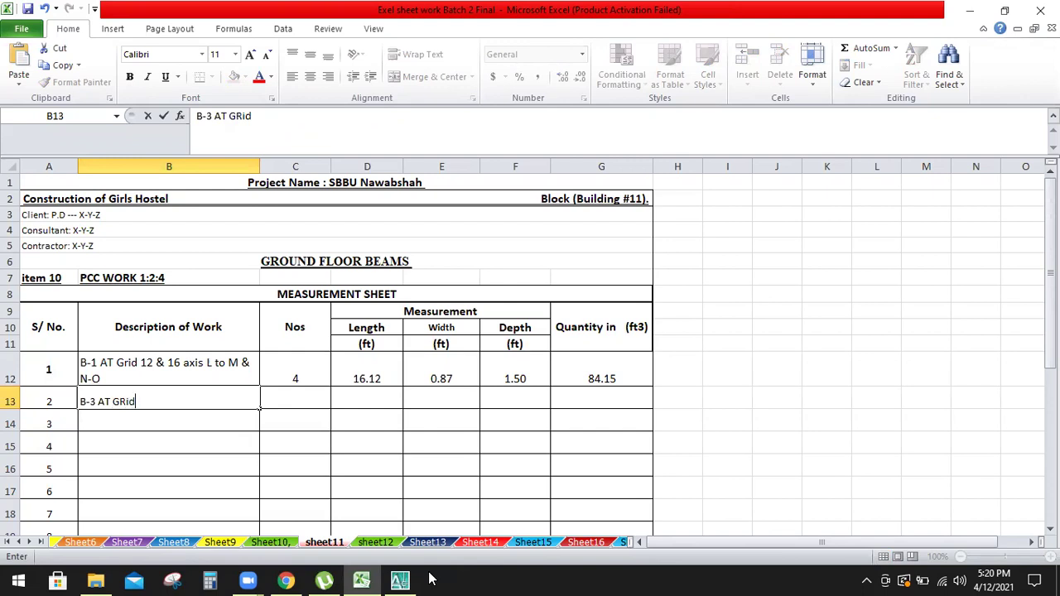
type("1")
key("BackSpace")
type("3")
key("BackSpace")
type("13,14")
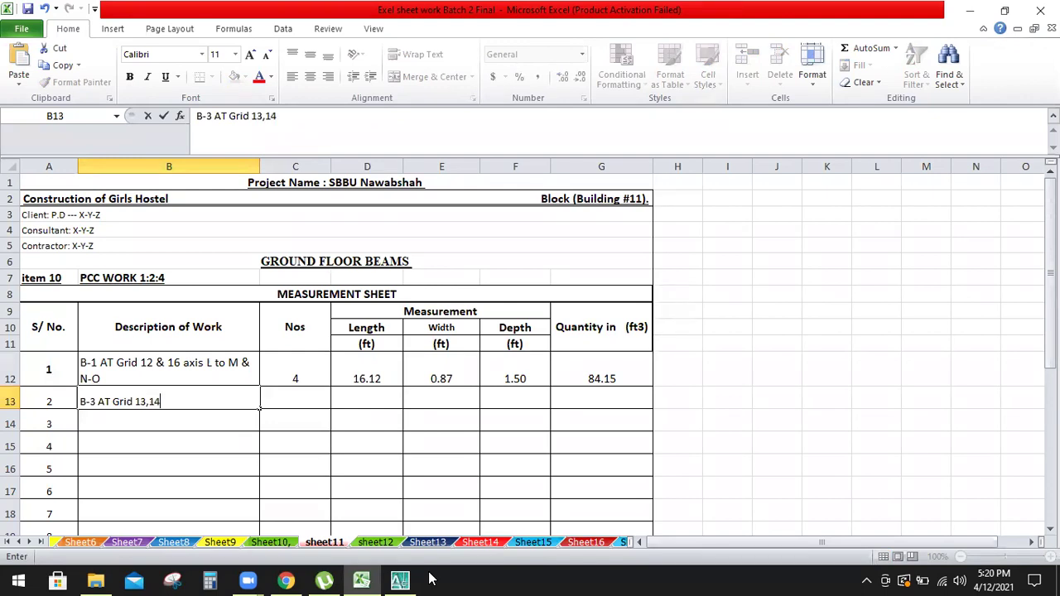
type(" & 1")
key("BackSpace")
type("5 axis")
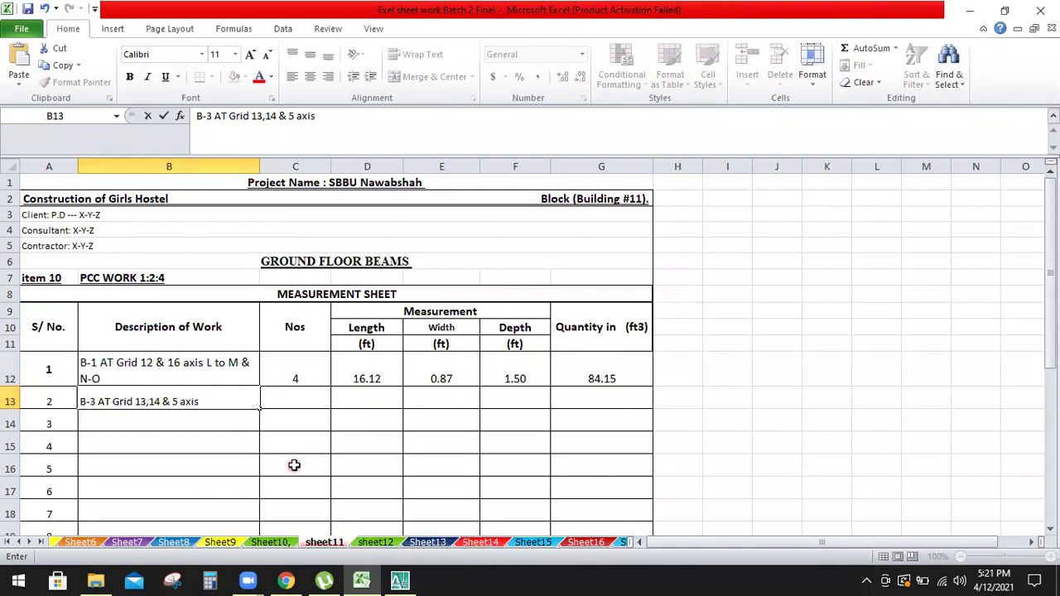
type(" L TO M & N-O")
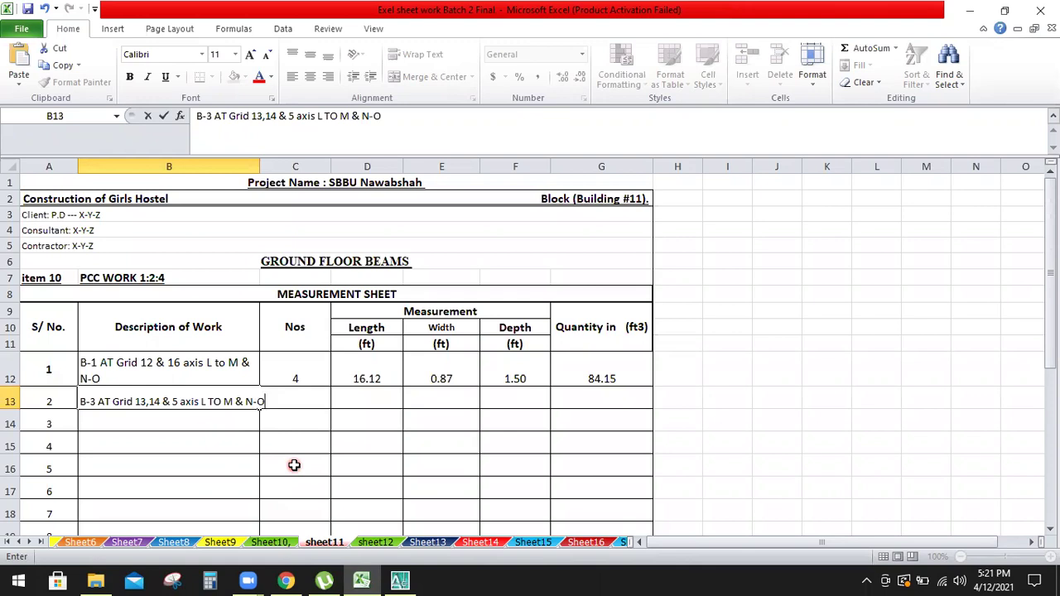
left_click(256, 163)
left_click_drag(259, 162, 268, 162)
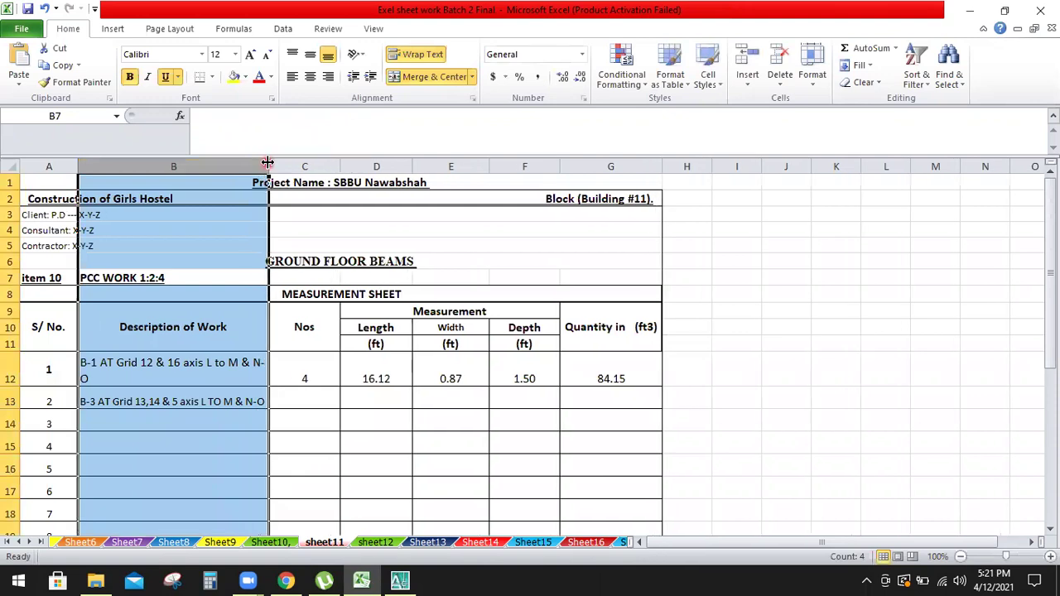
- Enter 6 as the number of B-3 beams in cell C13
left_click(319, 404)
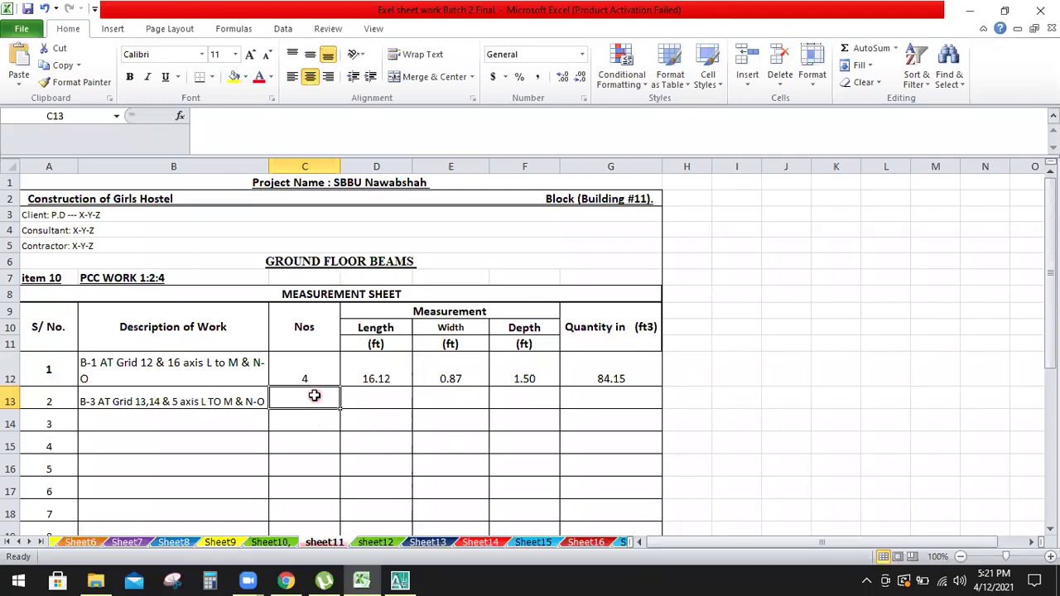
type("6")
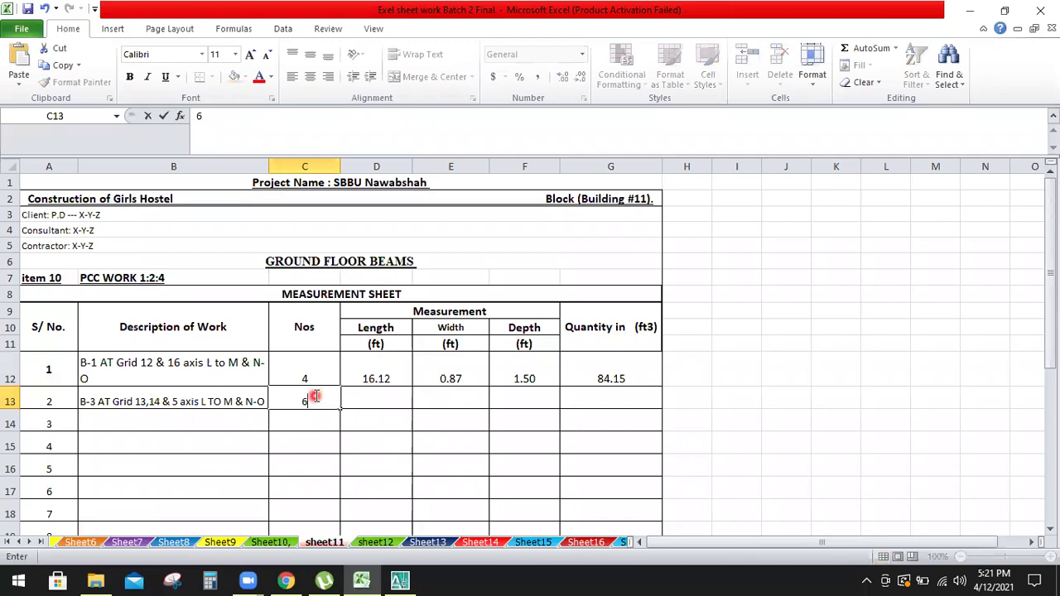
key("Tab")
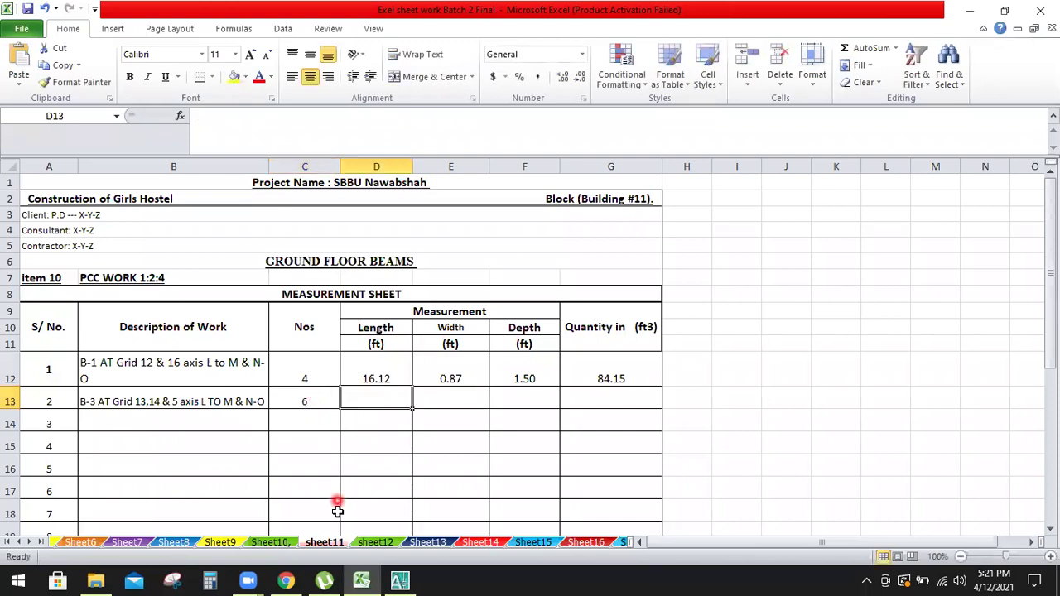
left_click(621, 426)
- Switch to AutoCAD and compare the B-3 beam spans on grids 14 and 15 with the dimensioned B-1 beam on grid 16
left_click(399, 579)
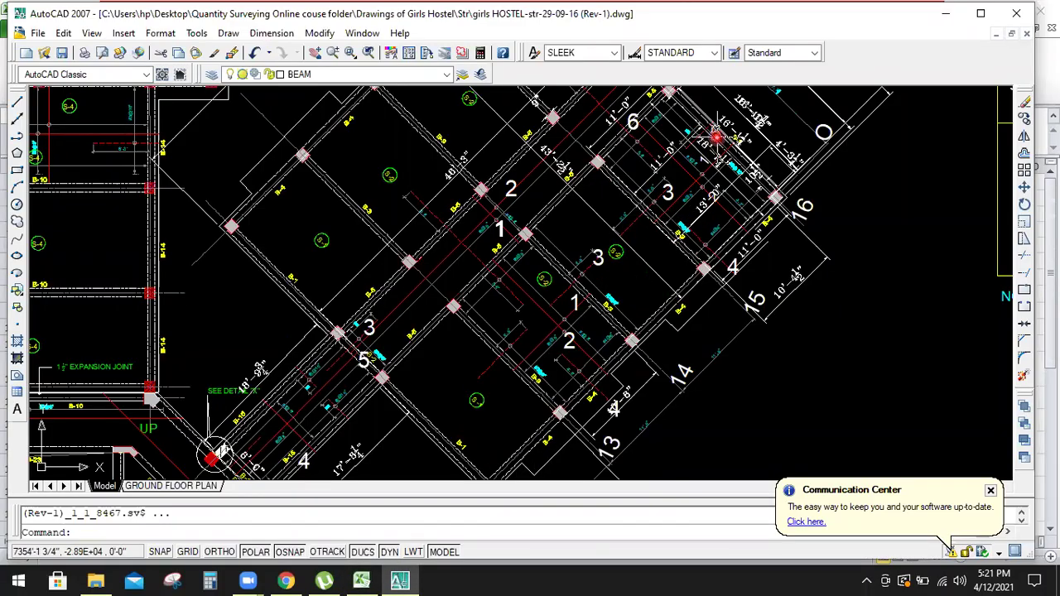
scroll(722, 139, "up", 2)
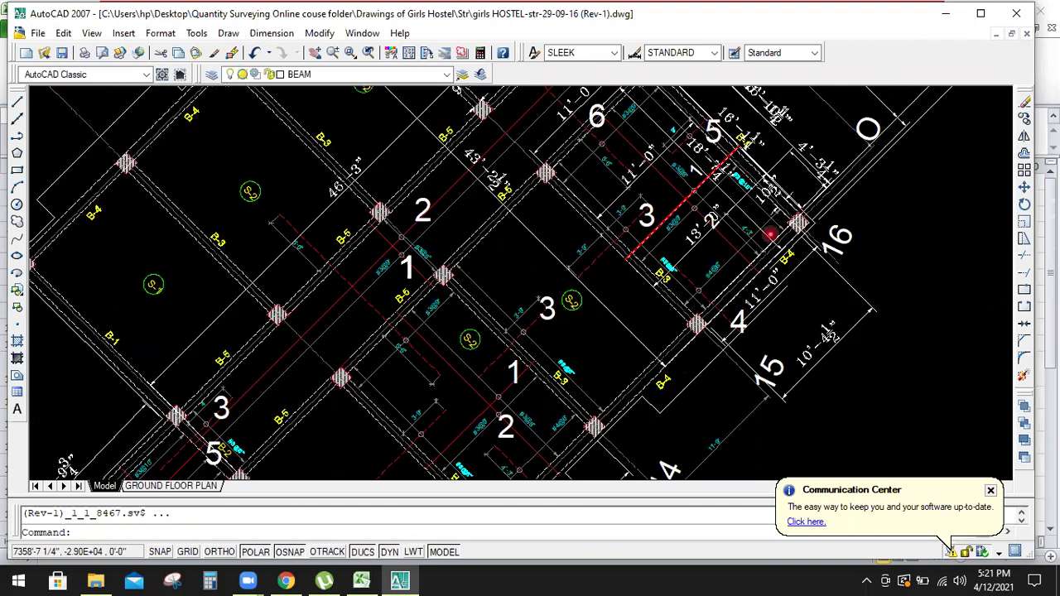
scroll(771, 236, "down", 2)
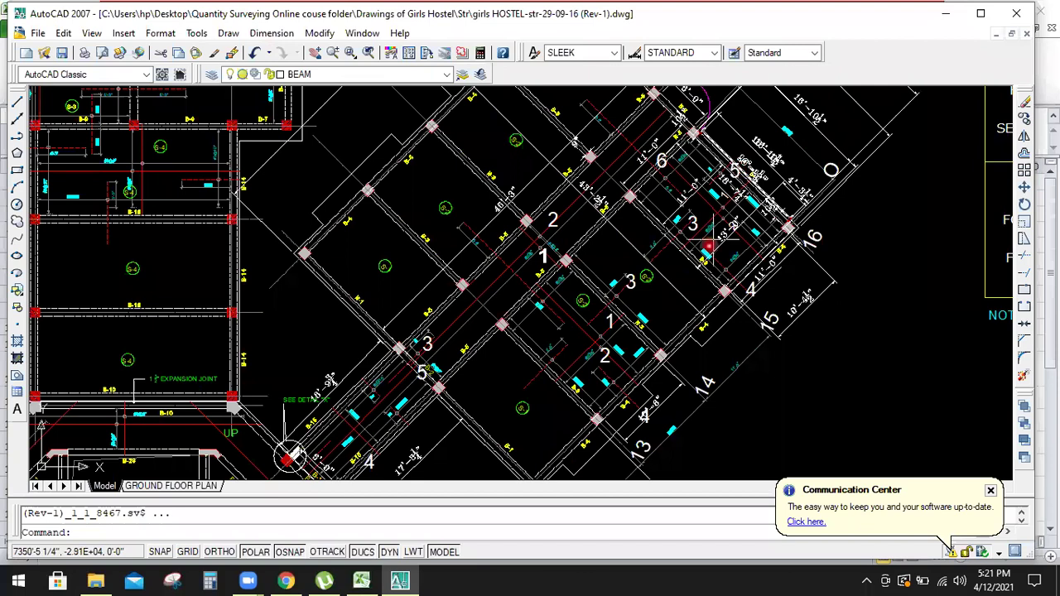
scroll(700, 261, "up", 3)
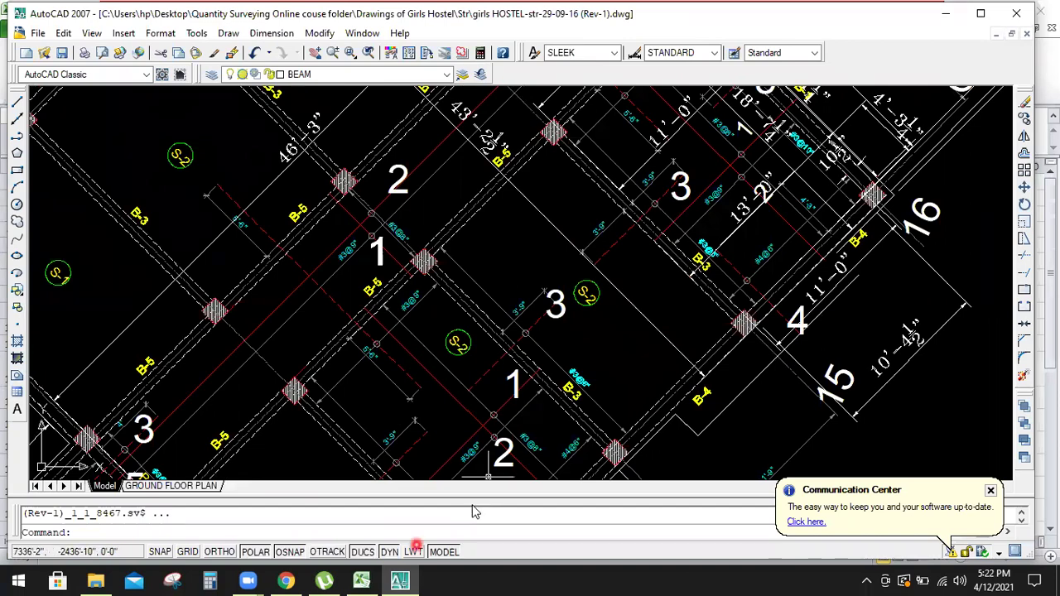
- Switch to Excel and enter 16.12 as the length of the B-3 beams in cell D13
left_click(361, 580)
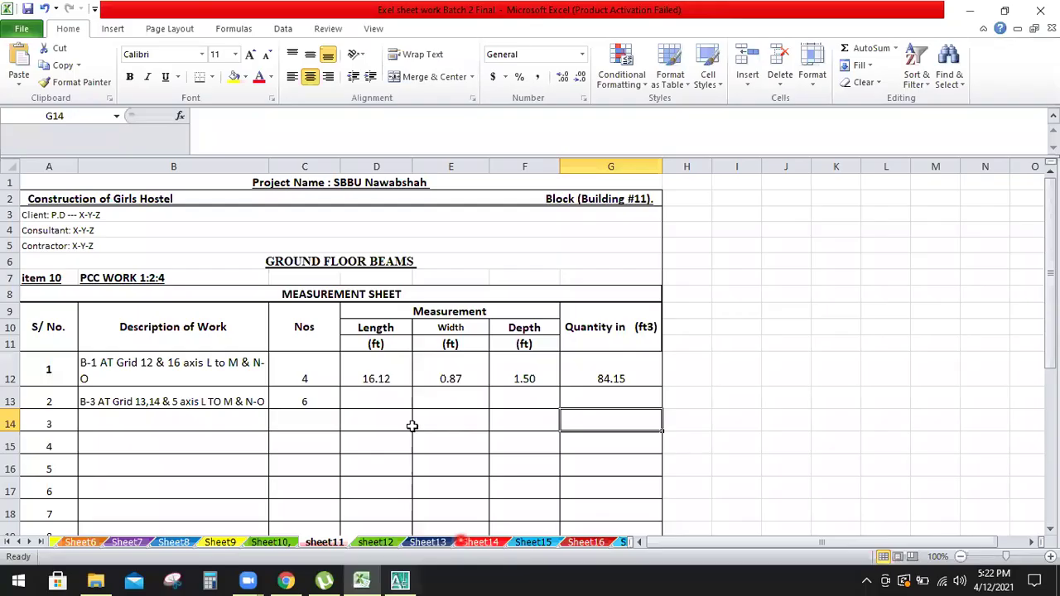
left_click(390, 402)
type("1")
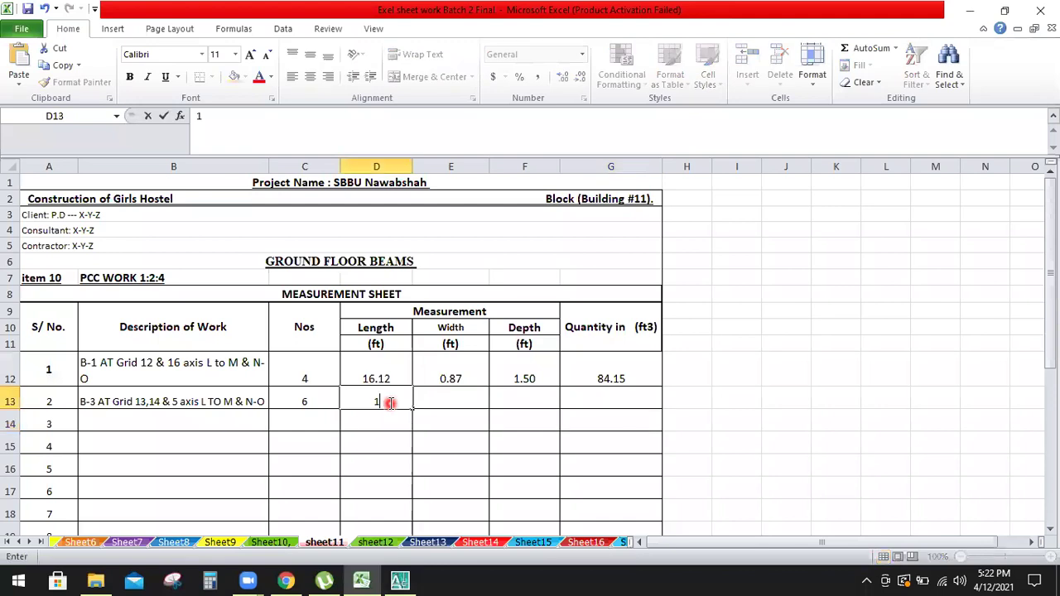
type("6.12")
left_click(455, 401)
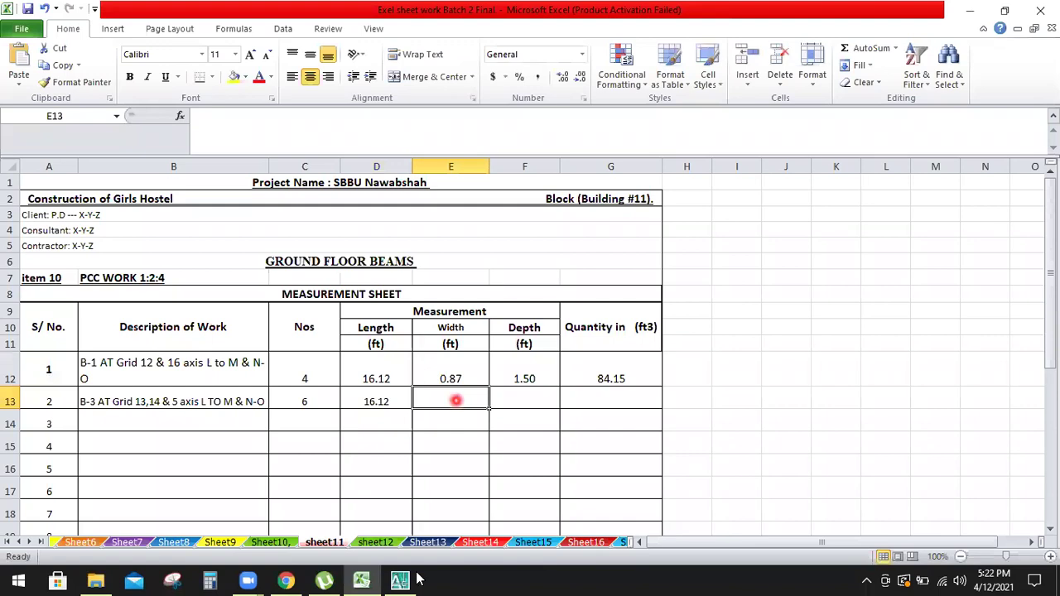
- Switch to AutoCAD and add an aligned dimension across the width of the B-3 beam where it meets the grid 15 column
key("alt+Tab")
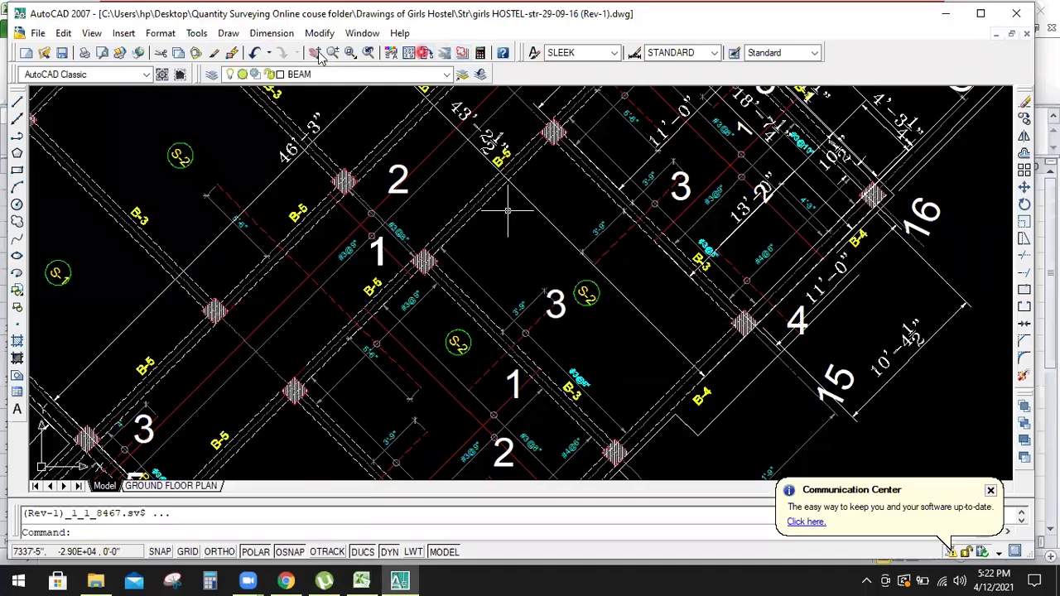
left_click(272, 33)
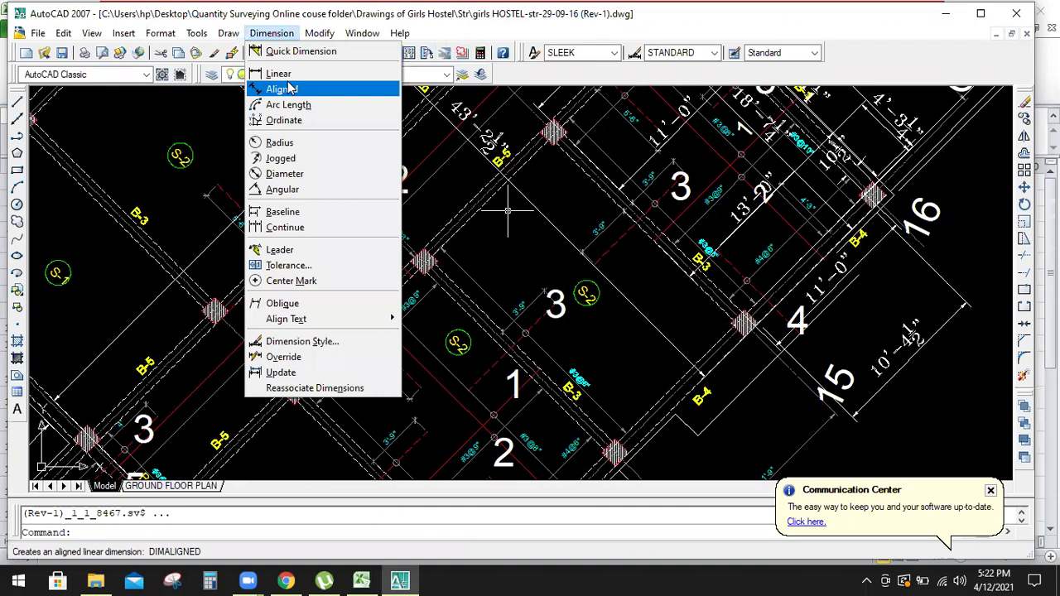
left_click(274, 88)
scroll(757, 298, "up", 1)
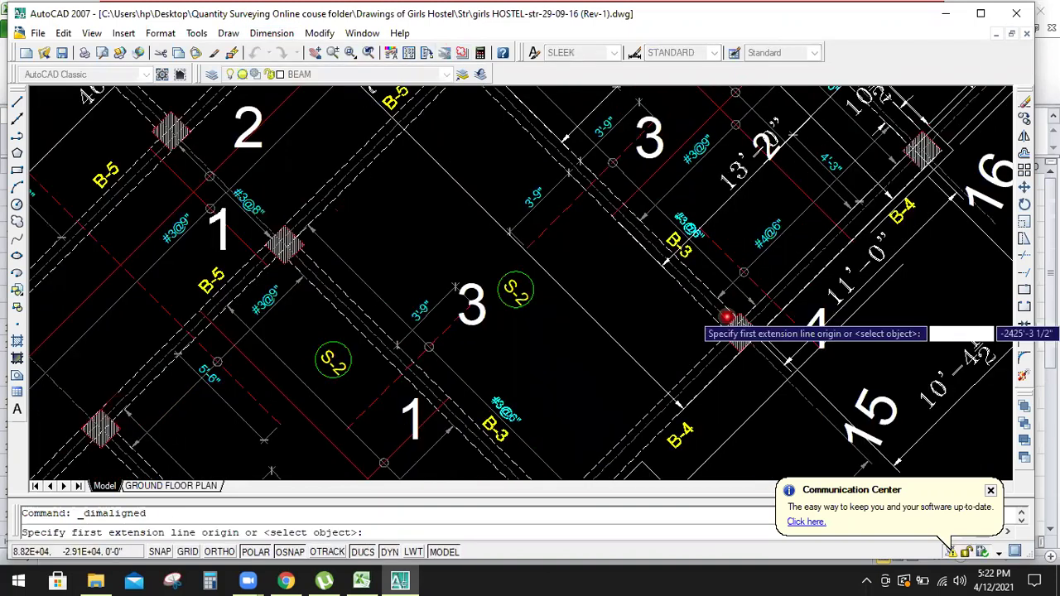
scroll(728, 319, "up", 5)
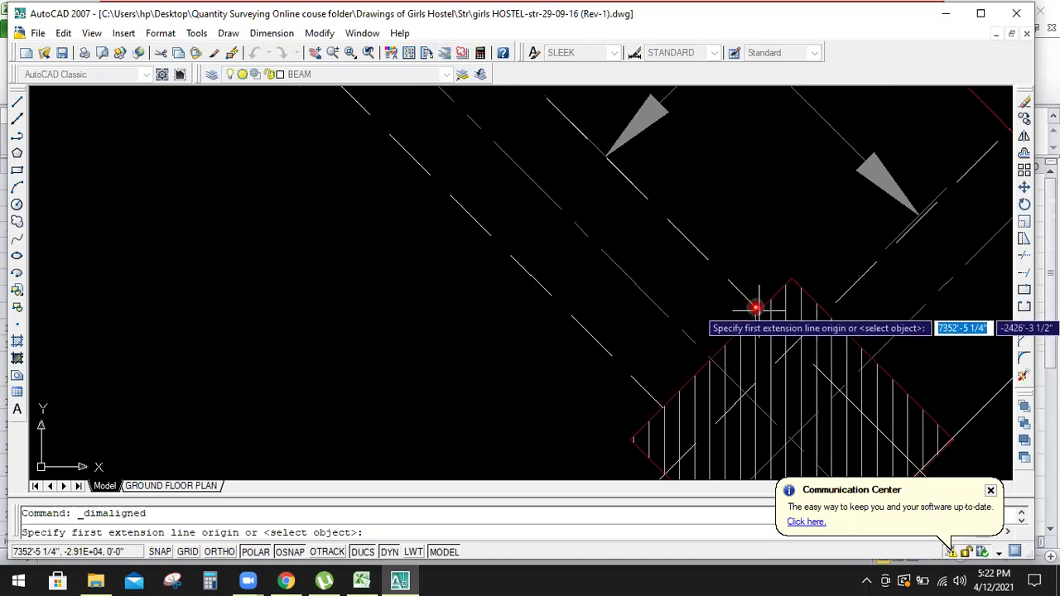
left_click(754, 308)
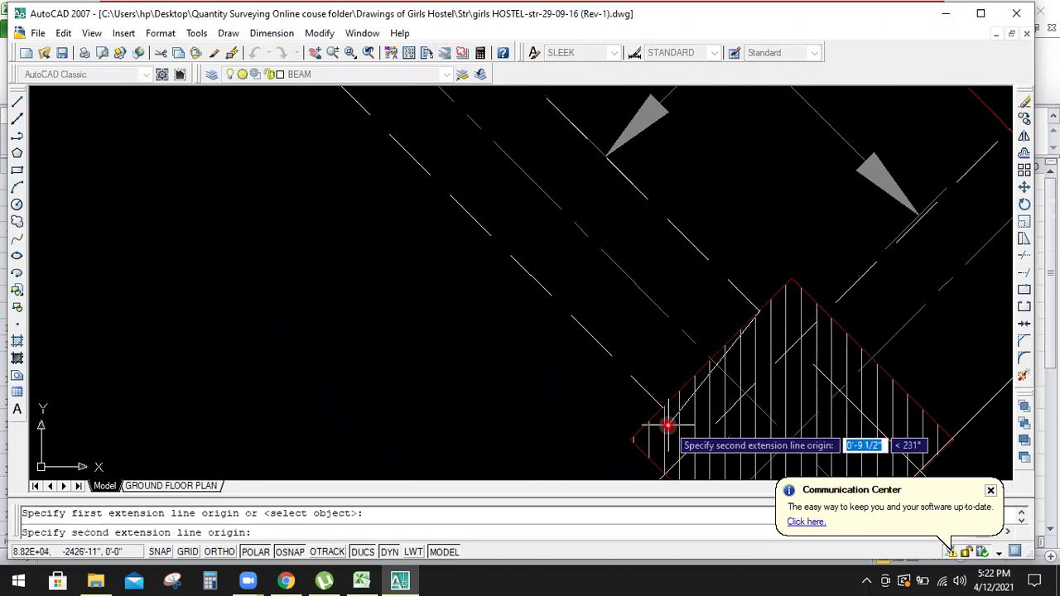
left_click(660, 406)
scroll(661, 406, "down", 4)
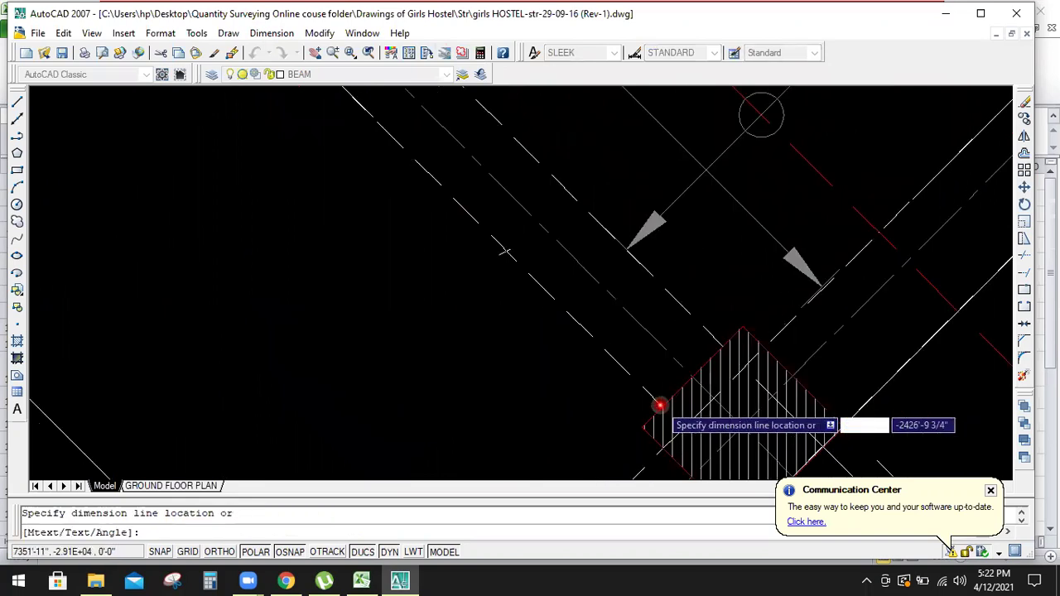
left_click(651, 386)
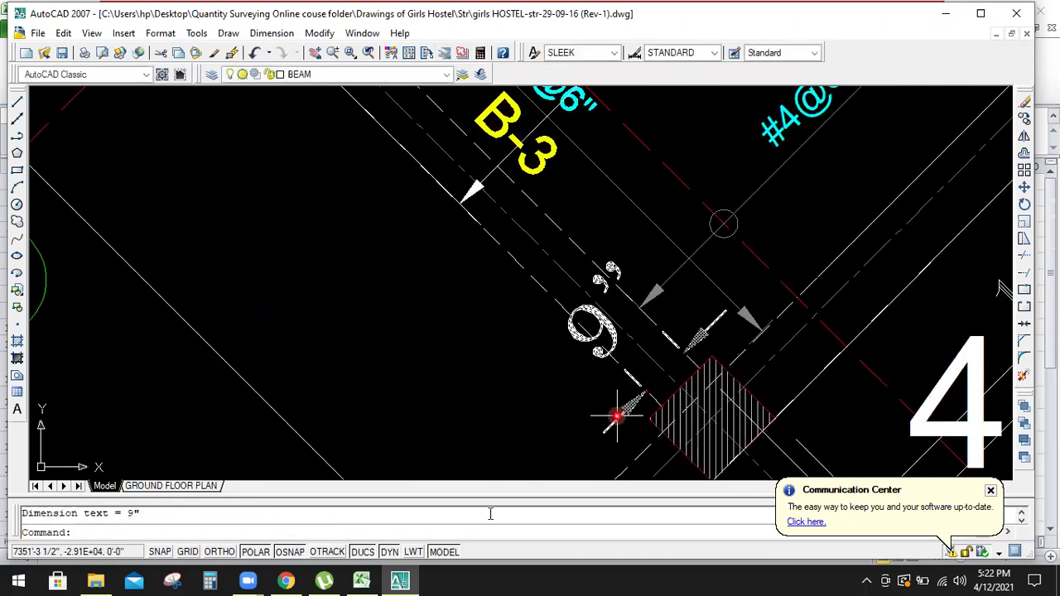
- Switch to Excel and enter 0.75 as the width of the B-3 beams in cell E13
left_click(371, 580)
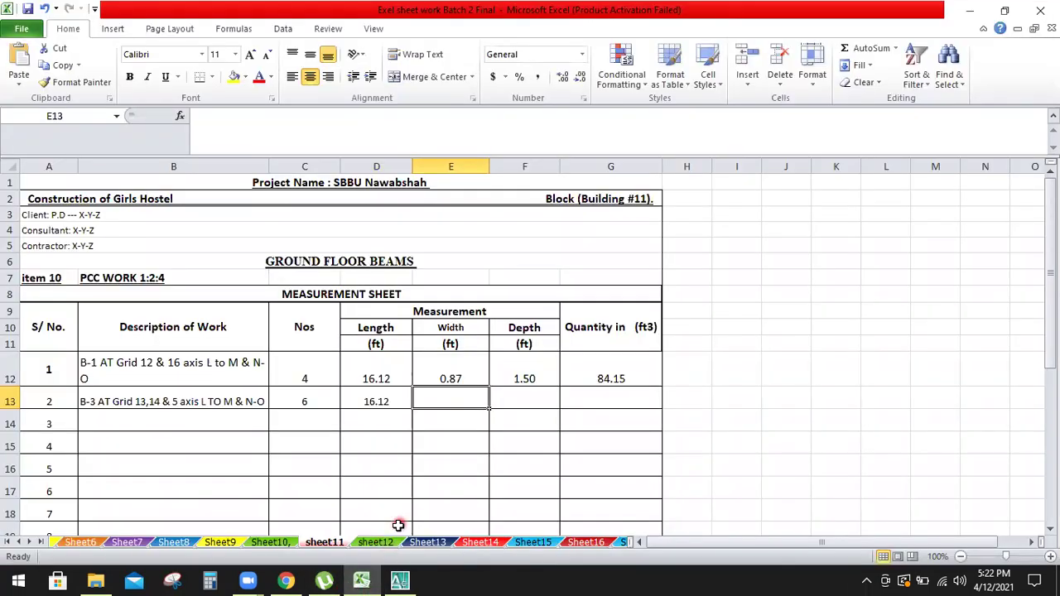
type("0.75")
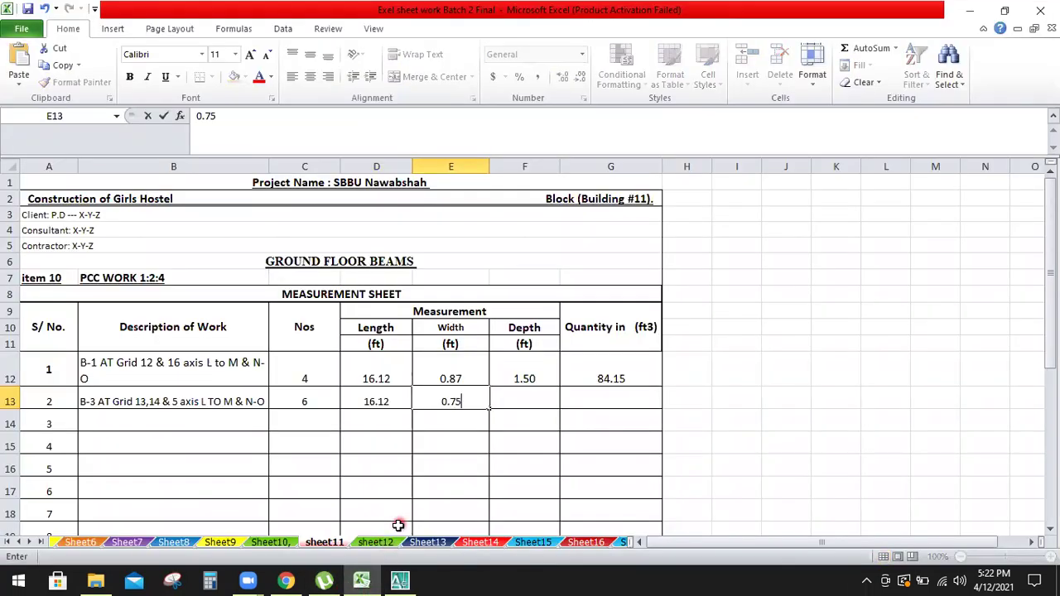
key("Tab")
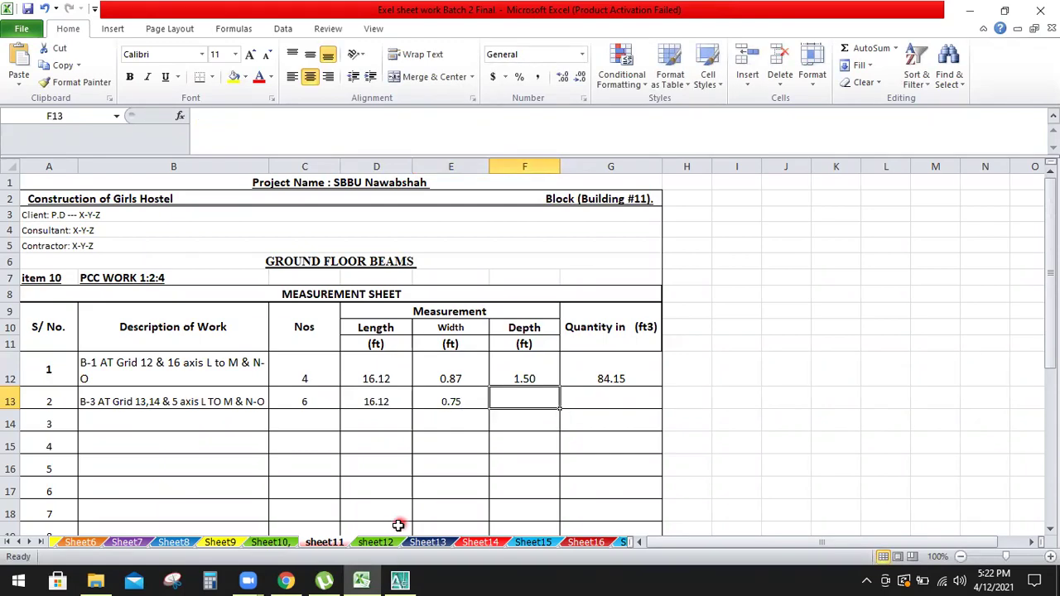
- Switch to AutoCAD, check the B-3 section's width and depth in the Schedule of Beams, and return to the ground floor plan
left_click(399, 580)
scroll(482, 350, "down", 5)
scroll(434, 325, "down", 10)
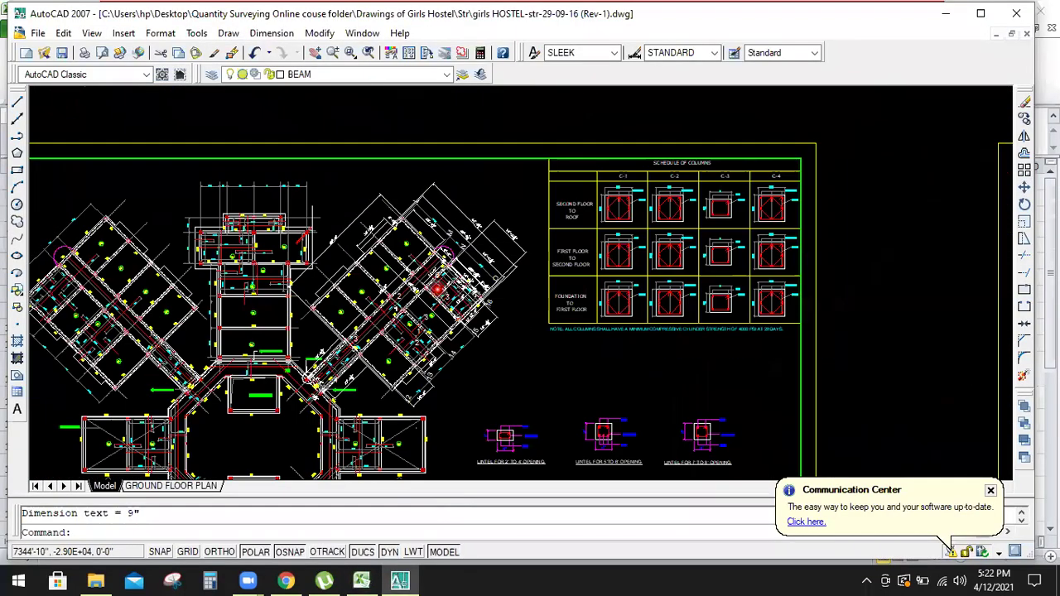
scroll(691, 297, "down", 2)
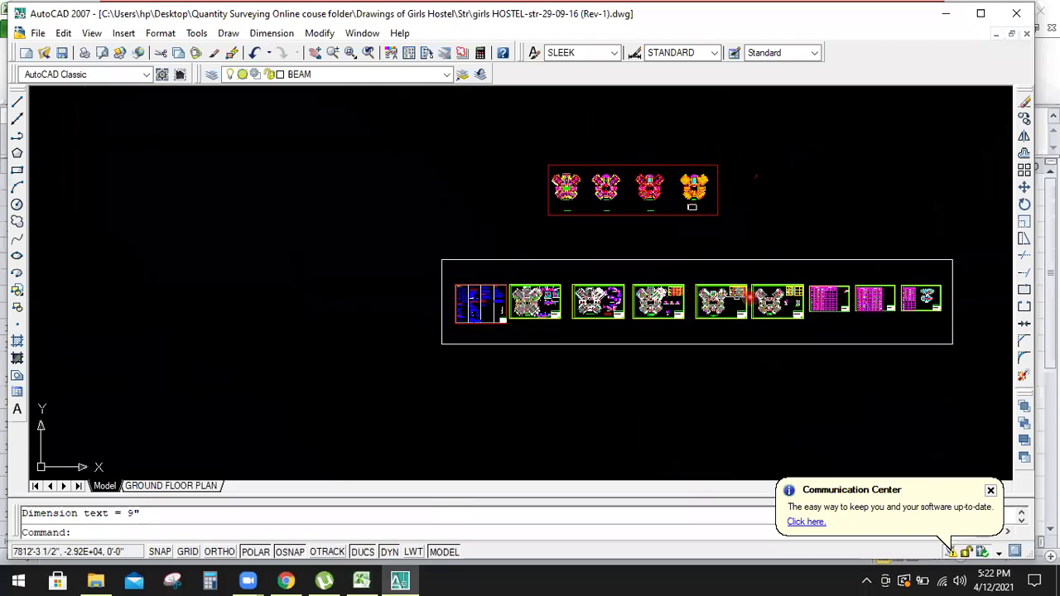
scroll(843, 300, "up", 6)
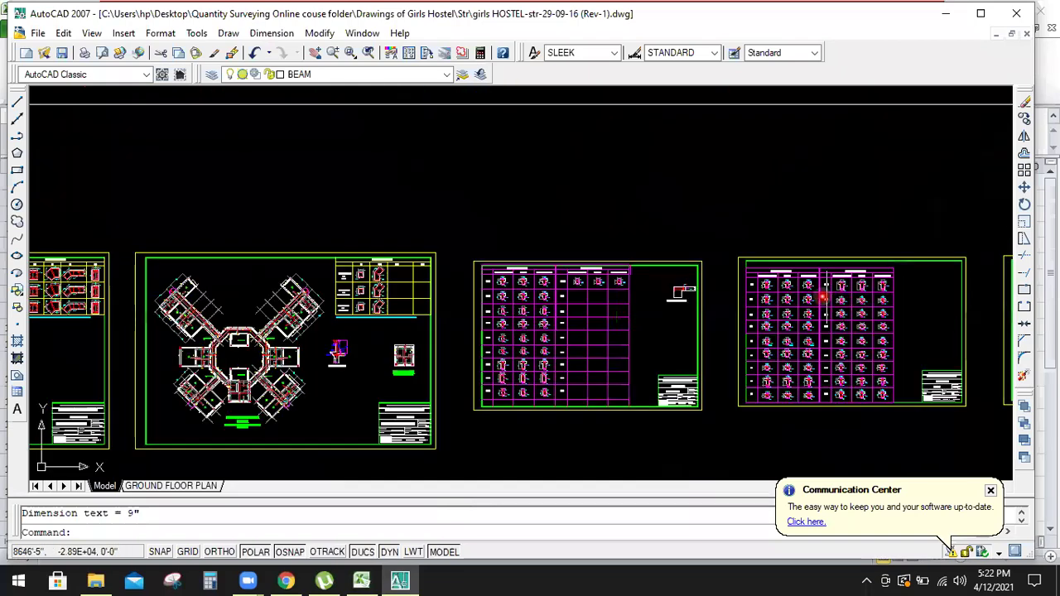
scroll(770, 295, "up", 6)
scroll(710, 300, "down", 4)
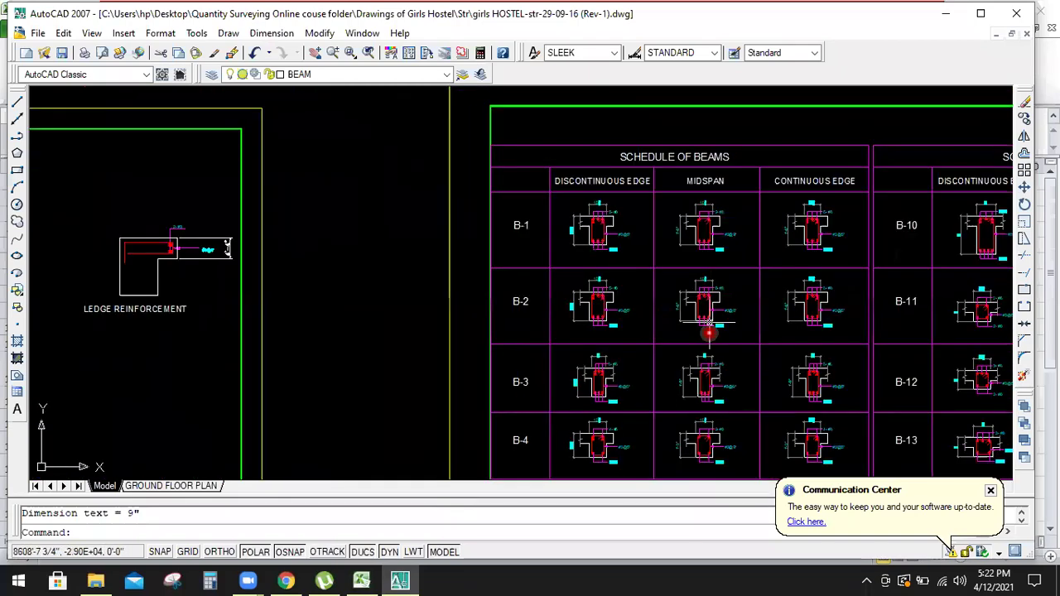
scroll(705, 315, "up", 5)
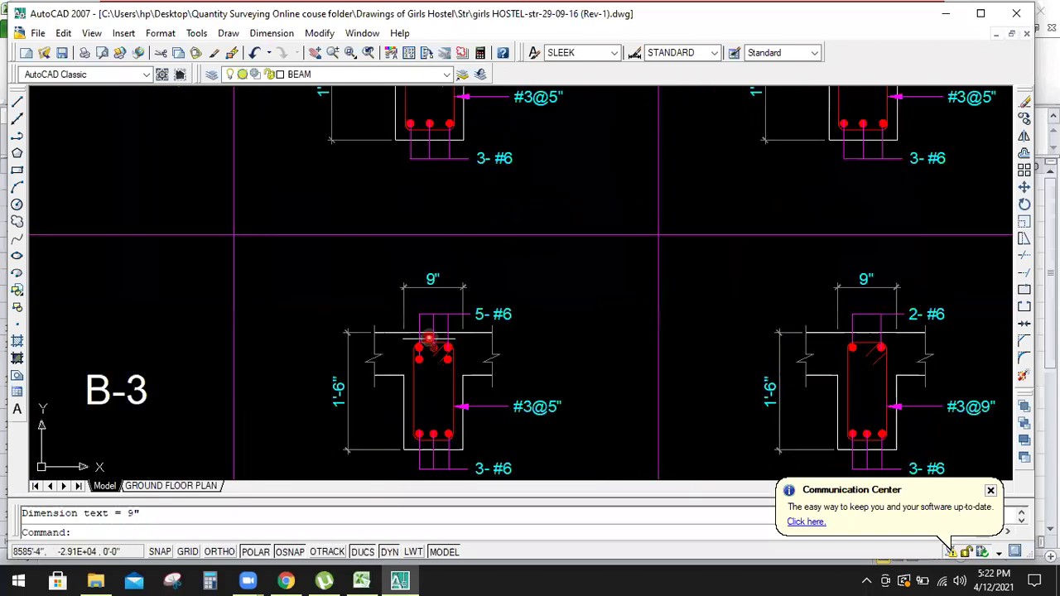
scroll(411, 307, "up", 1)
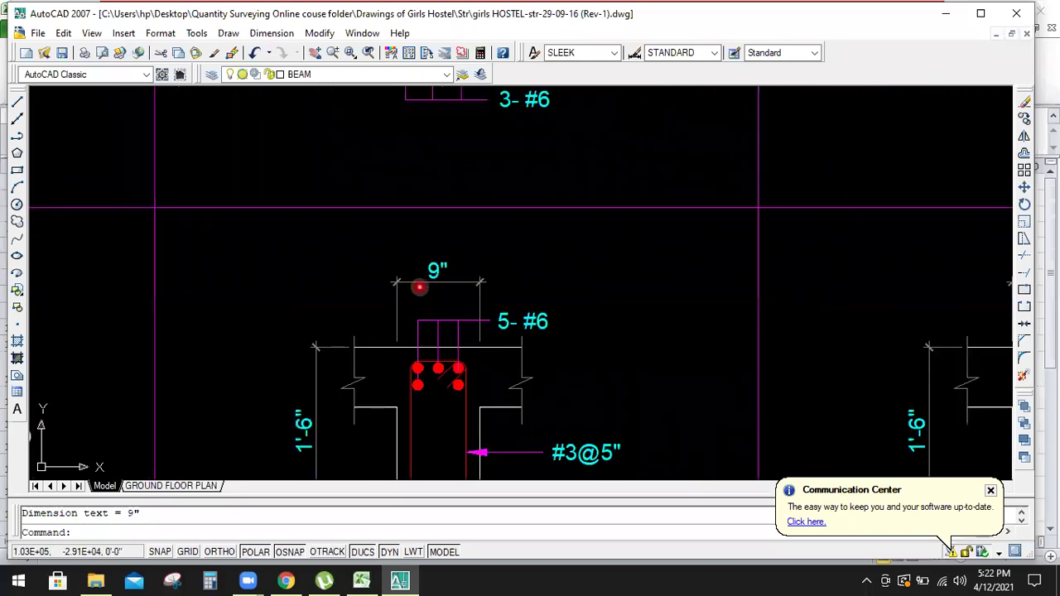
scroll(426, 294, "down", 2)
left_click(405, 323)
key("Escape")
scroll(404, 352, "up", 1)
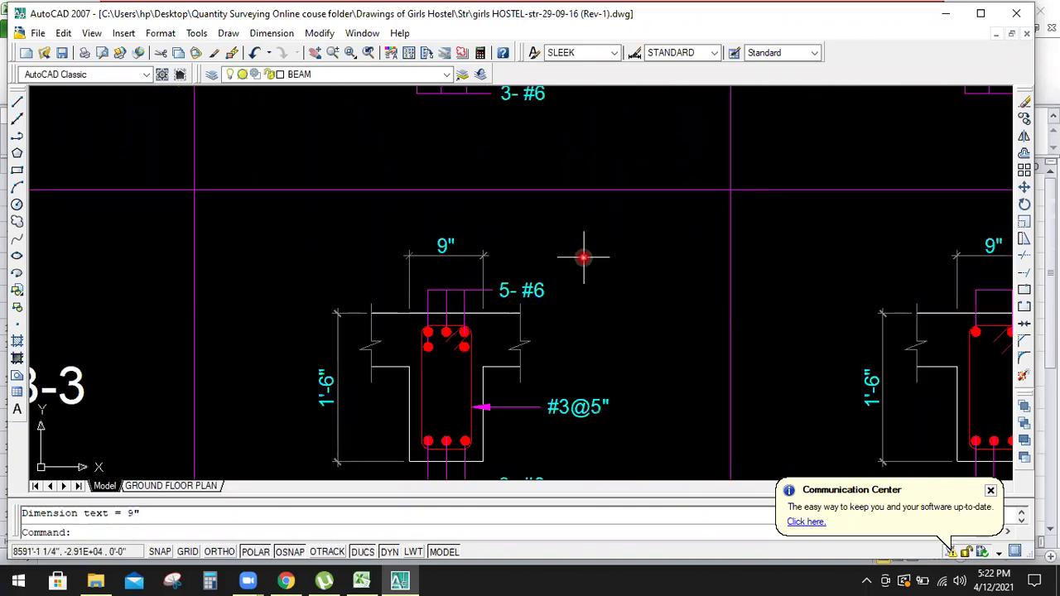
scroll(587, 260, "down", 6)
scroll(750, 285, "down", 5)
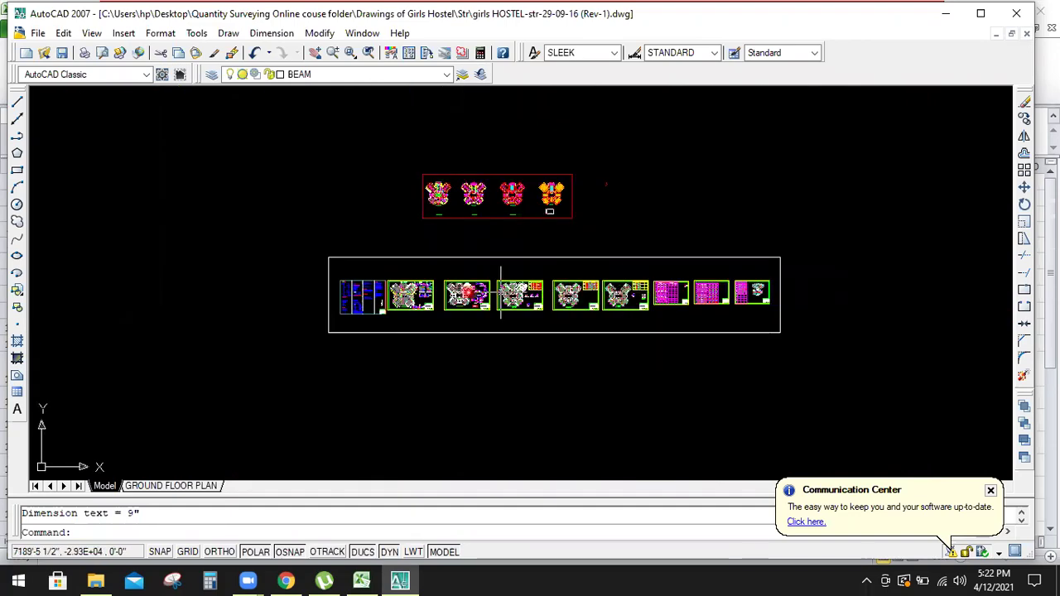
scroll(524, 273, "up", 3)
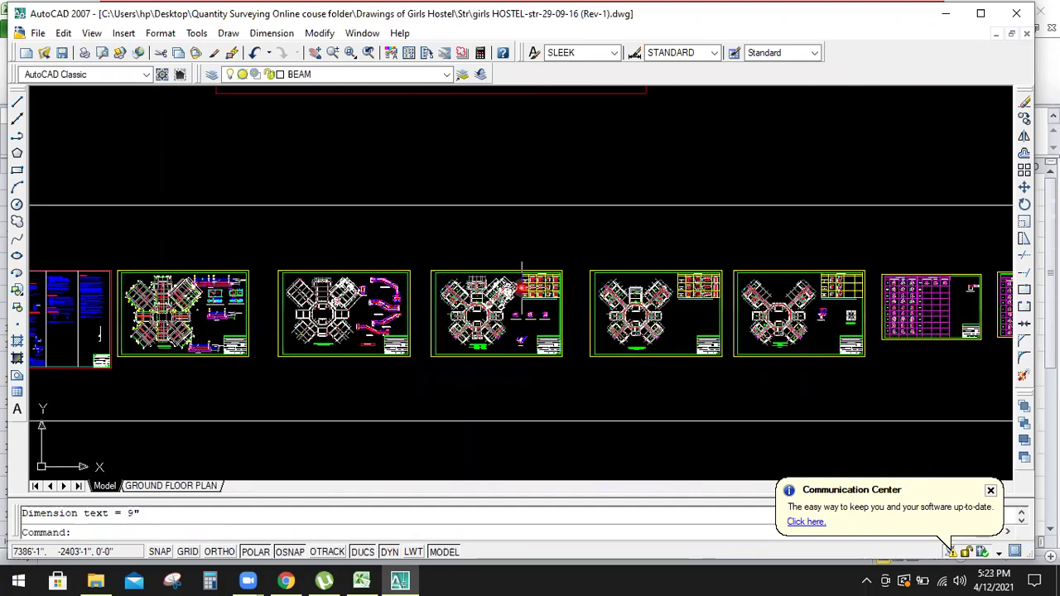
scroll(521, 267, "up", 8)
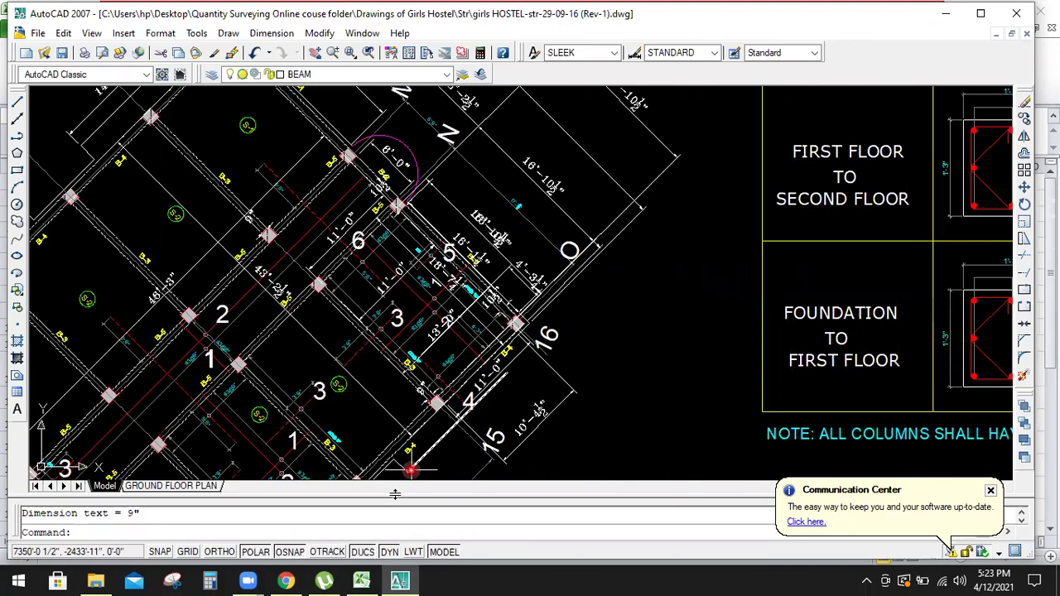
- Switch to Excel and enter 1.50 as the depth of the B-3 beams in cell F13
left_click(362, 581)
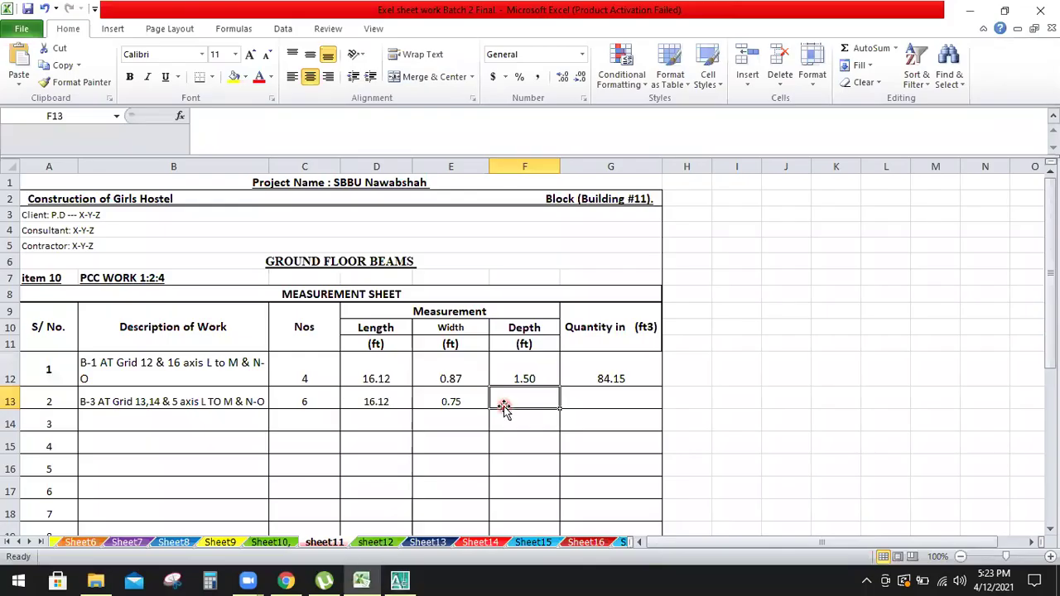
type("1.50")
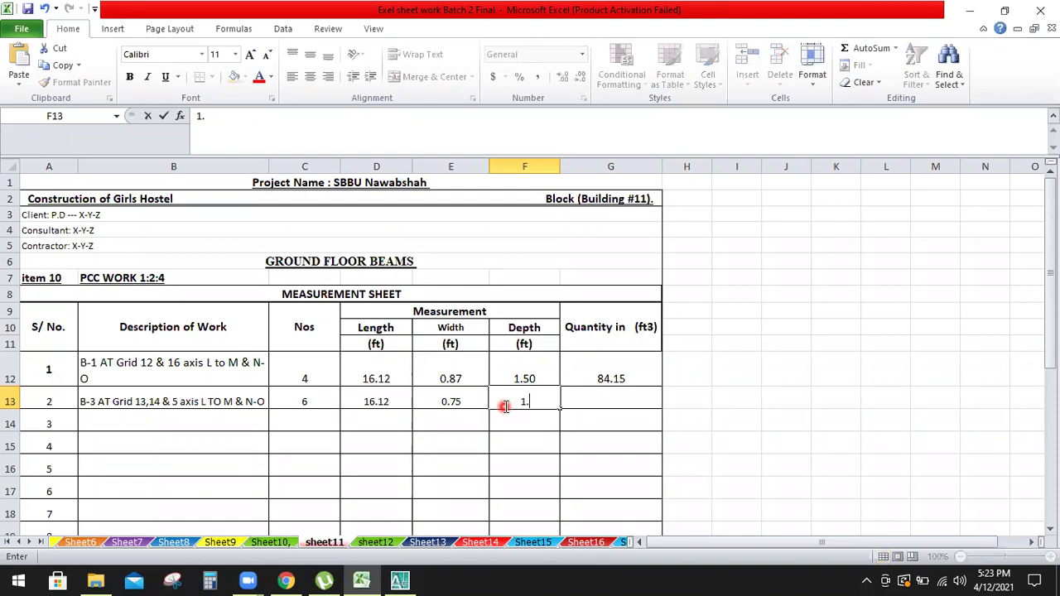
left_click(621, 400)
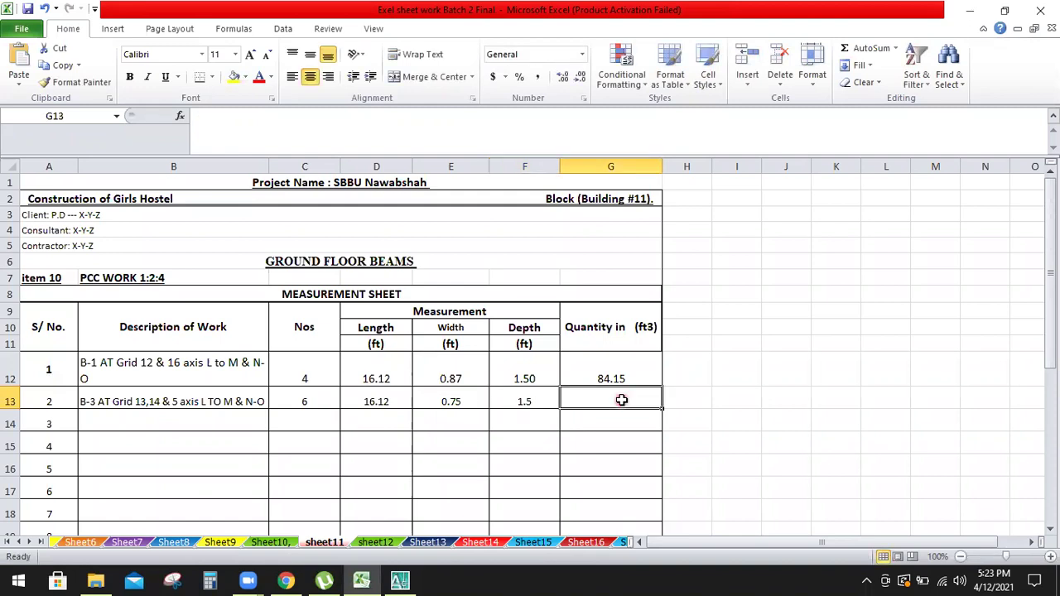
- Calculate the B-3 concrete quantity in cell G13 with the formula =C13*D13*E13*F13
type("=")
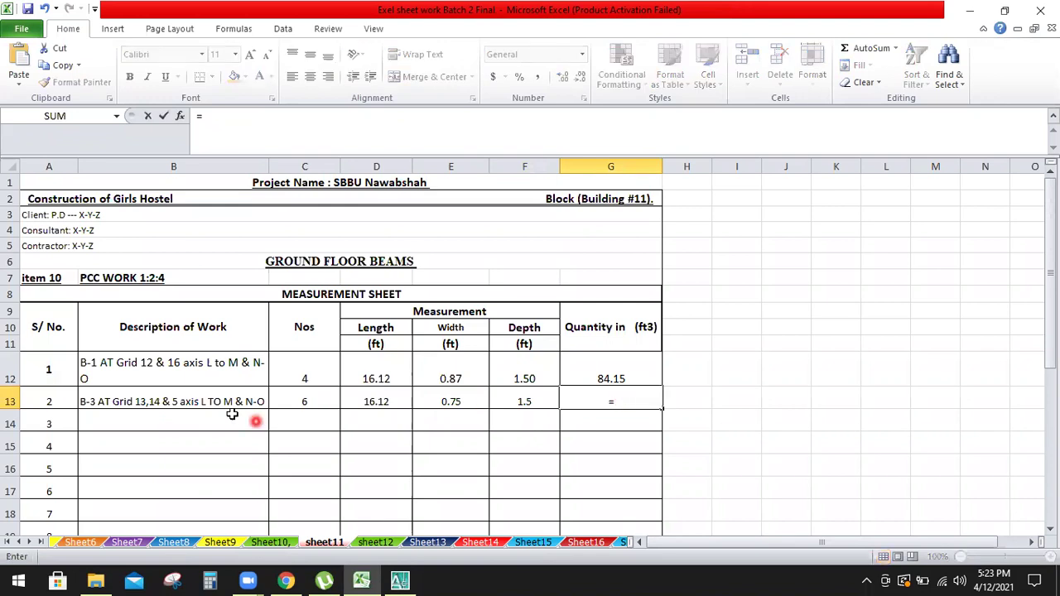
left_click(315, 401)
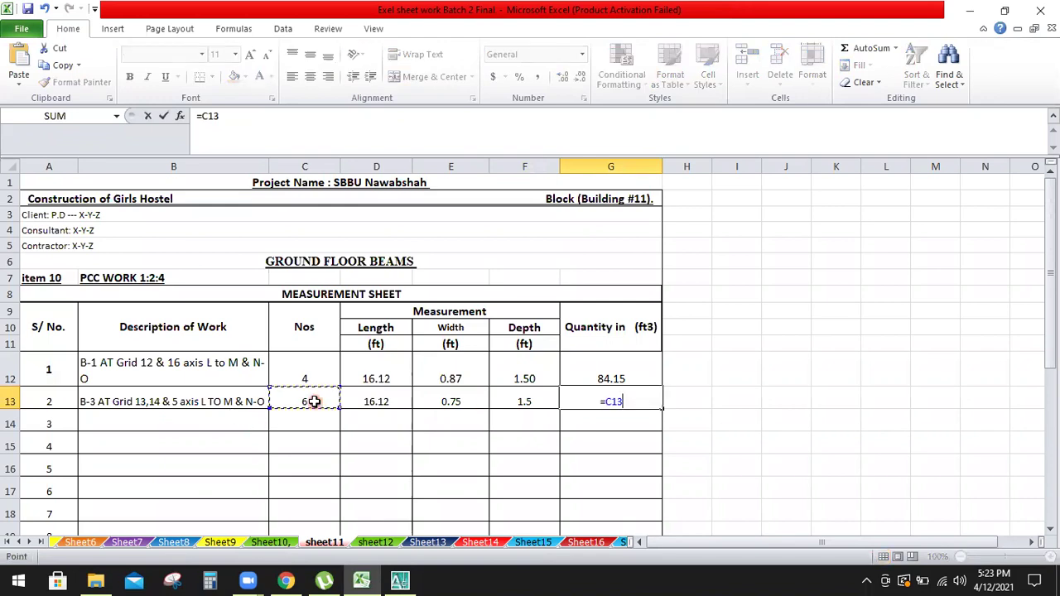
left_click(372, 397)
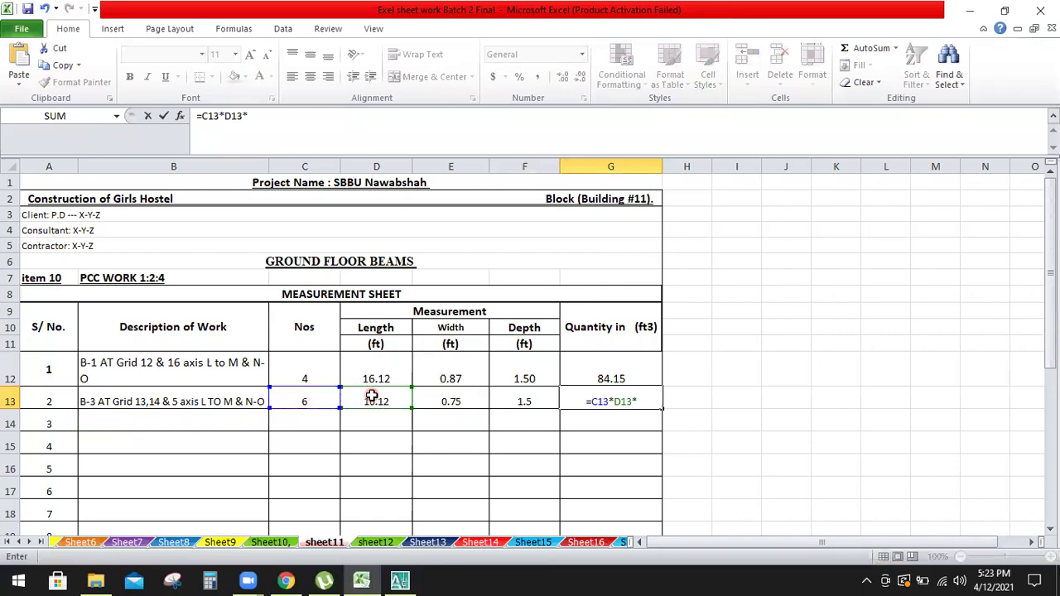
type("*")
left_click(448, 404)
type("*")
left_click(535, 392)
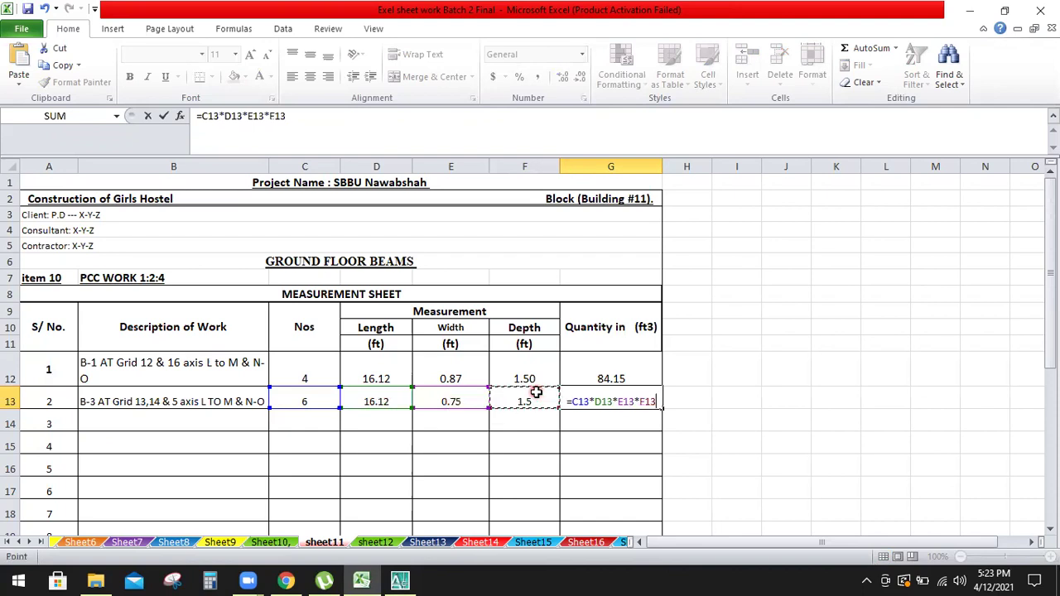
key("Return")
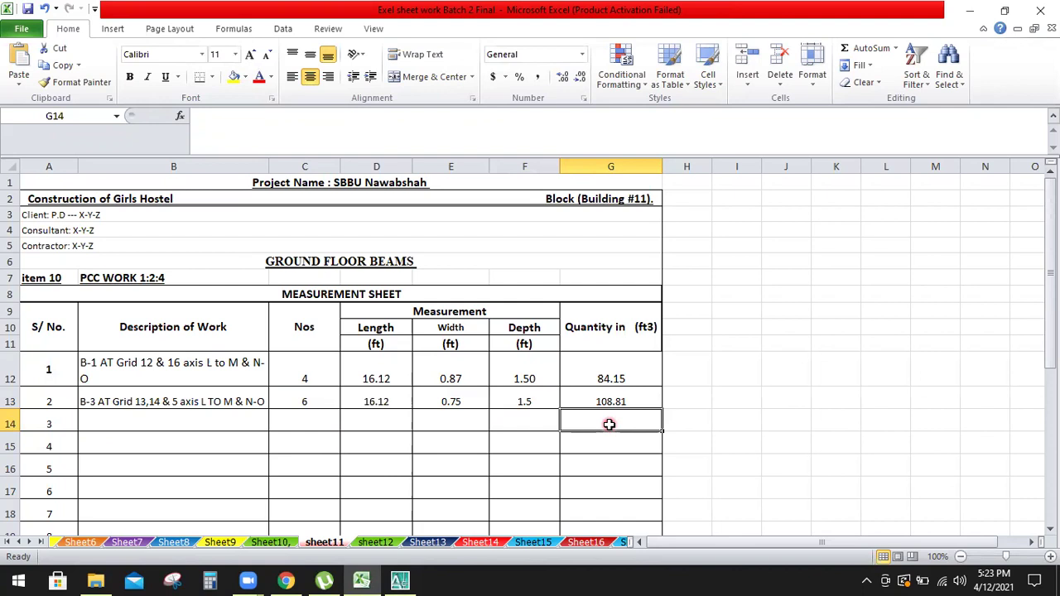
- Select cell B14 for the next beam entry, switch to AutoCAD, and examine the beam layout around grids L to O on the ground floor plan
left_click(114, 421)
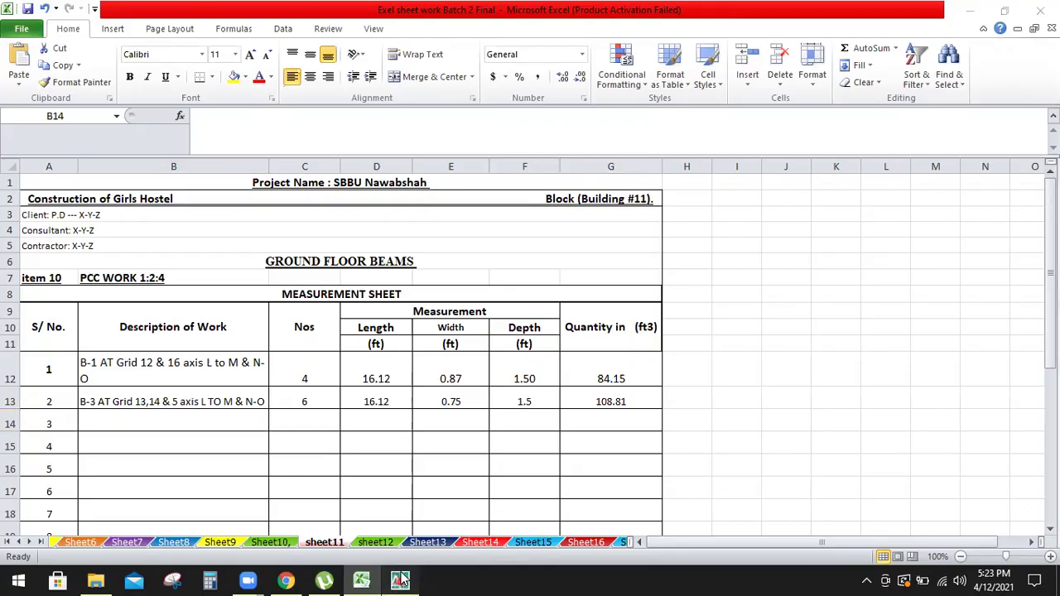
left_click(400, 580)
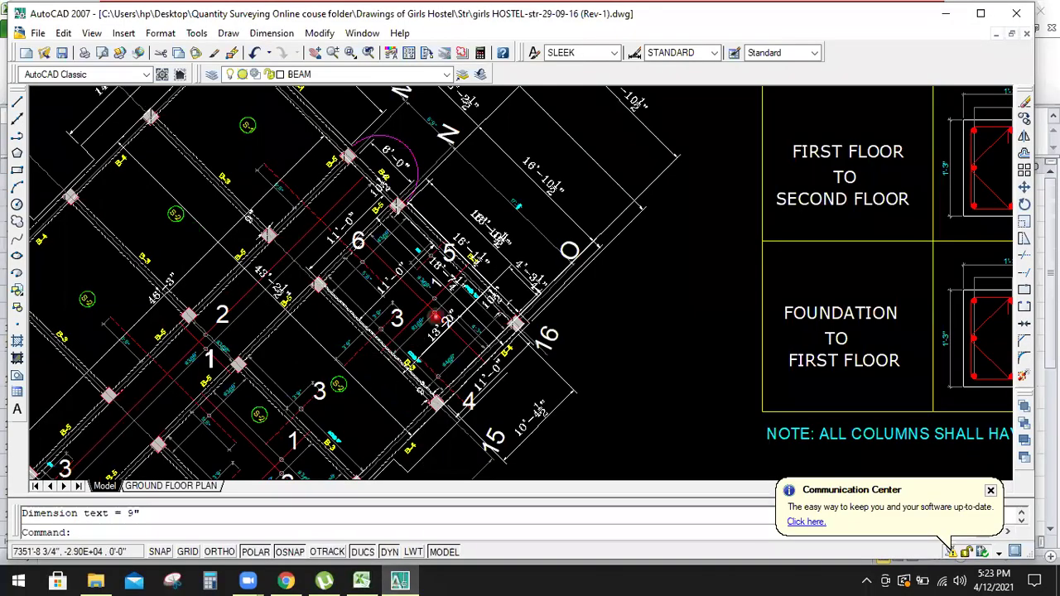
scroll(398, 343, "down", 3)
scroll(446, 268, "down", 3)
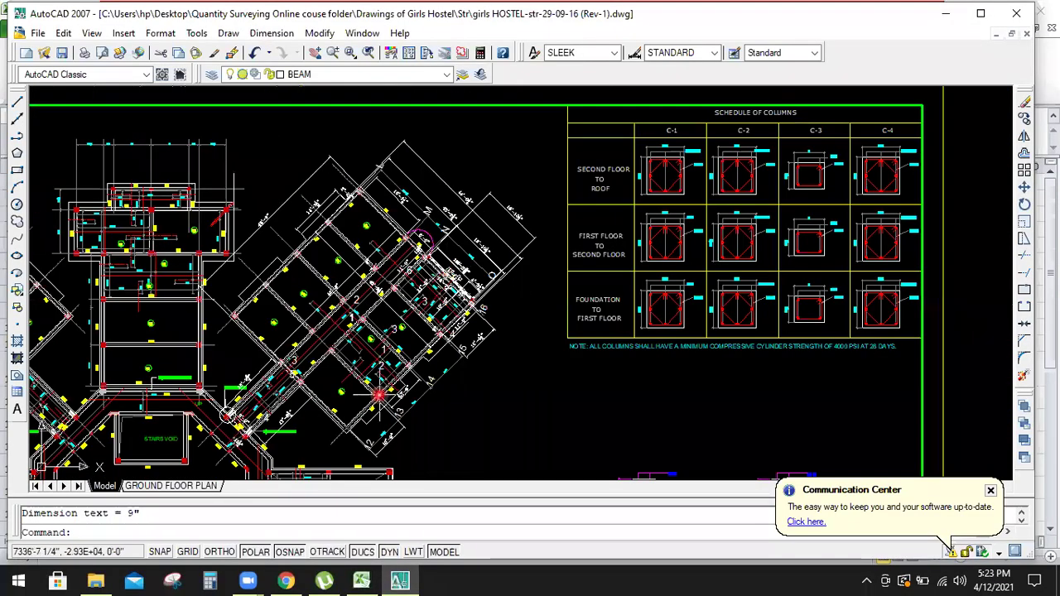
scroll(429, 286, "up", 3)
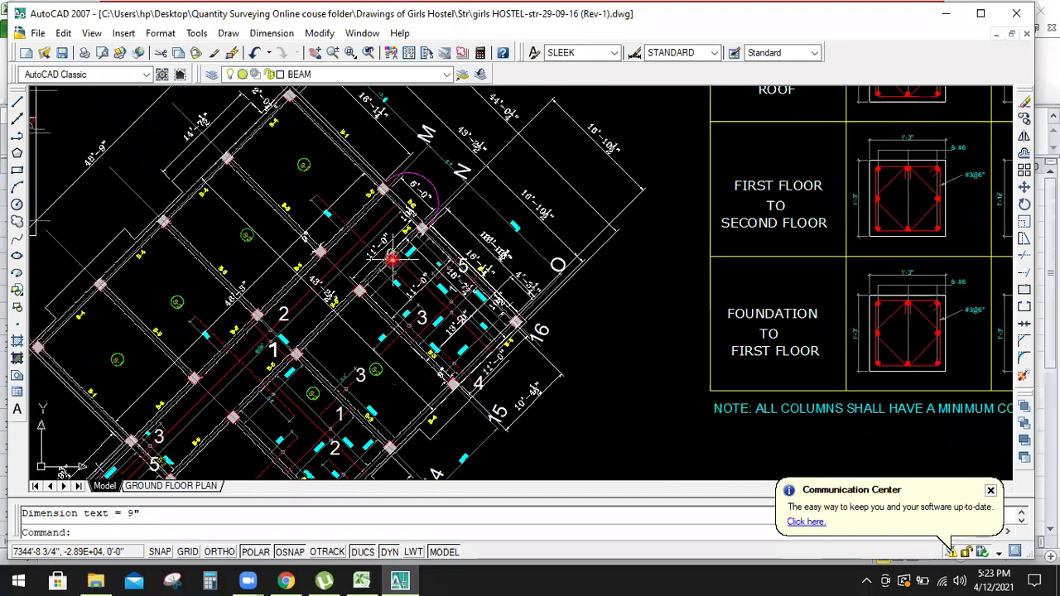
scroll(431, 322, "down", 4)
scroll(432, 376, "up", 3)
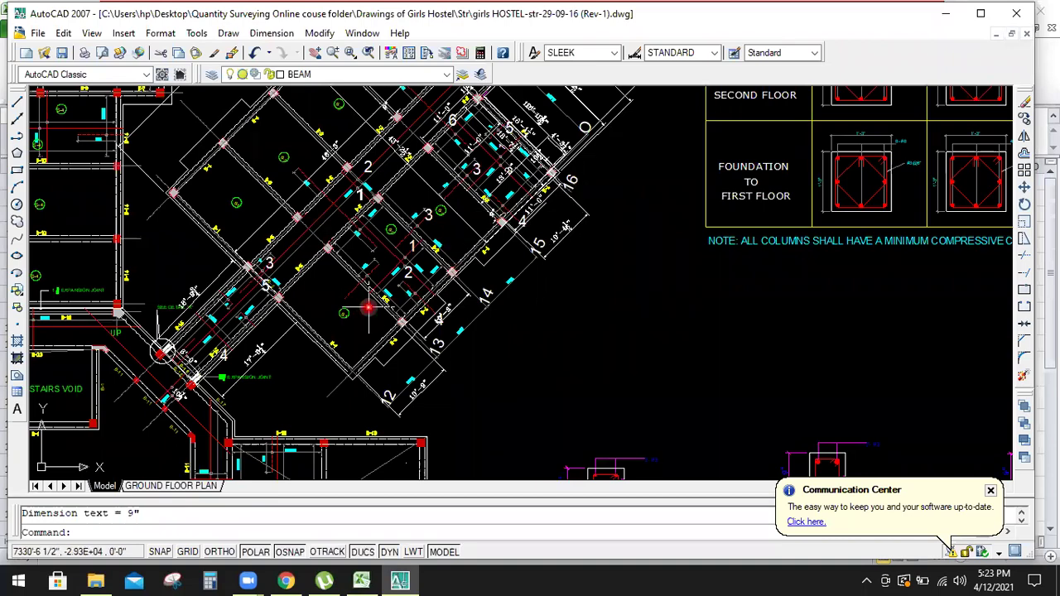
scroll(392, 358, "down", 2)
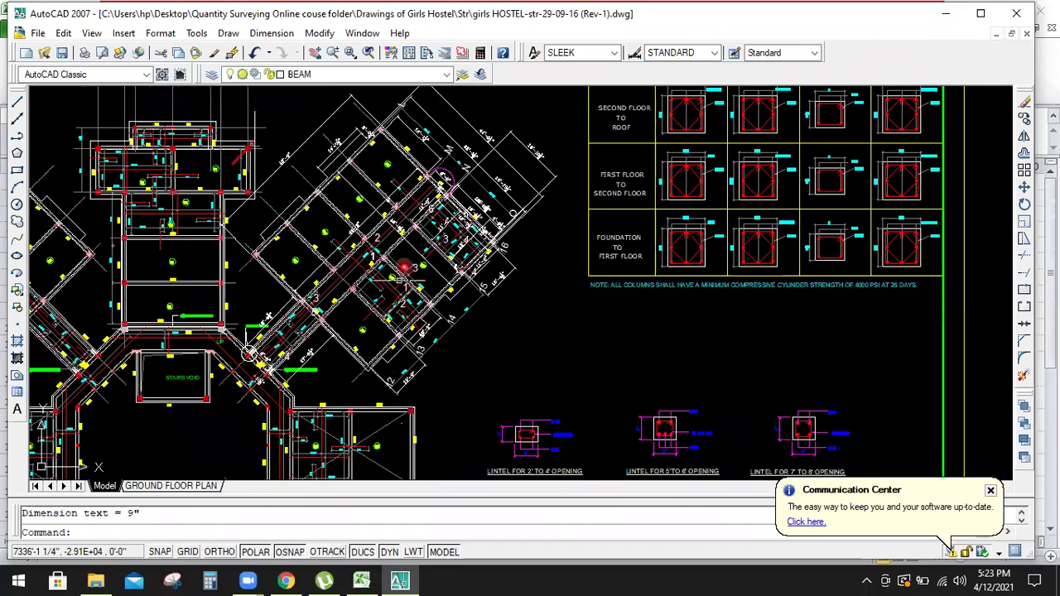
scroll(406, 104, "up", 1)
scroll(405, 103, "up", 2)
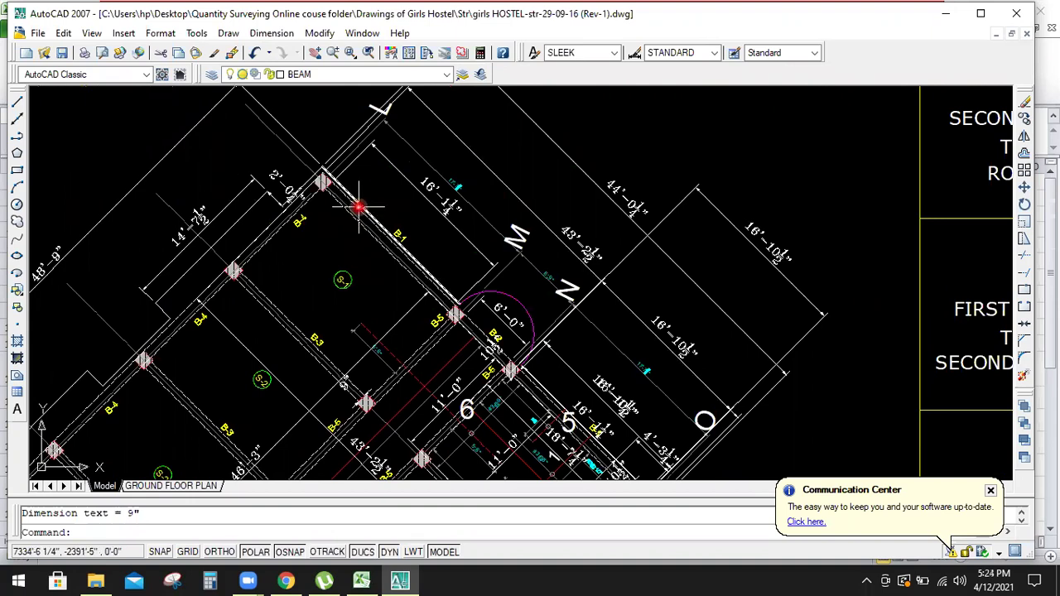
- Trace the B-4 beams along grids L and O across axes 12 to 16 on the ground floor plan
scroll(371, 148, "down", 2)
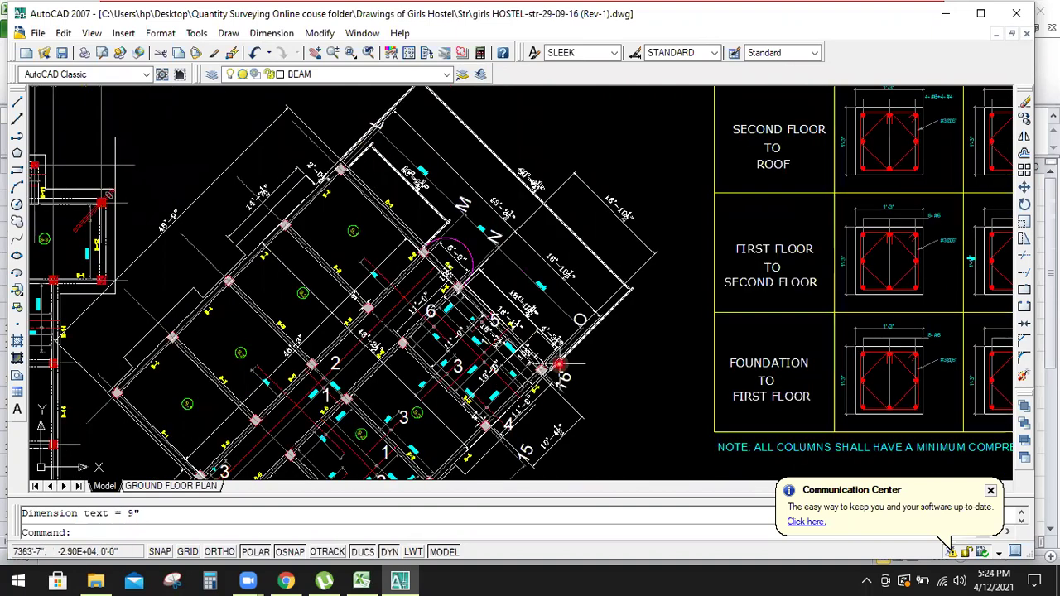
scroll(562, 382, "up", 2)
scroll(562, 381, "up", 1)
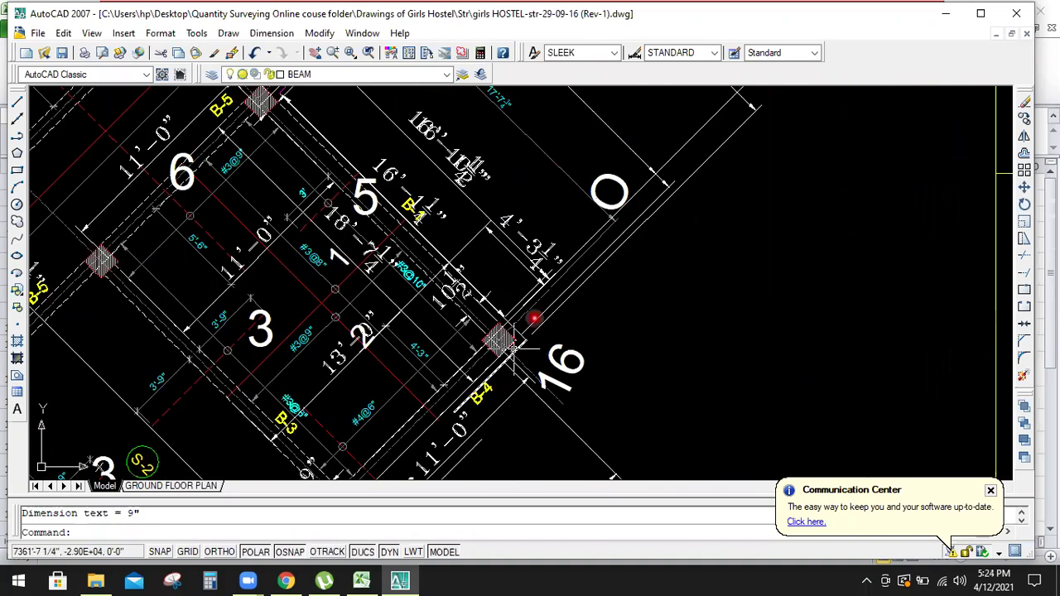
scroll(547, 265, "down", 2)
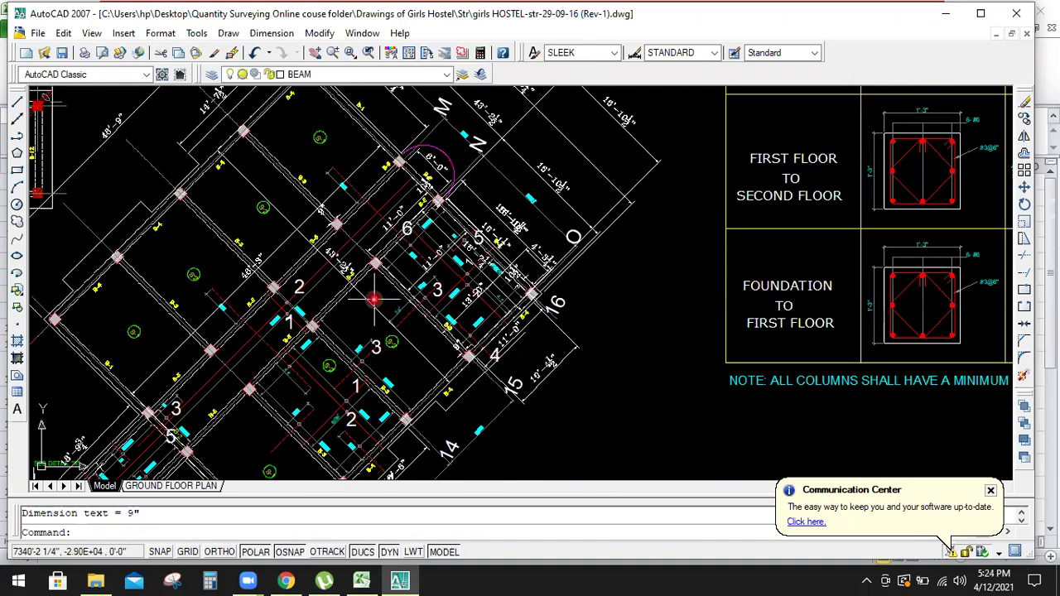
scroll(273, 97, "up", 3)
scroll(274, 97, "up", 1)
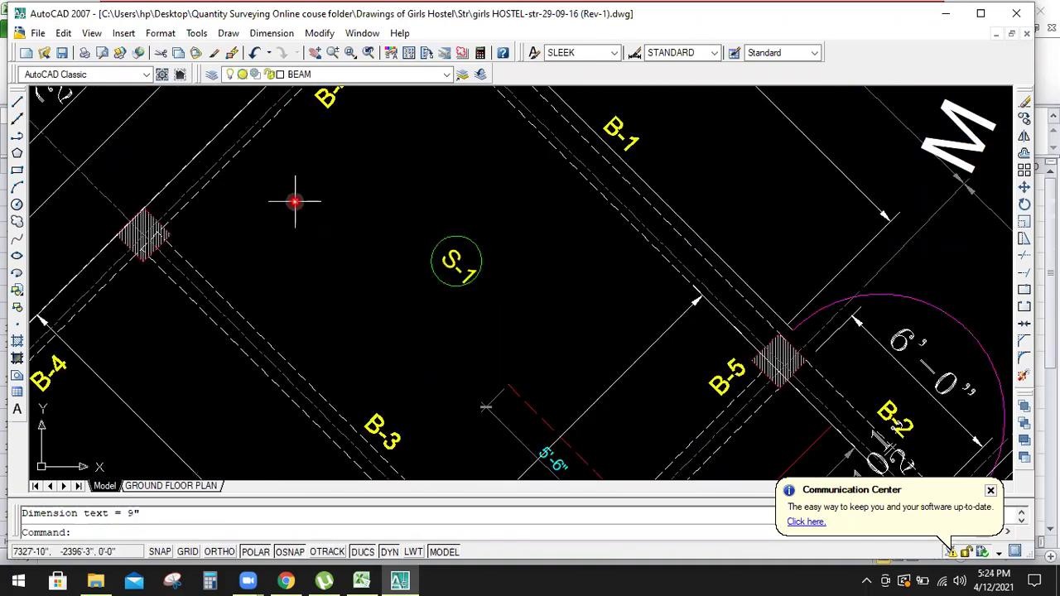
scroll(293, 199, "down", 2)
scroll(311, 131, "down", 2)
scroll(311, 131, "down", 2)
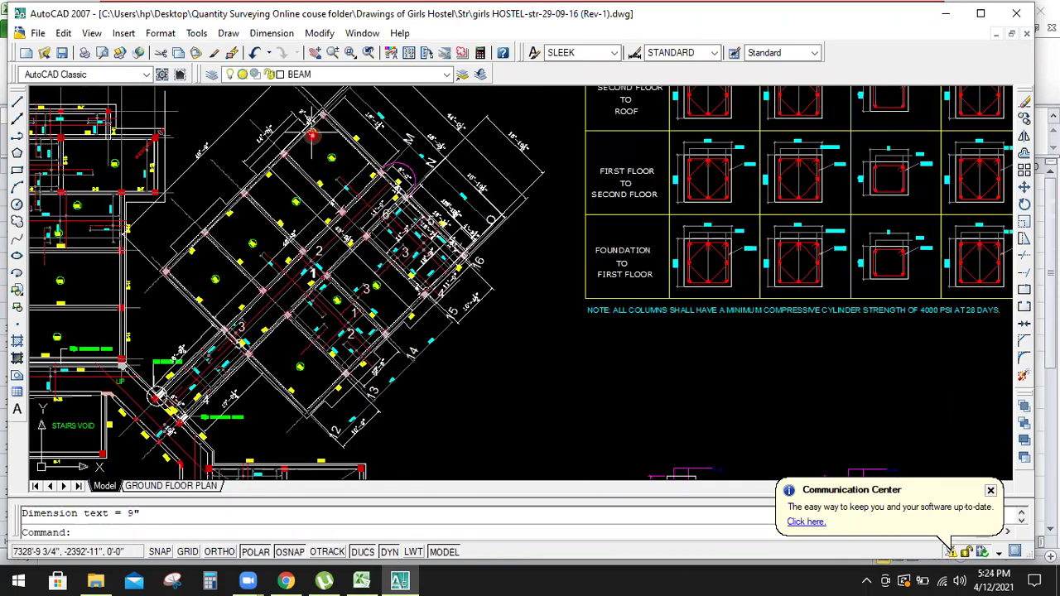
scroll(426, 269, "up", 2)
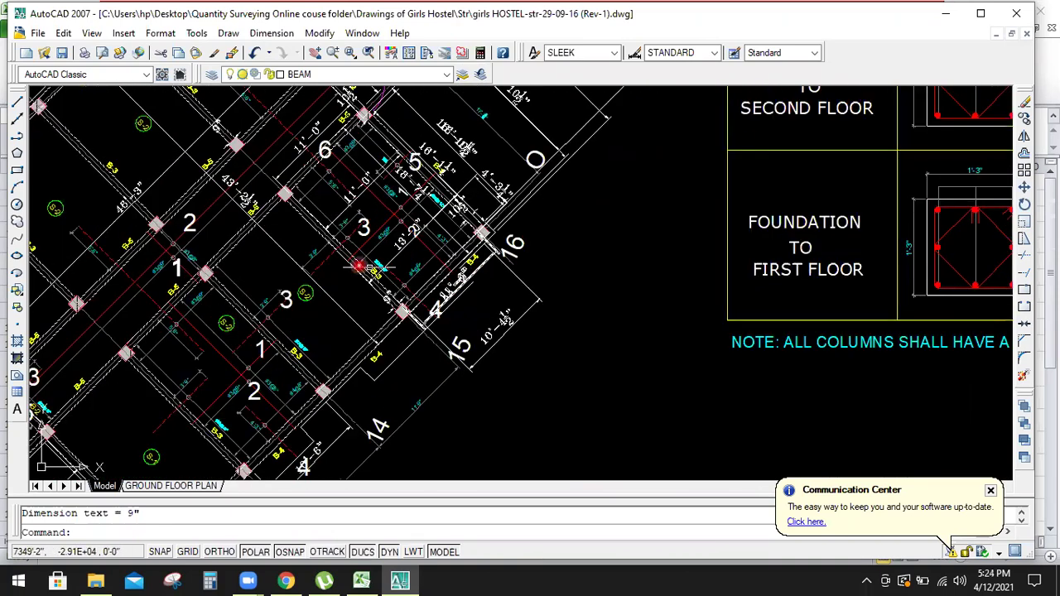
scroll(478, 281, "down", 1)
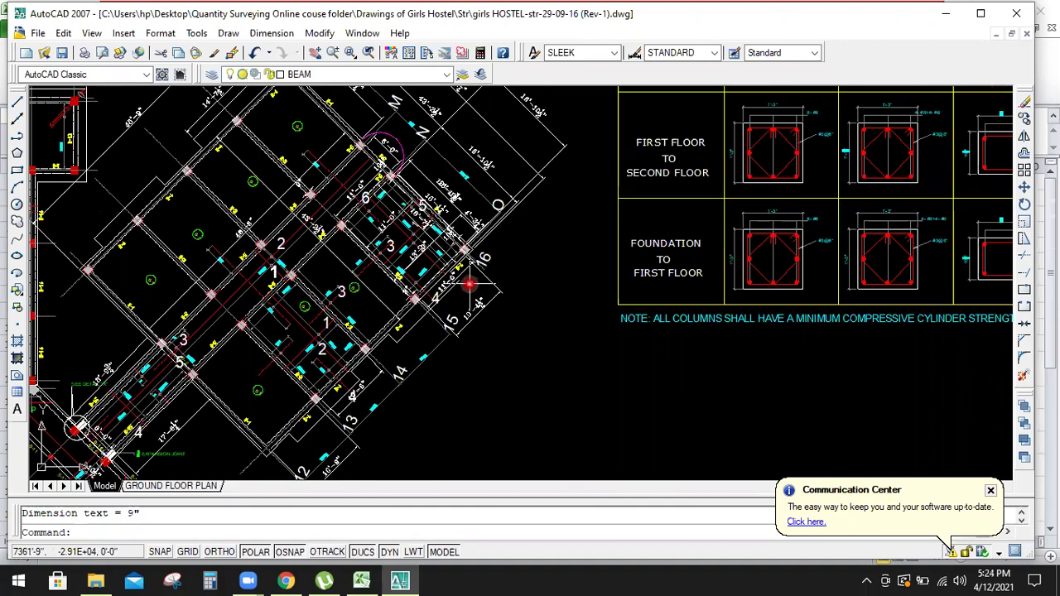
scroll(214, 149, "up", 3)
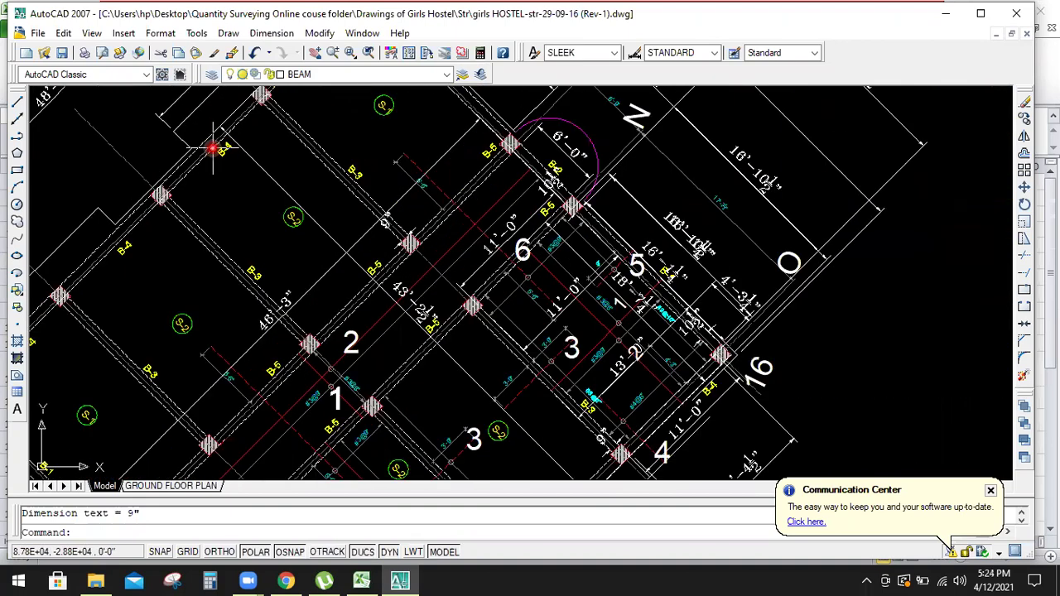
scroll(249, 157, "down", 2)
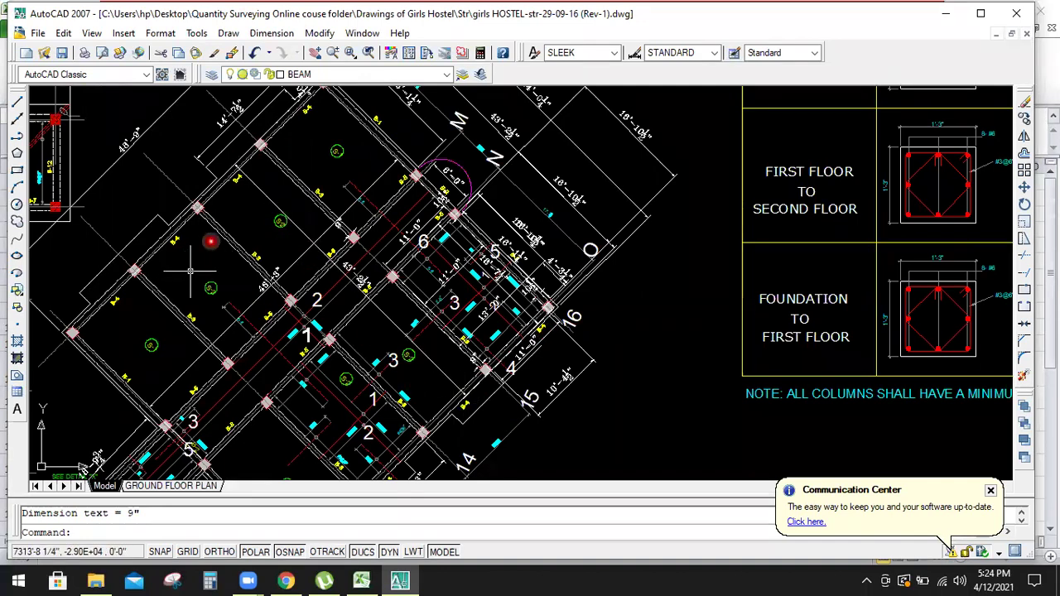
scroll(441, 334, "down", 2)
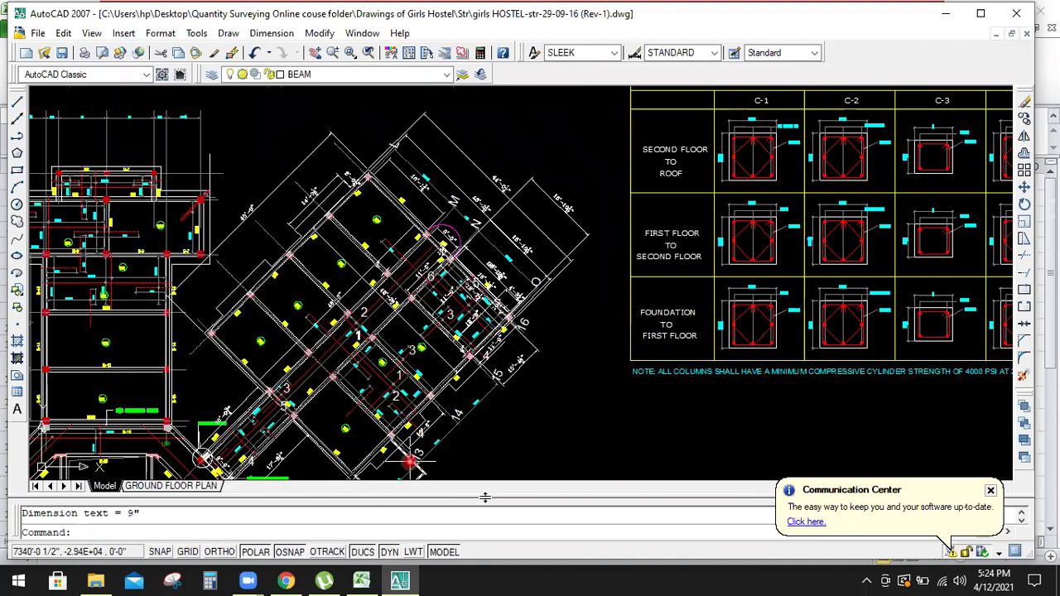
- Switch to Excel and enter "B-4 AT GRID L & O axis 12 to 16" as the description in cell B14, checking the axes in AutoCAD
left_click(361, 581)
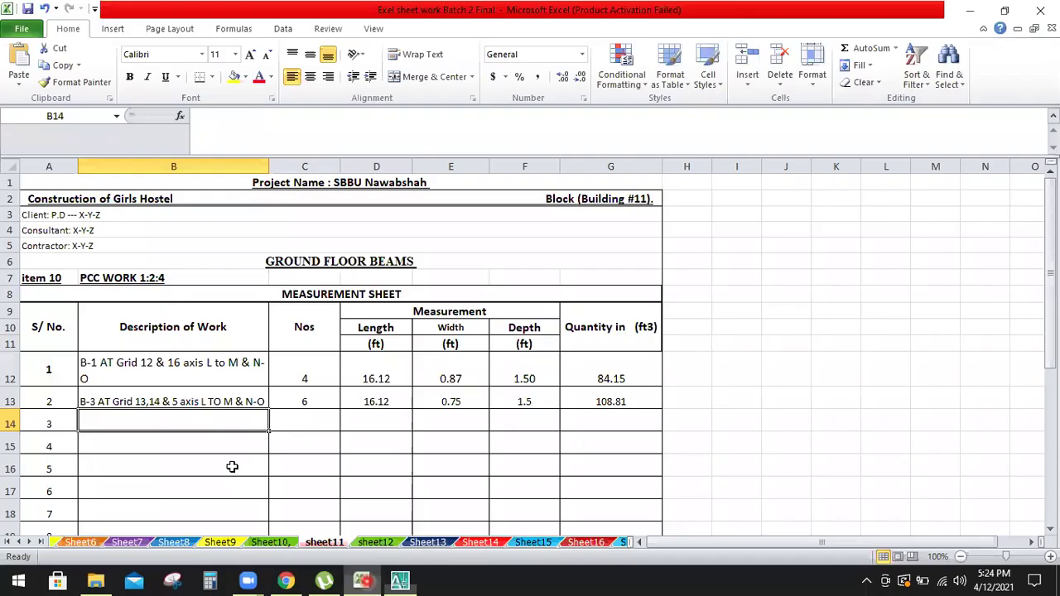
type("B-4 AT GRID L & O axis")
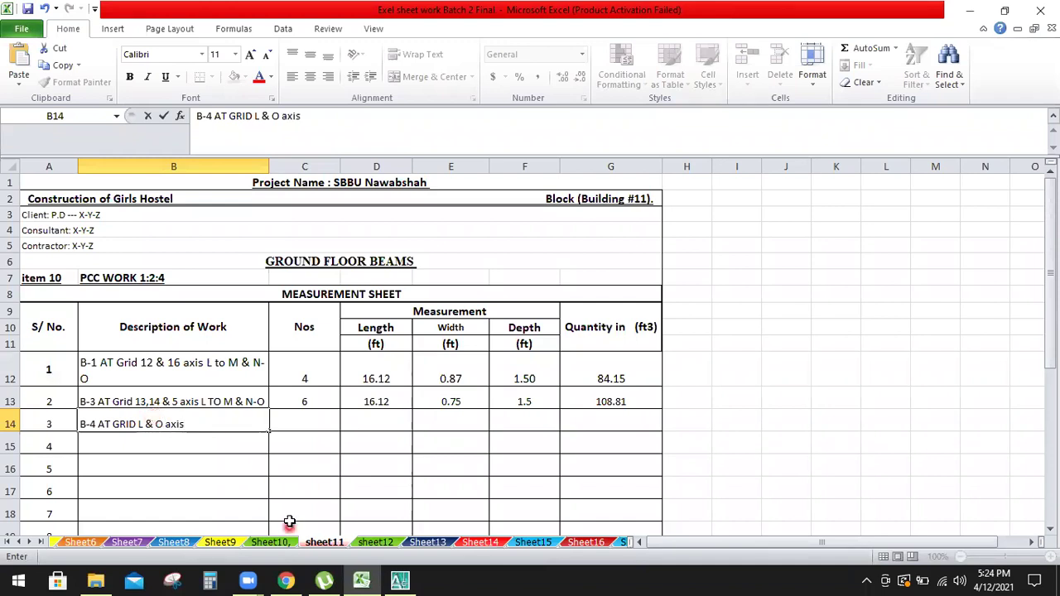
left_click(401, 579)
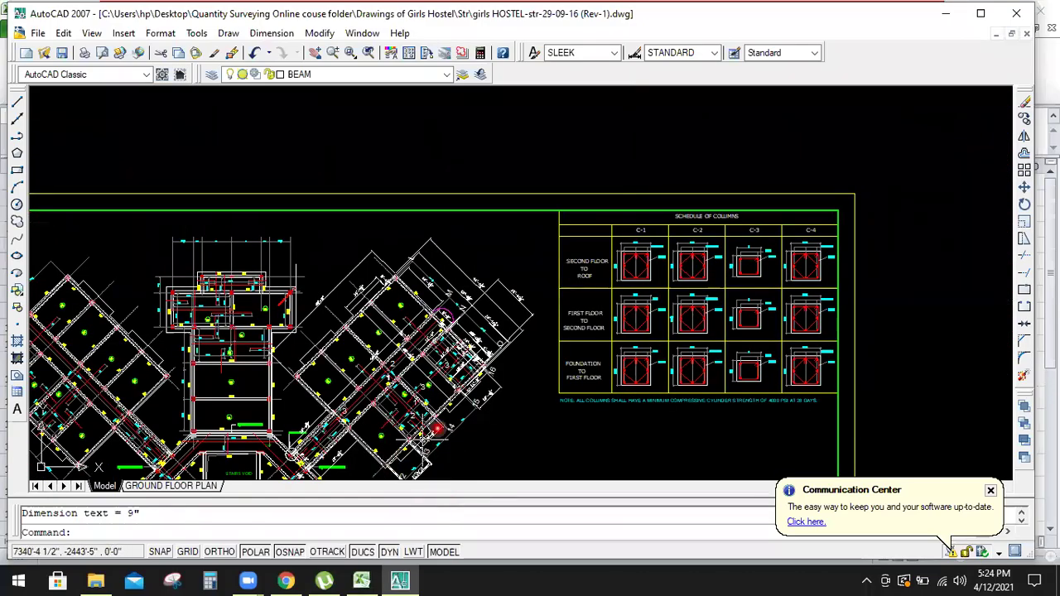
left_click(405, 580)
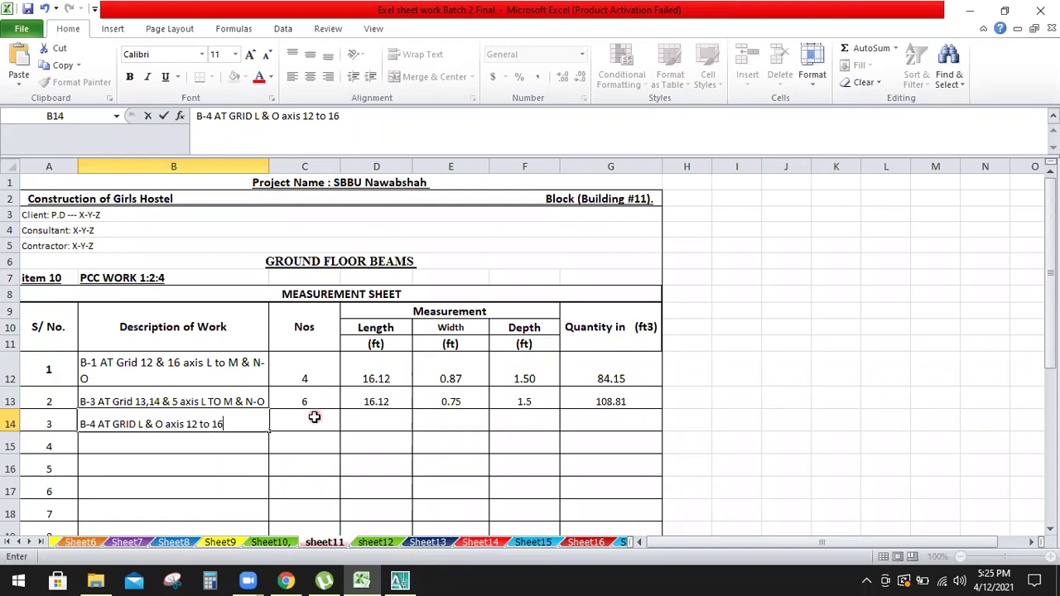
left_click(314, 417)
- Switch to AutoCAD and examine the B-4 spans between columns along grid L
left_click(398, 580)
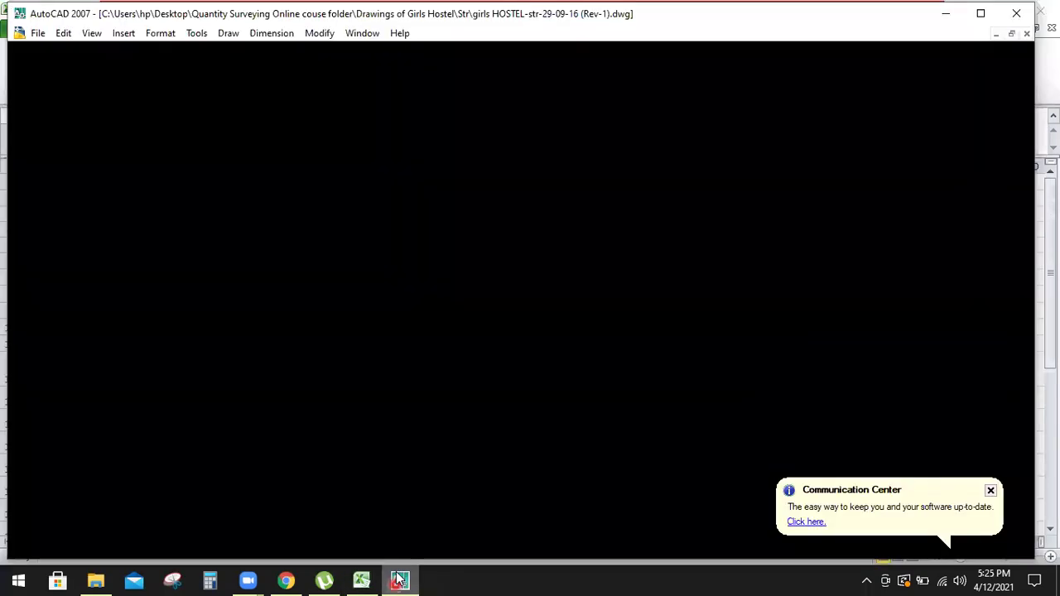
scroll(355, 346, "up", 1)
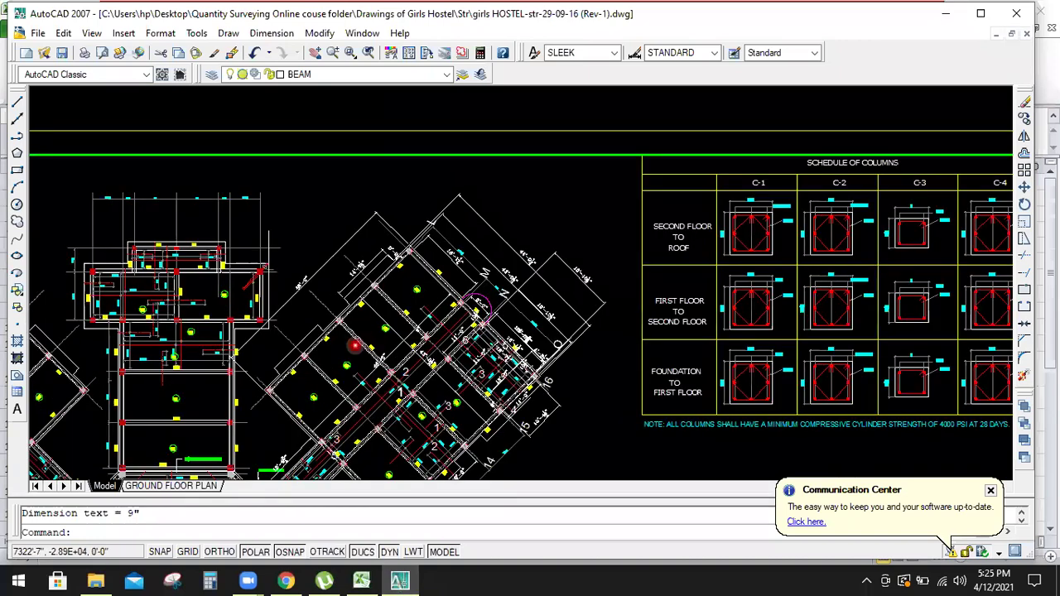
scroll(355, 346, "up", 2)
scroll(449, 188, "up", 1)
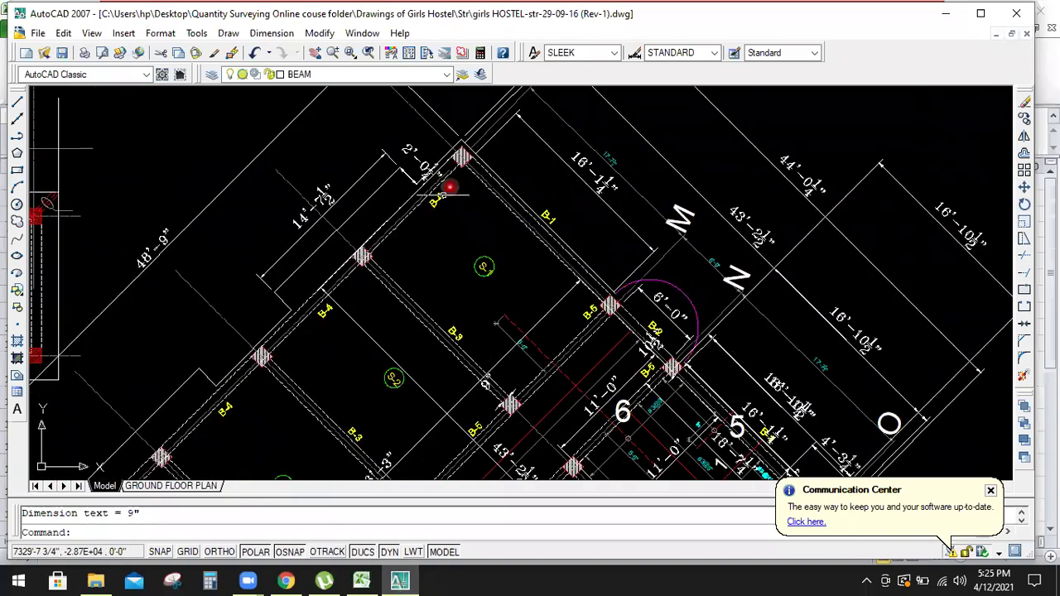
scroll(450, 188, "down", 2)
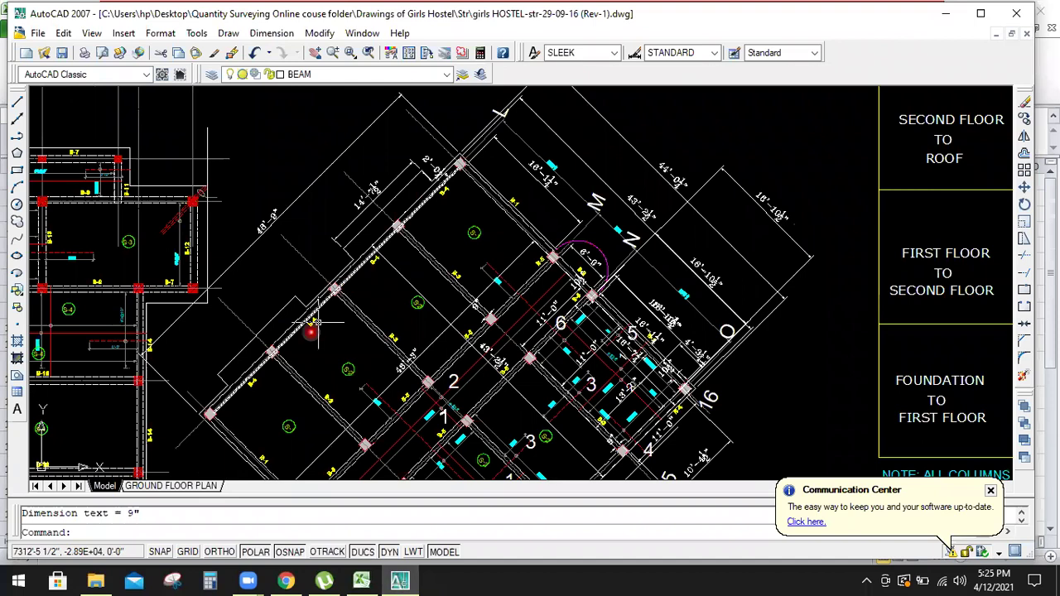
scroll(427, 203, "up", 2)
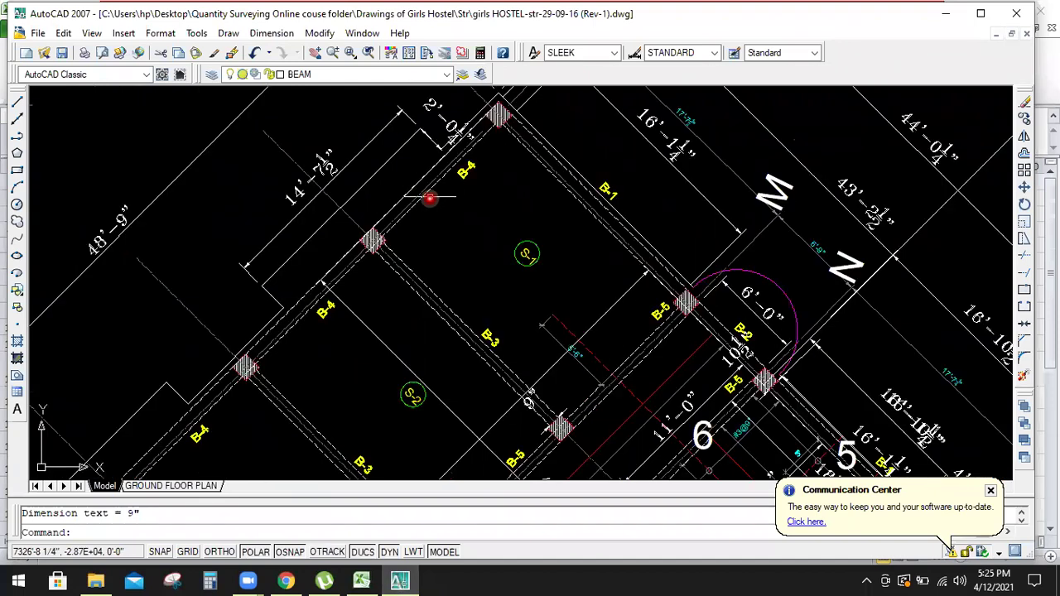
scroll(401, 171, "down", 3)
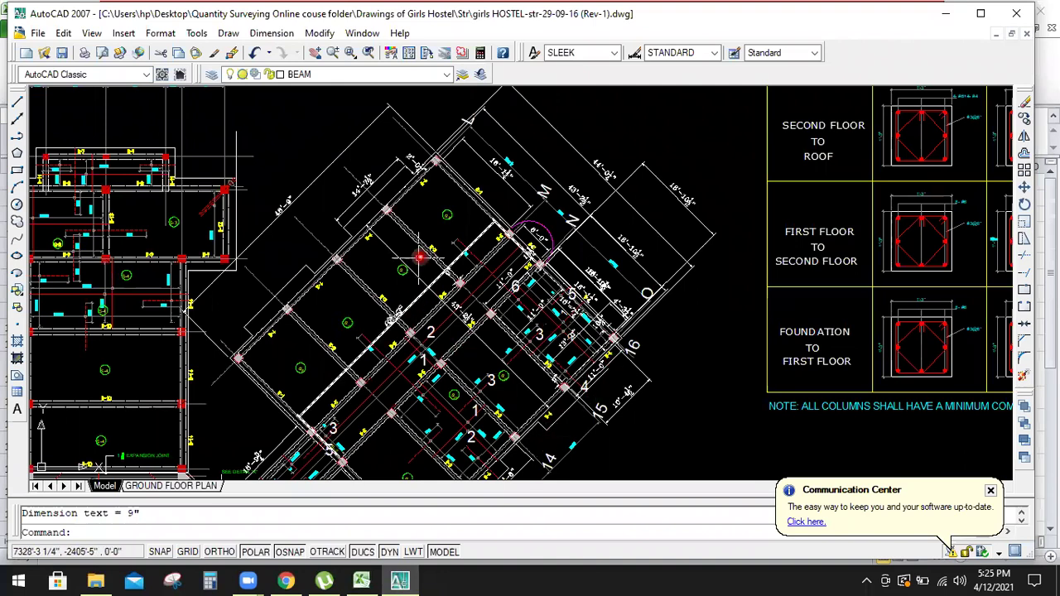
- Add an aligned dimension for the clear length of the B-4 beam on grid L between axes 15 and 16, placed inside the S-1 panel
scroll(414, 155, "up", 2)
left_click(272, 33)
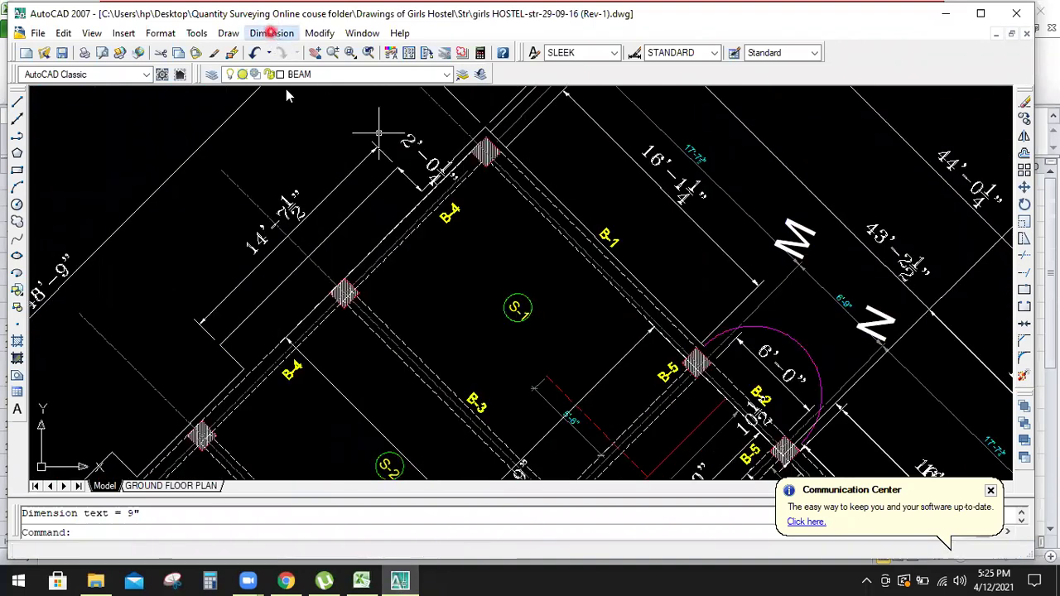
left_click(282, 88)
scroll(466, 145, "up", 4)
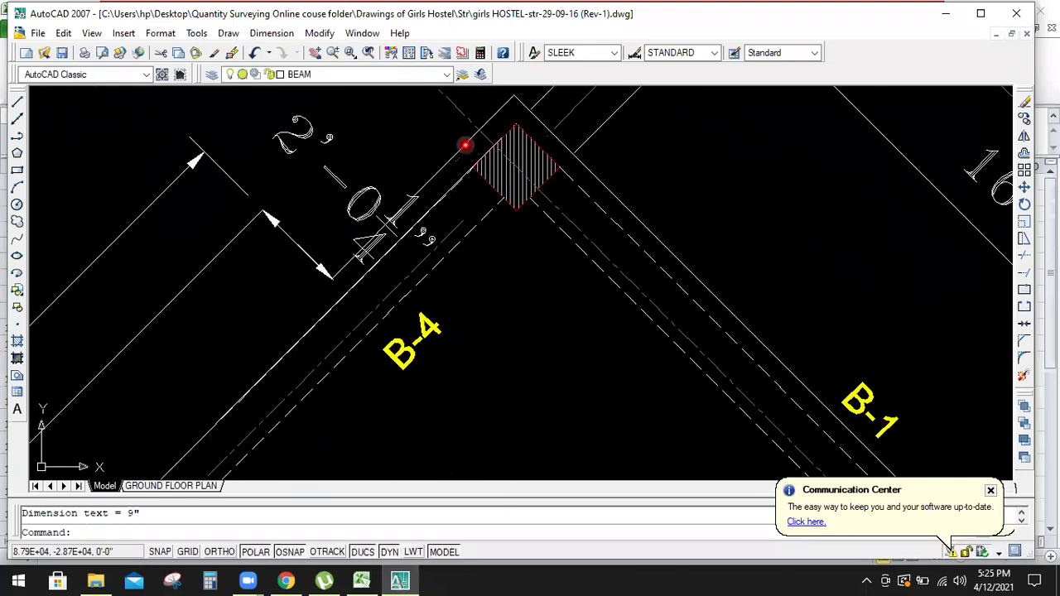
scroll(478, 171, "up", 2)
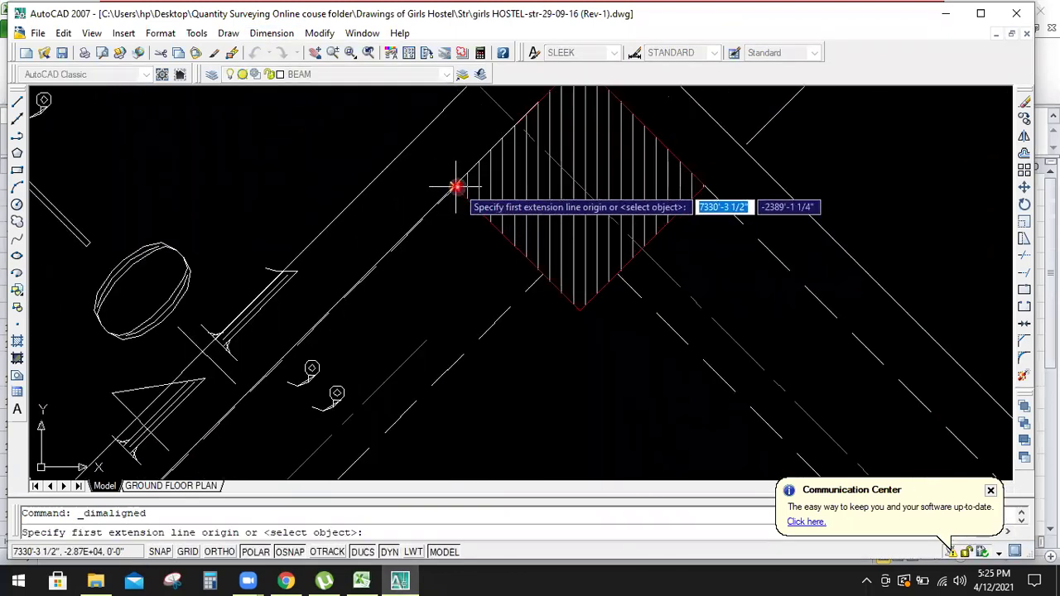
left_click(457, 187)
scroll(448, 97, "down", 5)
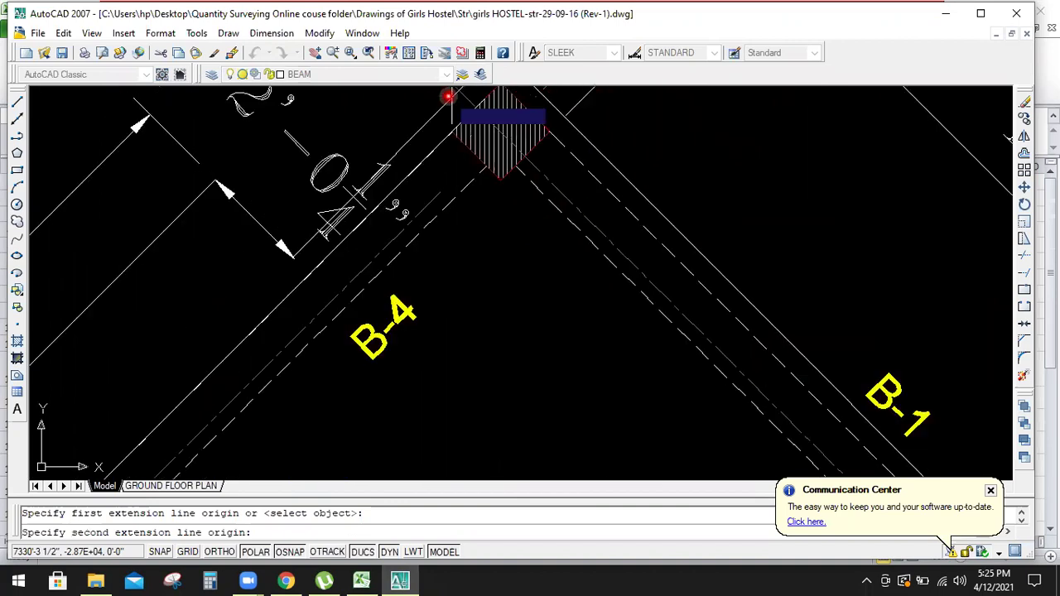
scroll(447, 97, "down", 3)
scroll(273, 263, "up", 5)
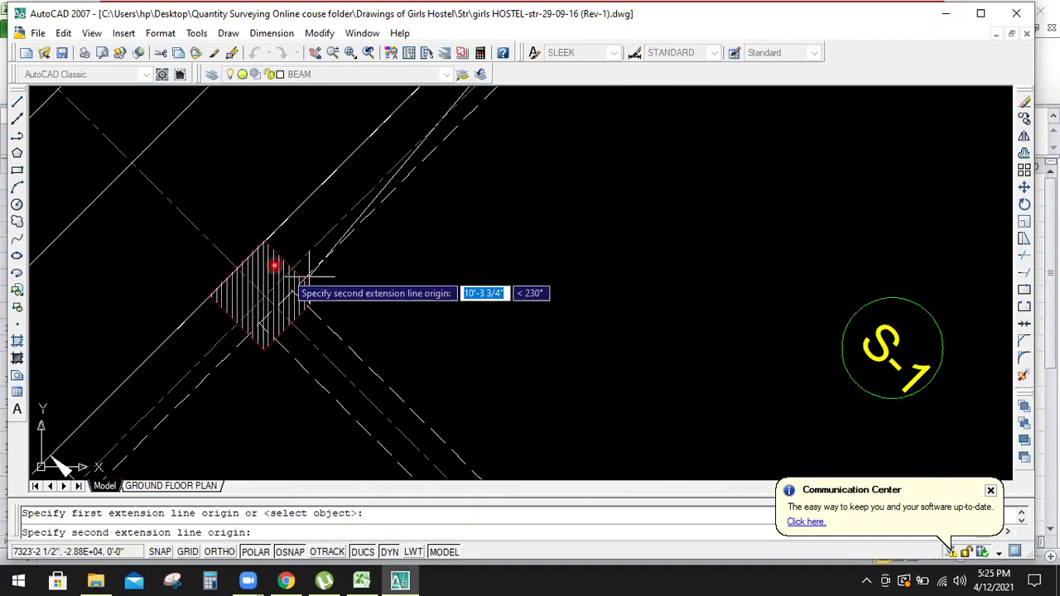
scroll(253, 252, "up", 3)
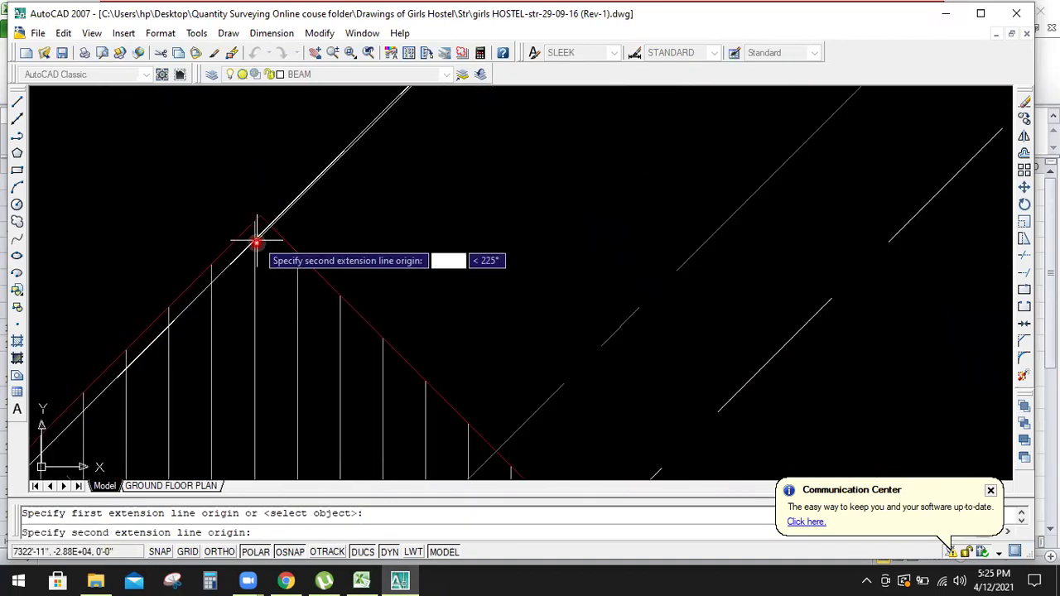
left_click(258, 217)
scroll(259, 217, "down", 5)
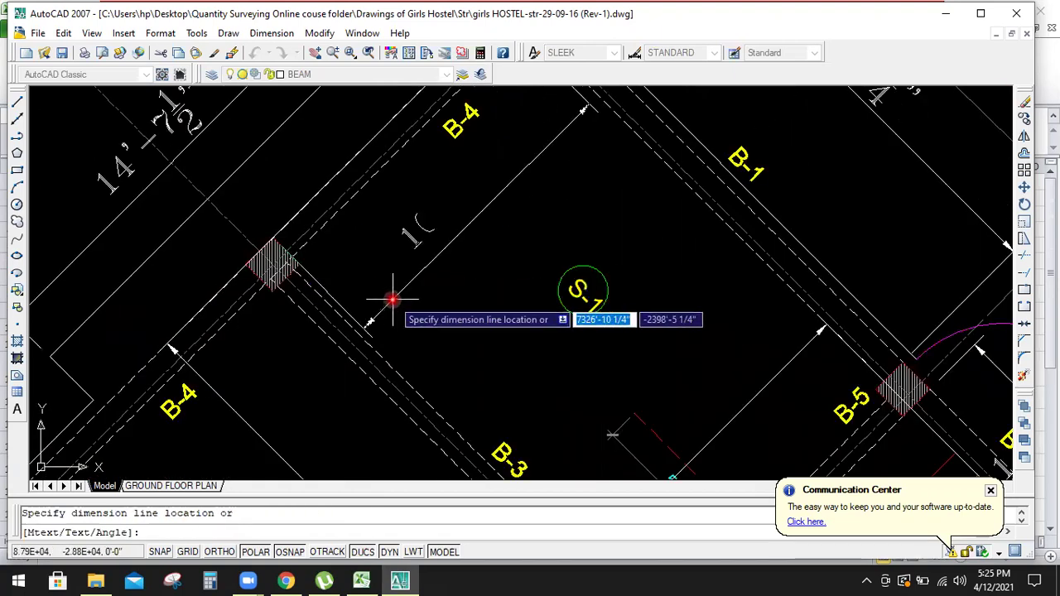
left_click(392, 300)
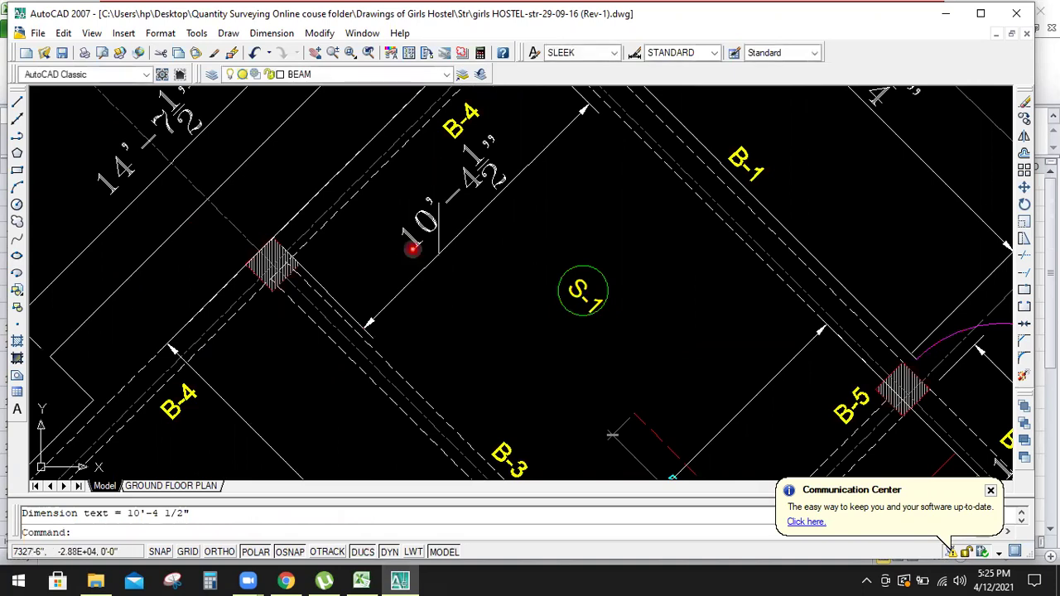
- Check the number of B-4 beams on the AutoCAD plan and enter 8 as the Nos for B-4 in Excel cell C14
scroll(400, 265, "down", 4)
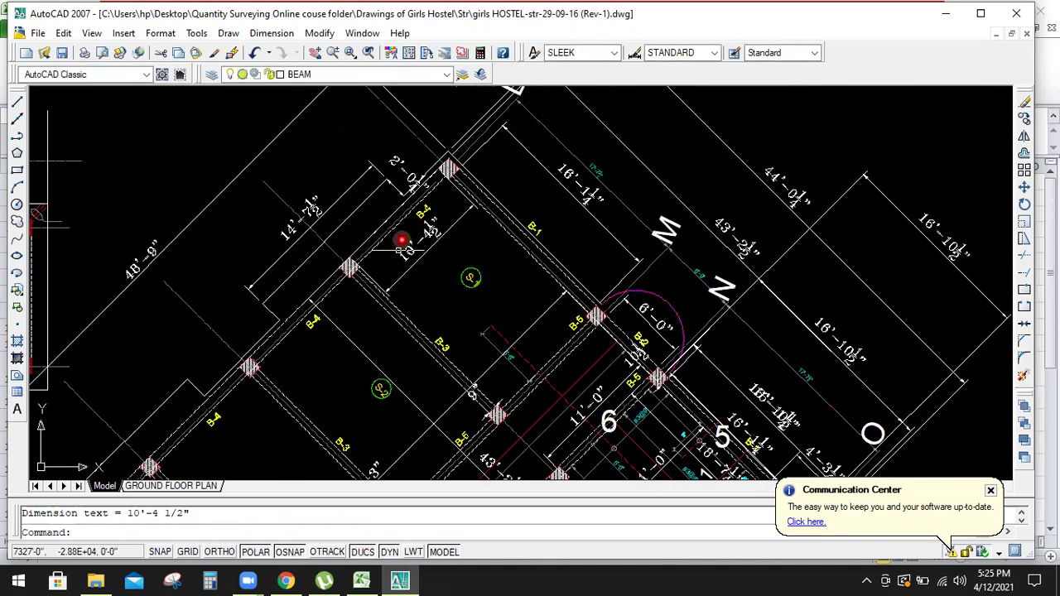
left_click(363, 580)
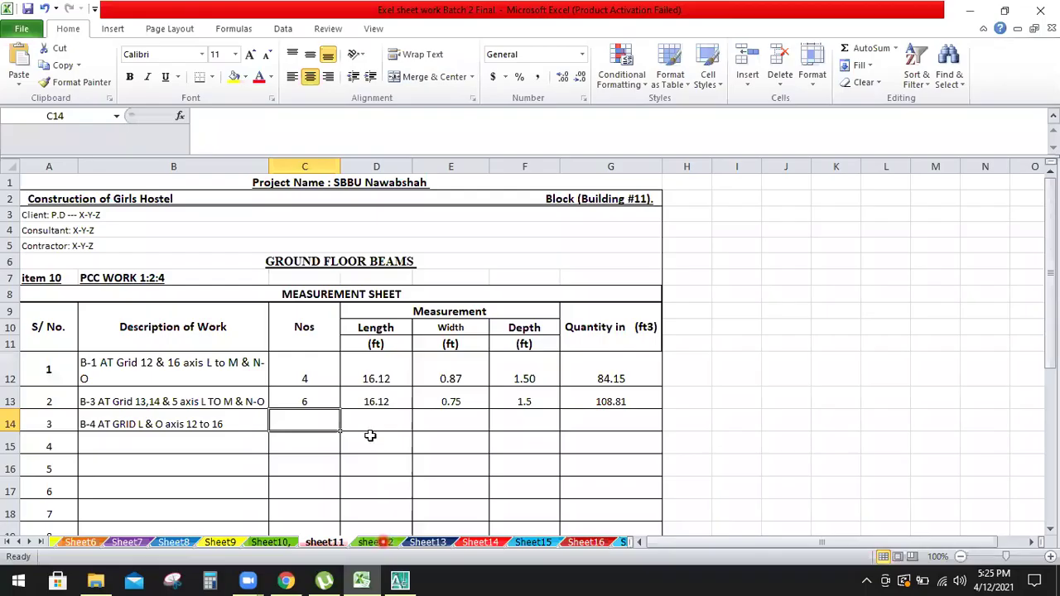
left_click(374, 423)
key("Left")
left_click(399, 580)
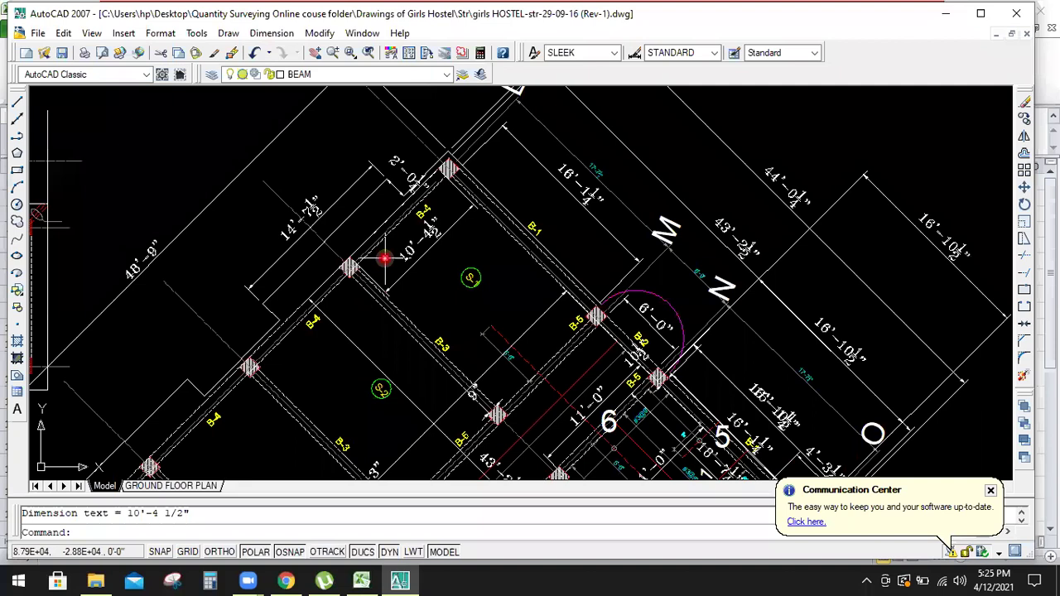
scroll(334, 294, "down", 5)
scroll(301, 333, "up", 4)
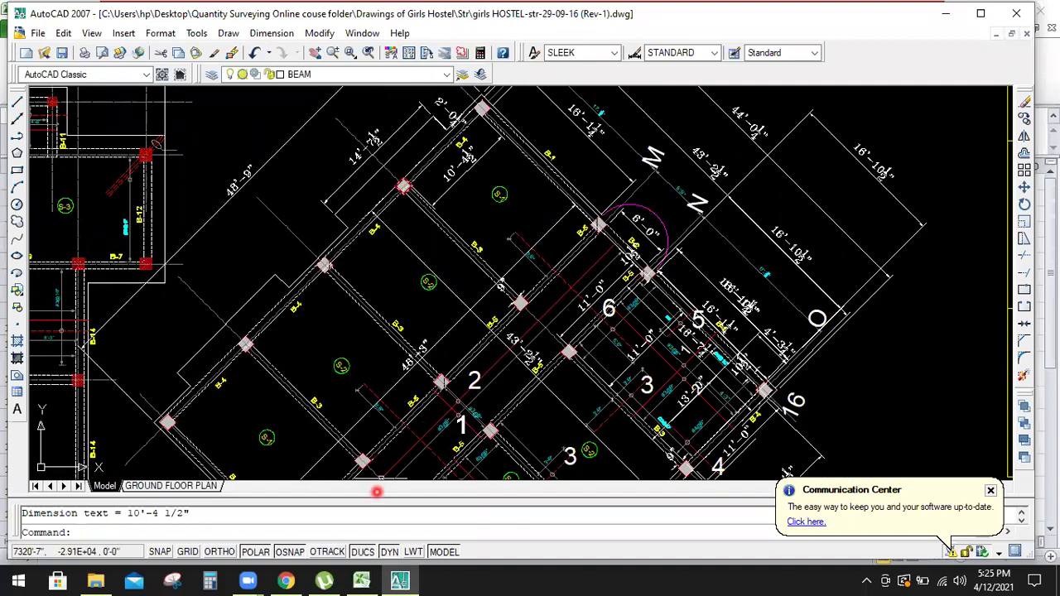
left_click(362, 579)
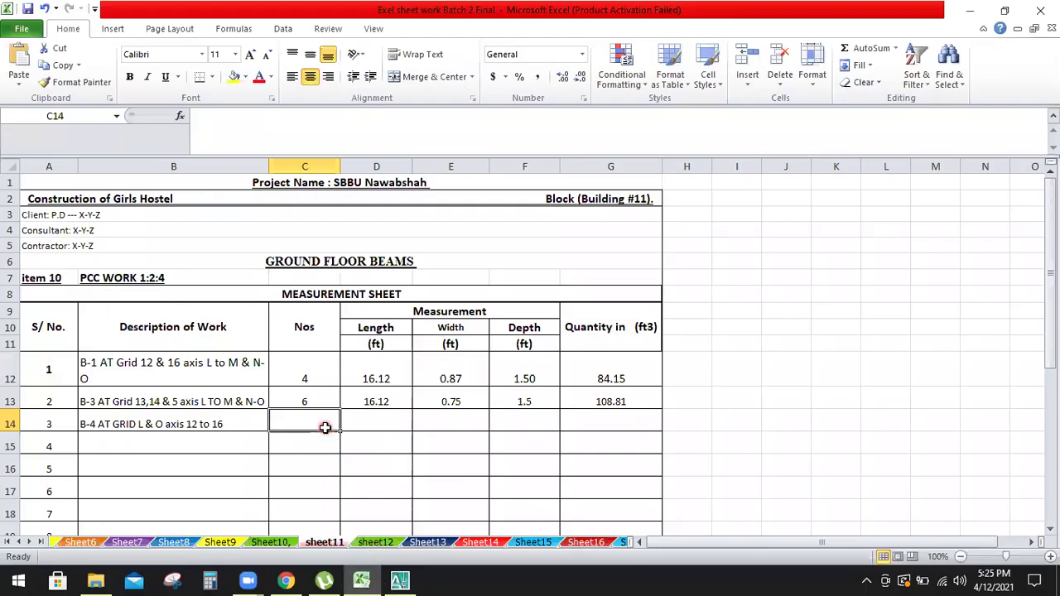
type("8")
key("Tab")
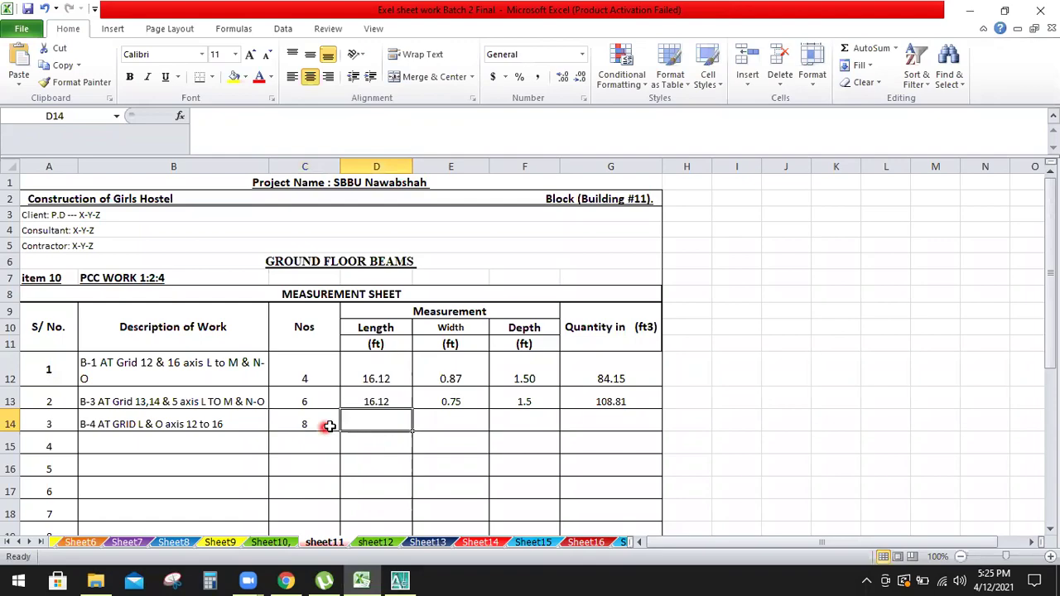
- Recheck the B-4 length in AutoCAD and enter 10.37 ft as its length in Excel cell D14
left_click(399, 580)
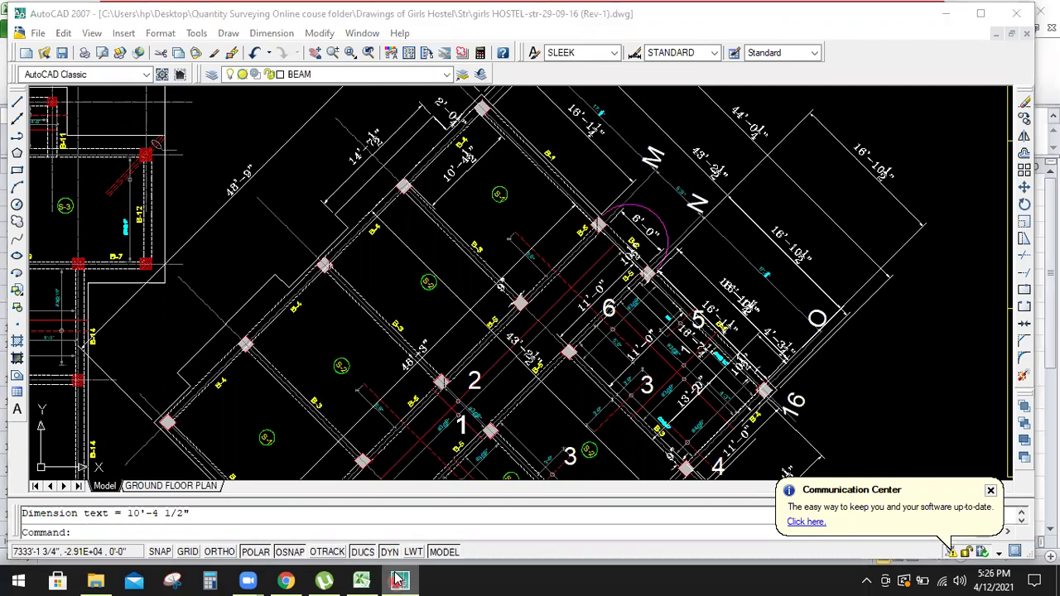
left_click(399, 580)
type("10.37")
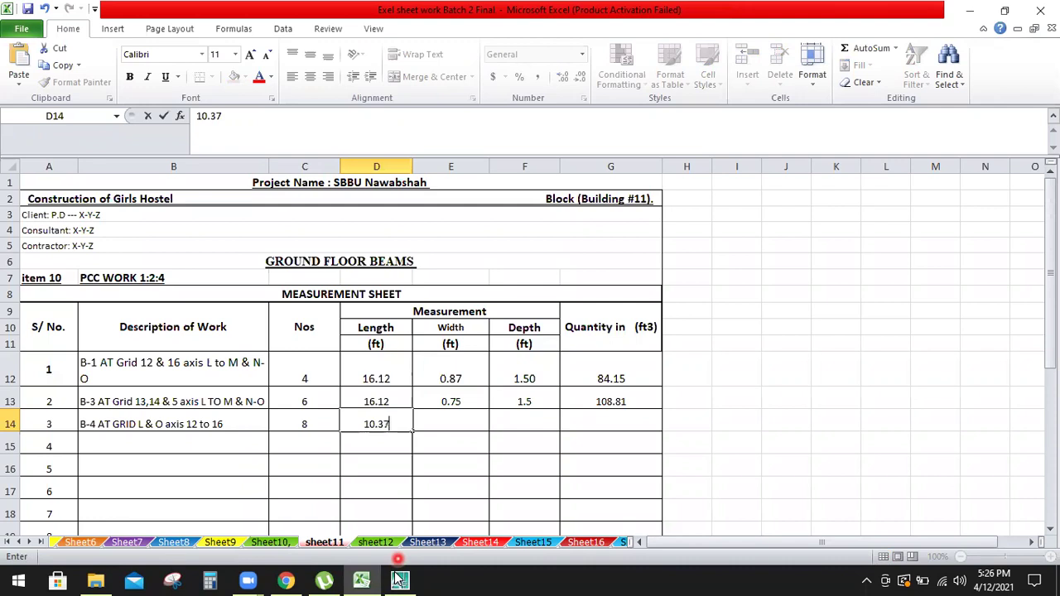
left_click(465, 419)
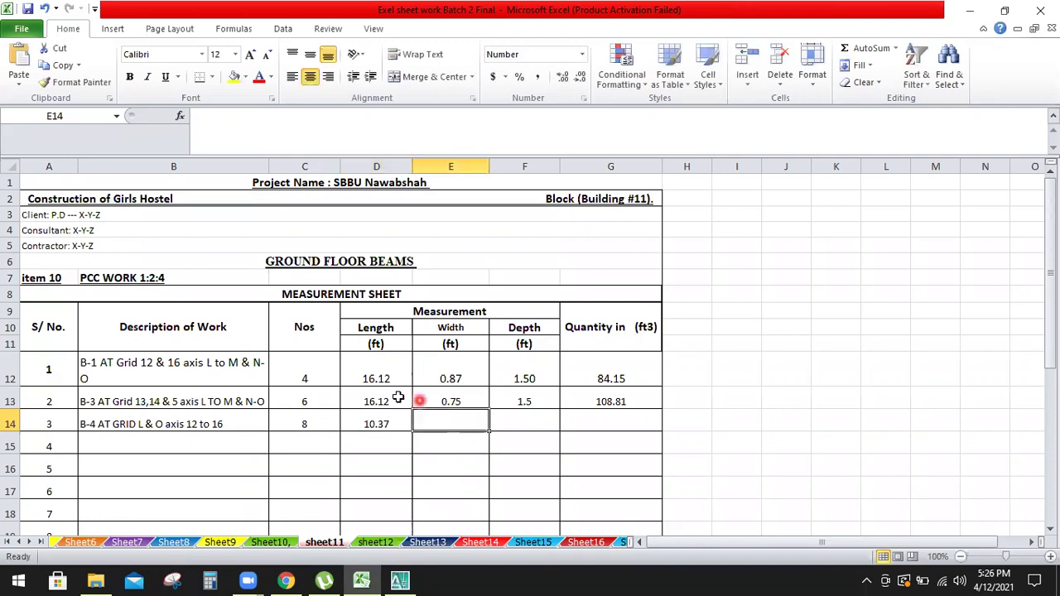
- Switch to AutoCAD and add an aligned dimension across the width of the B-4 beam at the corner column of grid L and axis 16
left_click(399, 579)
scroll(453, 143, "up", 8)
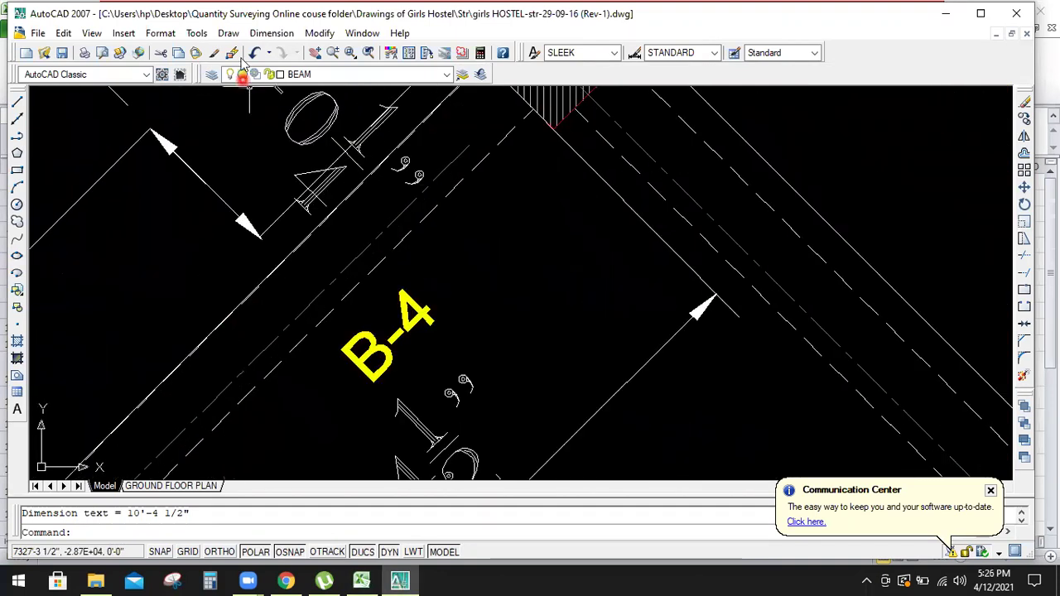
left_click(271, 32)
left_click(282, 89)
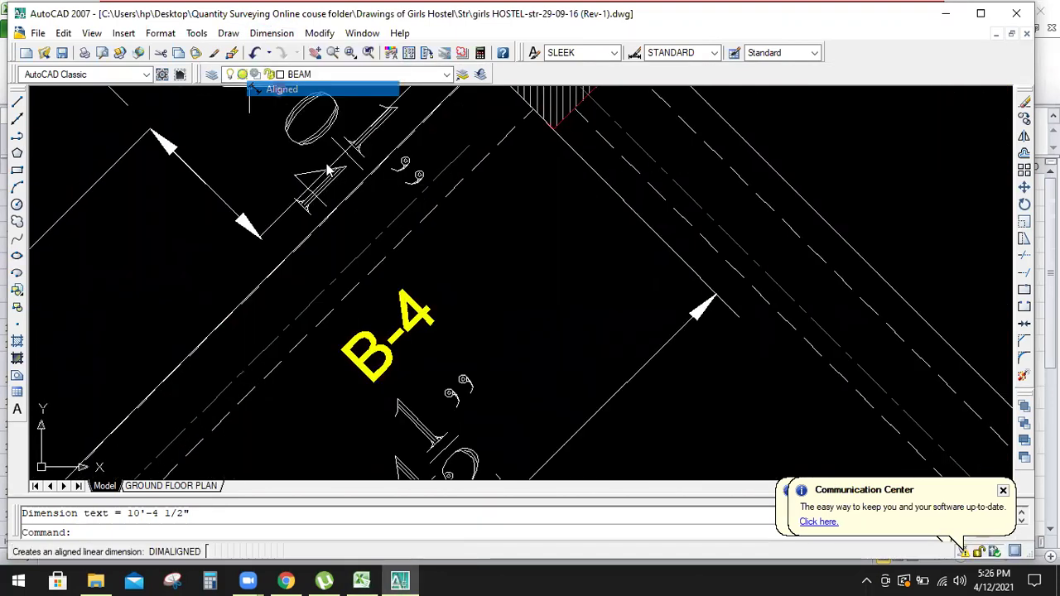
scroll(359, 225, "down", 3)
scroll(429, 96, "up", 3)
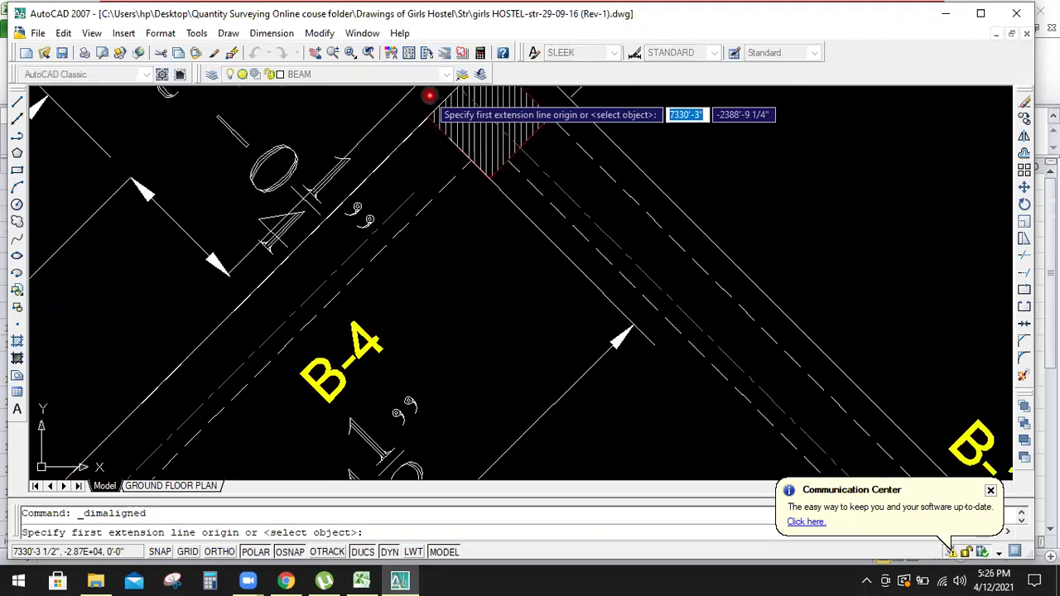
scroll(429, 95, "up", 5)
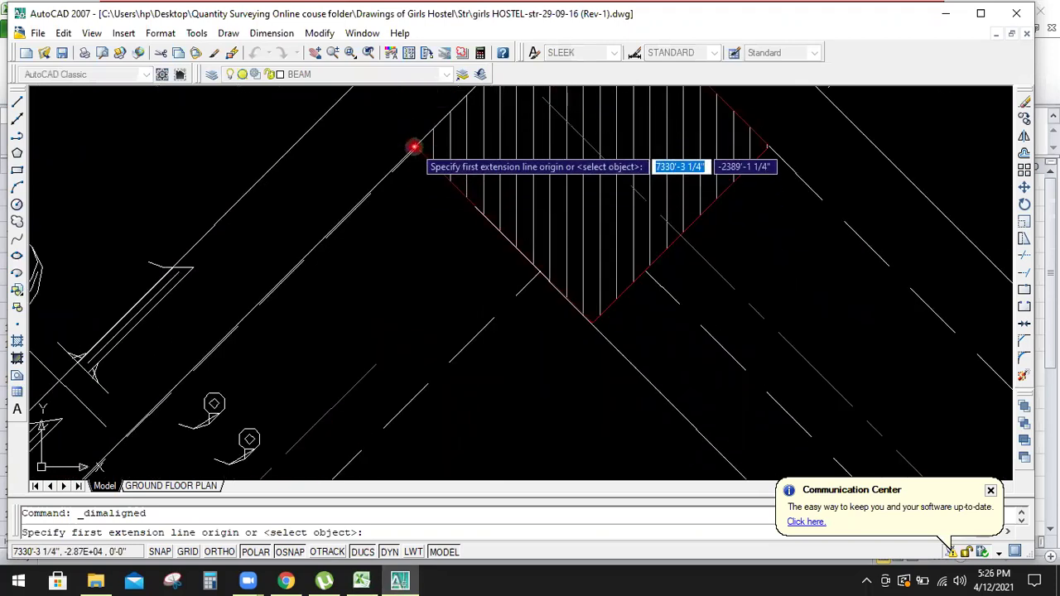
left_click(413, 147)
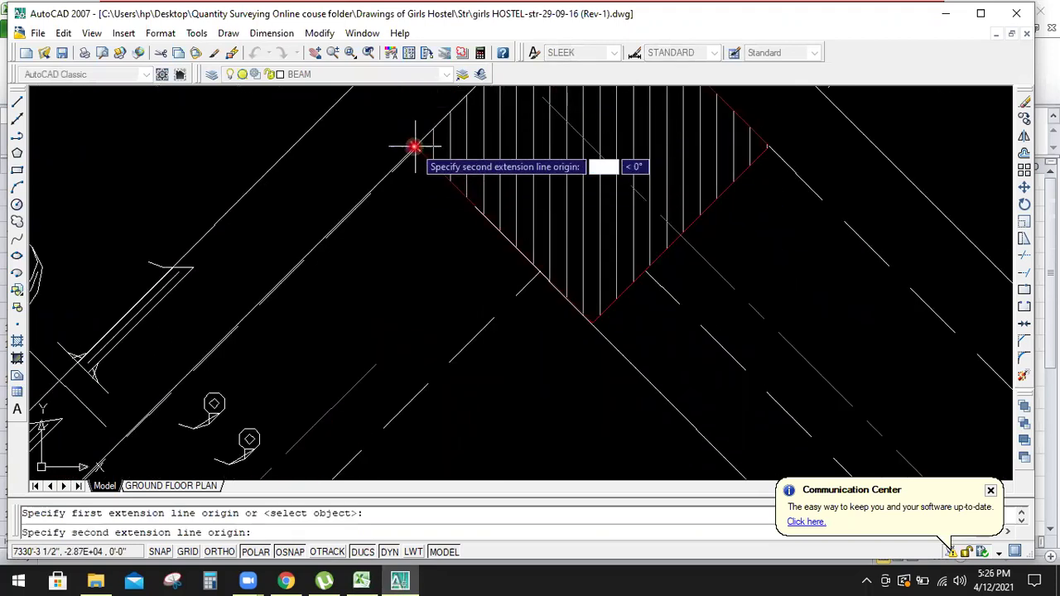
left_click(541, 274)
scroll(541, 273, "down", 3)
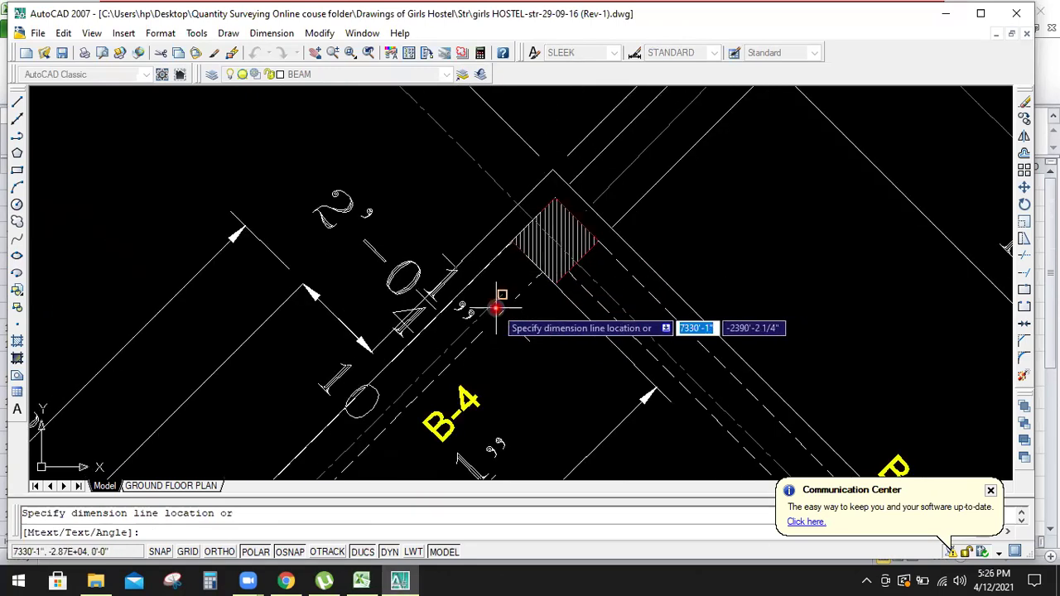
scroll(617, 195, "down", 3)
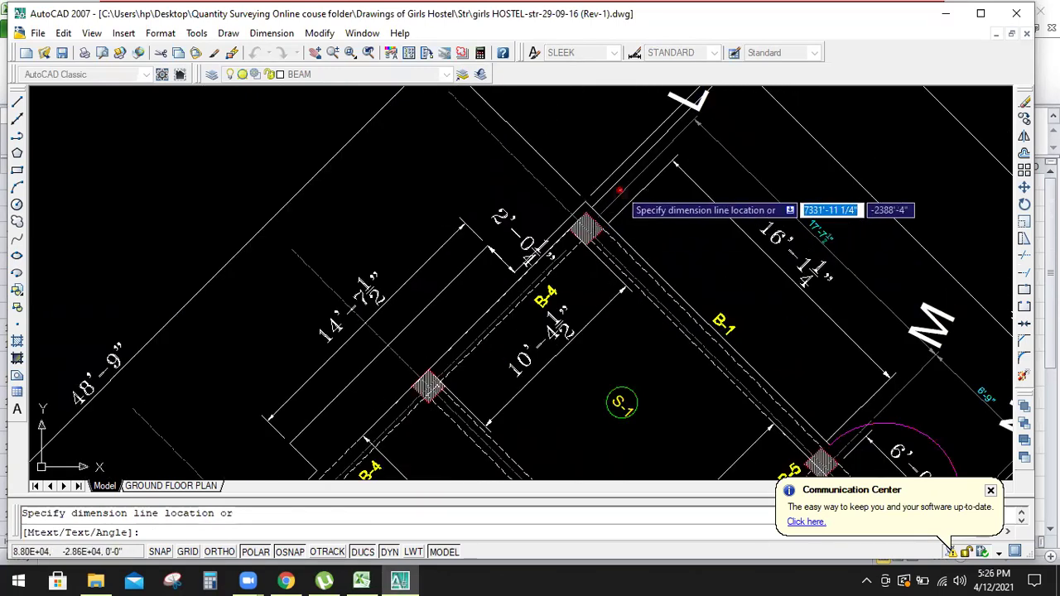
left_click(619, 192)
- Examine the B-4 cross-section in the schedule of beams for its width and depth
scroll(468, 193, "down", 4)
scroll(468, 198, "down", 6)
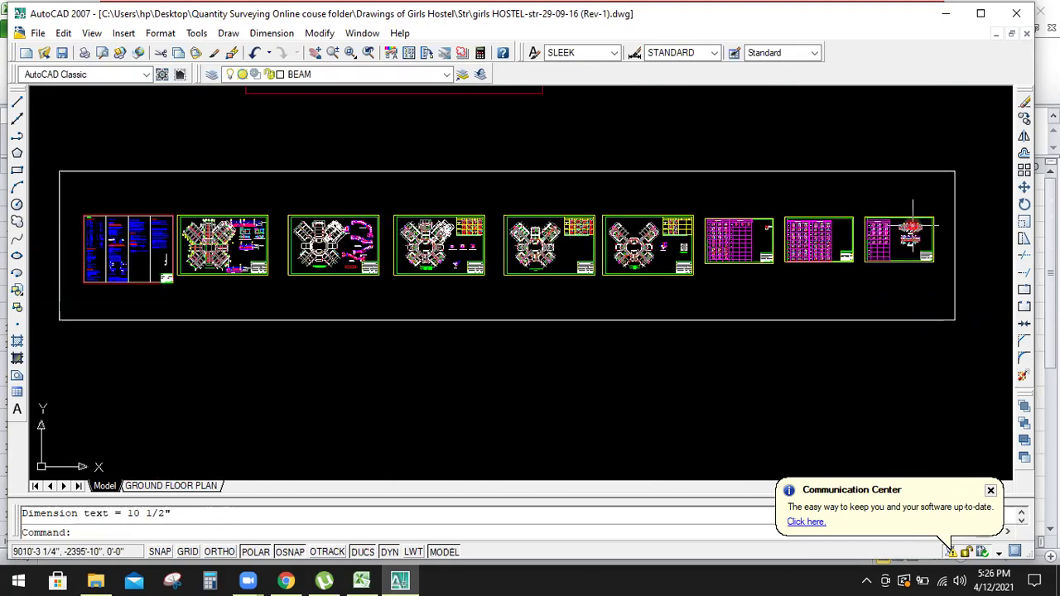
scroll(828, 220, "up", 5)
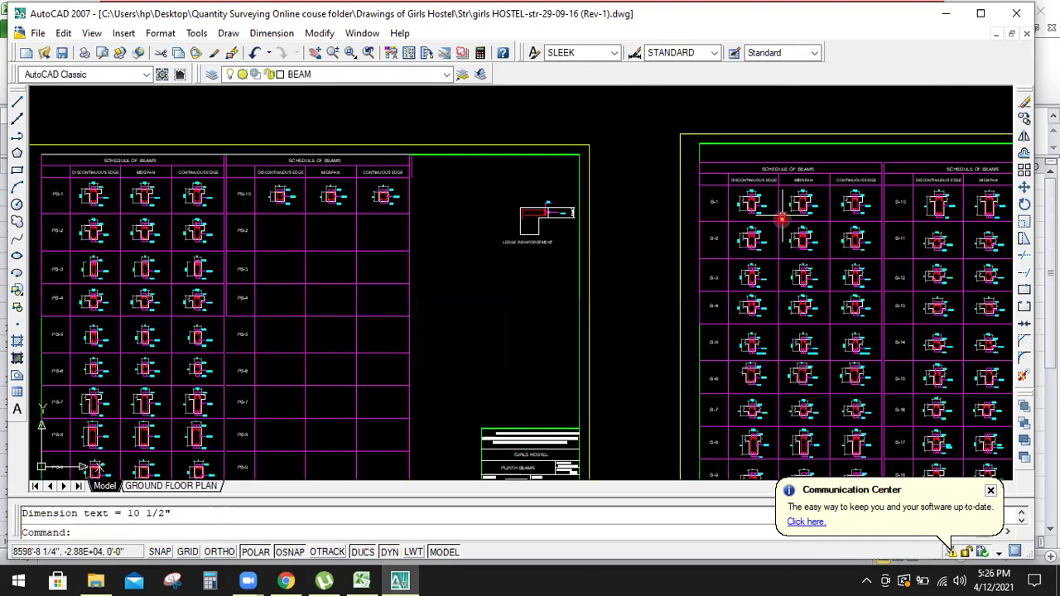
scroll(781, 219, "up", 5)
scroll(654, 348, "down", 4)
scroll(654, 372, "up", 4)
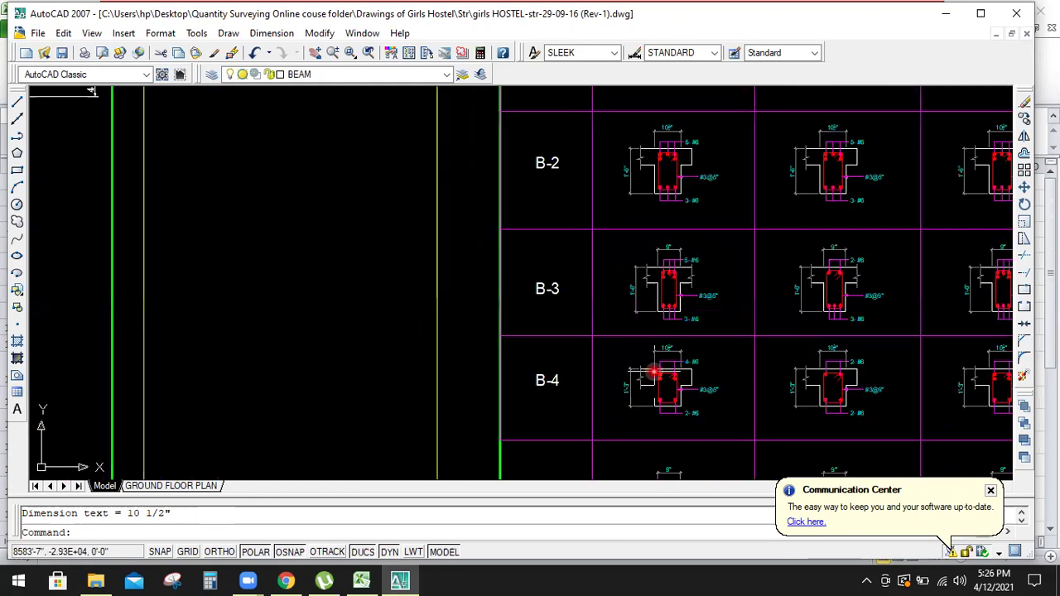
scroll(654, 372, "up", 5)
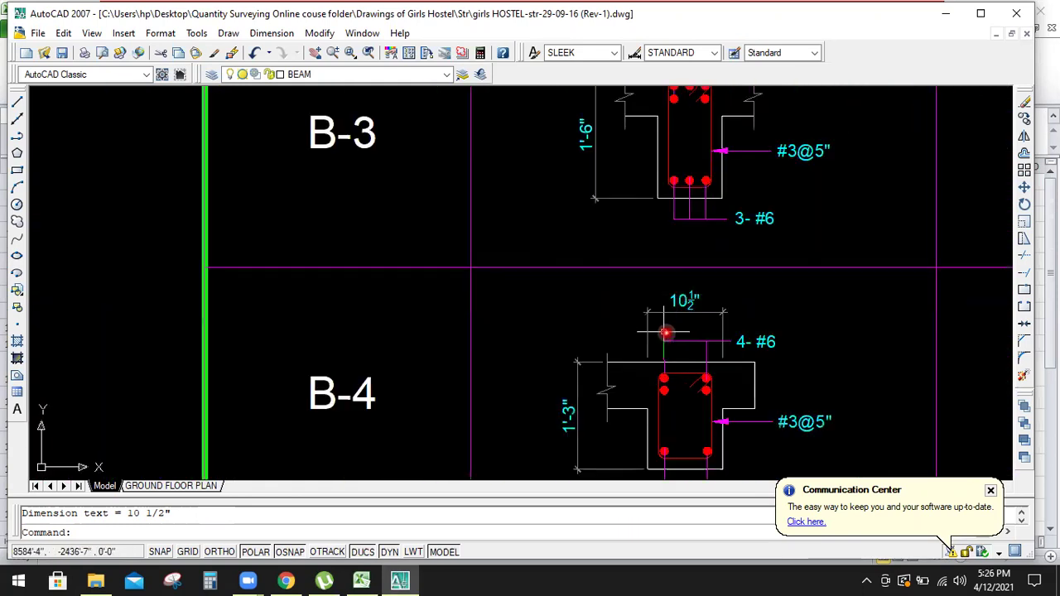
scroll(666, 333, "up", 2)
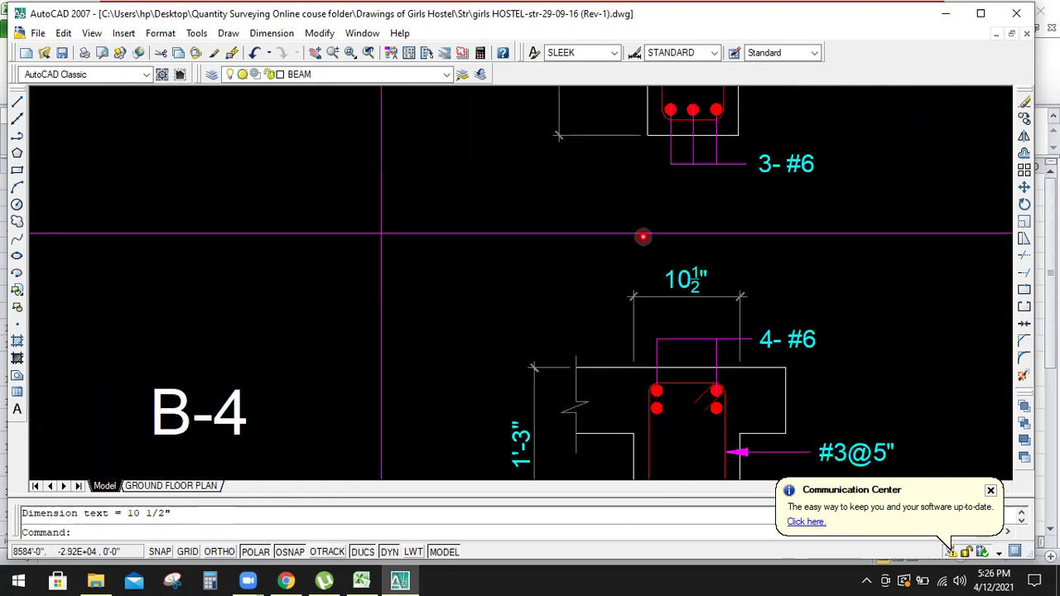
scroll(642, 237, "down", 2)
scroll(636, 383, "up", 2)
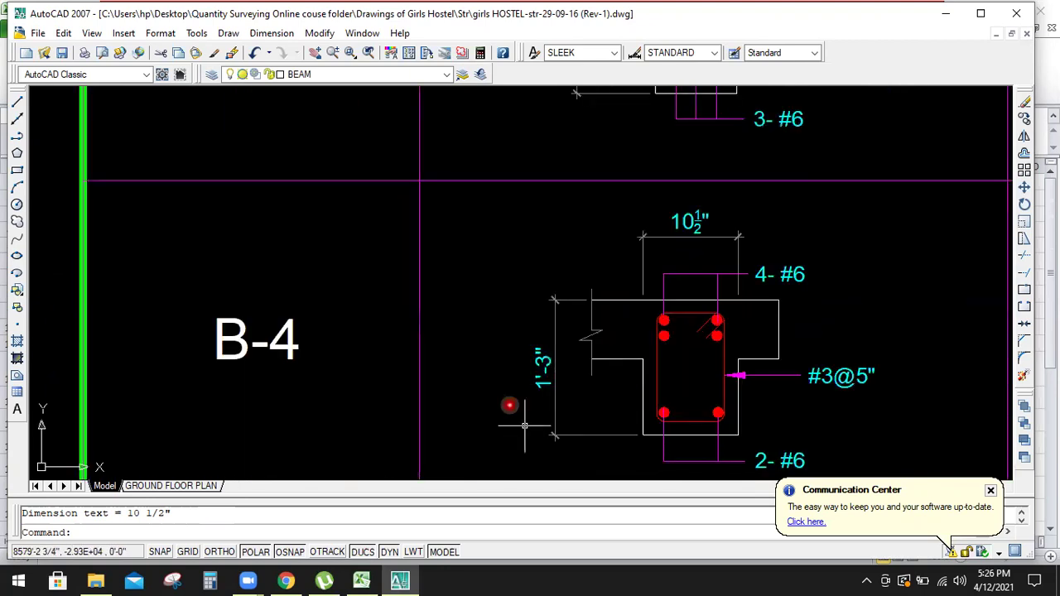
- Switch to Excel and enter the B-4 width as 0.87 ft in E14 and the depth as 1.25 ft in F14
left_click(361, 581)
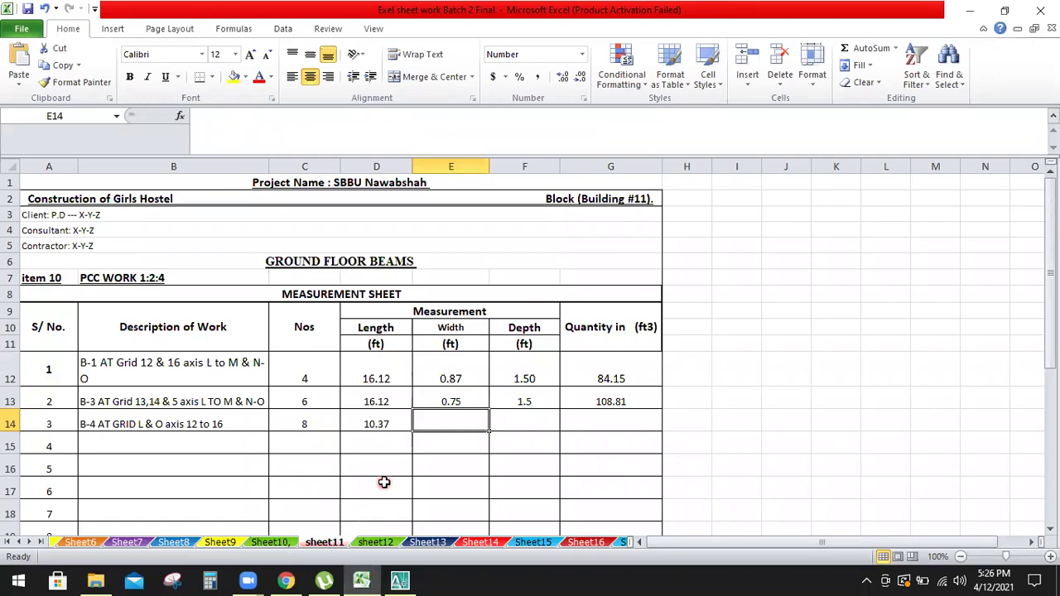
type("0.87")
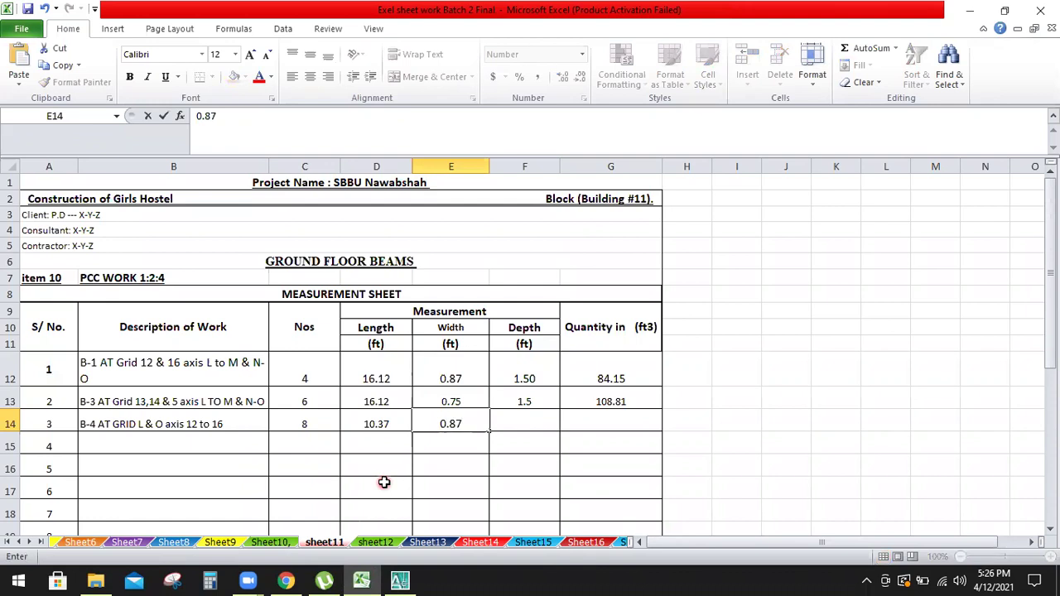
key("Tab")
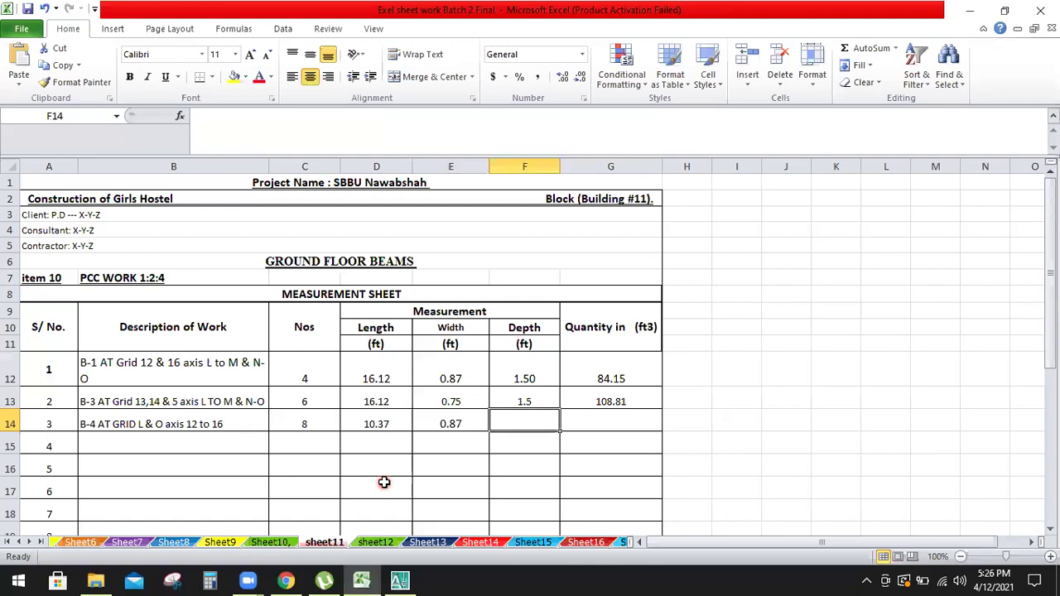
type("1.25")
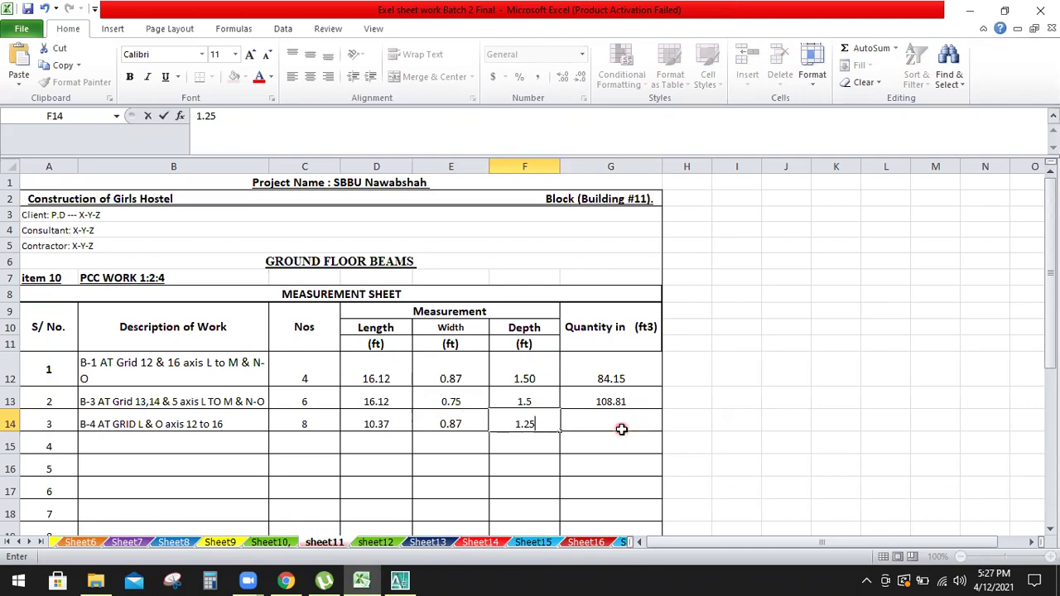
- Calculate the B-4 concrete quantity in cell G14 with the formula =C14*D14*E14*F14
left_click(621, 429)
type("=")
left_click(304, 420)
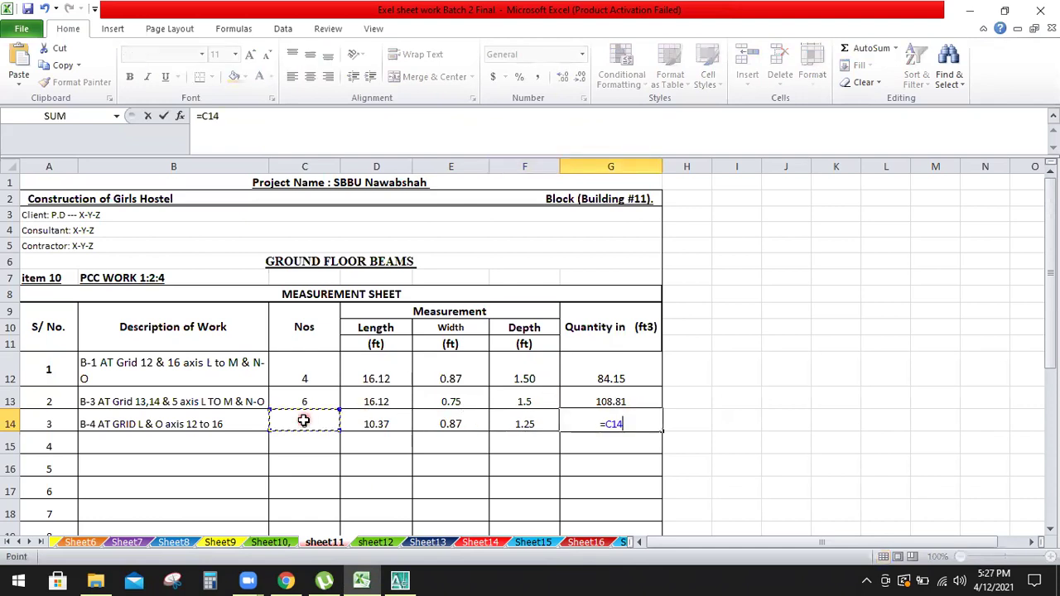
type("*")
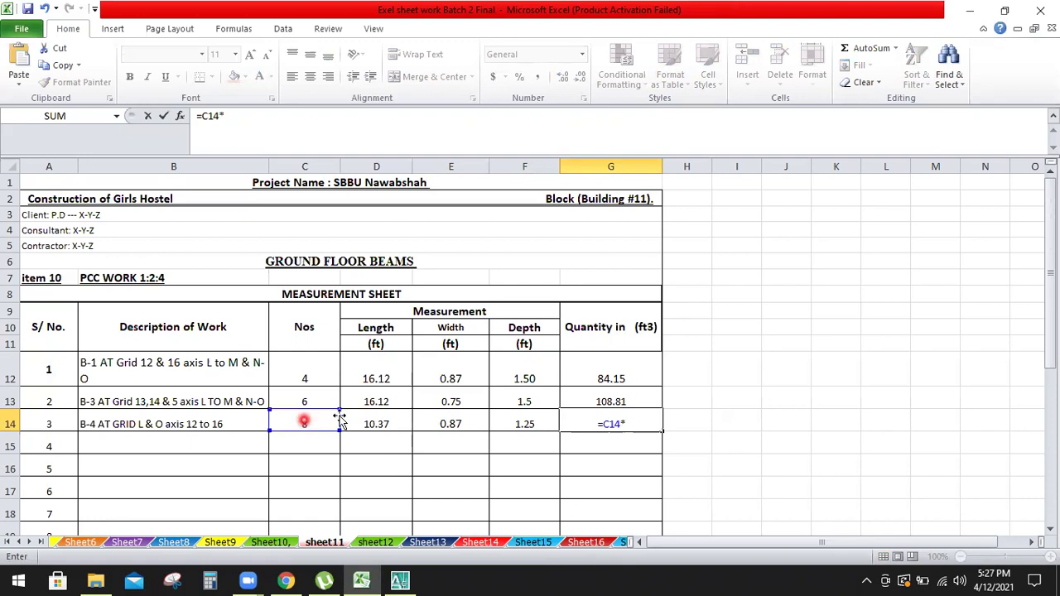
left_click(353, 425)
type("*")
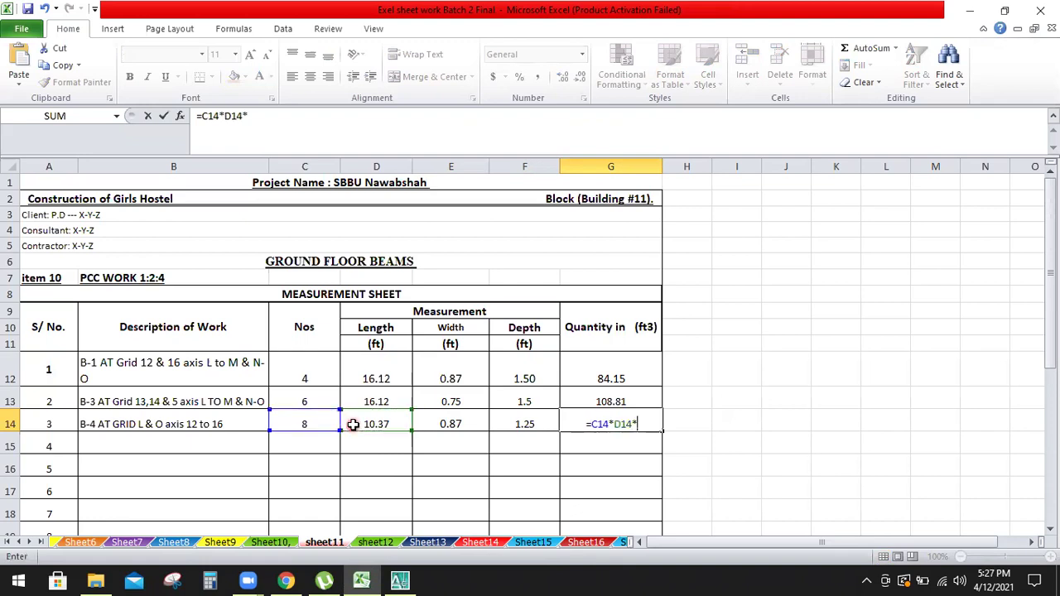
left_click(465, 423)
type("*")
left_click(540, 416)
key("Return")
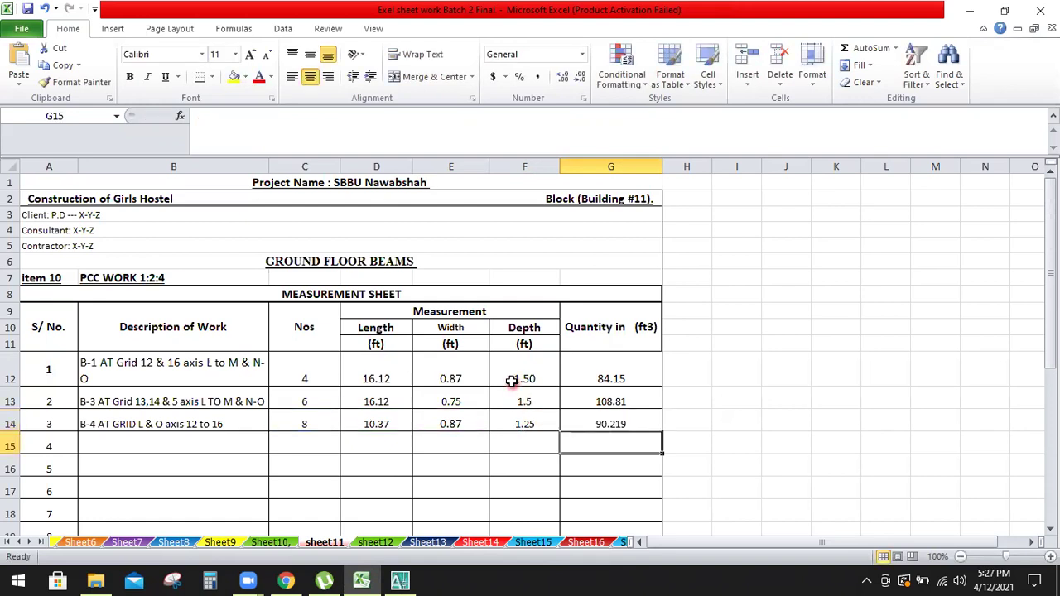
scroll(512, 380, "down", 1)
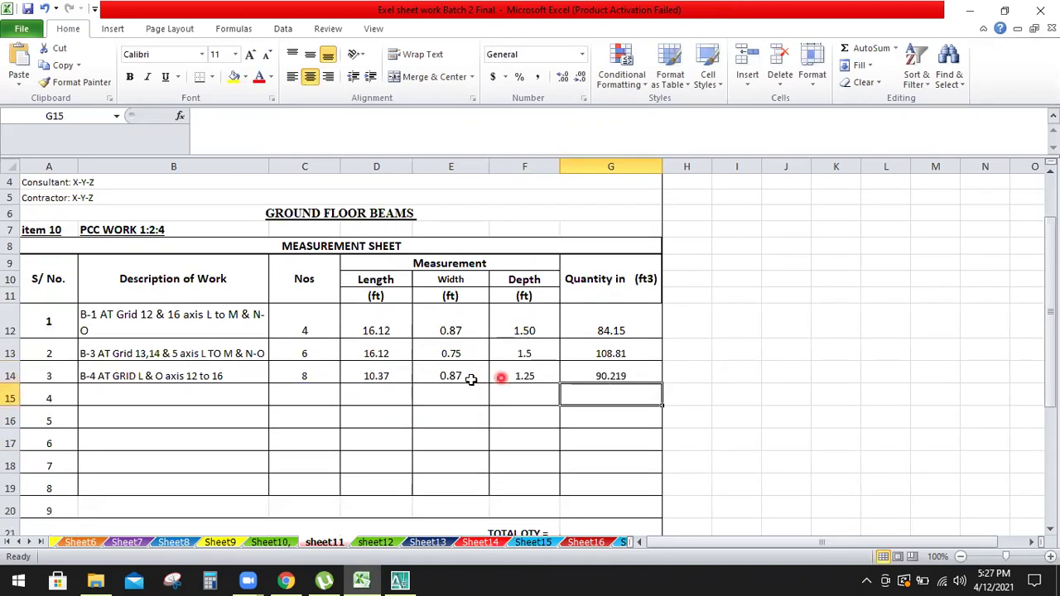
- Switch to AutoCAD and return from the beam schedule to the dimensioned wing of the ground floor plan
left_click(399, 579)
scroll(496, 378, "down", 8)
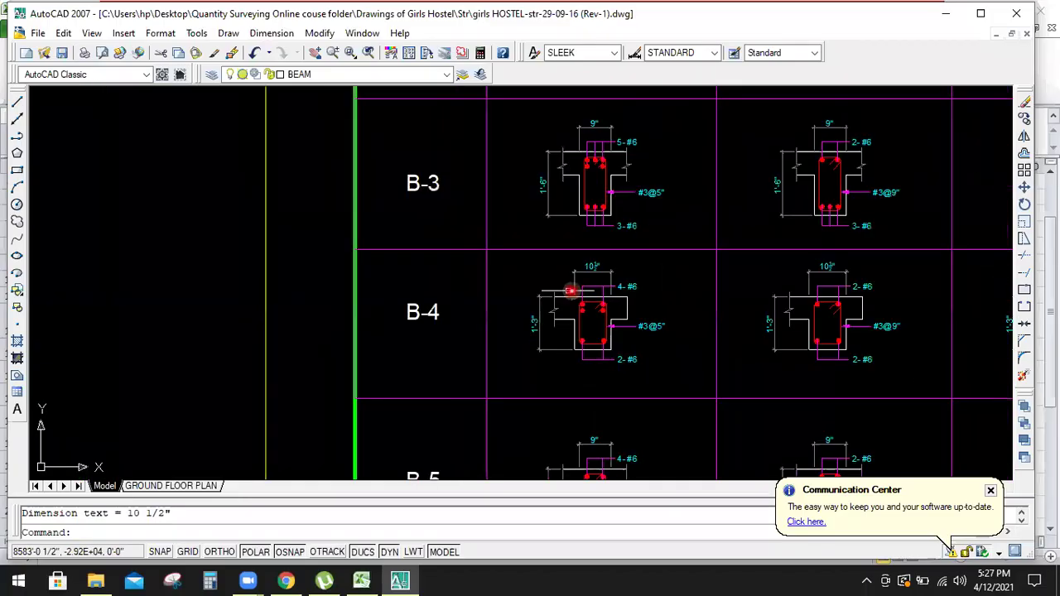
scroll(637, 289, "down", 9)
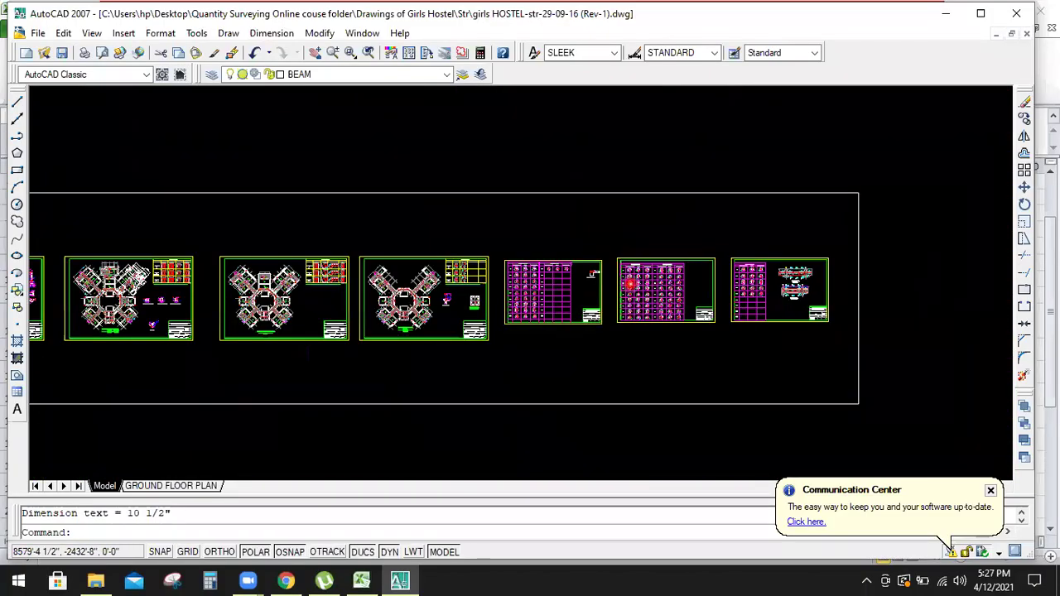
scroll(481, 286, "down", 2)
scroll(480, 287, "up", 5)
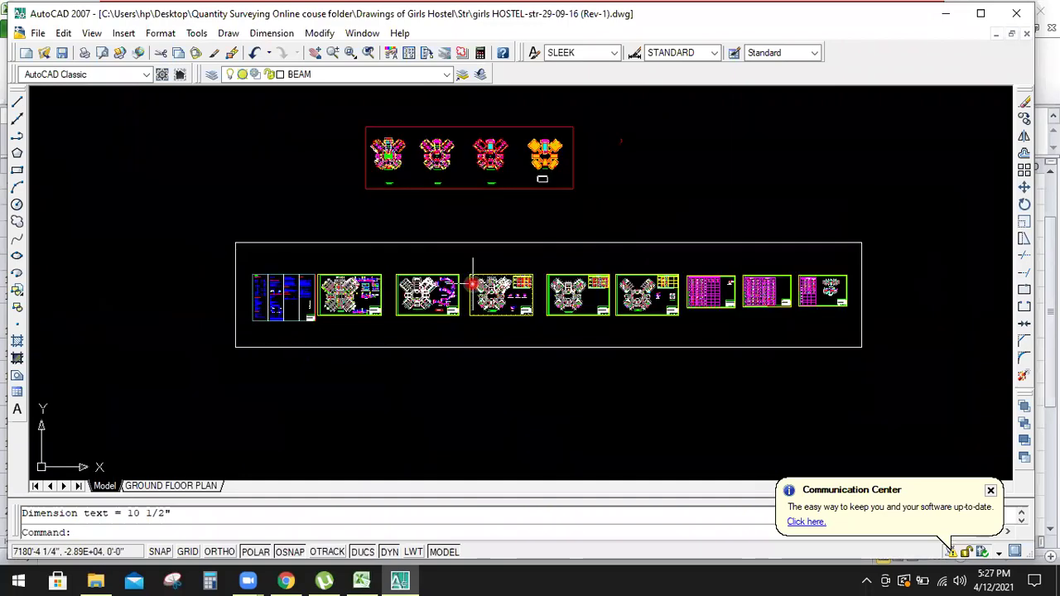
scroll(530, 287, "up", 8)
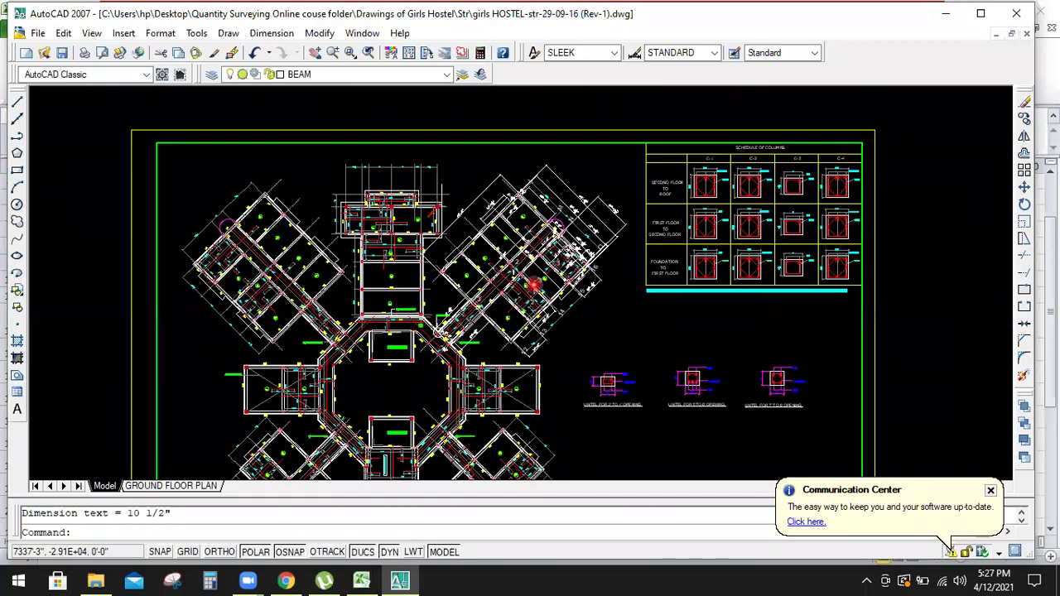
- Examine the row of B-5 beams along grid M in the dimensioned wing to count the spans between axes 12 and 16
scroll(537, 144, "up", 2)
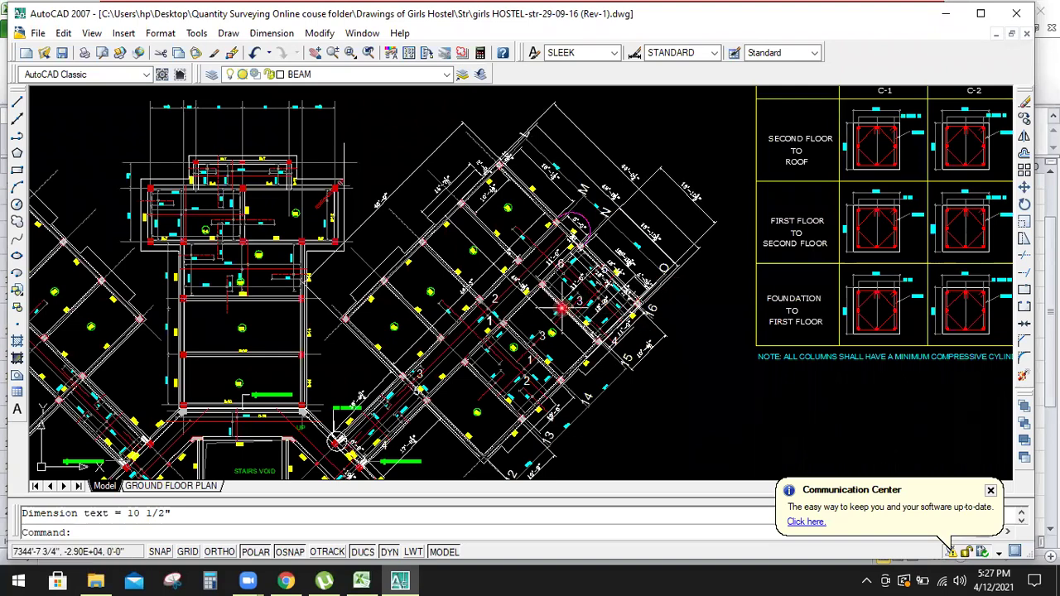
scroll(571, 225, "up", 3)
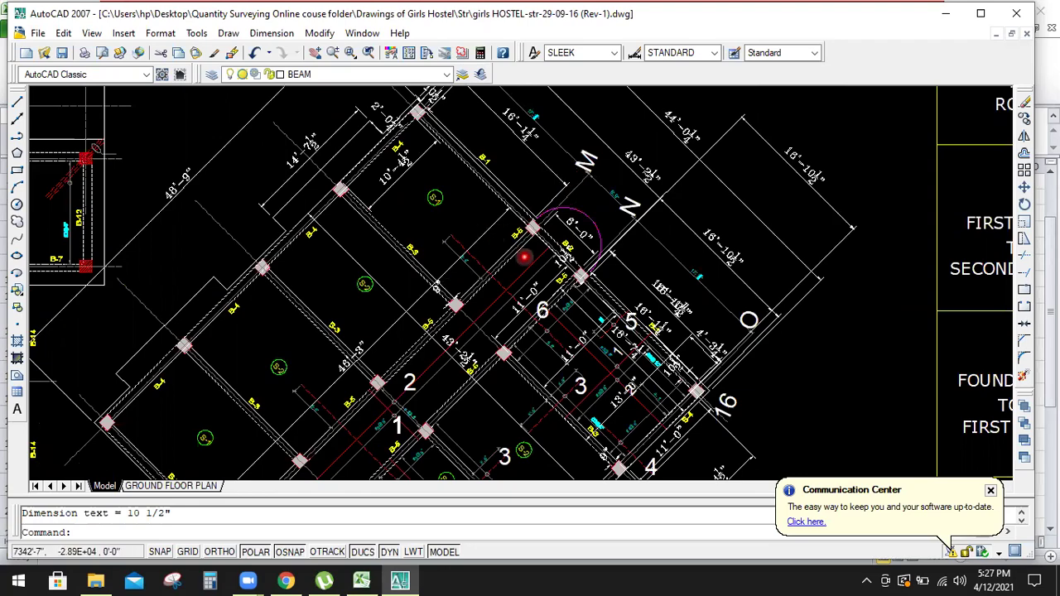
scroll(527, 257, "up", 3)
scroll(456, 260, "down", 3)
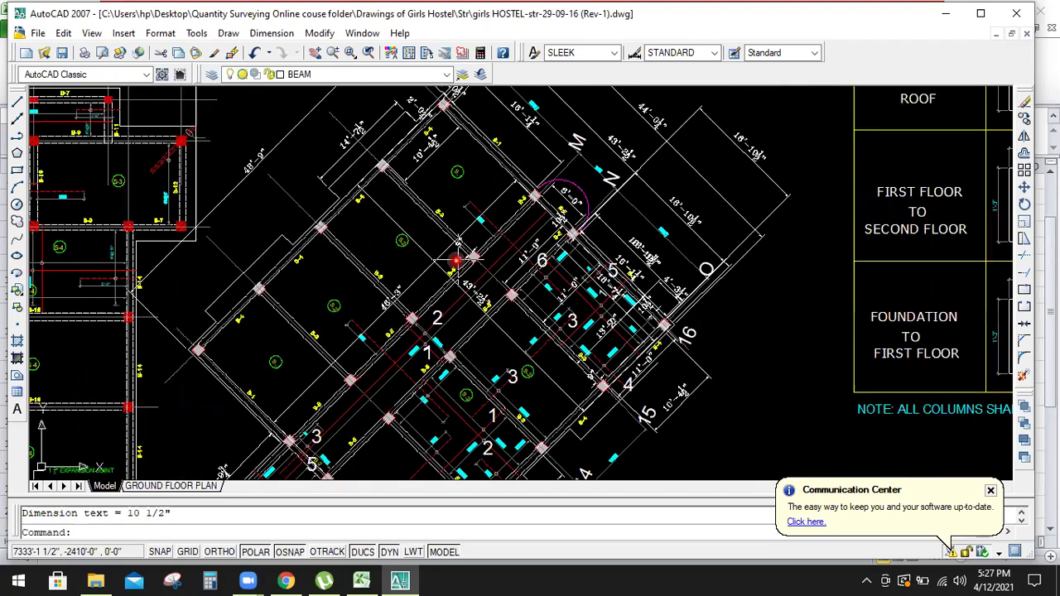
scroll(460, 273, "up", 3)
scroll(464, 274, "down", 3)
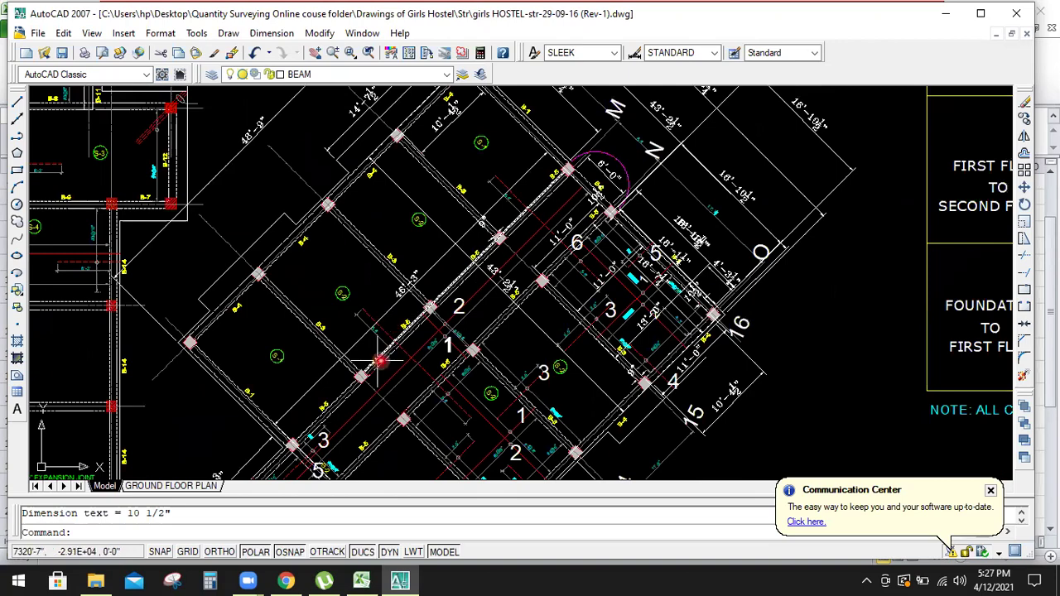
scroll(381, 358, "up", 3)
scroll(393, 331, "down", 2)
scroll(319, 421, "up", 3)
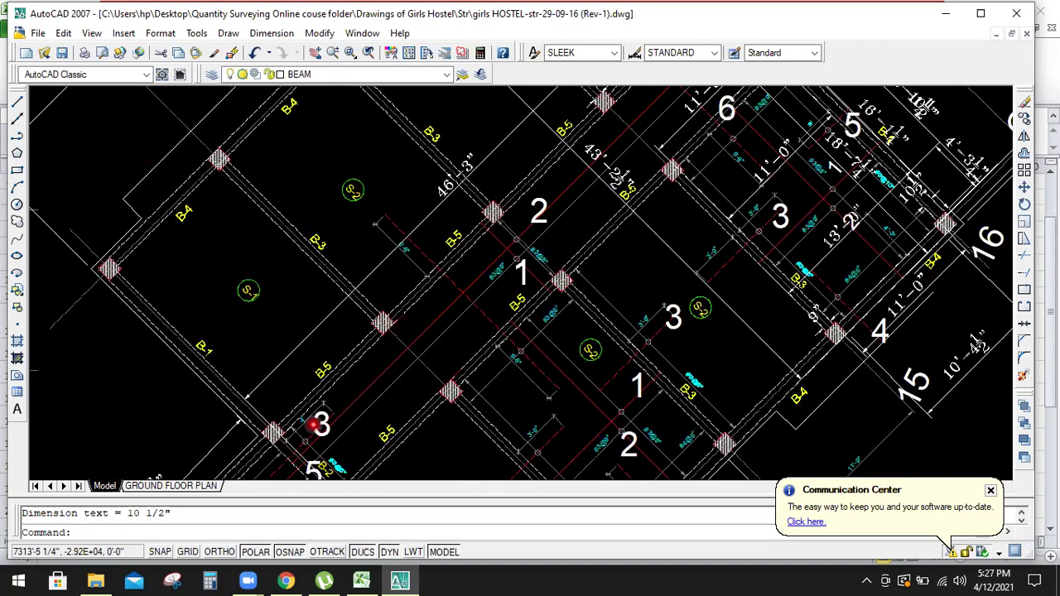
scroll(339, 331, "down", 2)
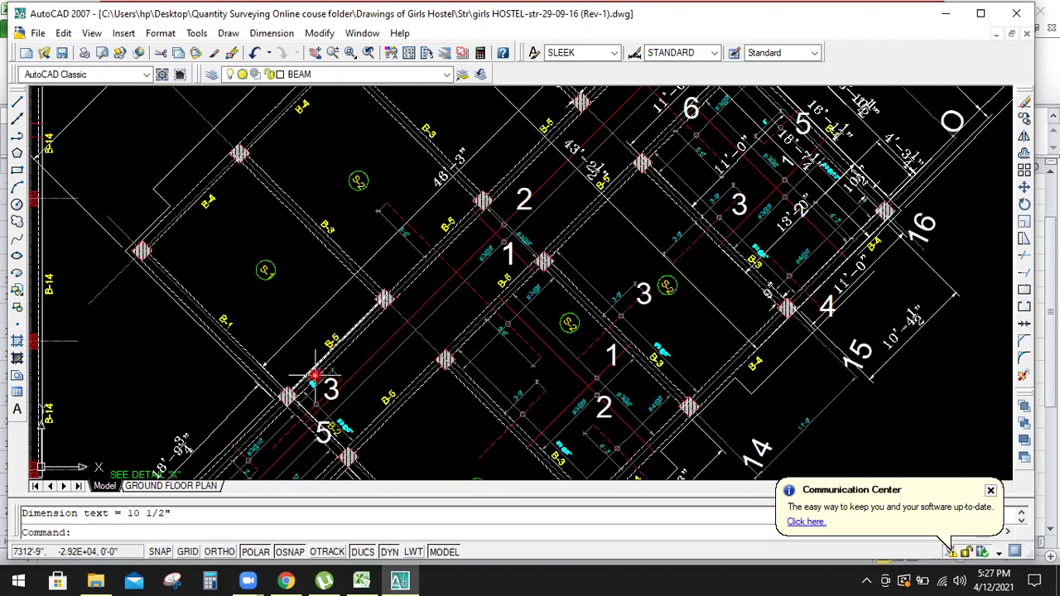
scroll(430, 352, "down", 4)
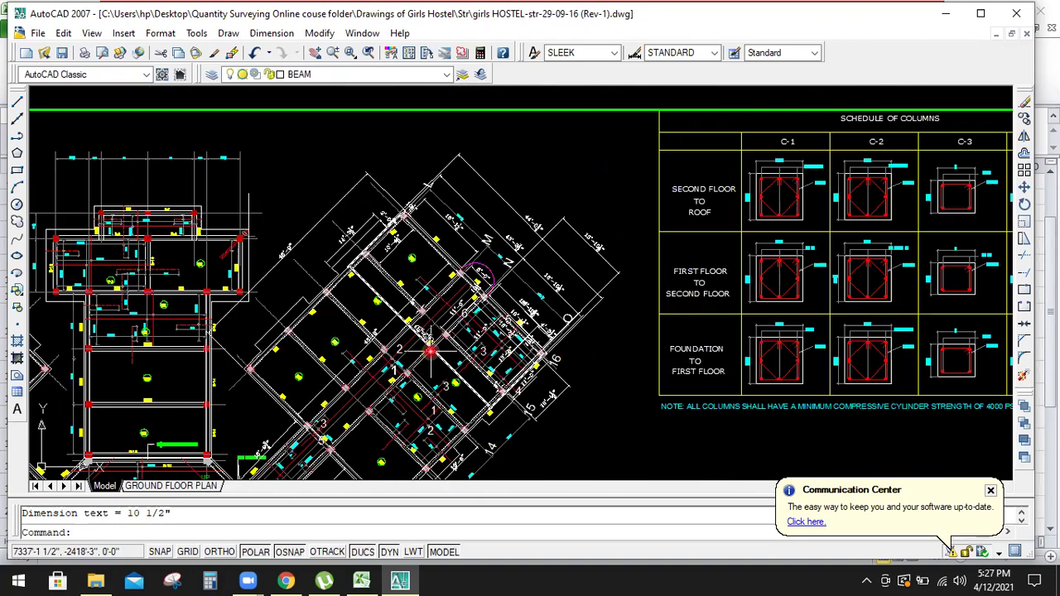
- Examine the parallel row of B-5 beams along grid N, following its spans from axis 16 to axis 12
scroll(451, 298, "up", 3)
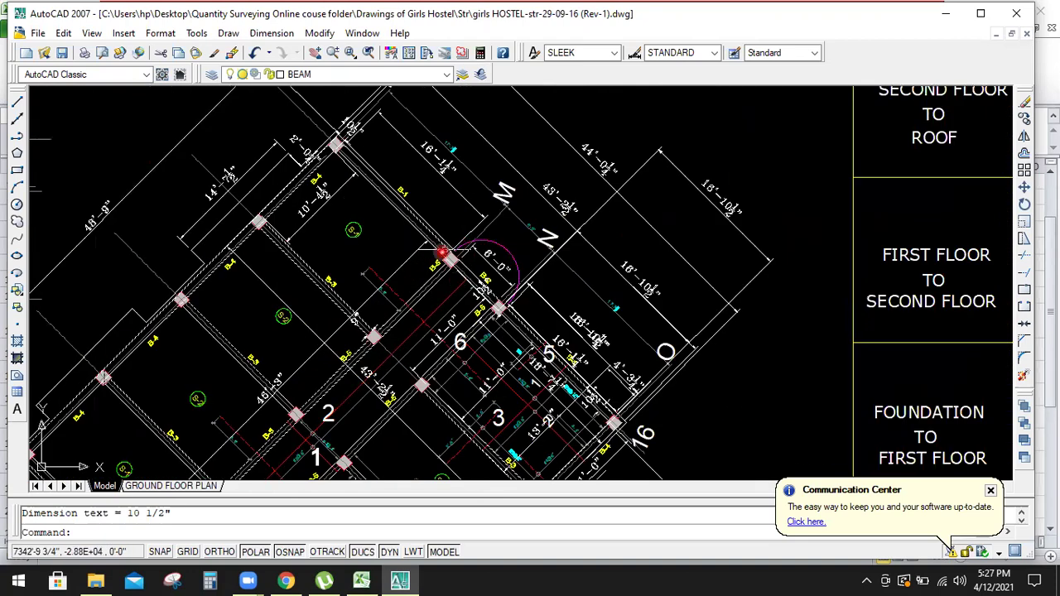
scroll(420, 294, "up", 2)
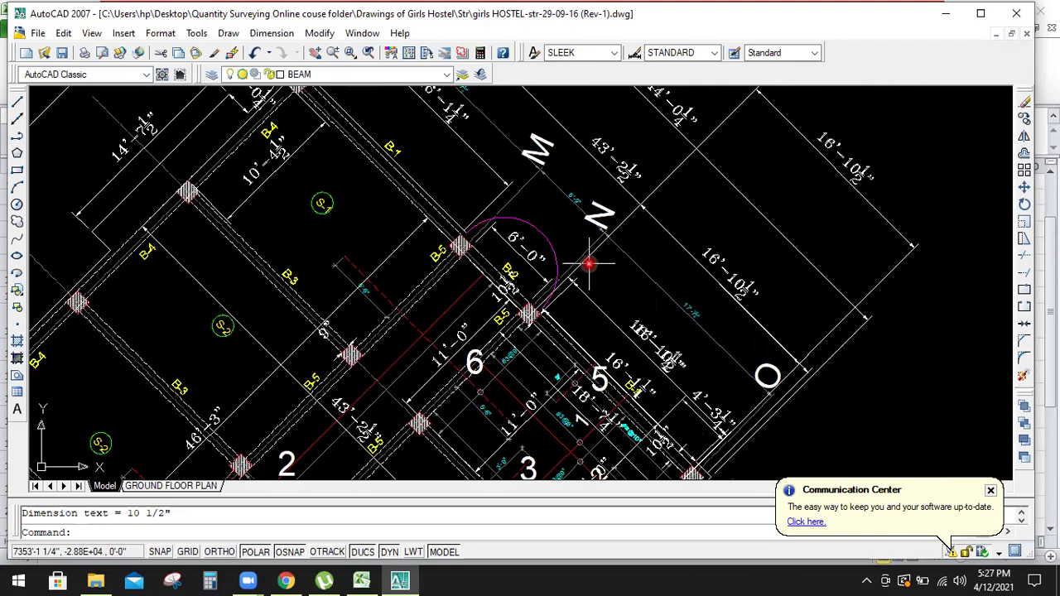
scroll(503, 345, "up", 4)
scroll(511, 298, "down", 3)
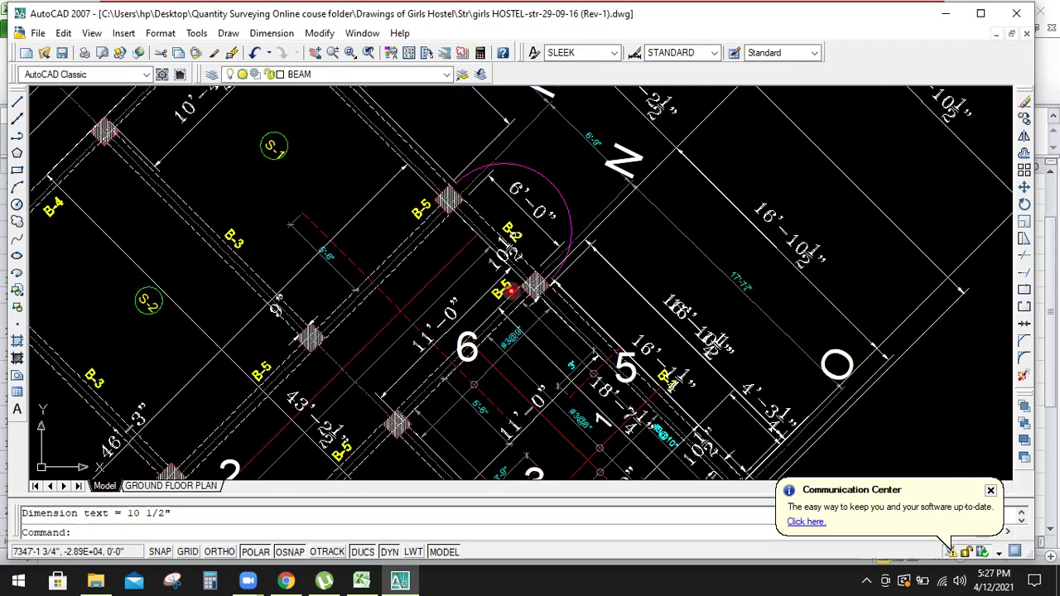
scroll(511, 290, "down", 5)
scroll(447, 344, "up", 5)
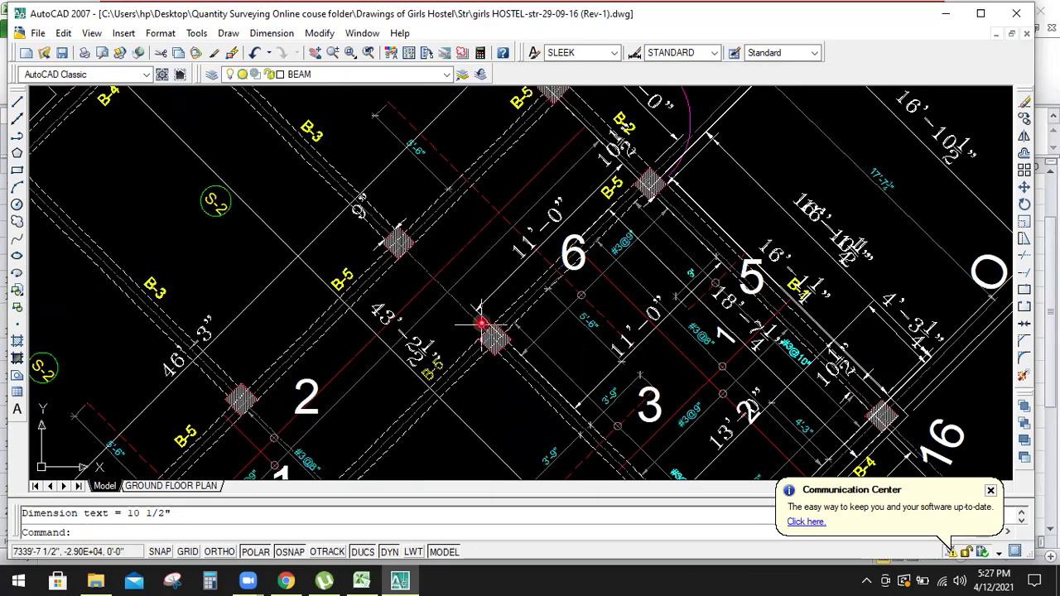
scroll(480, 323, "down", 5)
scroll(389, 439, "up", 5)
scroll(428, 376, "down", 4)
scroll(364, 409, "up", 4)
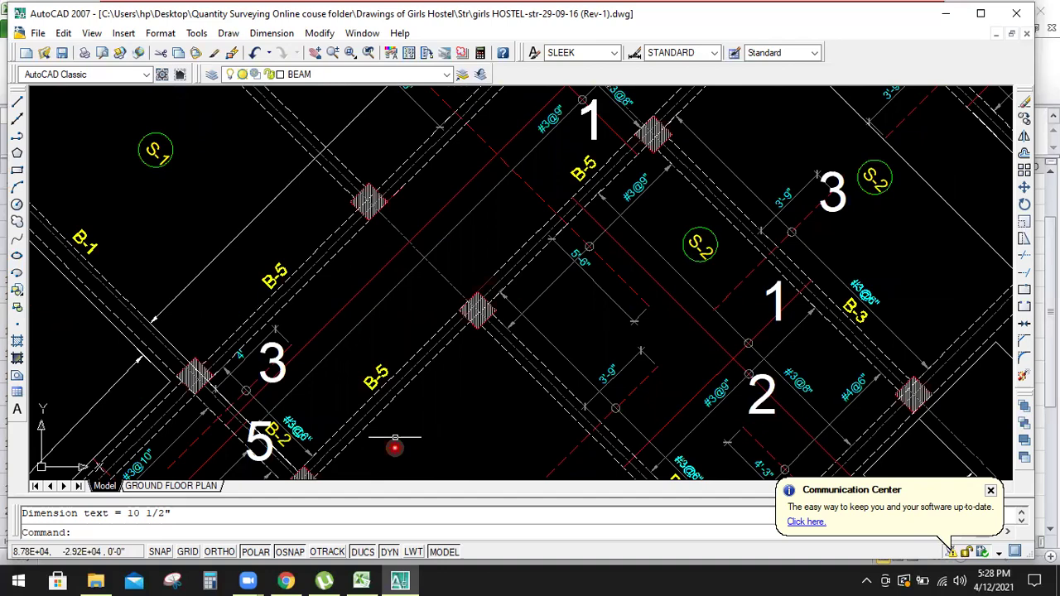
scroll(452, 365, "down", 5)
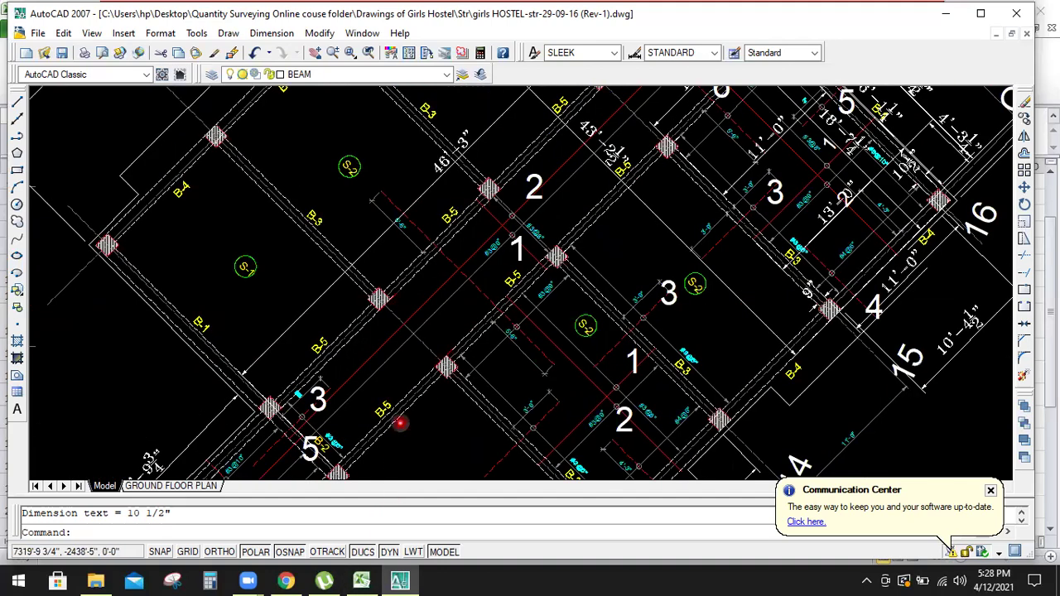
scroll(542, 274, "up", 2)
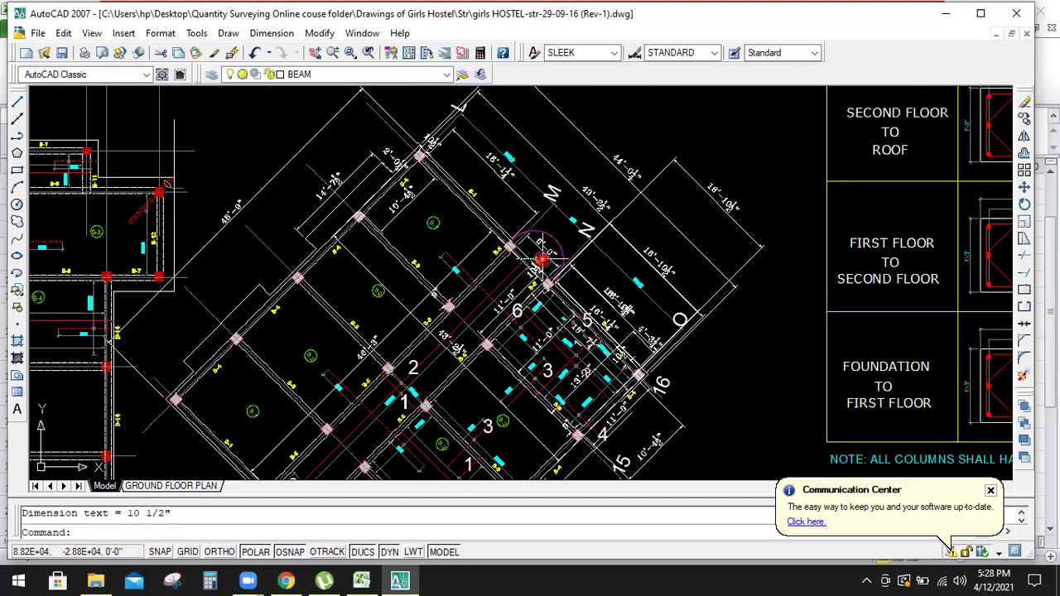
- Switch to Excel and enter "B-5 AT GRID M & N axis 12 to 16" in B15 with 8 as the number in C15
left_click(365, 580)
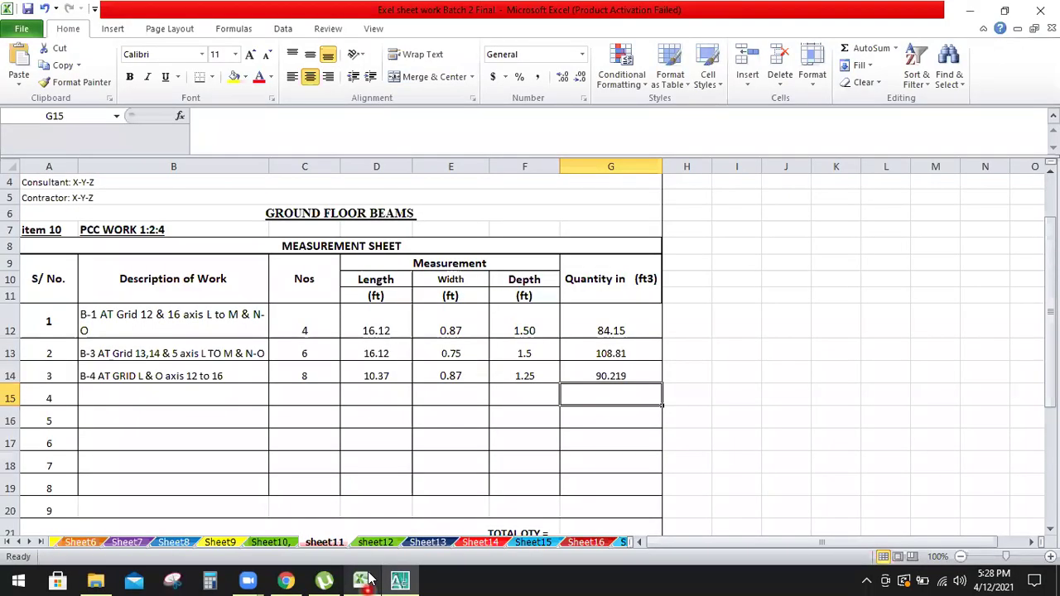
left_click(205, 399)
type("B-5 AT GRID M & N axis 12 to 16")
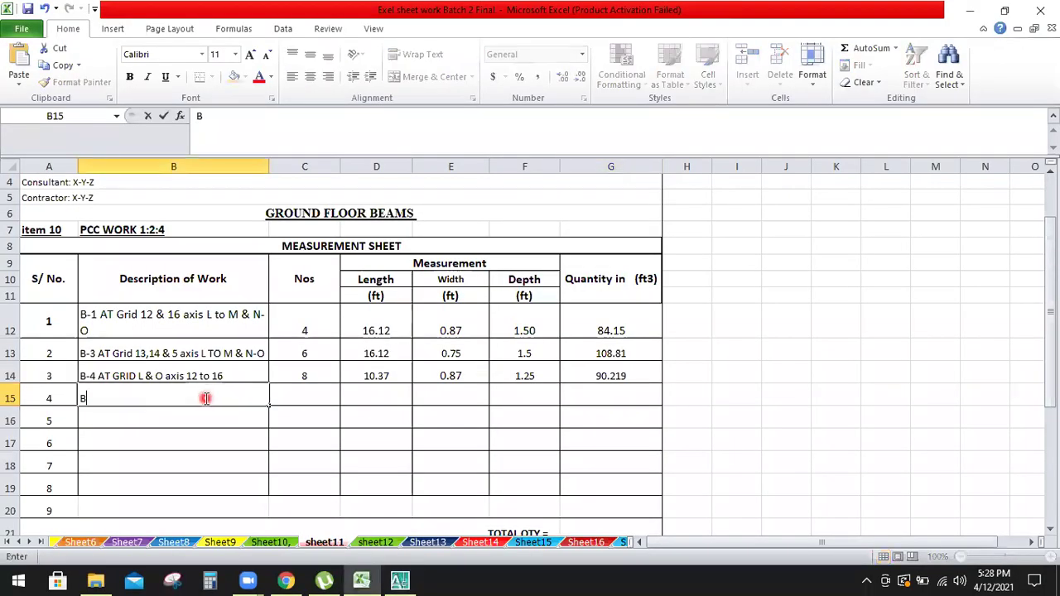
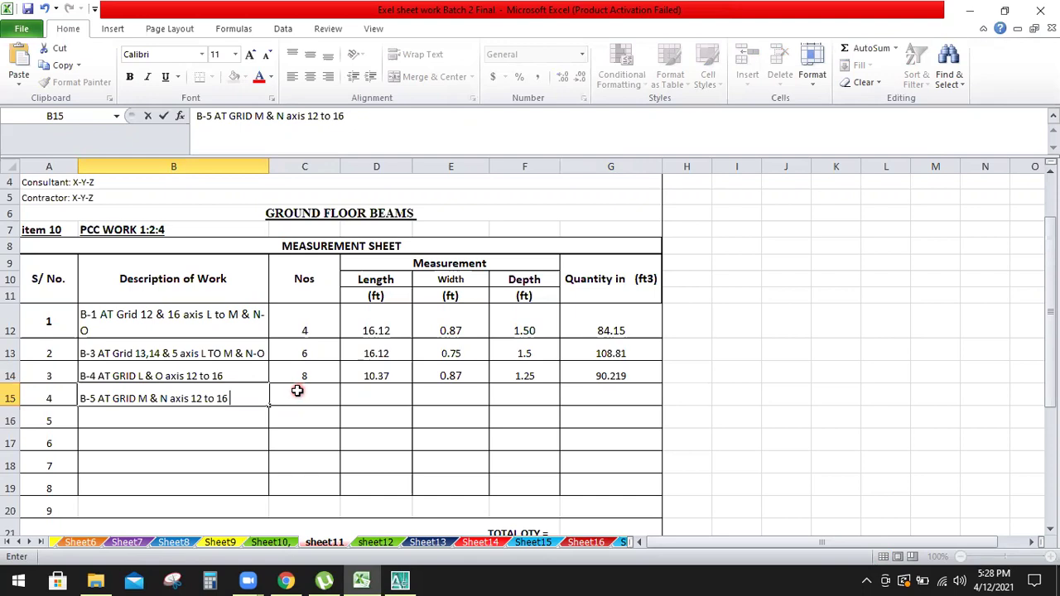
left_click(297, 392)
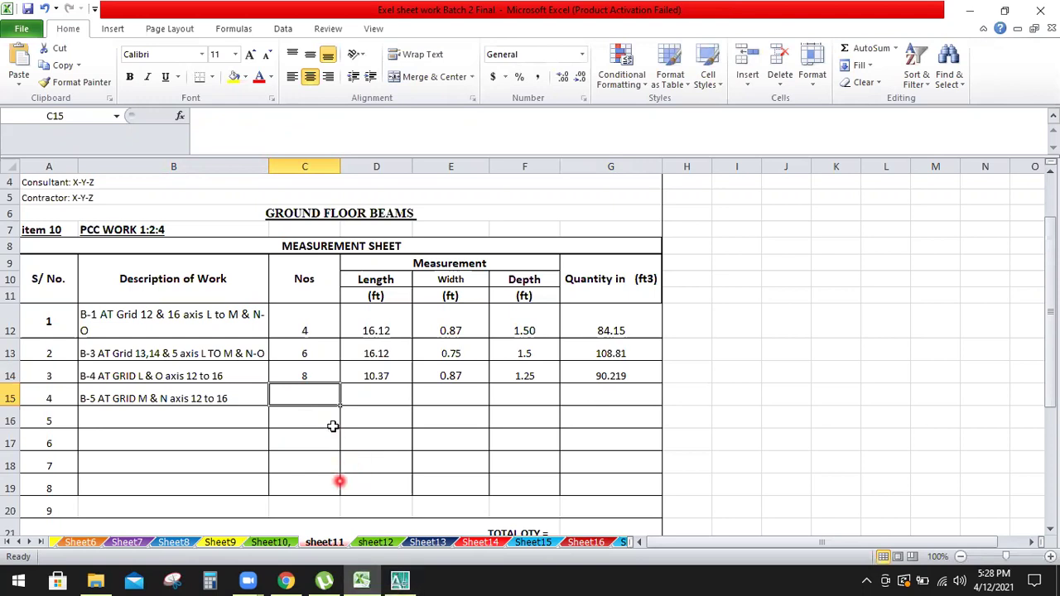
type("8")
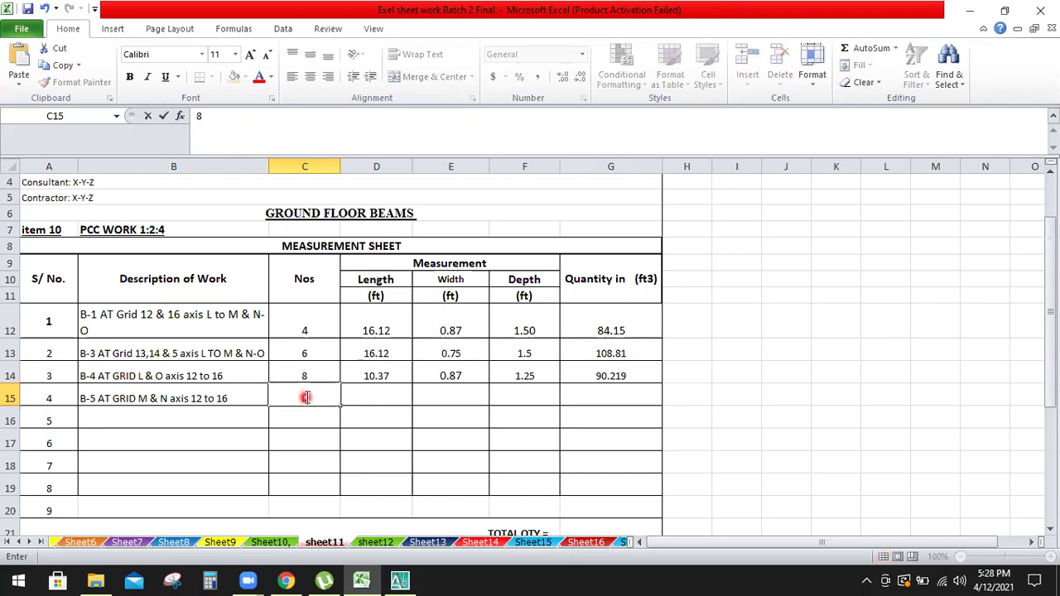
key("Tab")
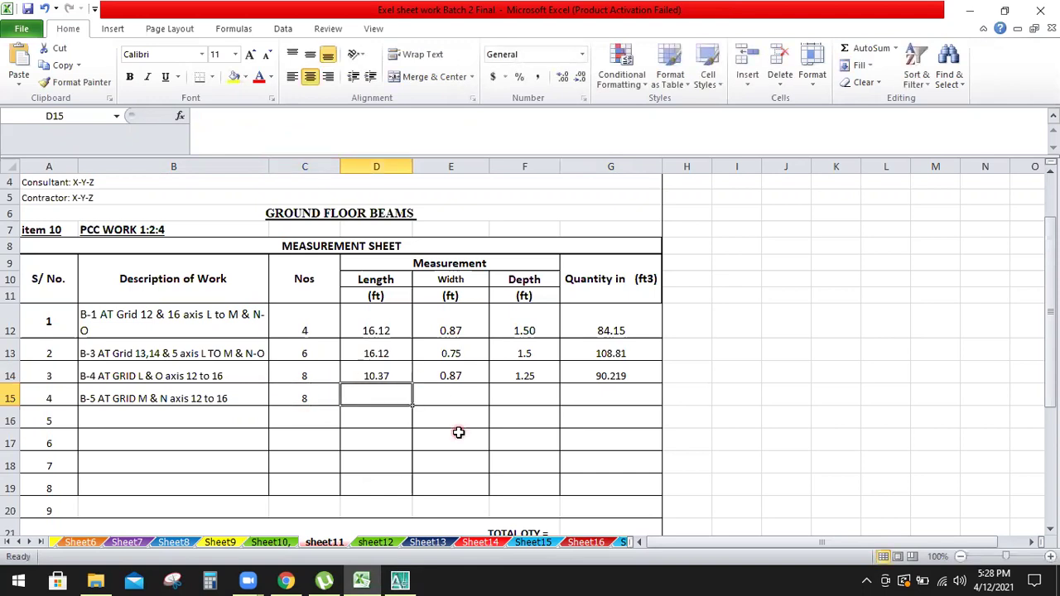
scroll(649, 462, "up", 1)
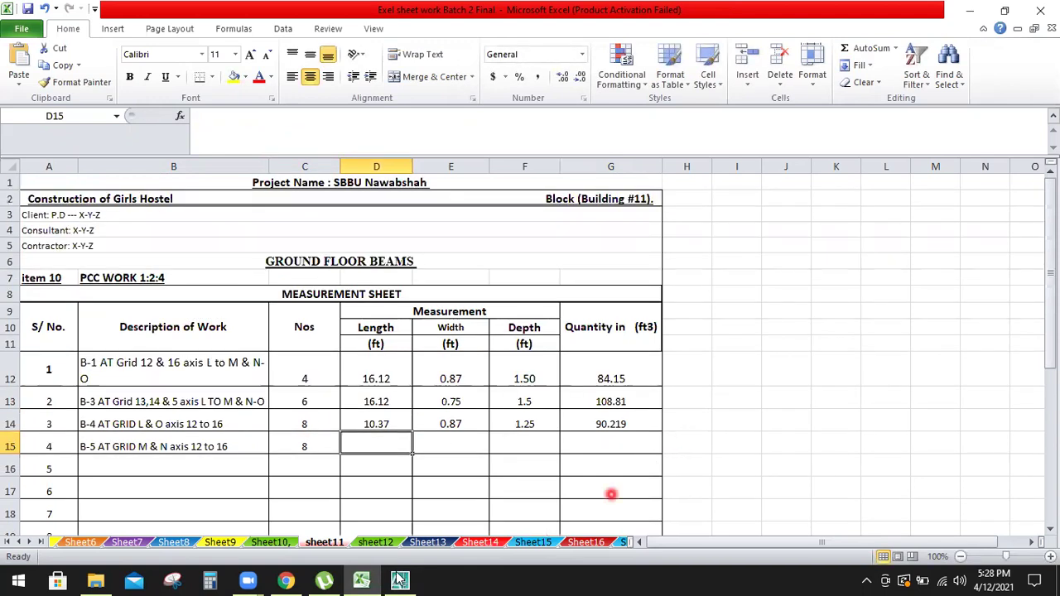
- Check the B-5 span against the dimensioned B-4 span in AutoCAD and enter the B-5 length as 10.37 ft in Excel cell D15
left_click(398, 580)
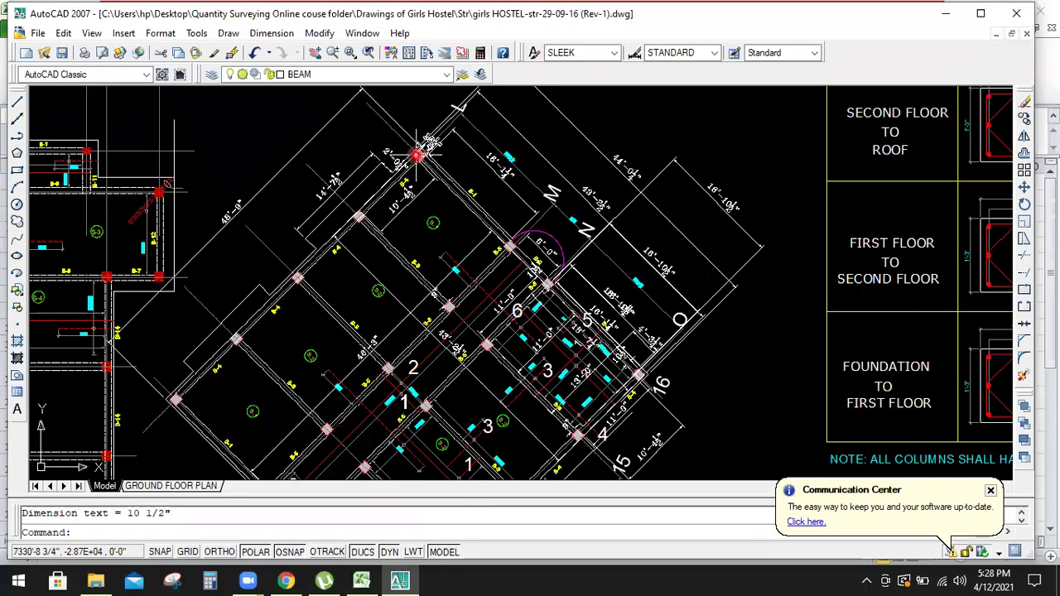
scroll(390, 195, "up", 4)
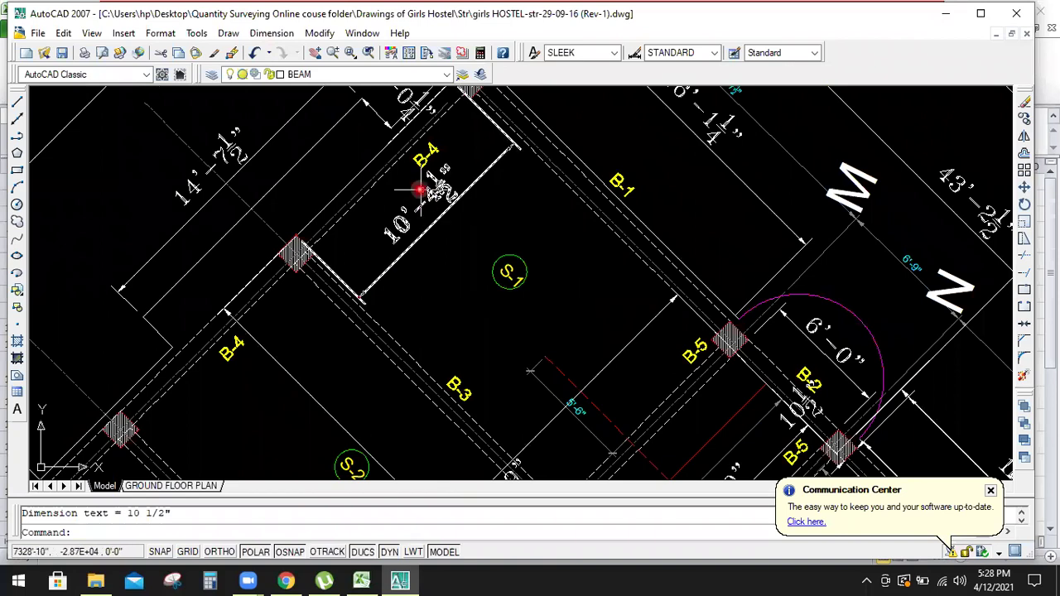
scroll(418, 194, "down", 4)
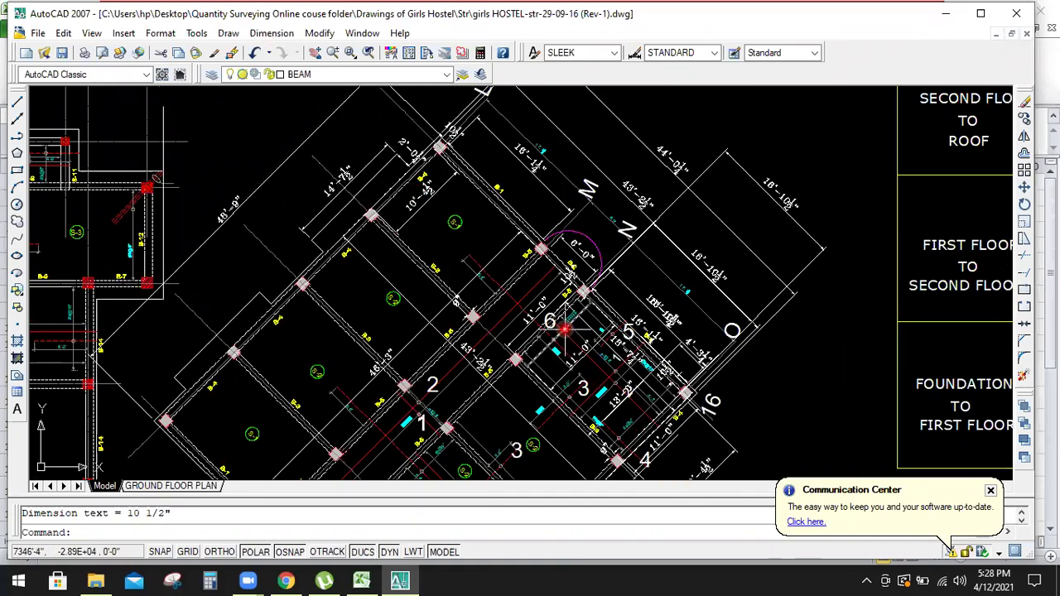
scroll(554, 326, "up", 4)
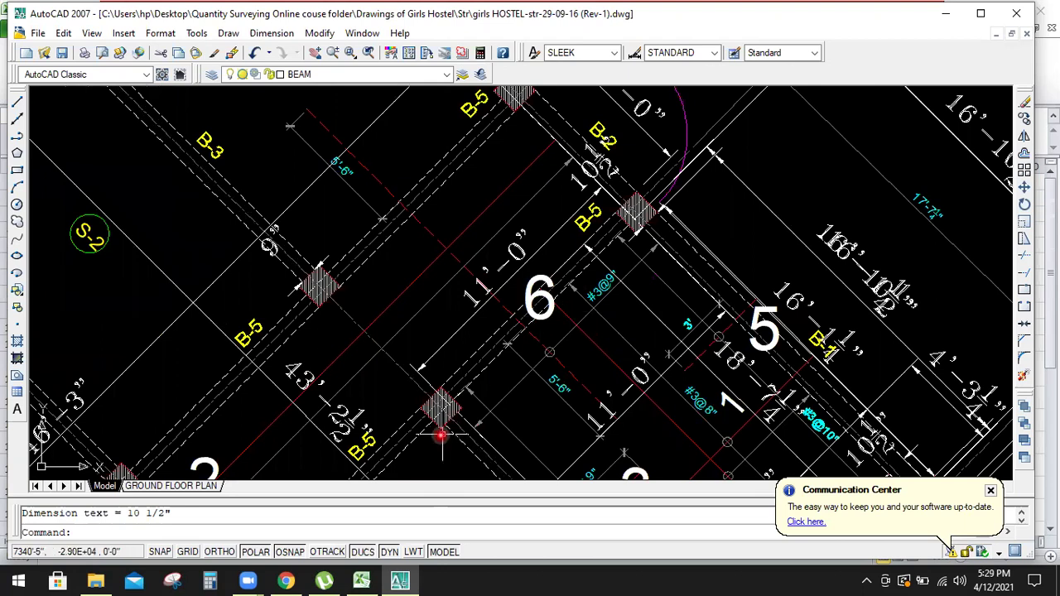
left_click(379, 578)
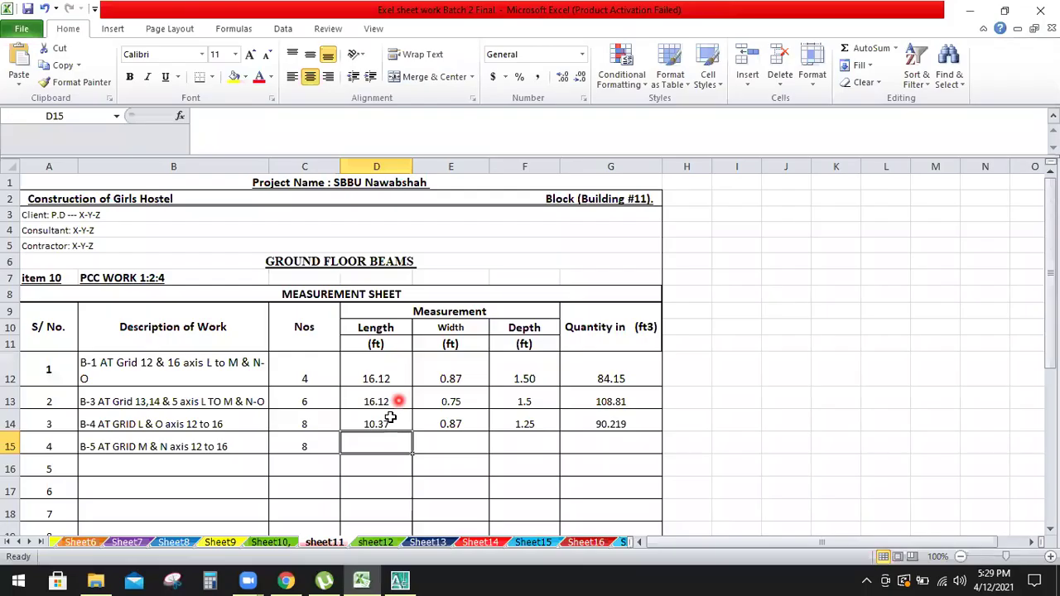
type("10.37")
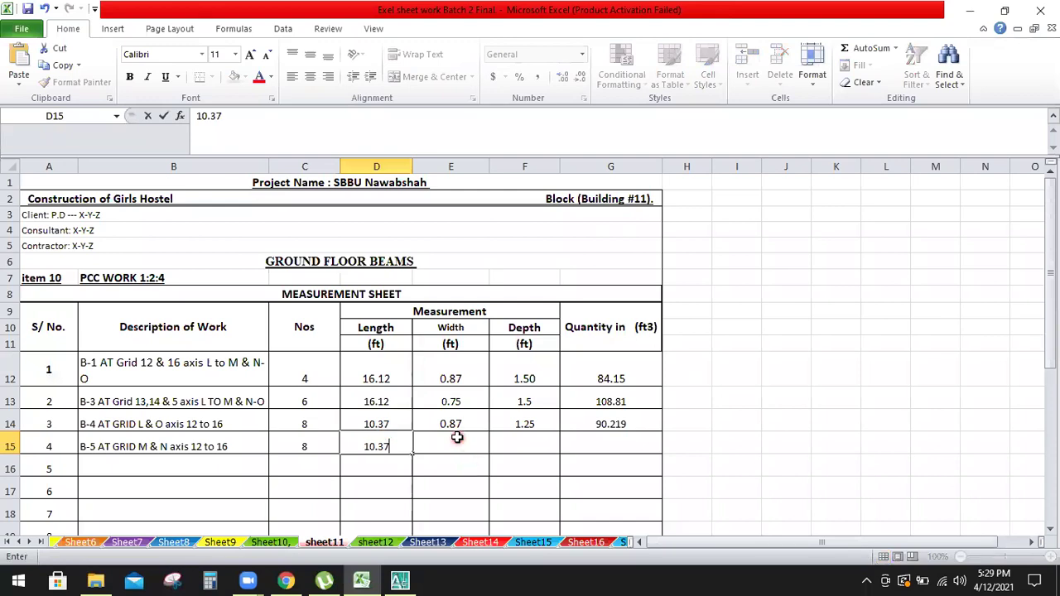
left_click(456, 437)
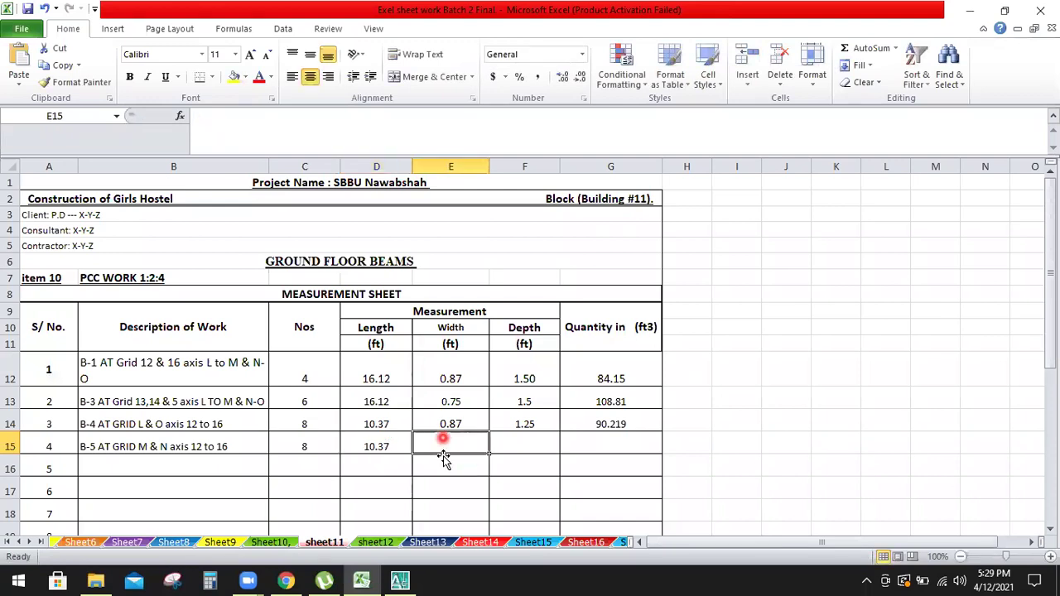
- Switch to AutoCAD and place an aligned dimension across the width of the B-5 beam beside the column at grid N and axis 16
left_click(400, 580)
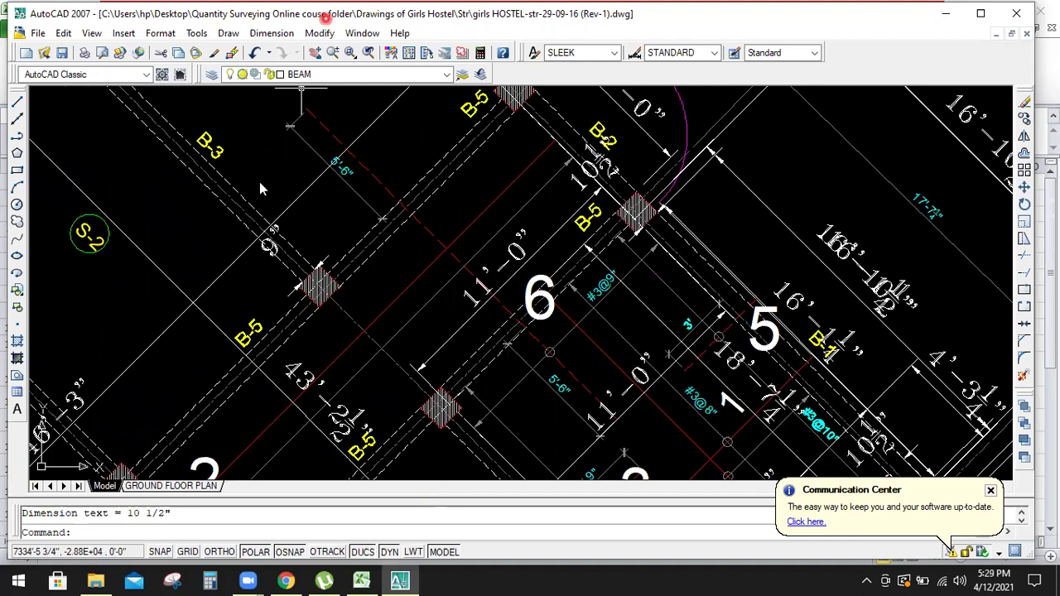
left_click(272, 33)
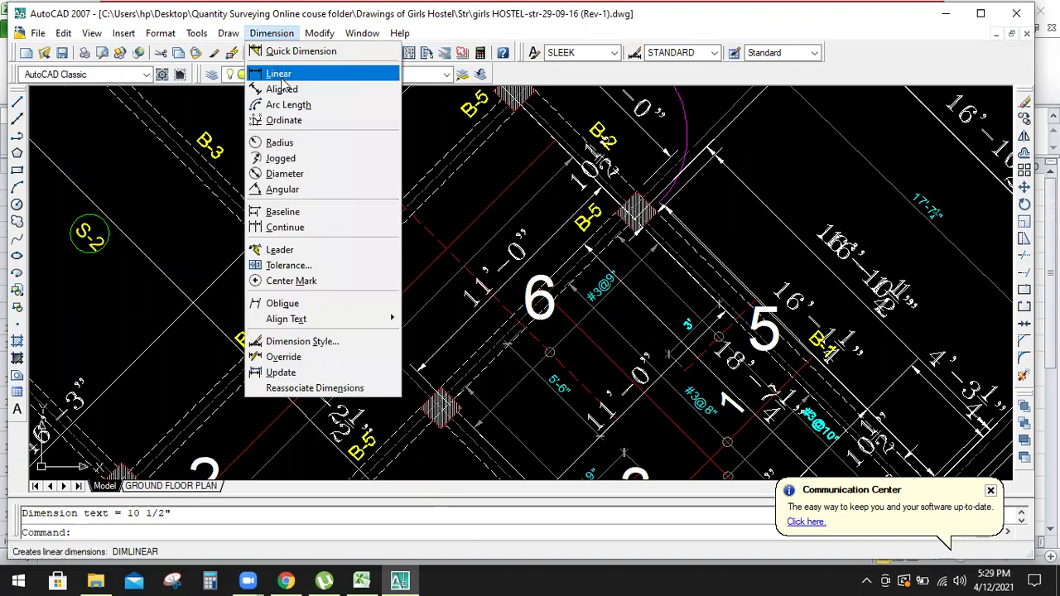
left_click(282, 90)
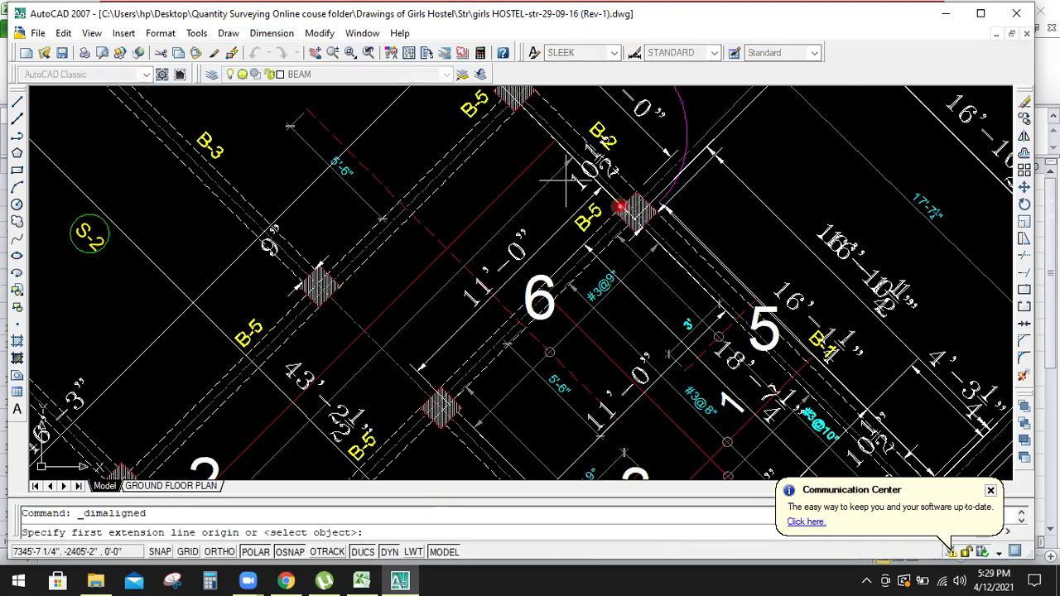
scroll(627, 208, "up", 2)
scroll(617, 215, "up", 2)
scroll(584, 243, "up", 2)
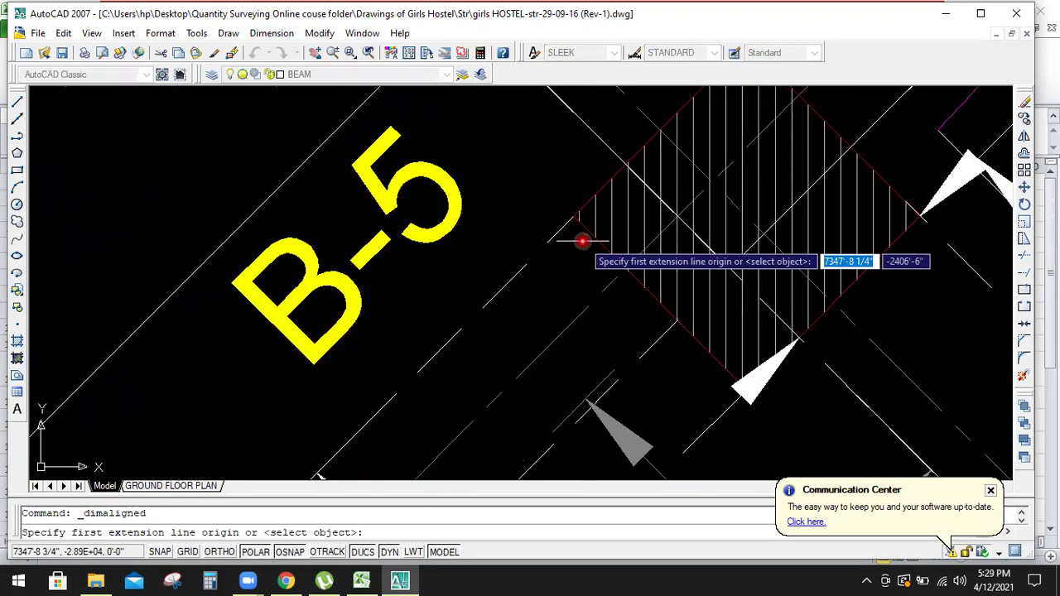
left_click(573, 216)
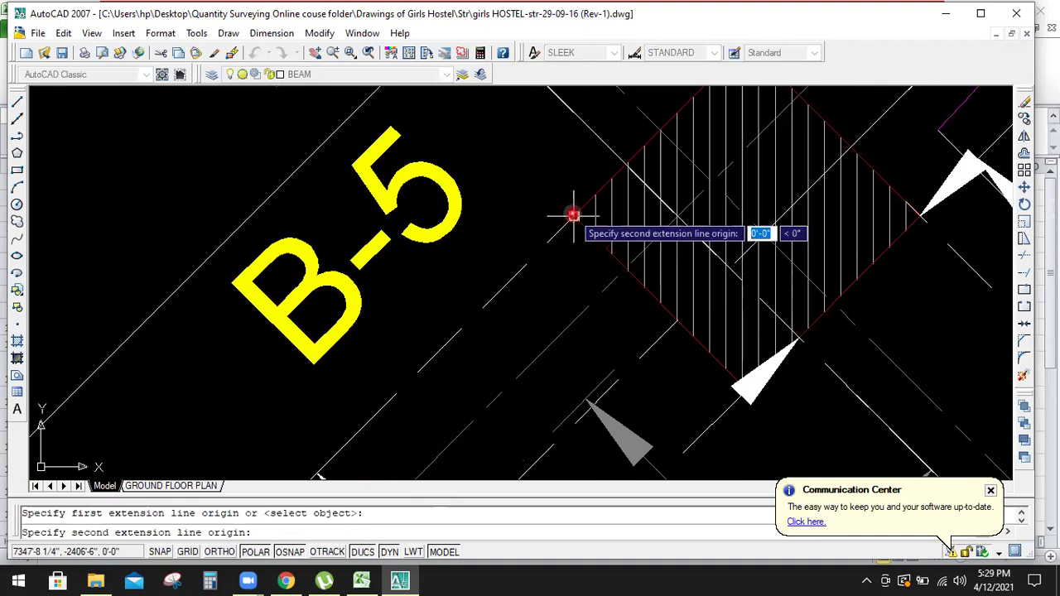
left_click(677, 321)
scroll(678, 321, "down", 3)
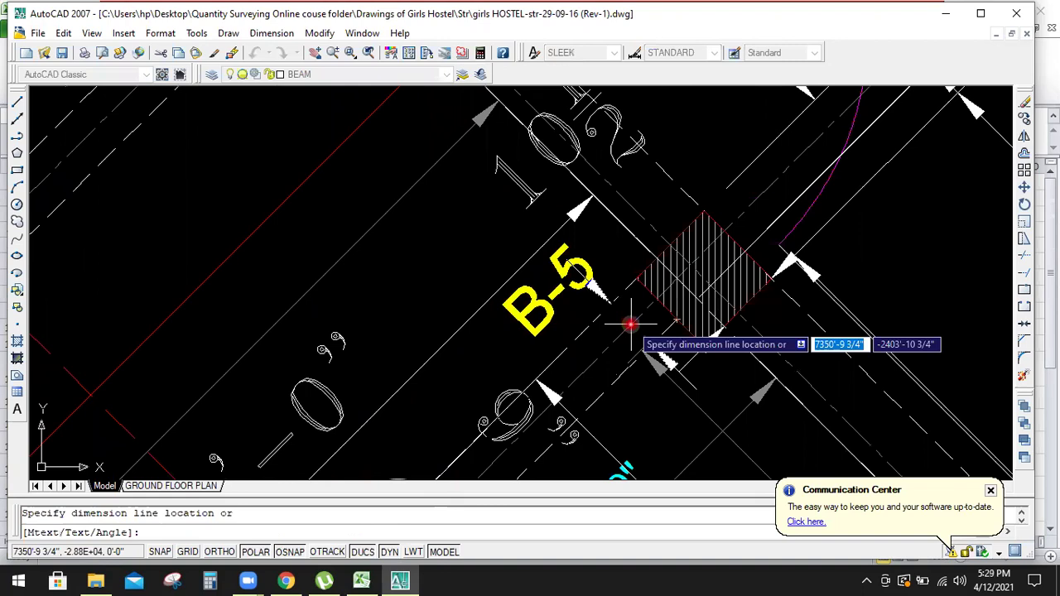
left_click(554, 377)
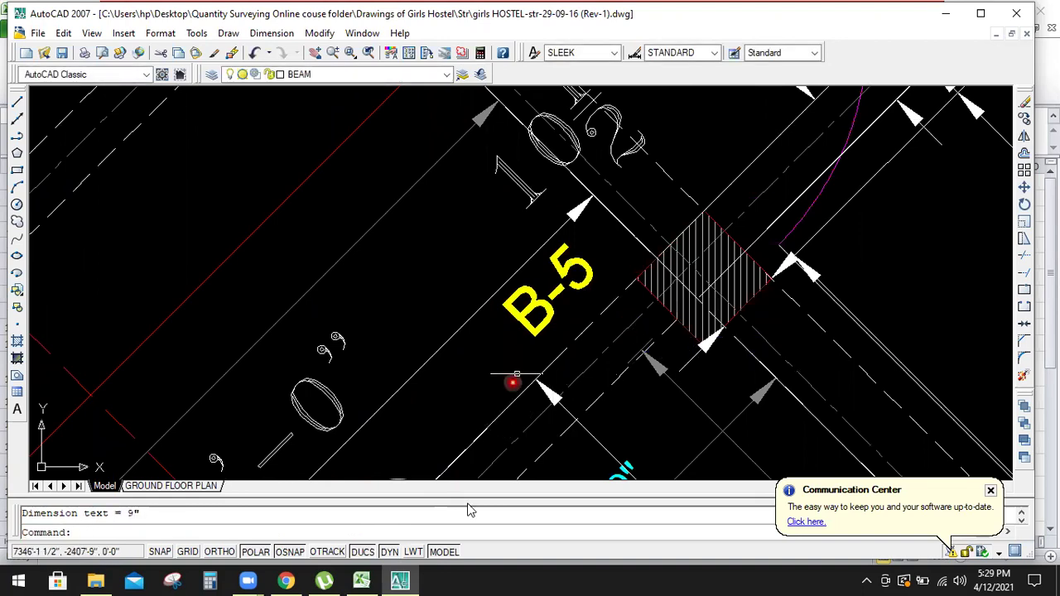
- Switch to Excel and enter the B-5 width as 0.75 ft in cell E15
left_click(361, 580)
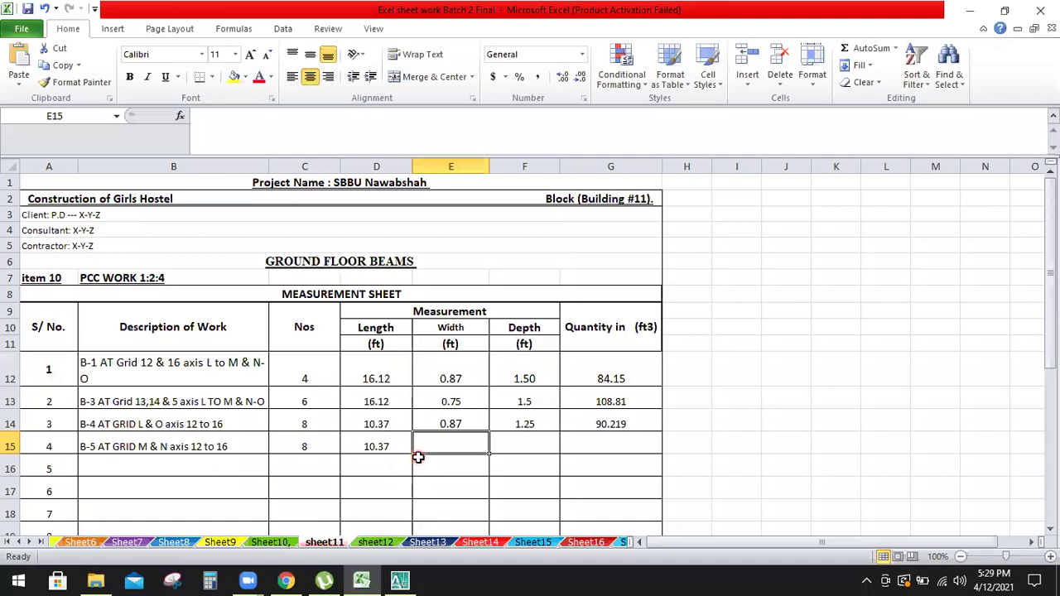
type("0.75")
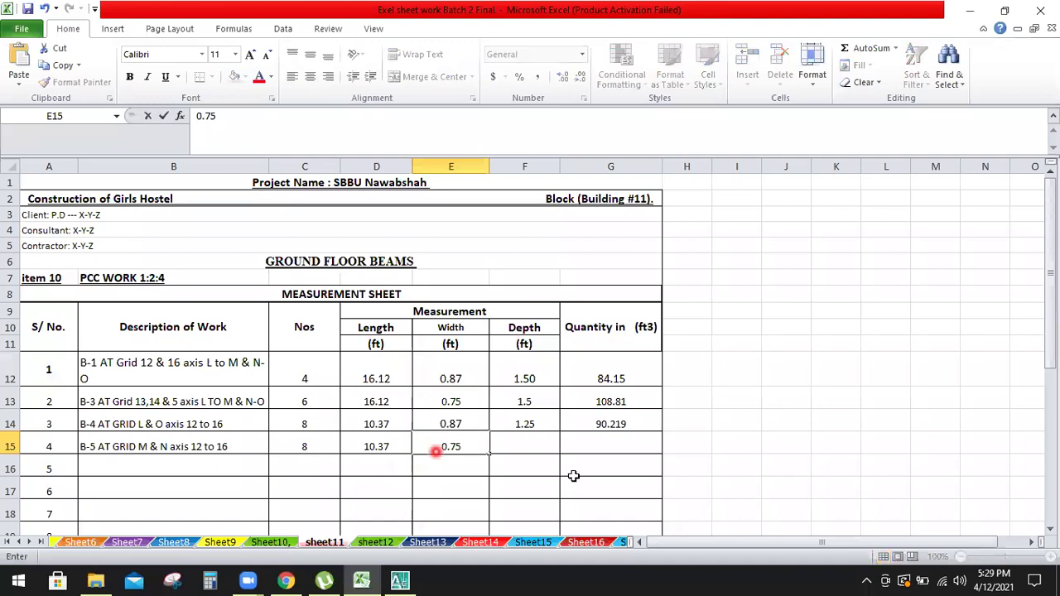
left_click(528, 443)
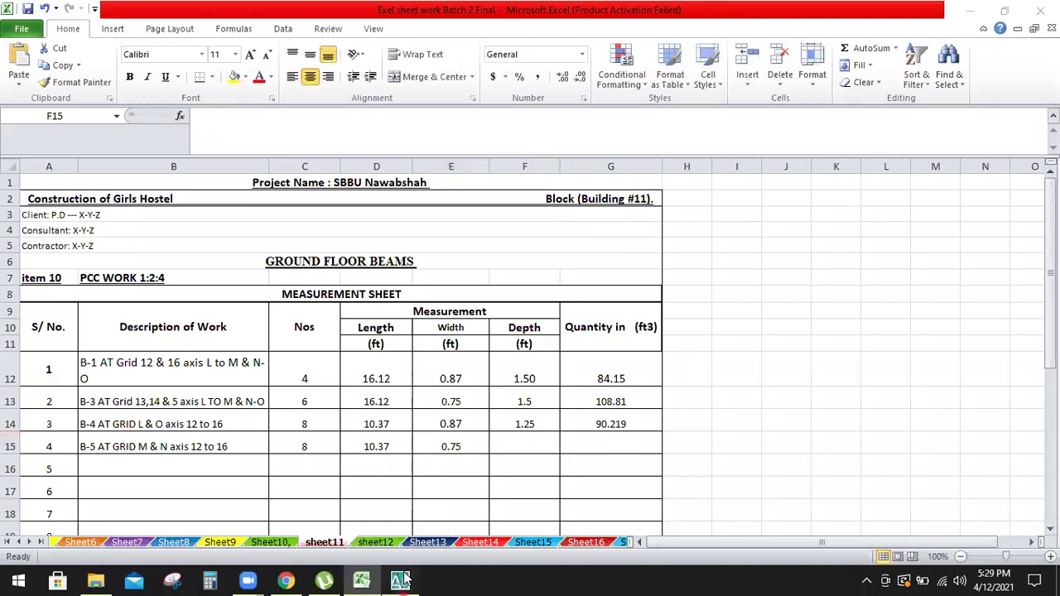
- Switch to the AutoCAD structural drawing and look up the B-5 cross-section in the Schedule of Beams
left_click(400, 579)
scroll(406, 336, "down", 6)
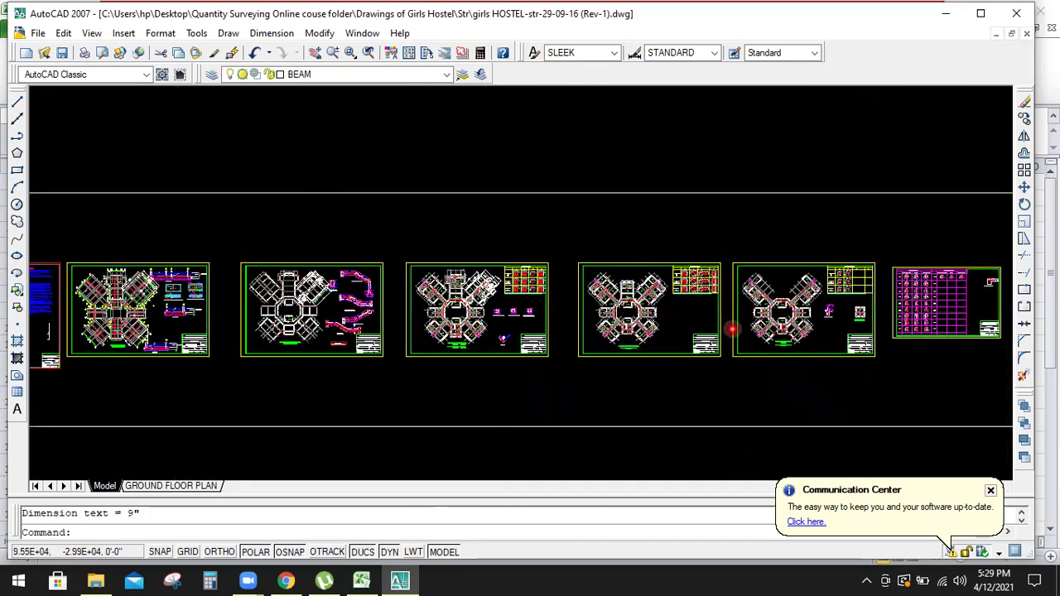
scroll(729, 329, "down", 5)
scroll(859, 324, "up", 4)
scroll(859, 325, "up", 6)
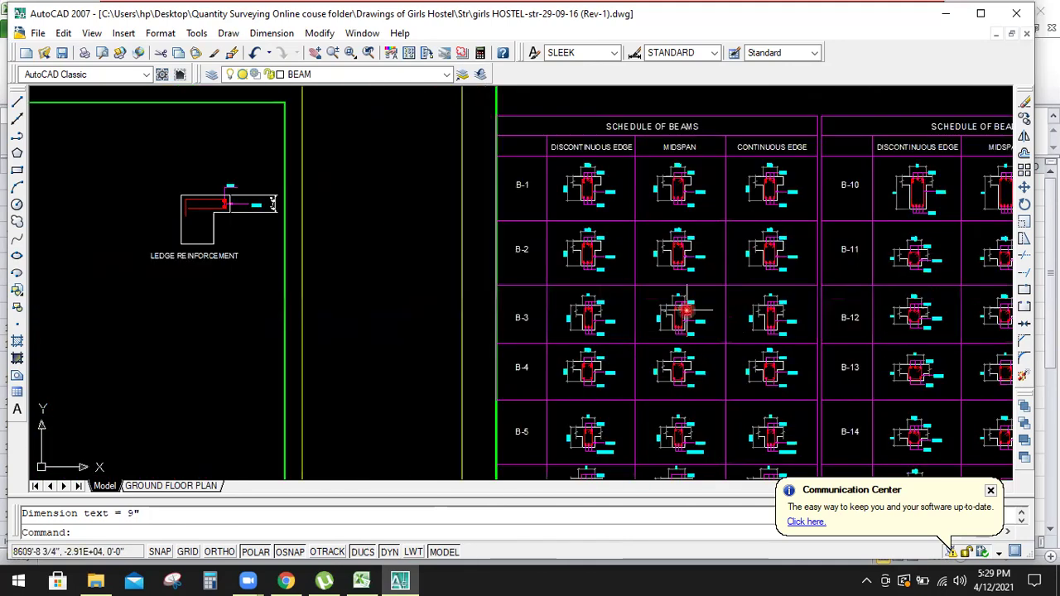
scroll(696, 339, "down", 2)
scroll(638, 359, "up", 2)
scroll(579, 429, "up", 6)
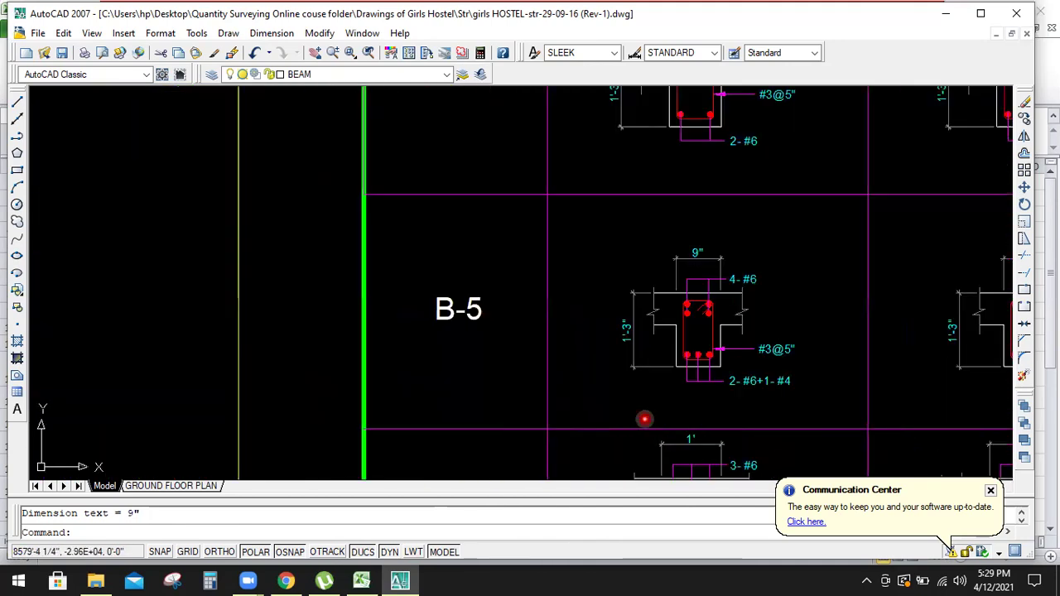
scroll(662, 273, "up", 2)
scroll(710, 258, "up", 1)
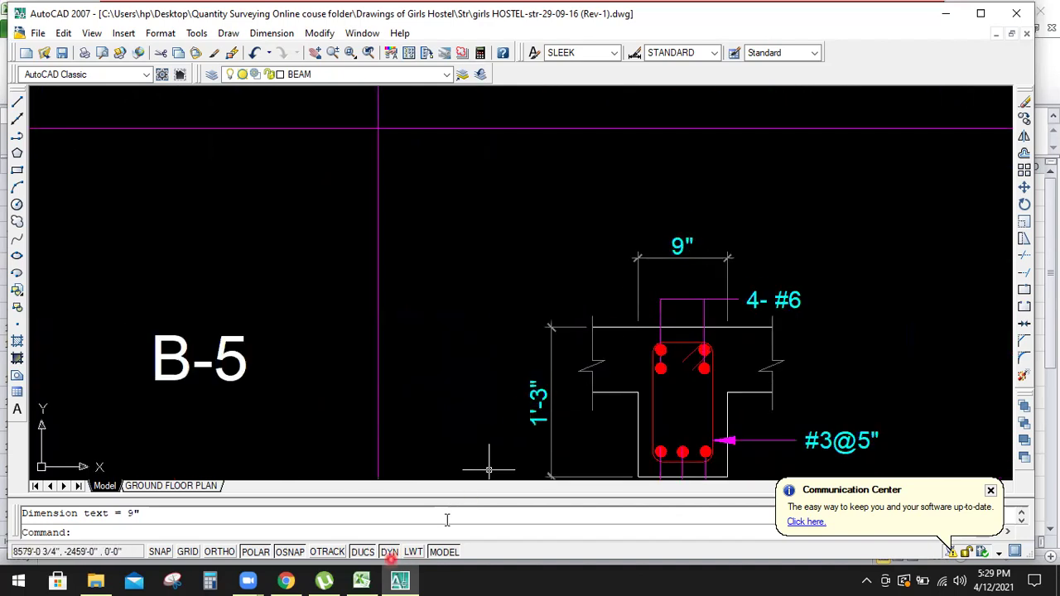
- Return to the Excel measurement sheet, enter a depth of 1.25 for B-5, and calculate its quantity with =C15*D15*E15*F15
left_click(363, 580)
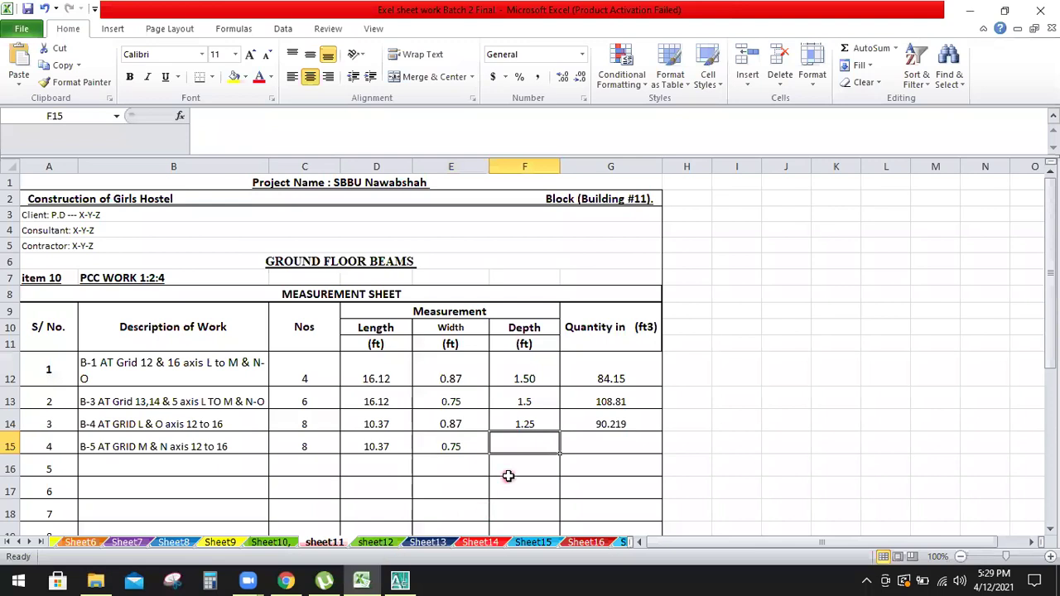
type("1.25")
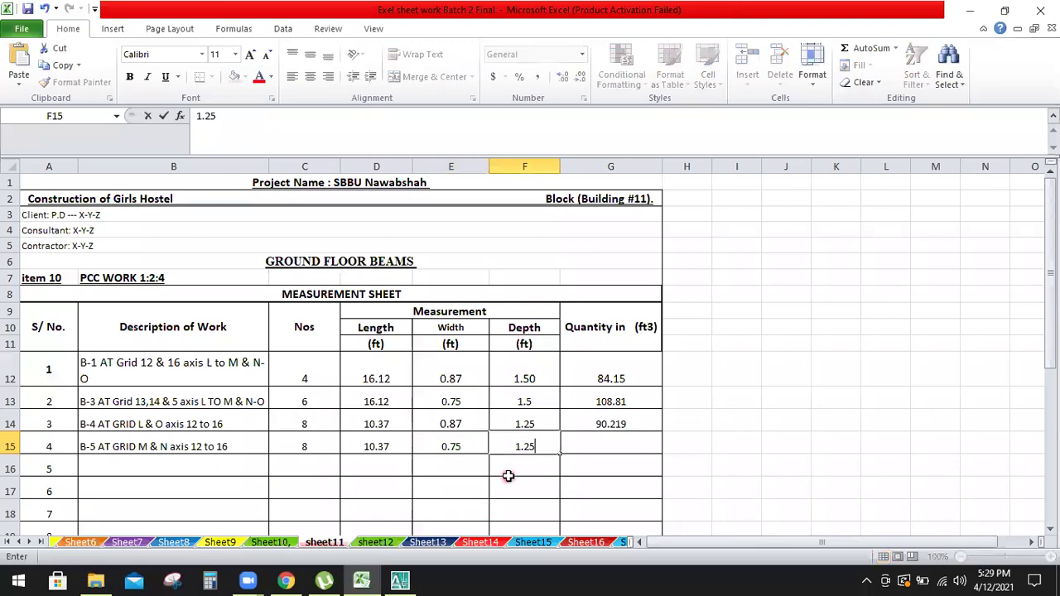
left_click(613, 448)
type("=")
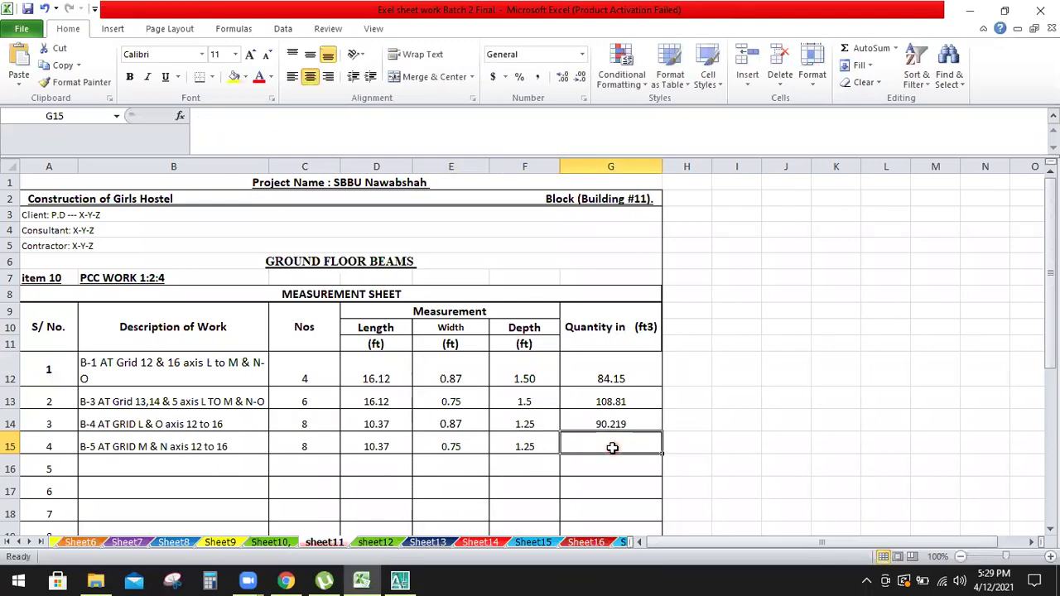
left_click(294, 444)
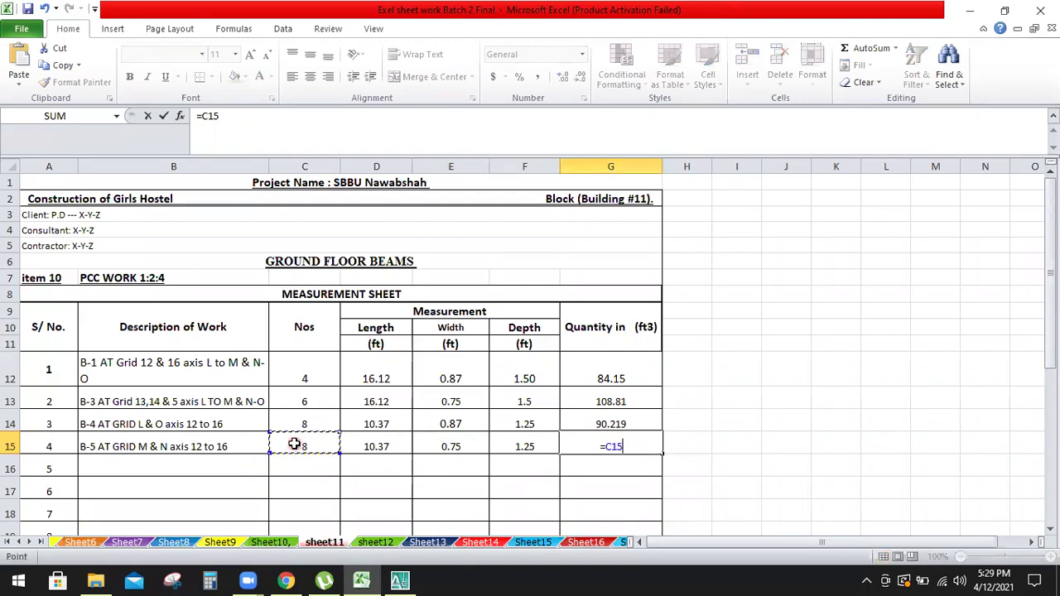
type("*")
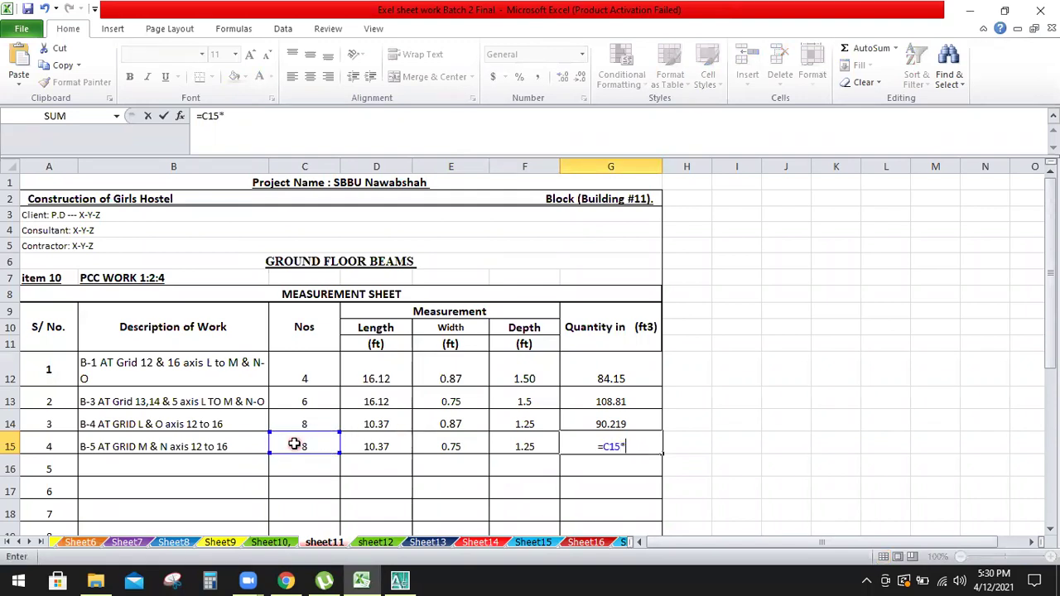
left_click(378, 446)
type("*")
left_click(455, 446)
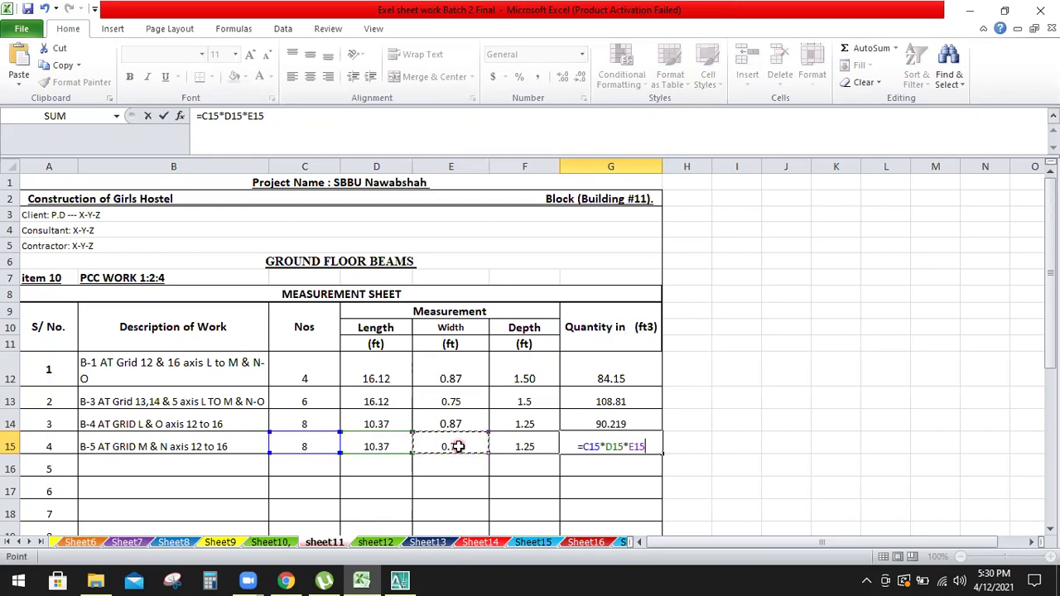
type("*")
left_click(529, 446)
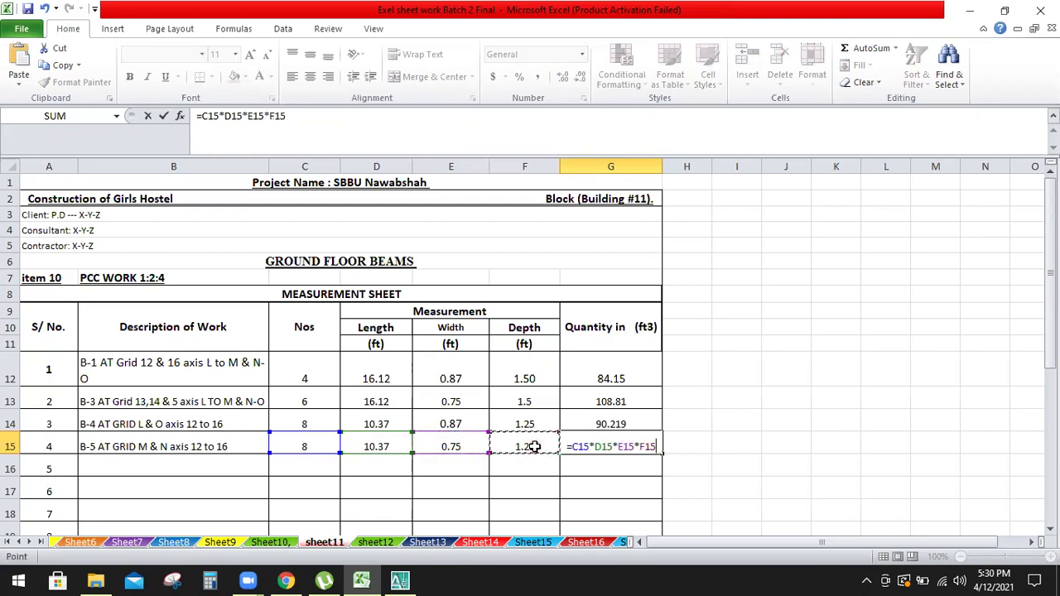
key("Return")
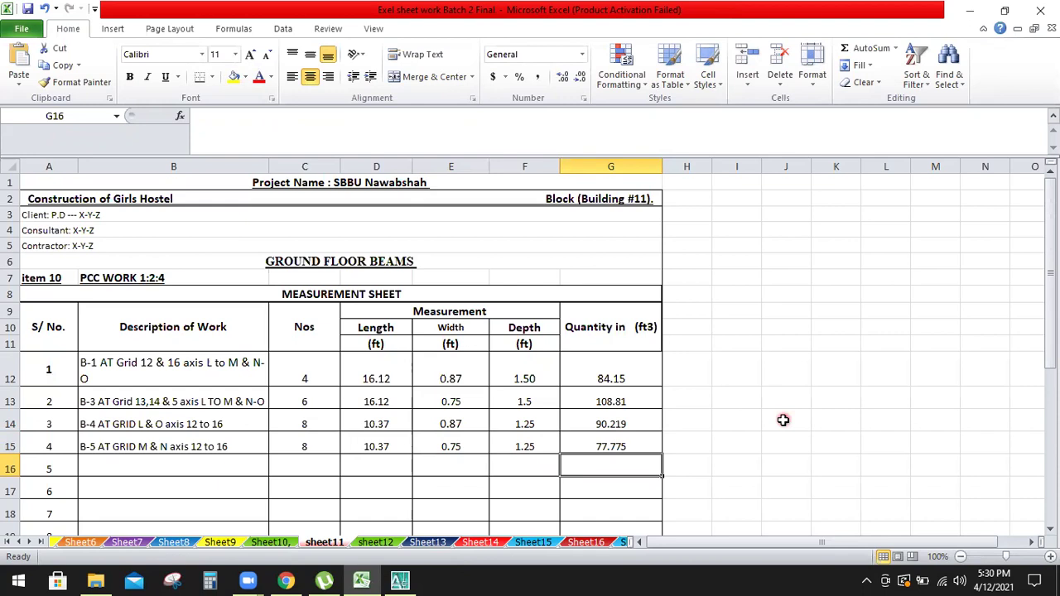
- Select the empty description cell of item 5, then switch to AutoCAD and locate the floor plan wing on grids 12 to 16
scroll(681, 332, "down", 2)
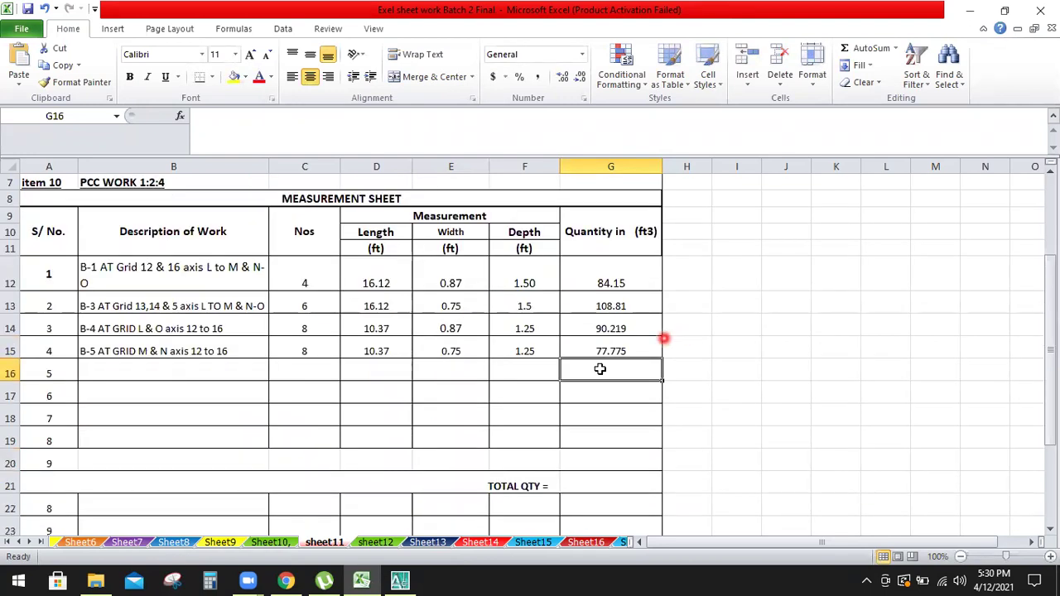
left_click(229, 374)
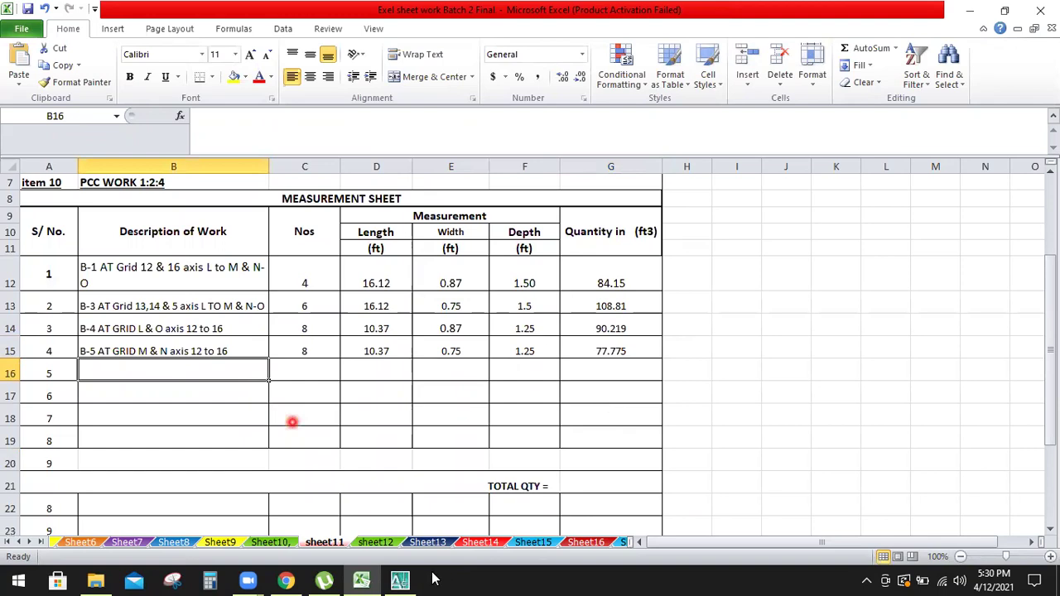
key("alt+Tab")
scroll(764, 240, "down", 8)
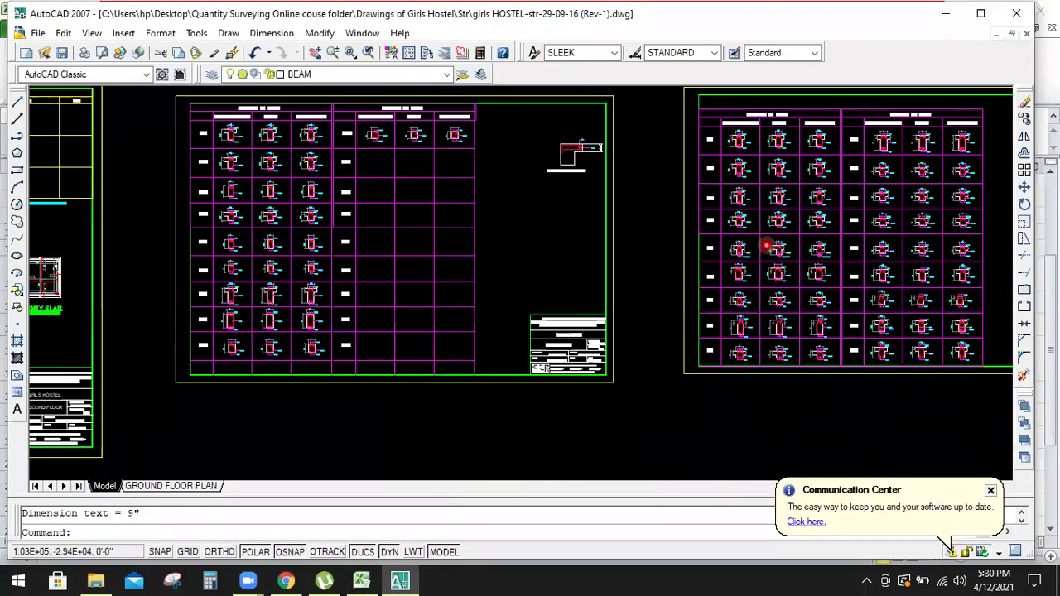
scroll(432, 256, "down", 5)
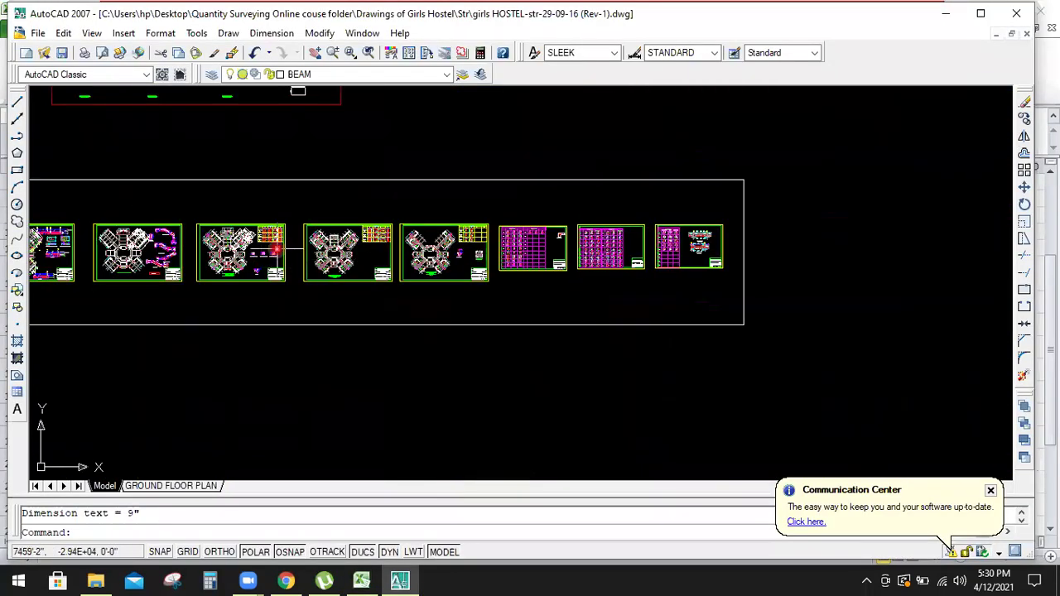
scroll(265, 249, "up", 5)
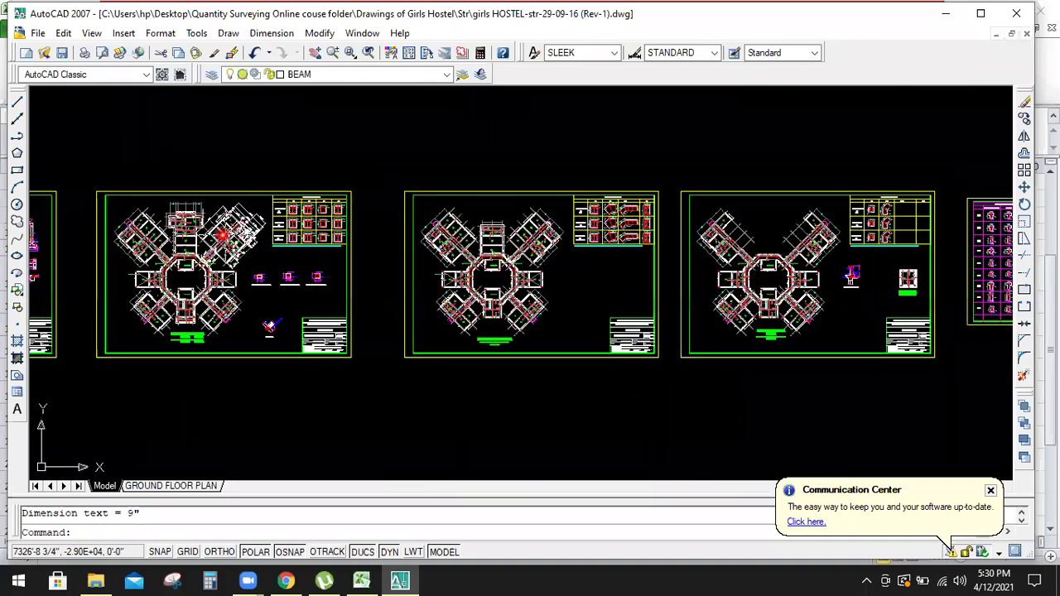
scroll(217, 236, "up", 9)
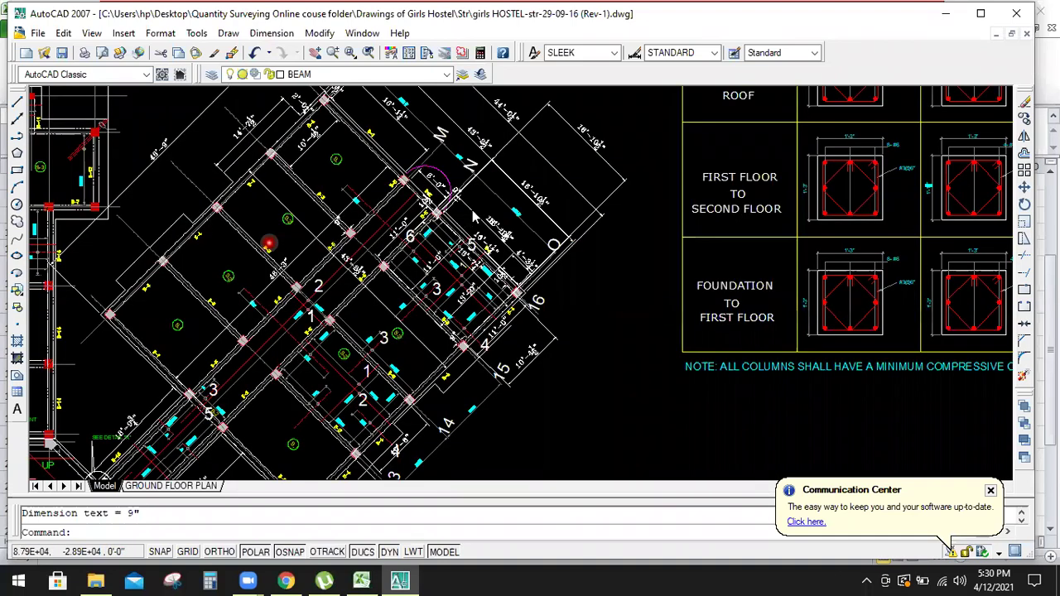
scroll(473, 217, "up", 1)
right_click(474, 214)
left_click(471, 211)
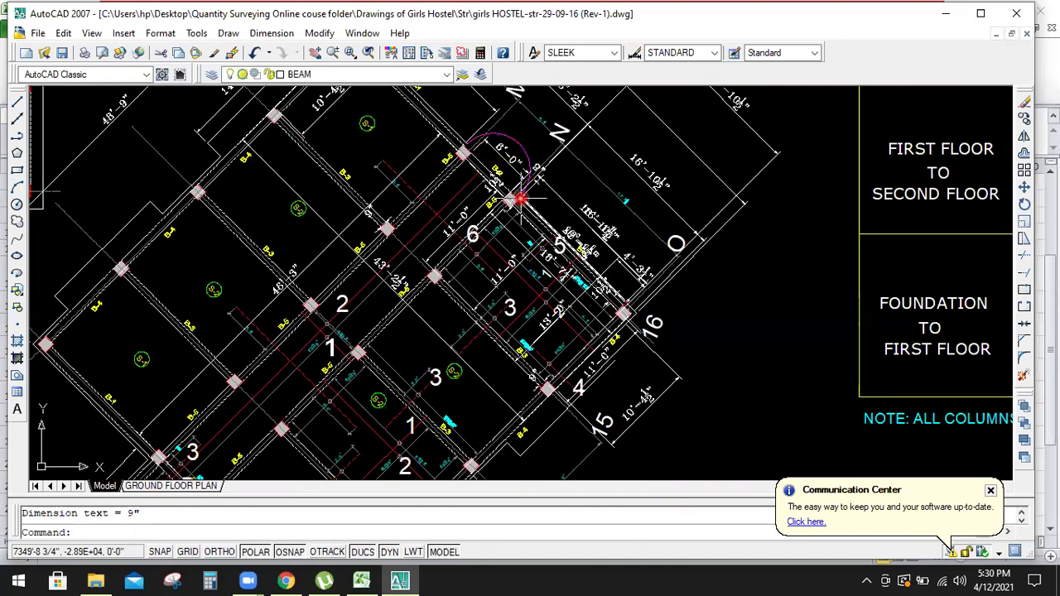
- Examine the wing's beam labels and the B-15 beams with their lengths beside the expansion joint
scroll(520, 199, "down", 2)
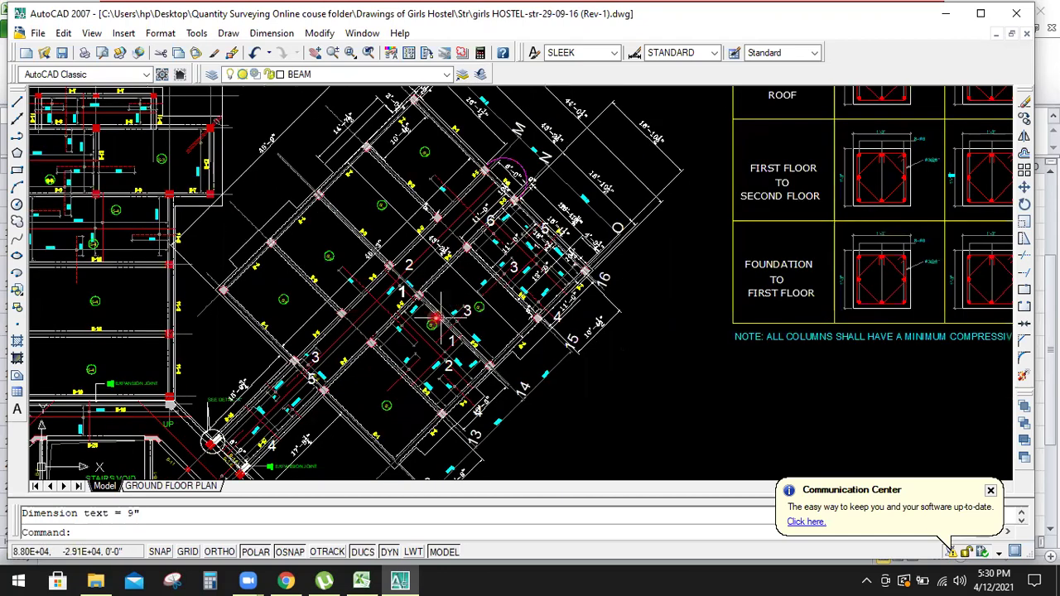
scroll(335, 318, "down", 1)
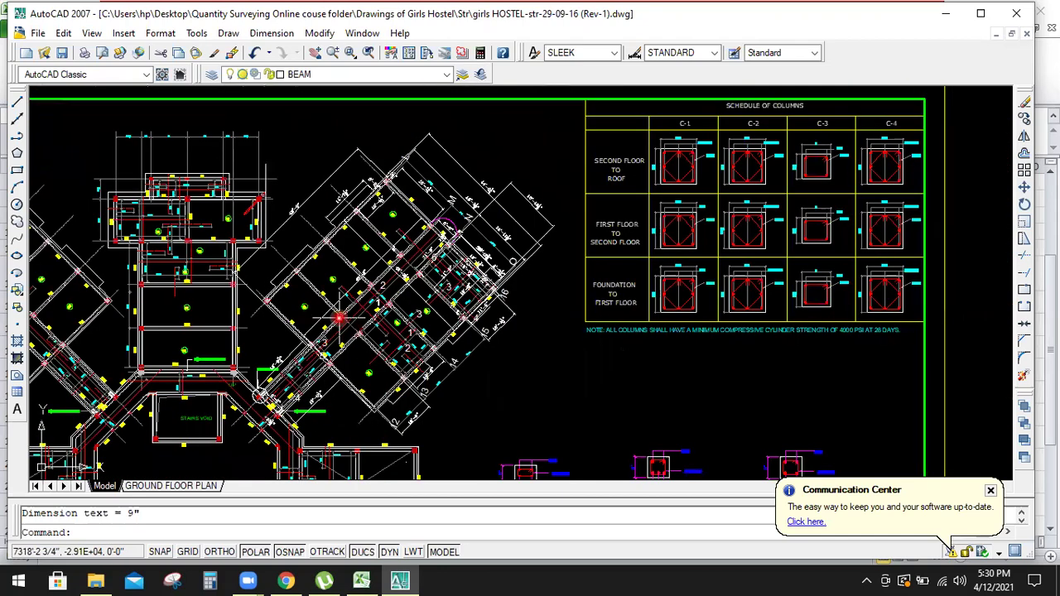
scroll(317, 362, "up", 1)
scroll(317, 362, "up", 2)
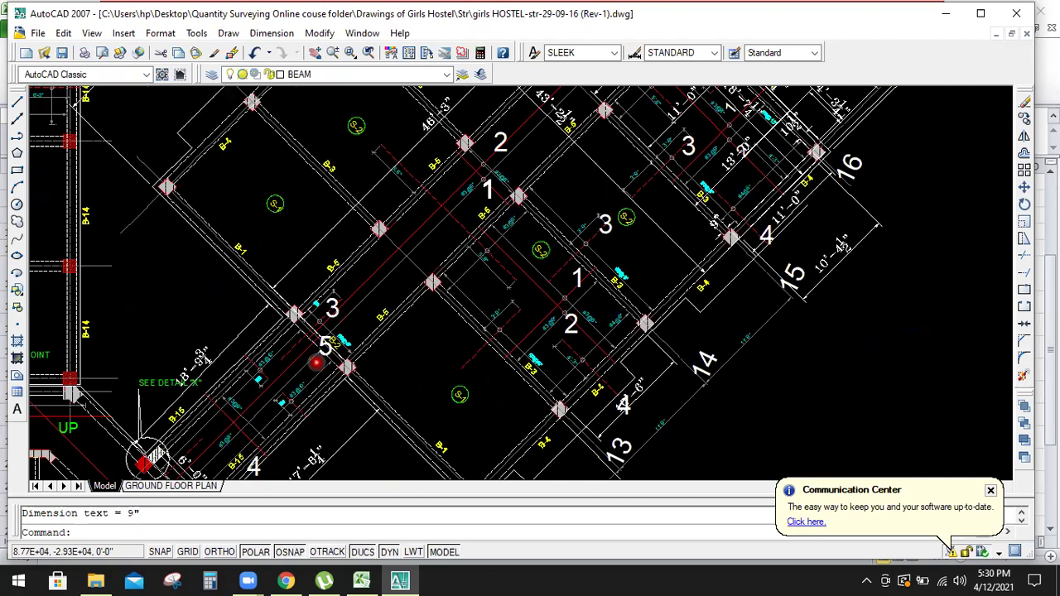
scroll(382, 364, "down", 1)
scroll(382, 364, "down", 2)
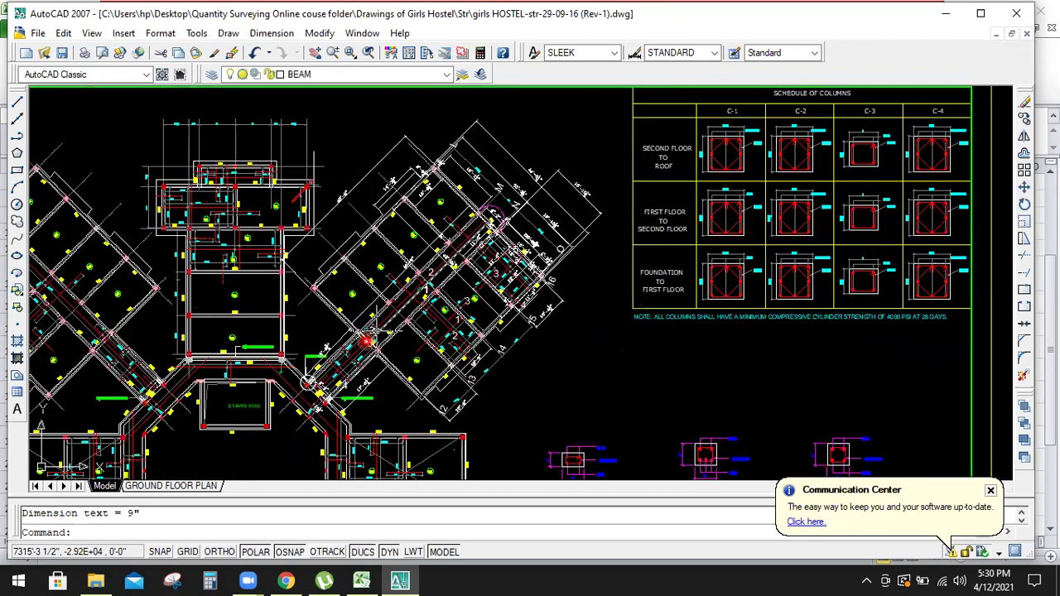
scroll(364, 339, "up", 3)
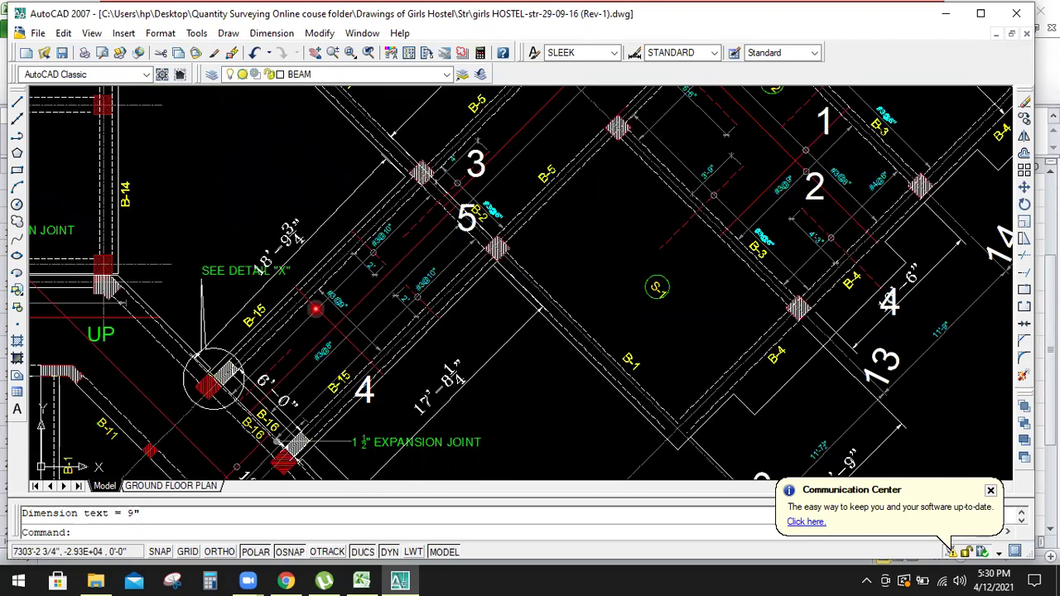
scroll(252, 332, "up", 1)
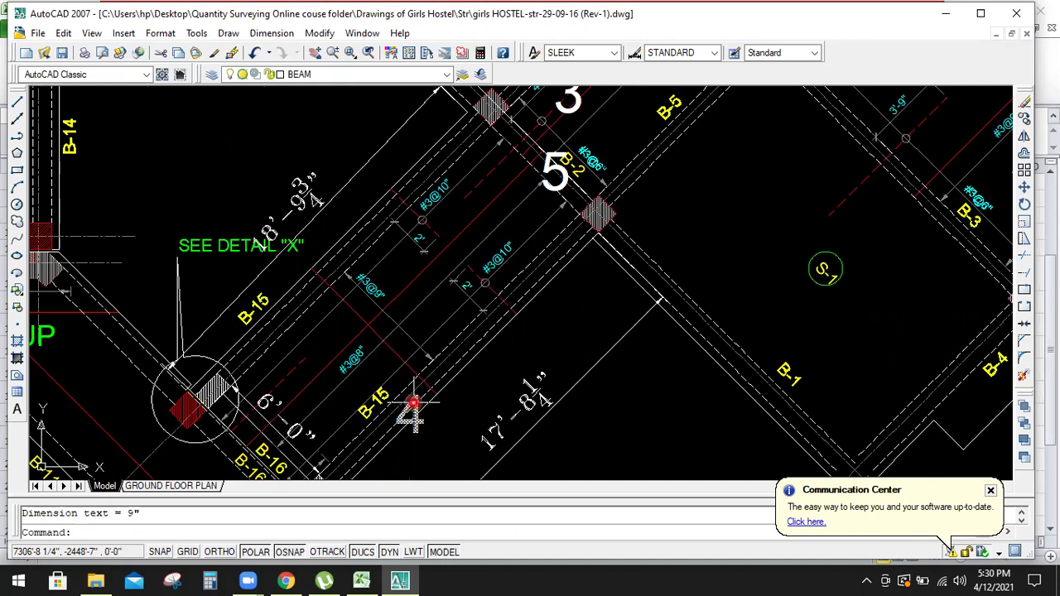
scroll(381, 283, "down", 1)
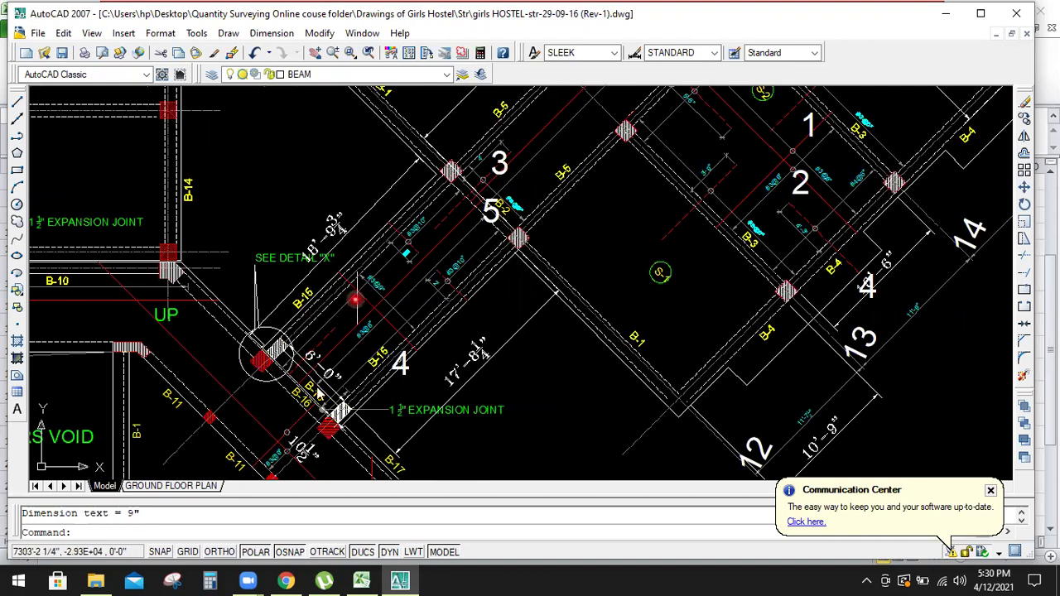
right_click(356, 301)
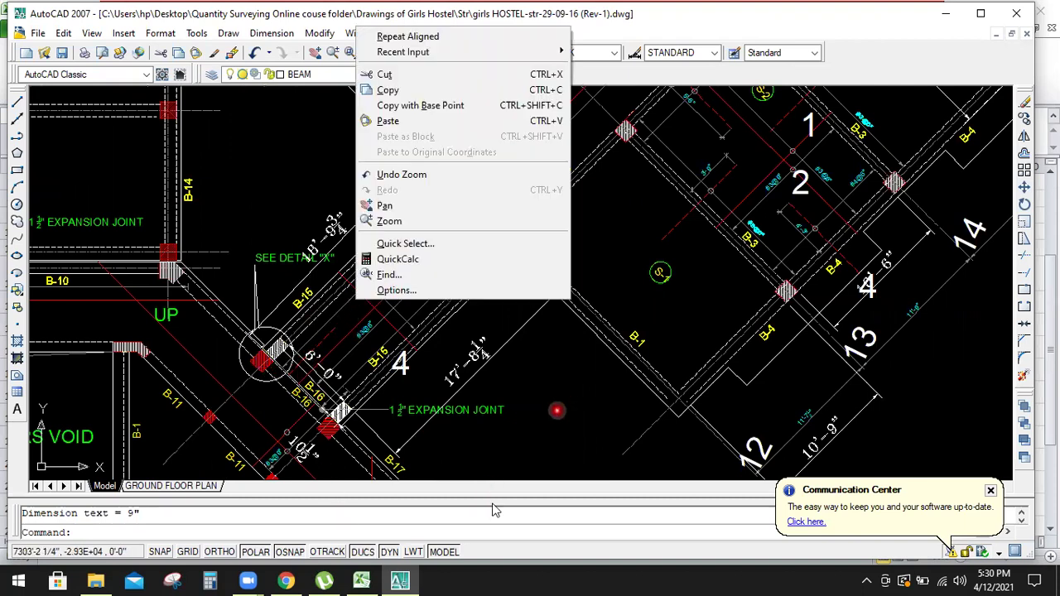
- Return to the Excel sheet and begin the description of item 5 with "B-15 AT GRID"
left_click(375, 577)
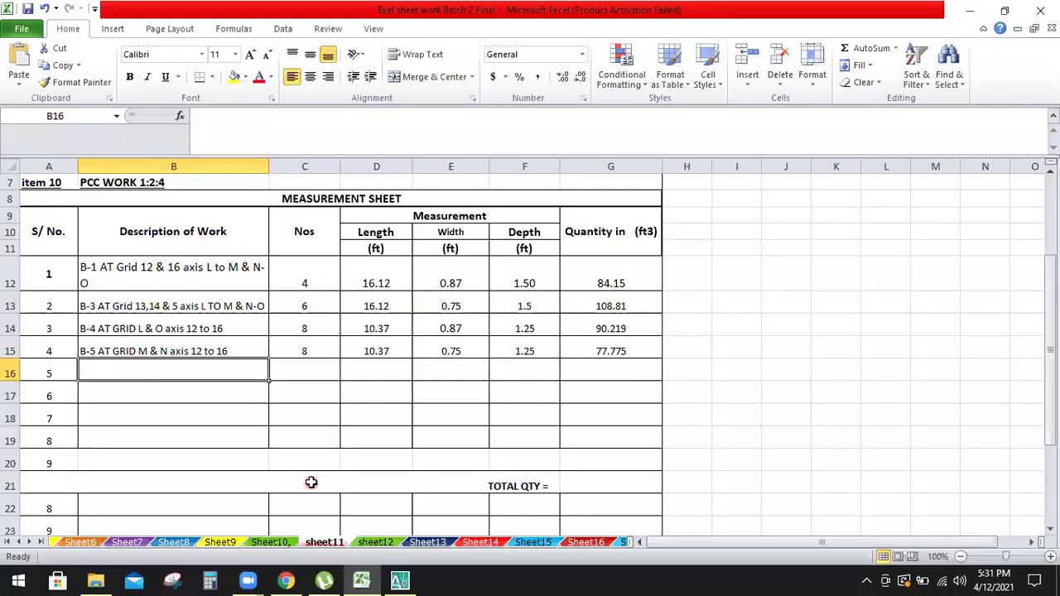
type("B-15 AT GRID")
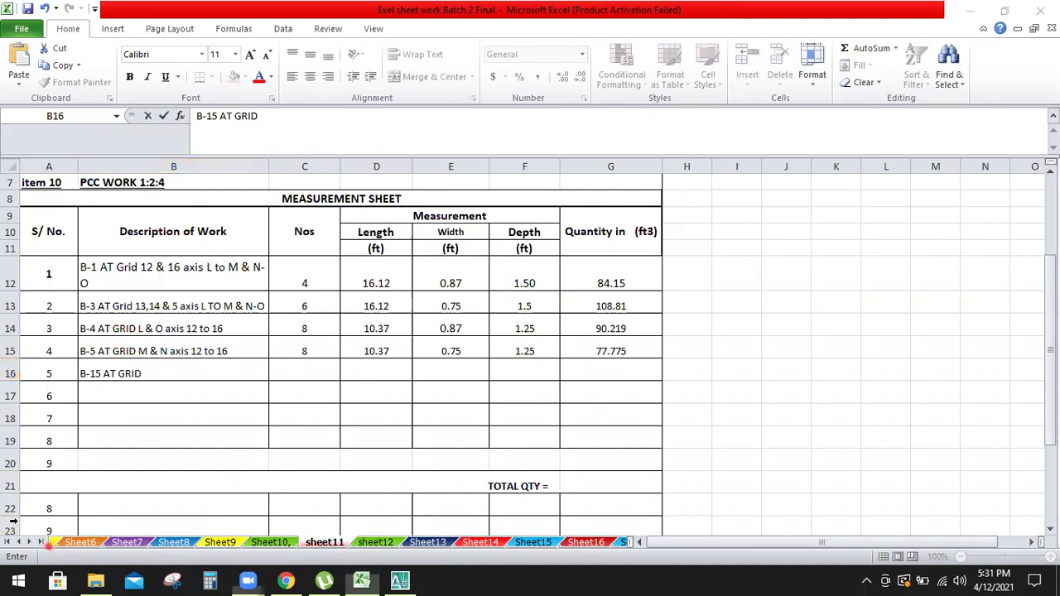
left_click(164, 370)
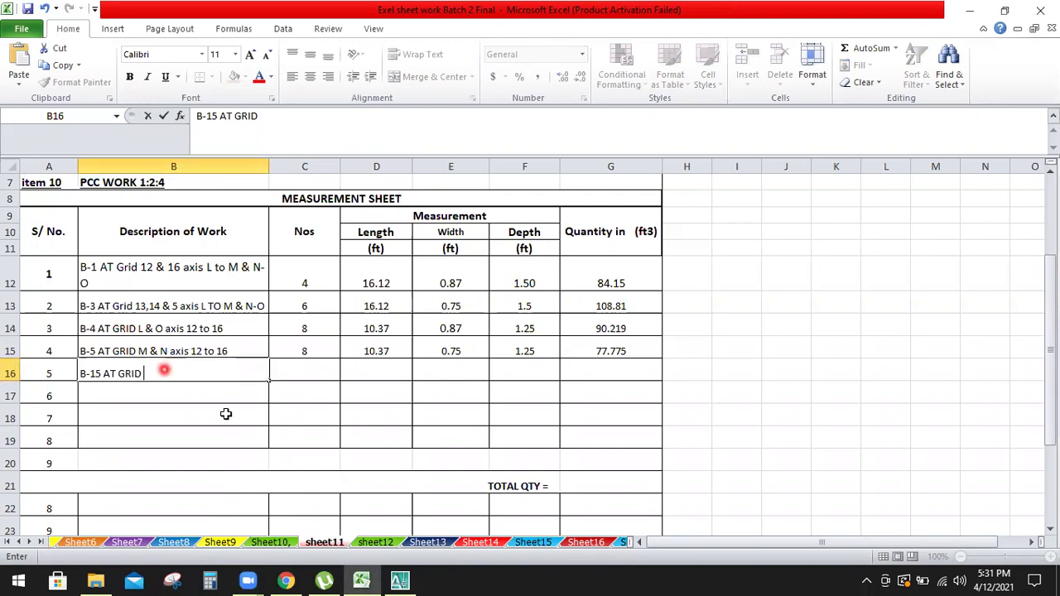
- Switch to AutoCAD and examine the grid lines and axes around the B-15 beams between grid 12 and the expansion joint
left_click(399, 579)
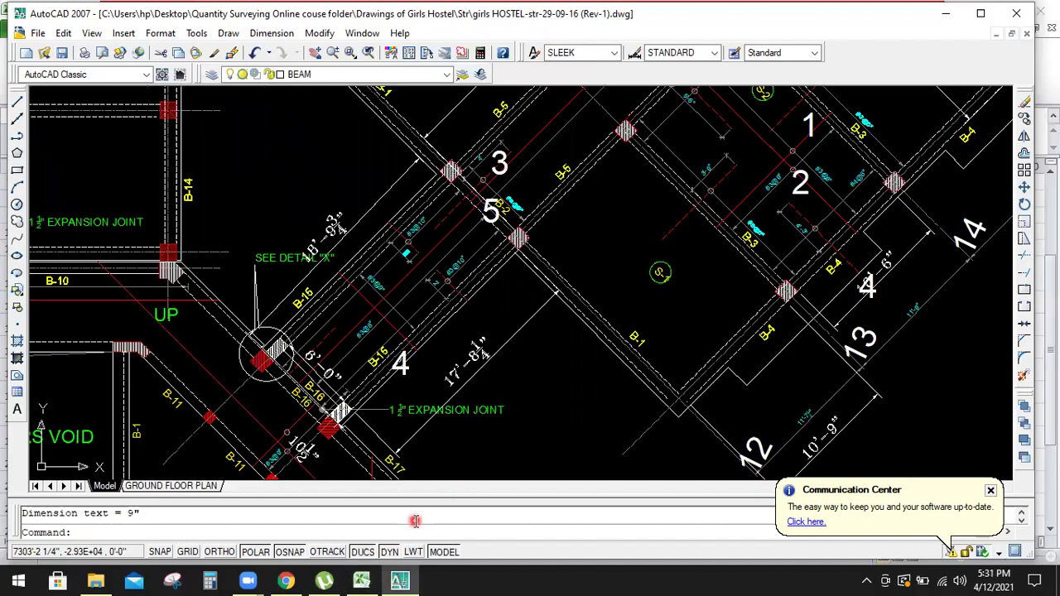
scroll(404, 357, "down", 2)
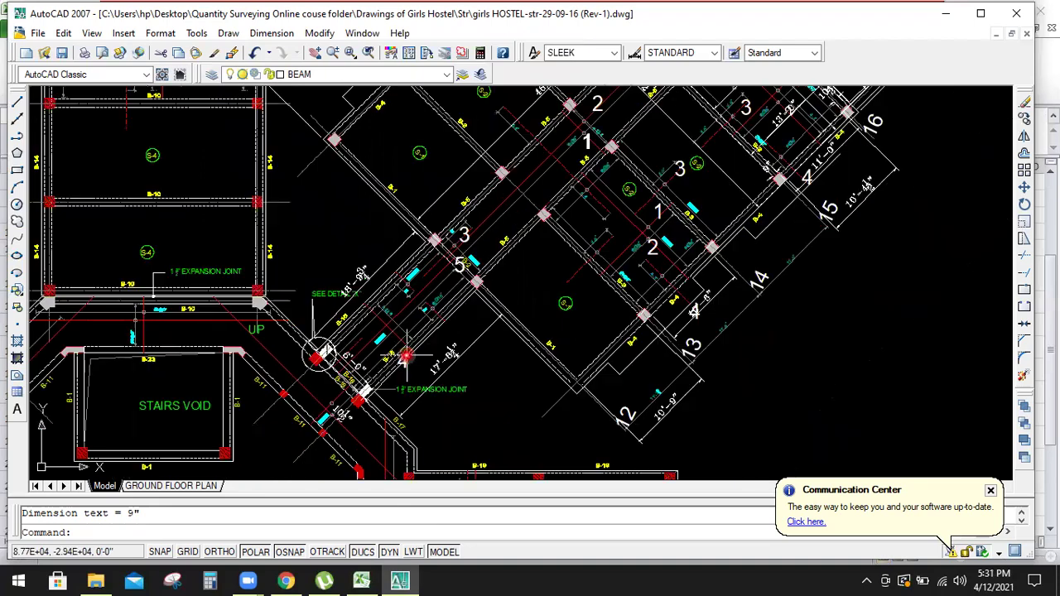
scroll(405, 356, "down", 4)
scroll(440, 410, "up", 3)
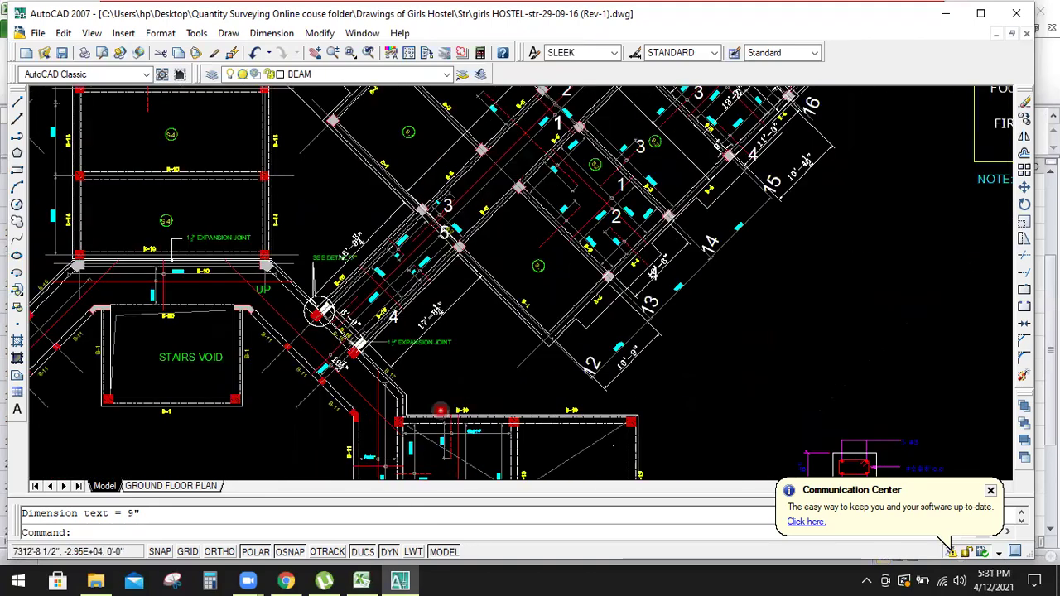
scroll(323, 318, "up", 2)
scroll(317, 323, "up", 4)
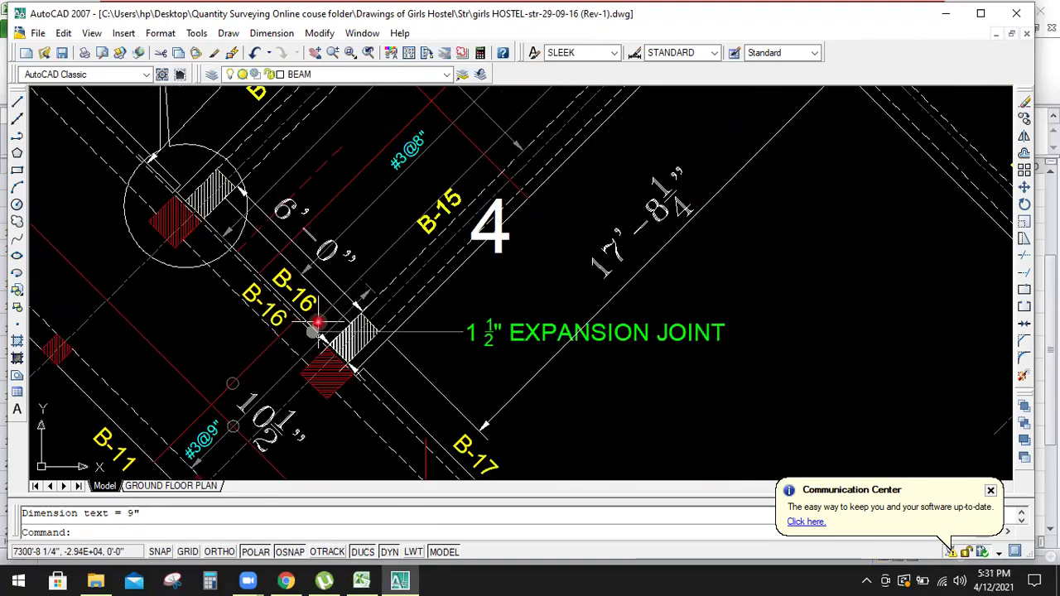
scroll(323, 330, "down", 2)
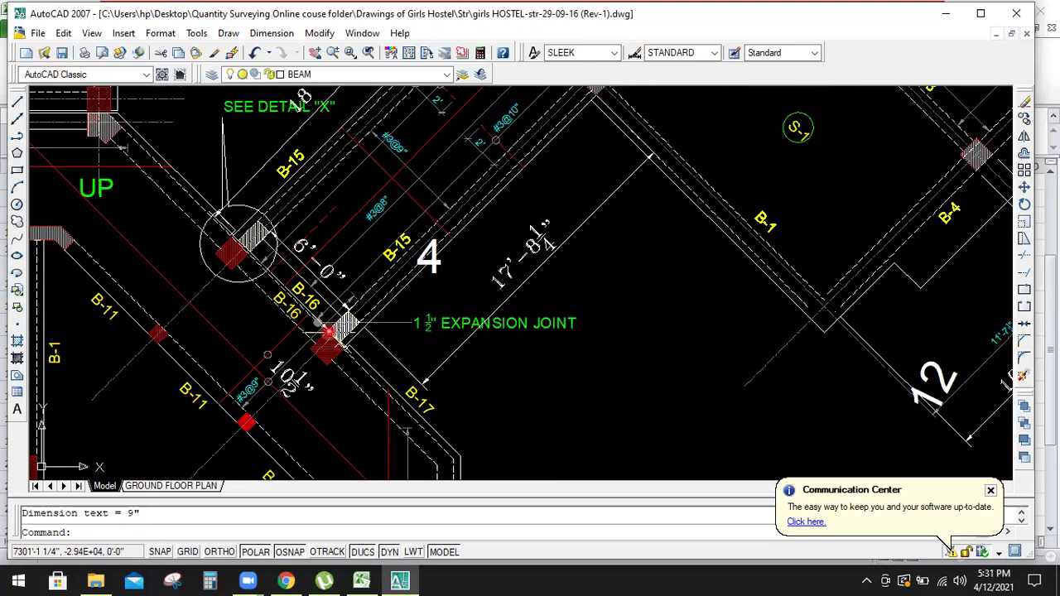
scroll(399, 361, "down", 2)
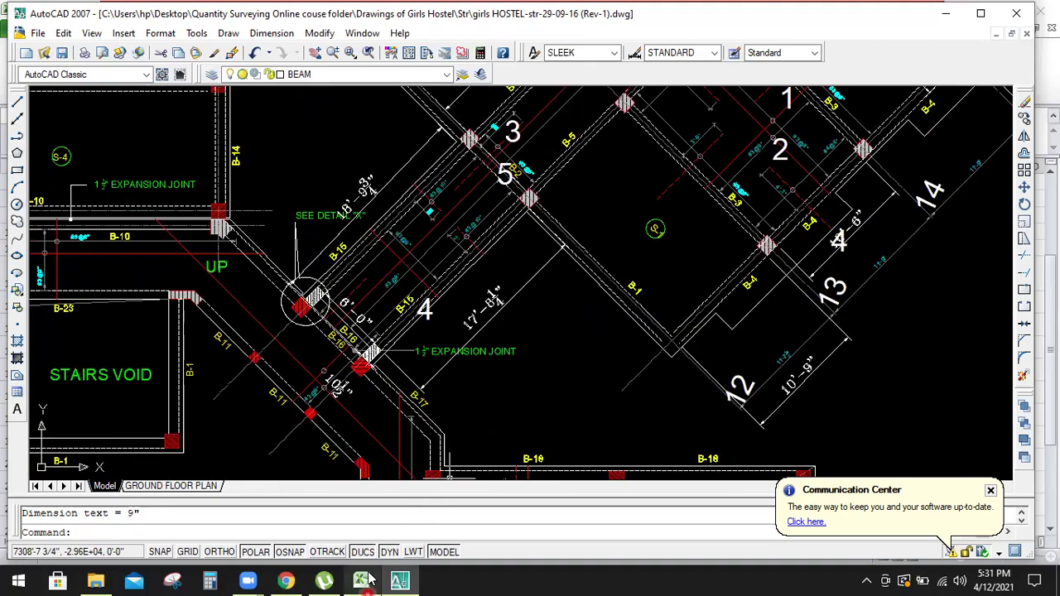
- Return to the Excel sheet, complete the item 5 description as "B-15 AT GRID M & N axis 11-12" and enter 2 for Nos
left_click(362, 580)
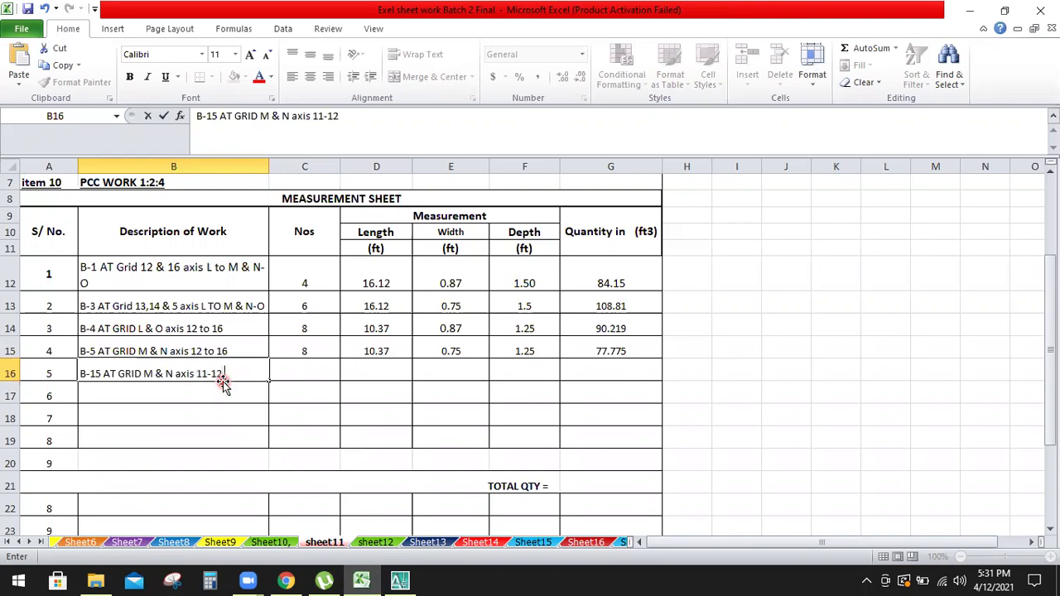
left_click(326, 374)
type("2")
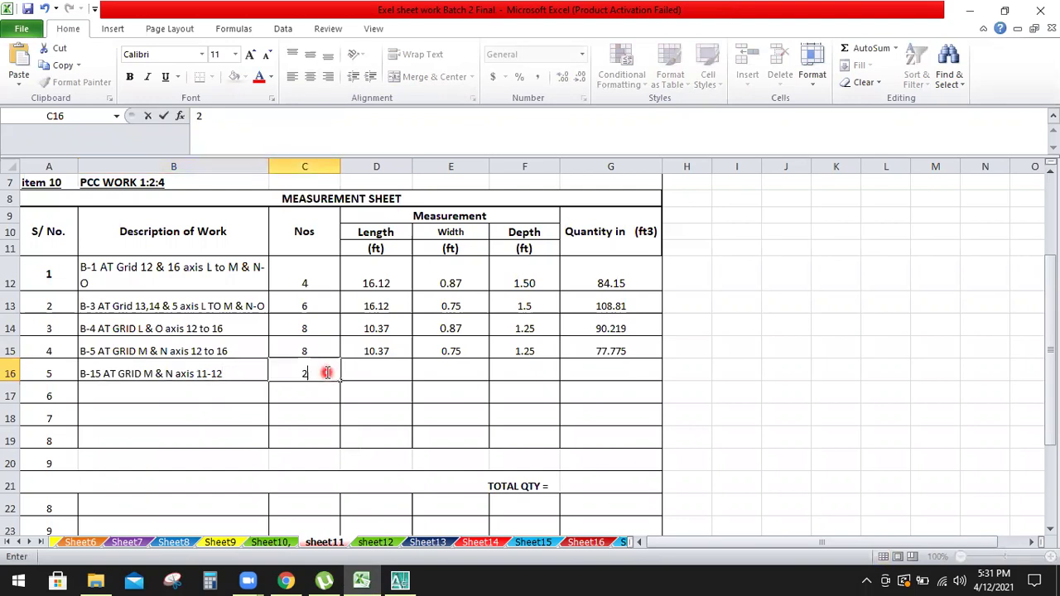
key("Tab")
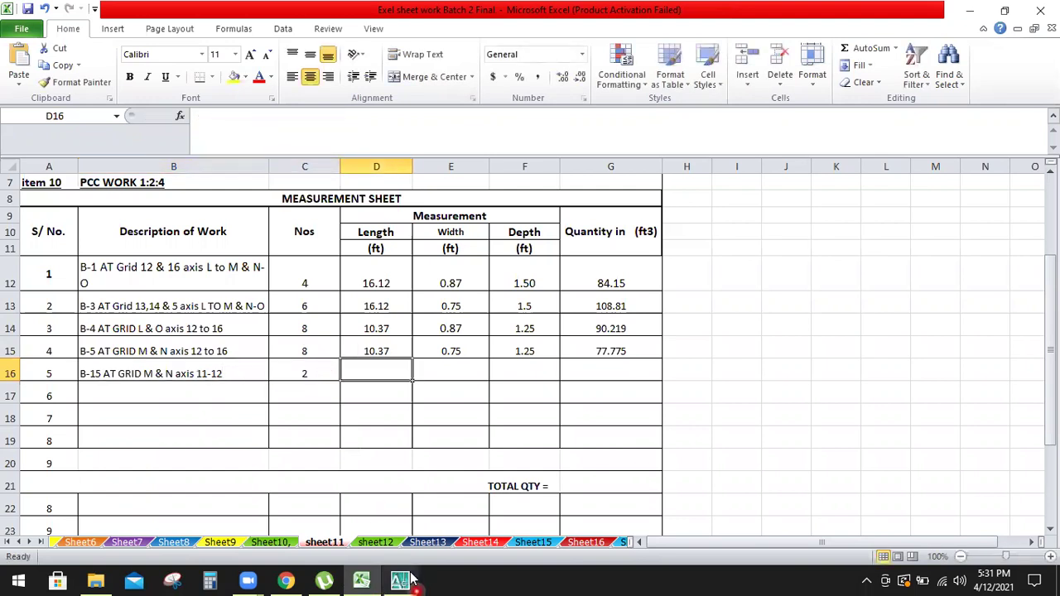
- In AutoCAD, add an aligned dimension along B-15 from the column beside B-2 to the hatched column at the expansion joint
left_click(399, 581)
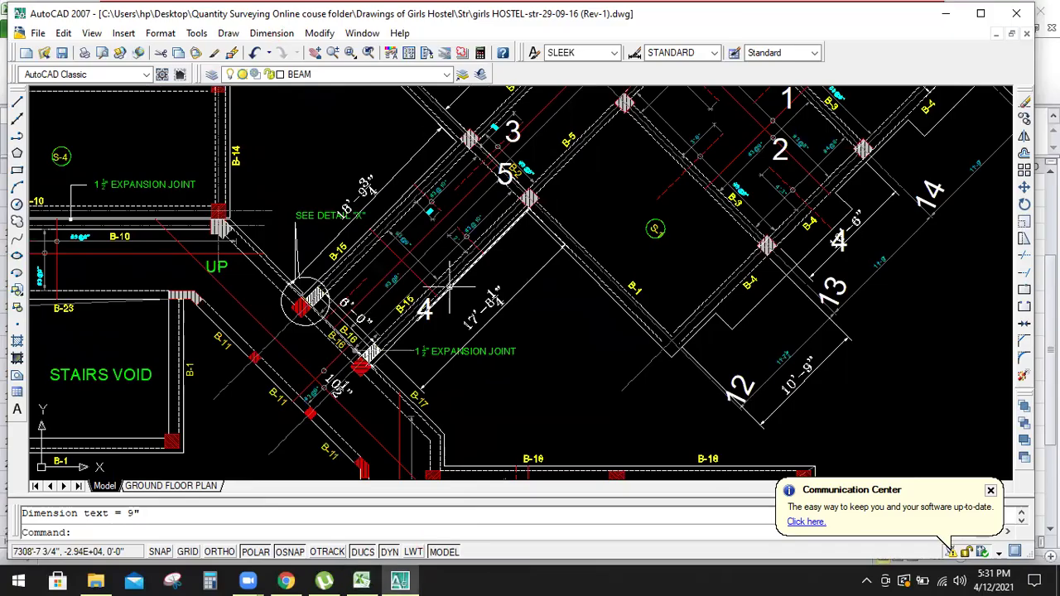
left_click(272, 33)
left_click(286, 88)
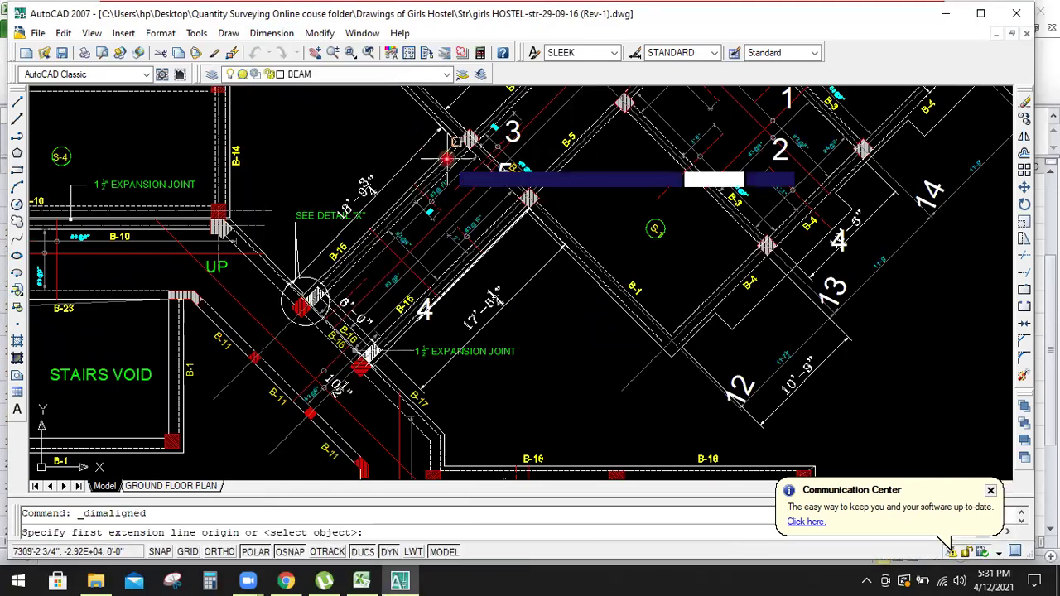
scroll(462, 153, "up", 4)
scroll(493, 147, "up", 3)
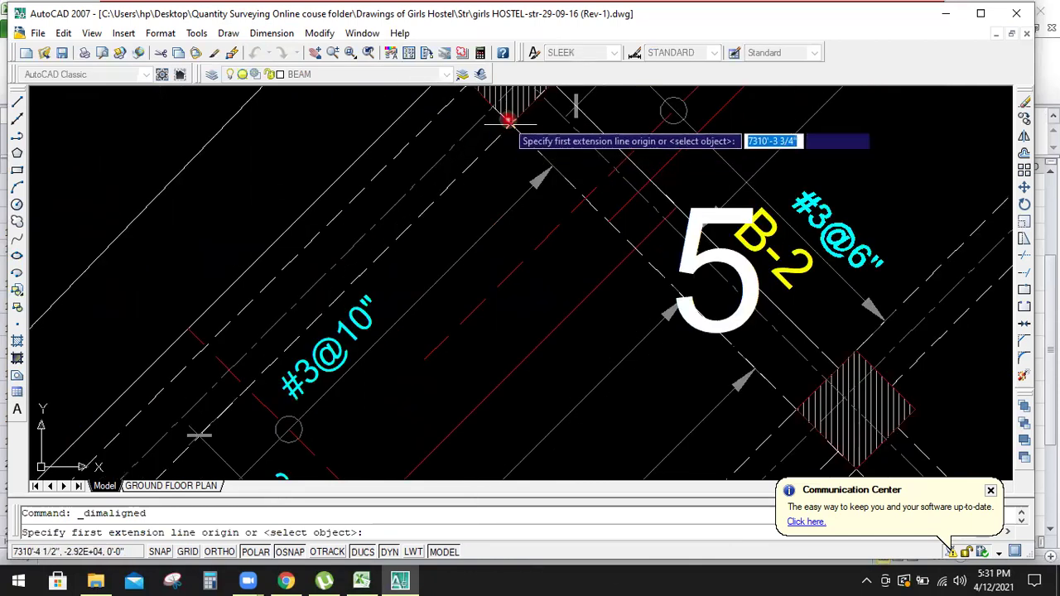
left_click(512, 120)
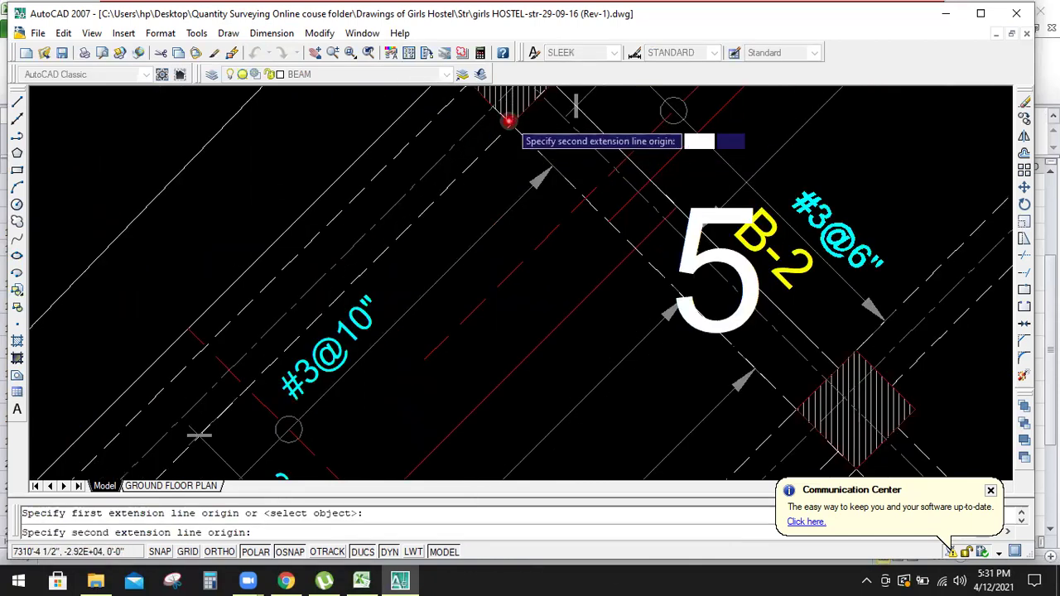
scroll(508, 120, "down", 3)
scroll(273, 335, "up", 7)
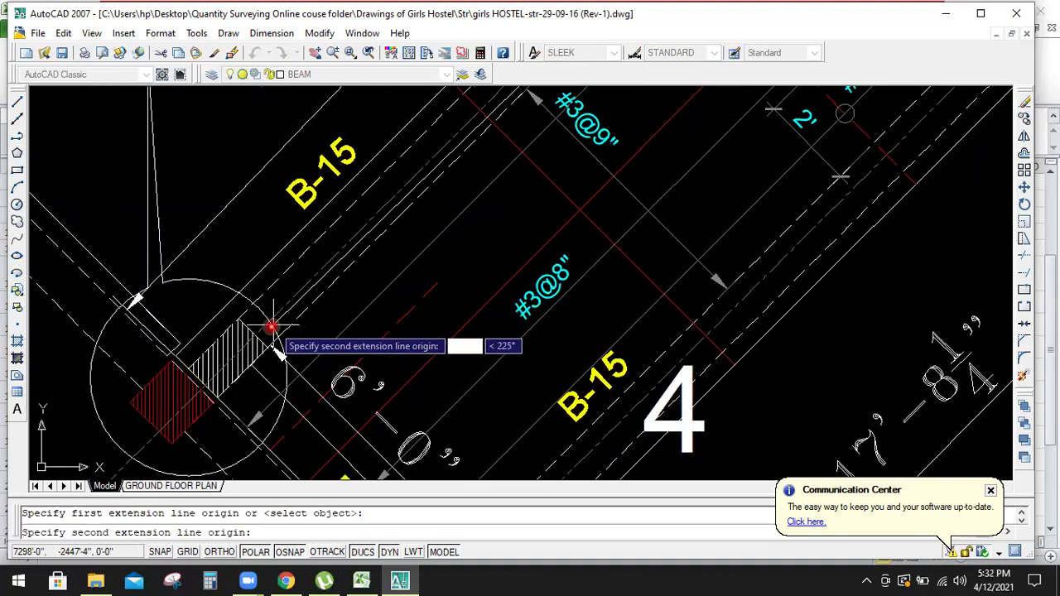
left_click(272, 357)
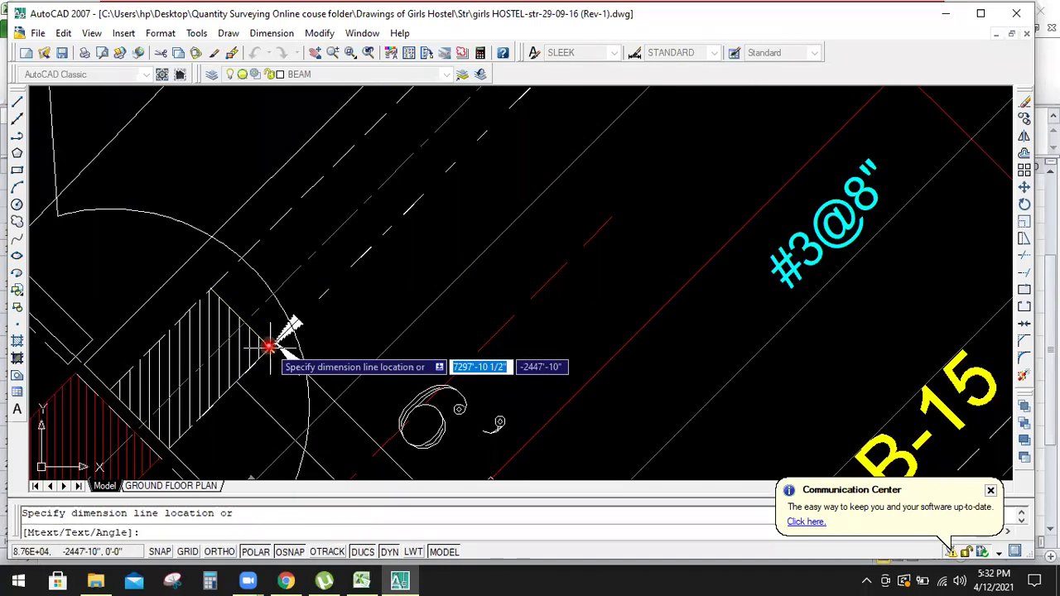
scroll(322, 363, "down", 5)
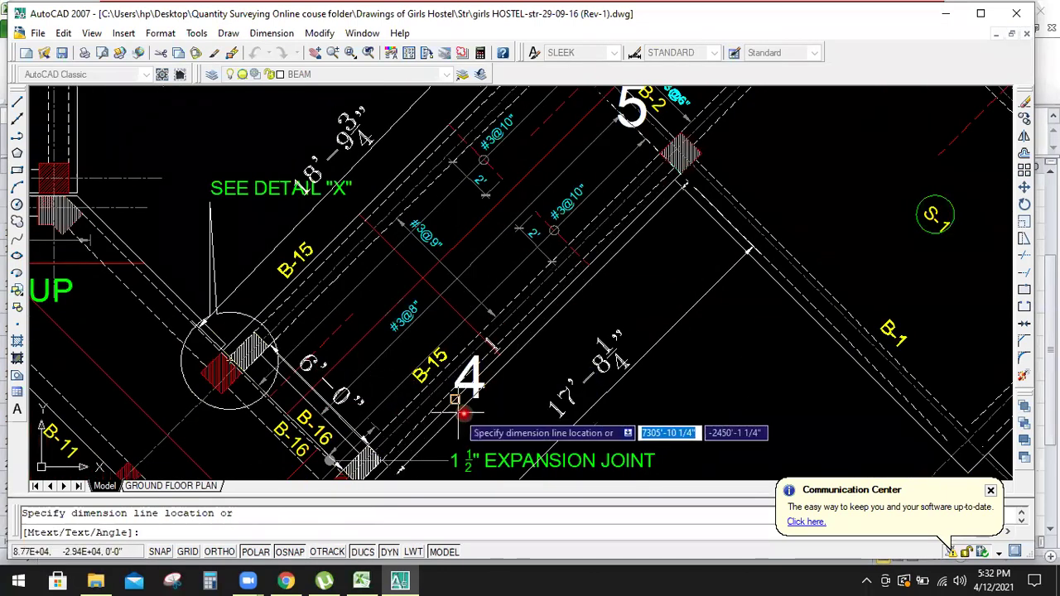
left_click(521, 384)
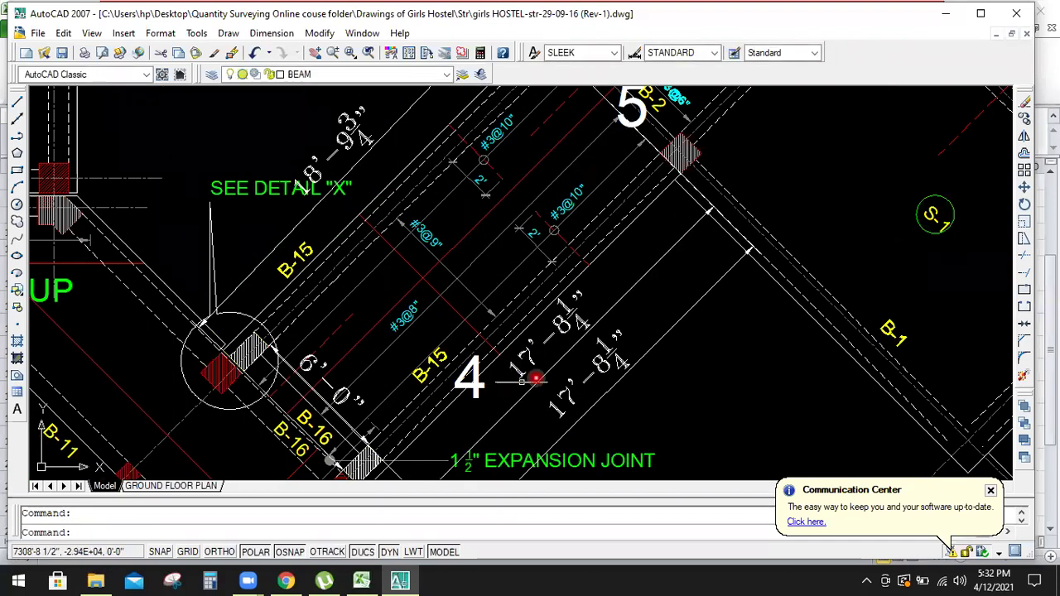
- Return to the Excel sheet and enter 17.70 as the B-15 length, rechecking the dimension in AutoCAD
mouse_move(368, 580)
left_click(385, 504)
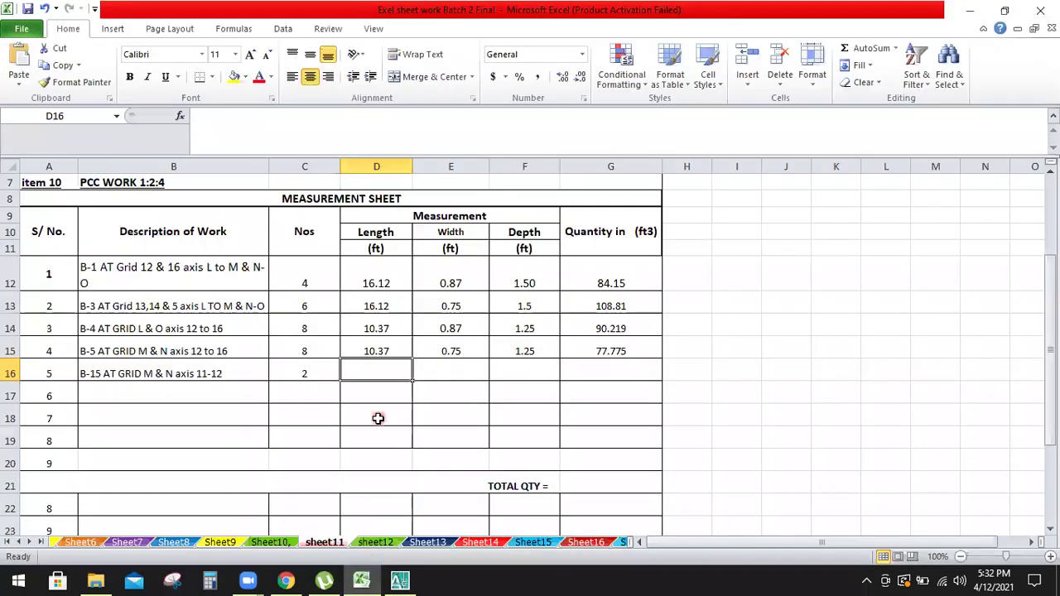
type("17.")
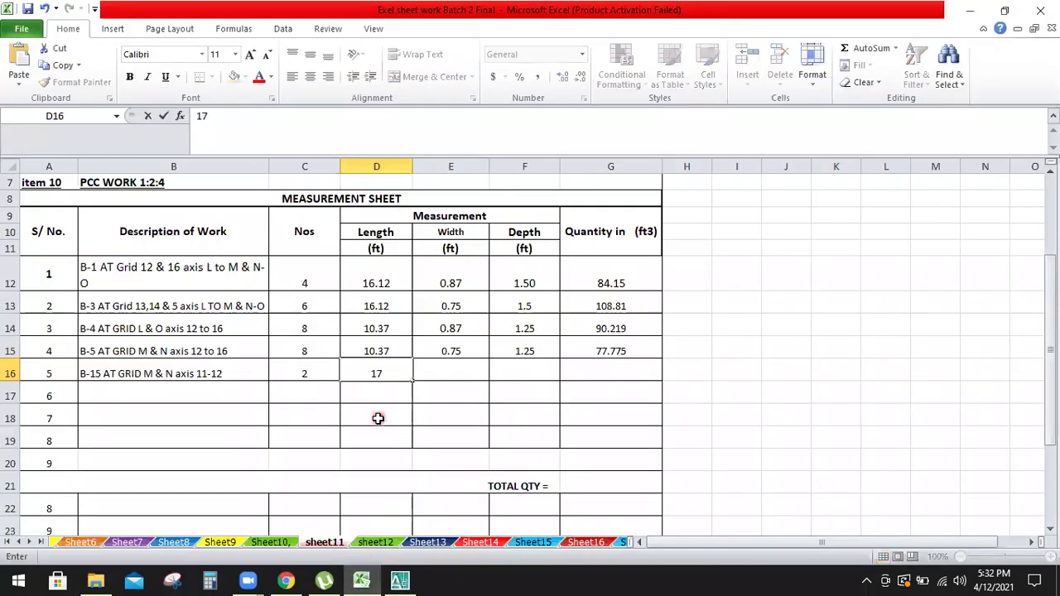
left_click(401, 579)
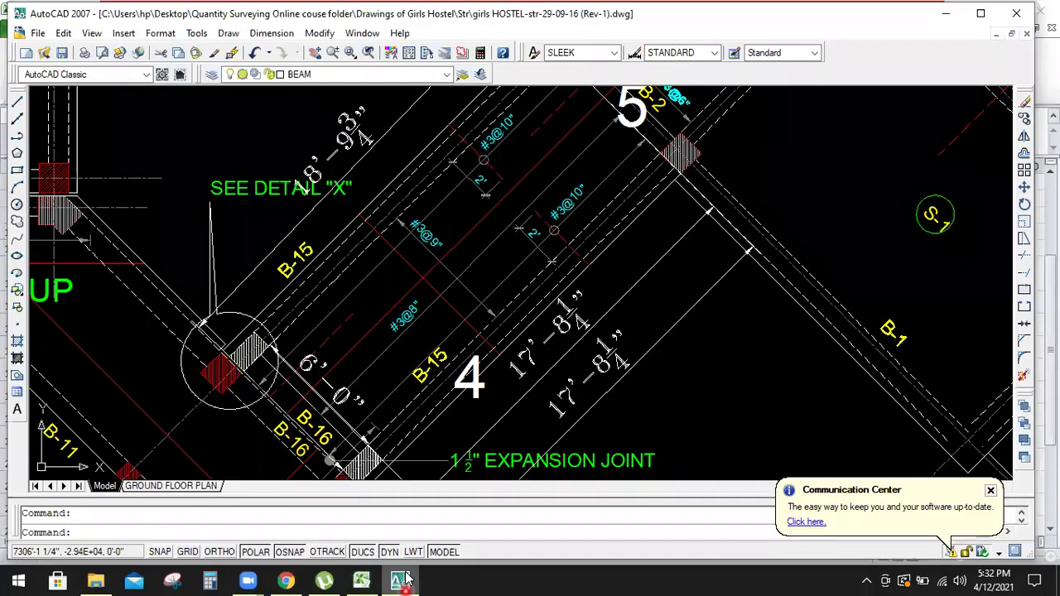
left_click(400, 579)
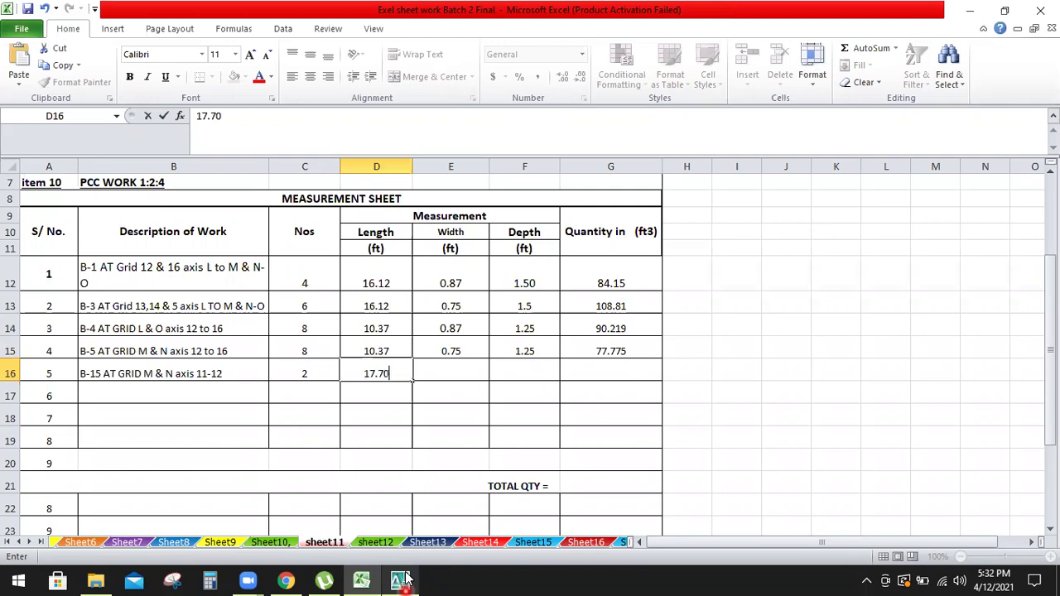
left_click(435, 364)
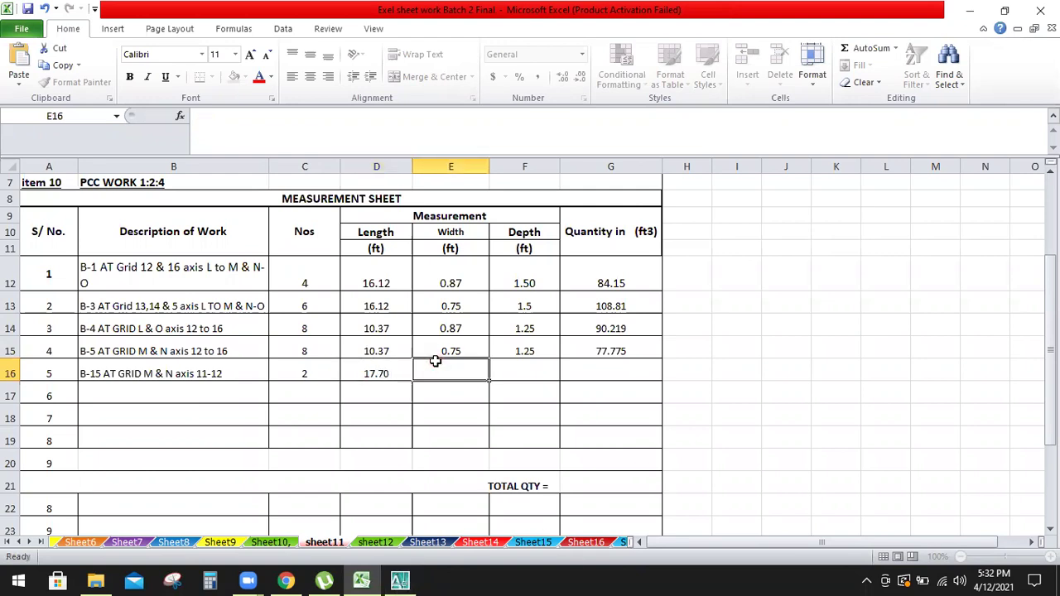
- Switch to AutoCAD, locate B-15 in the Schedule of Beams and examine its cross-section for width and depth
left_click(399, 581)
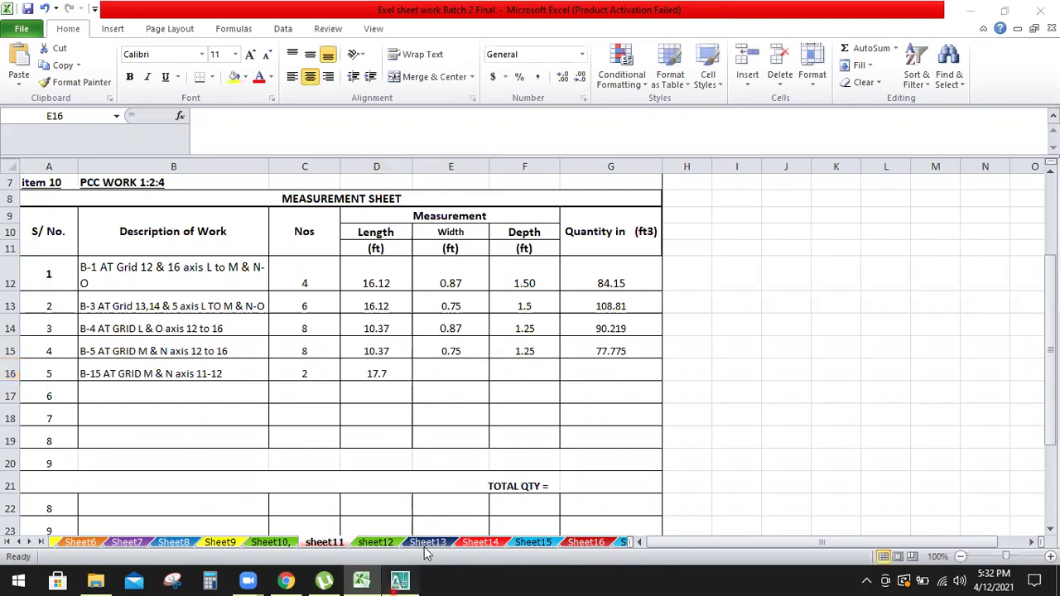
scroll(371, 316, "down", 6)
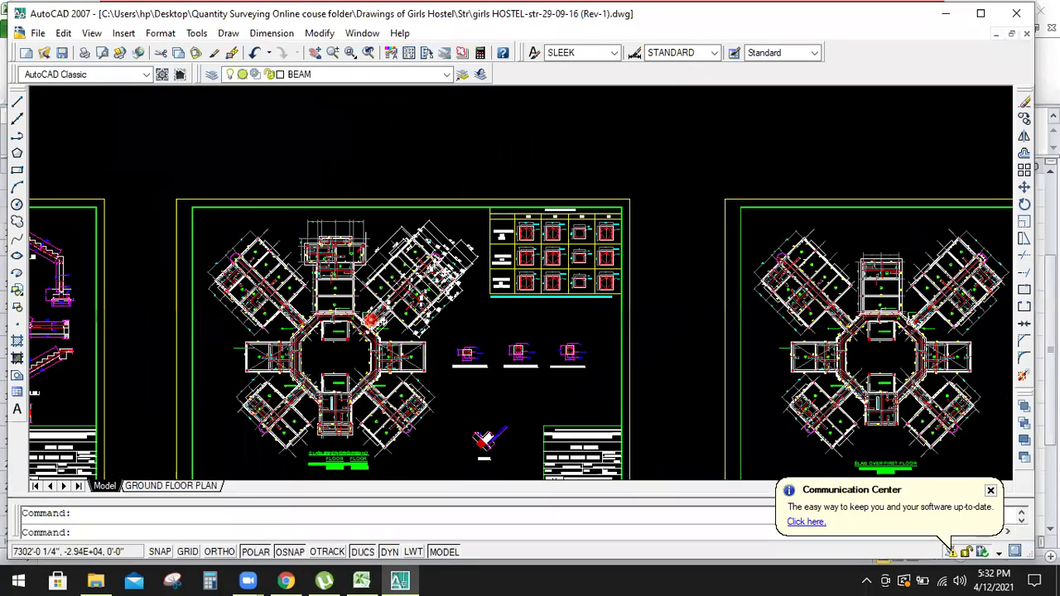
scroll(371, 313, "down", 2)
scroll(571, 302, "up", 5)
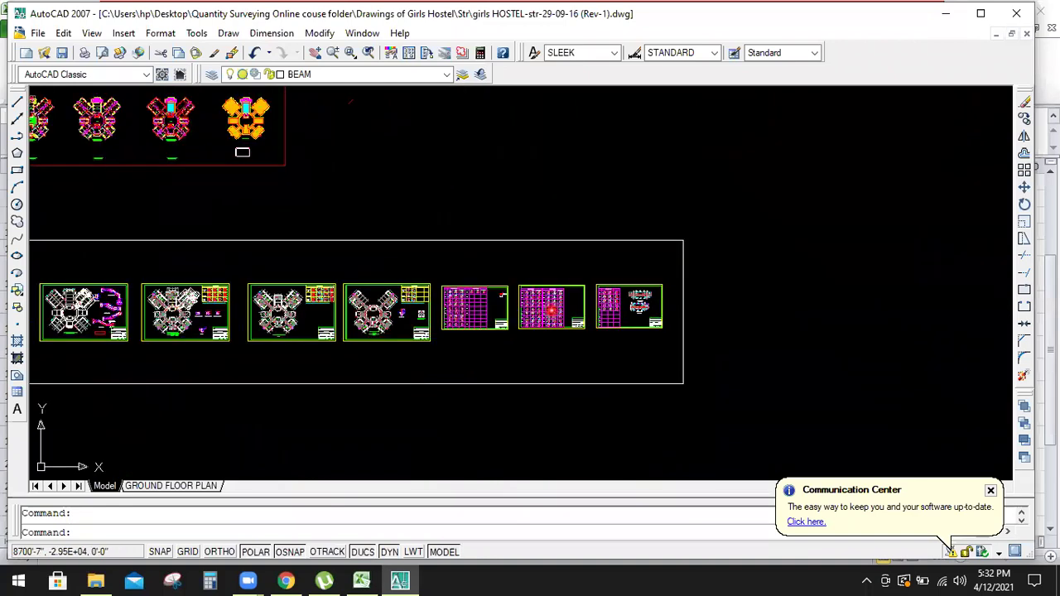
scroll(529, 295, "up", 7)
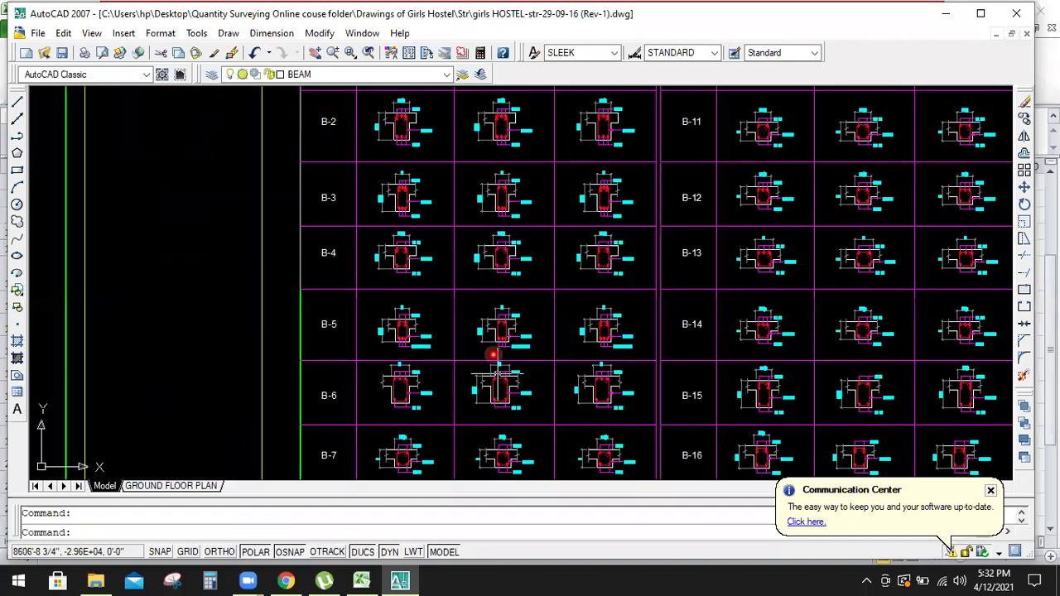
scroll(493, 347, "down", 5)
scroll(584, 275, "up", 6)
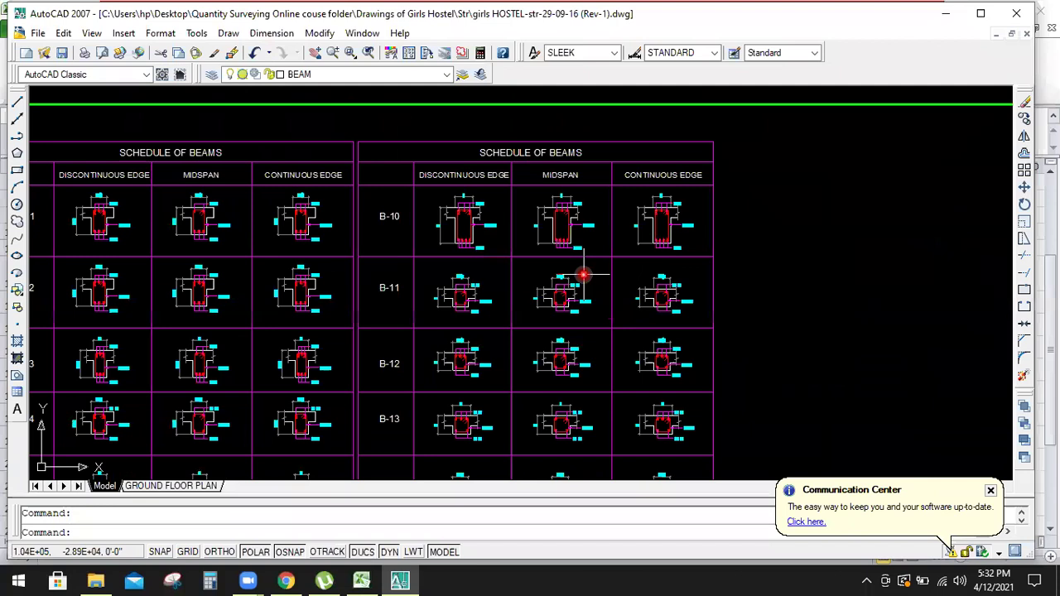
scroll(454, 427, "down", 1)
scroll(455, 426, "up", 3)
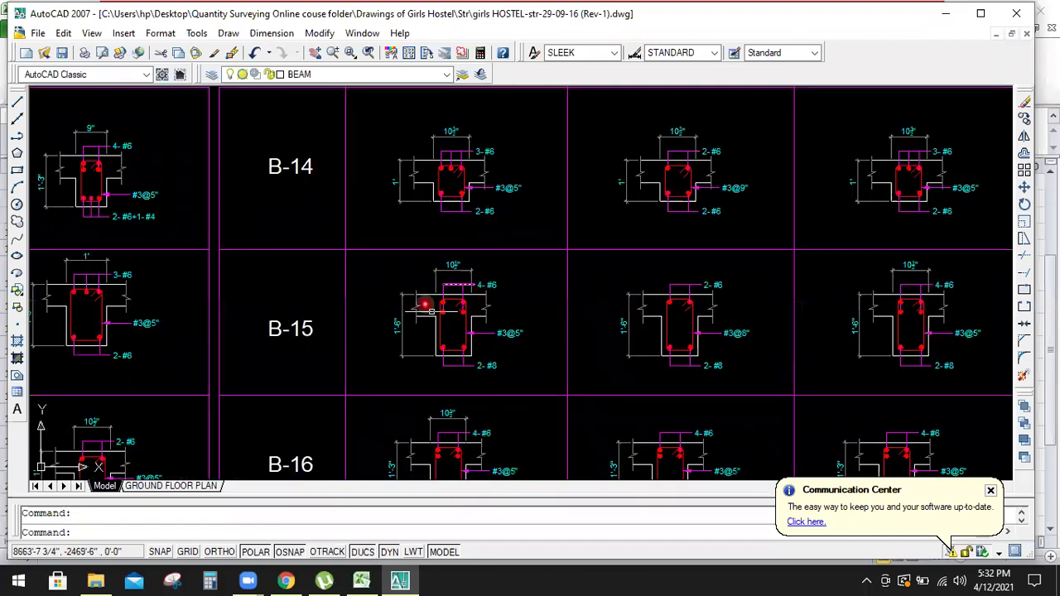
scroll(445, 307, "up", 3)
scroll(454, 335, "up", 3)
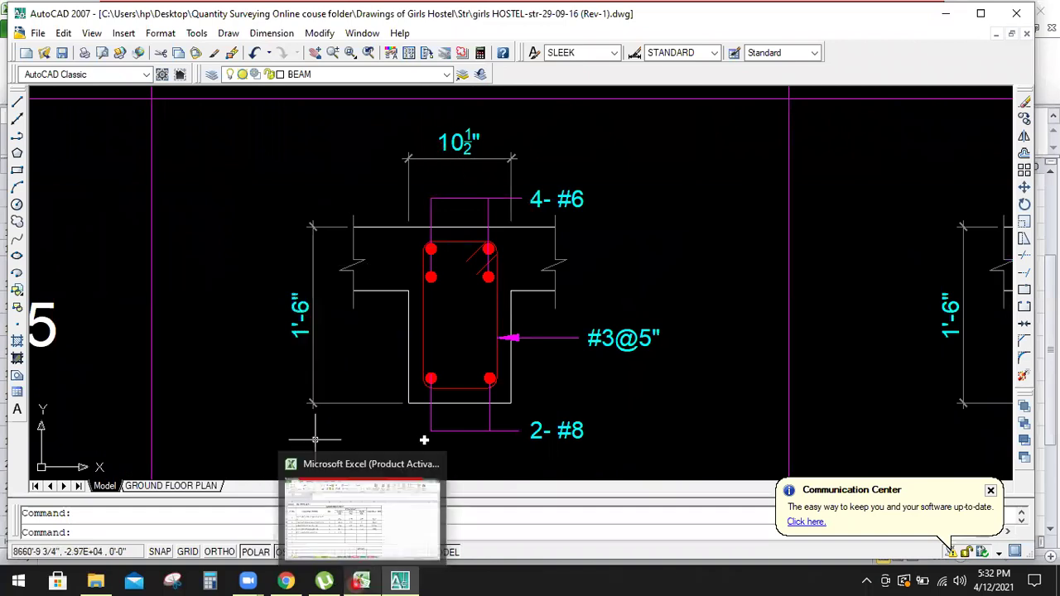
- Return to the Excel sheet and enter a width of 0.87 and a depth of 1.5 for B-15
left_click(361, 582)
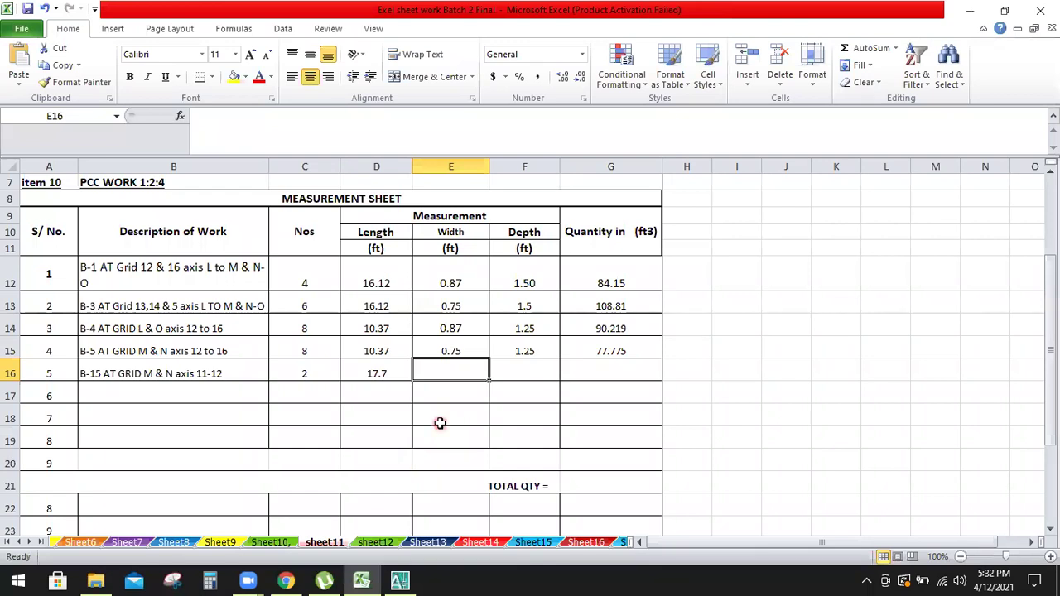
type("0.87")
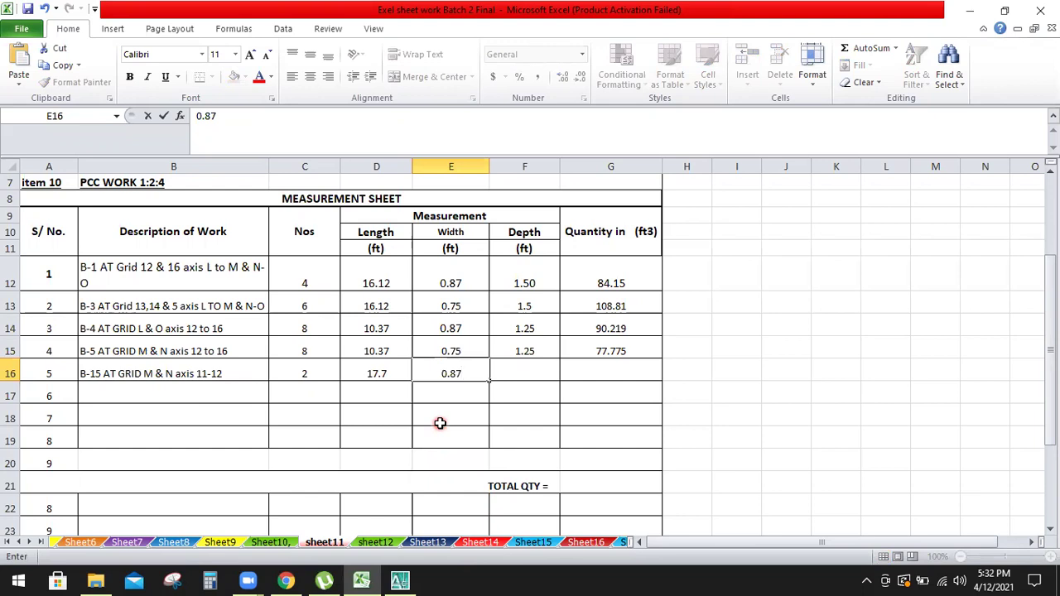
key("Tab")
type("1")
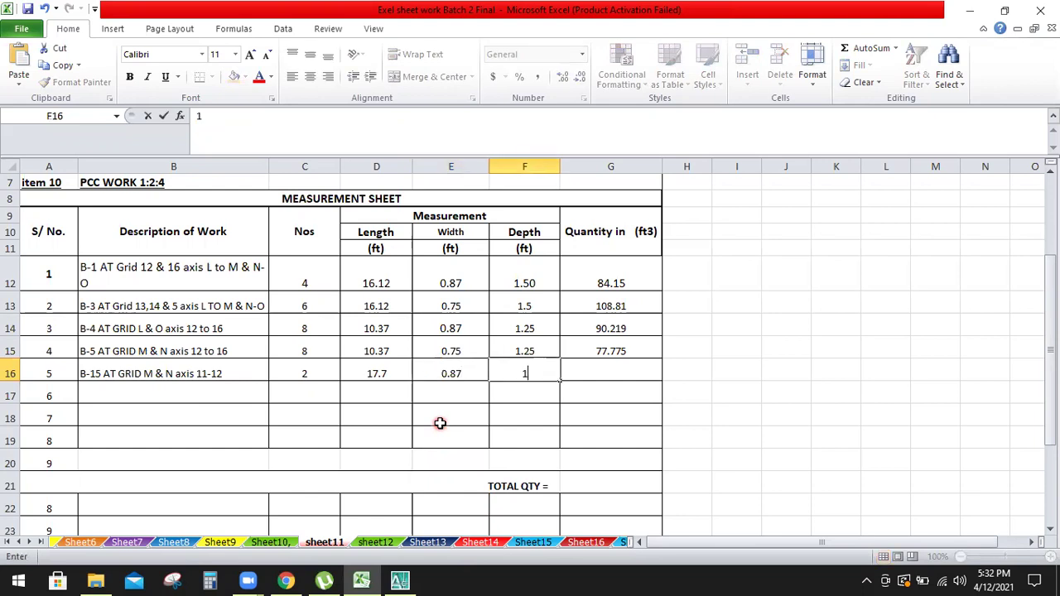
- Enter the B-15 quantity formula =C16*D16*E16*F16 in cell G16, multiplying number, length, width and depth
left_click(625, 374)
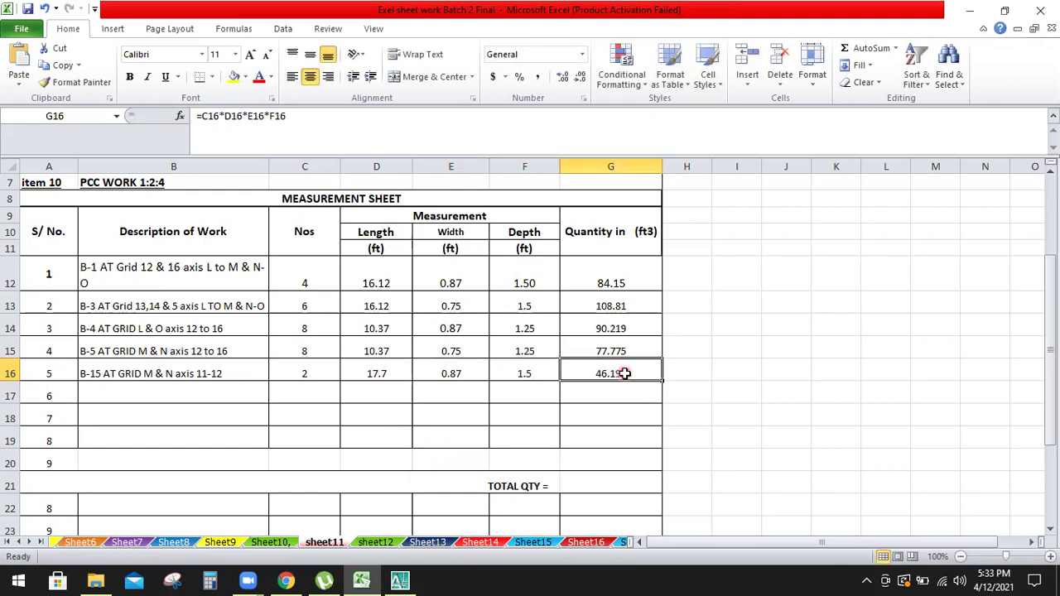
type("=")
left_click(296, 374)
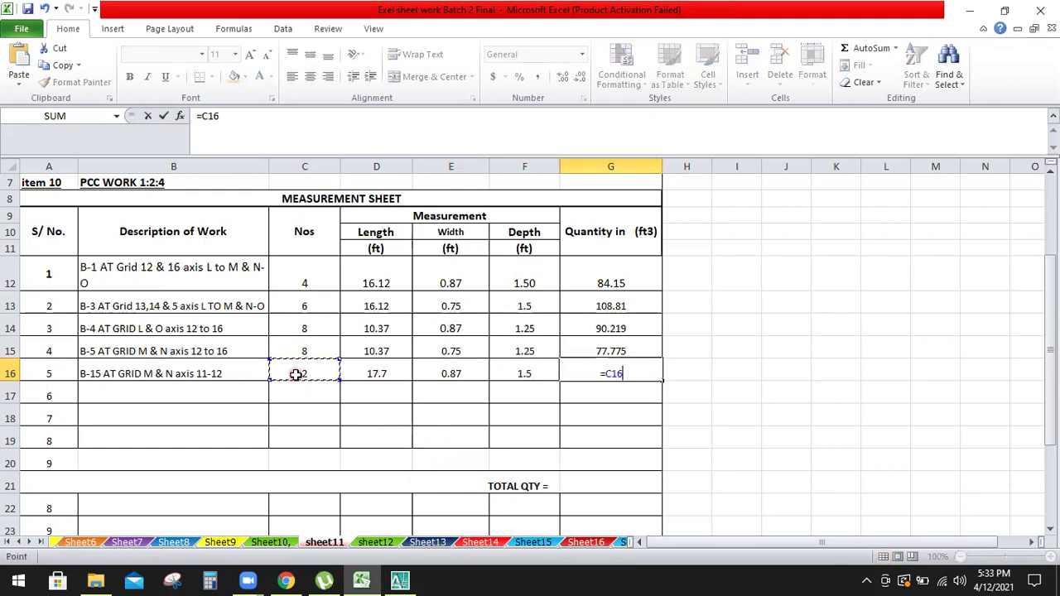
type("*")
left_click(374, 372)
type("*")
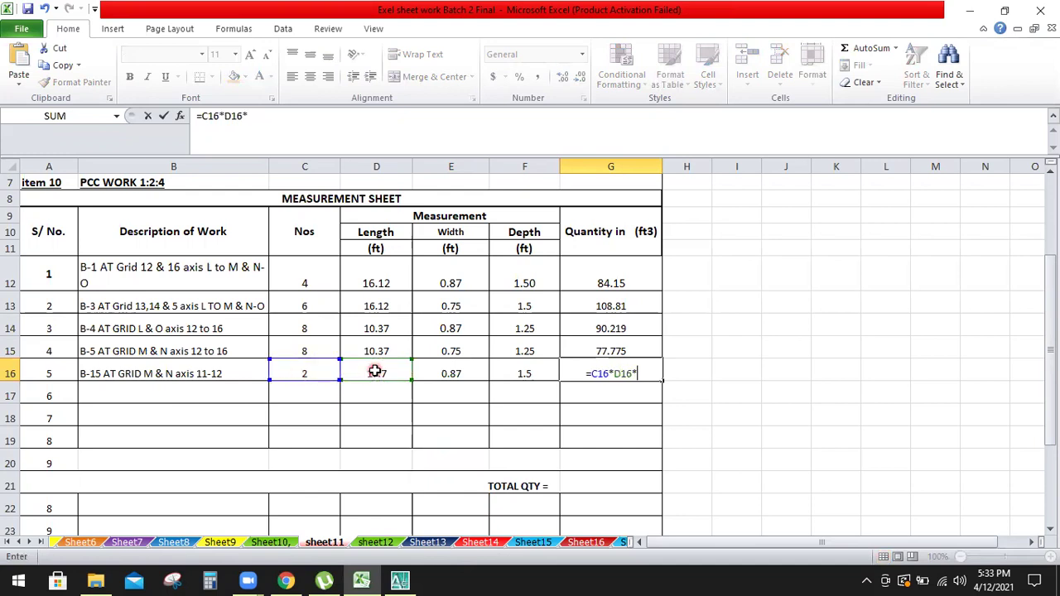
left_click(440, 372)
type("*")
left_click(539, 369)
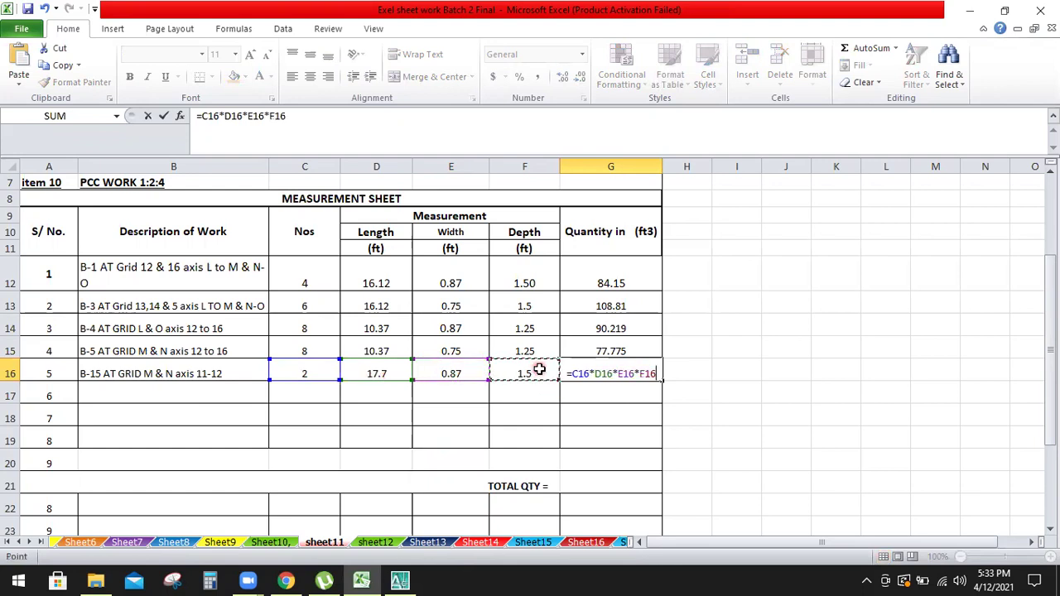
key("Return")
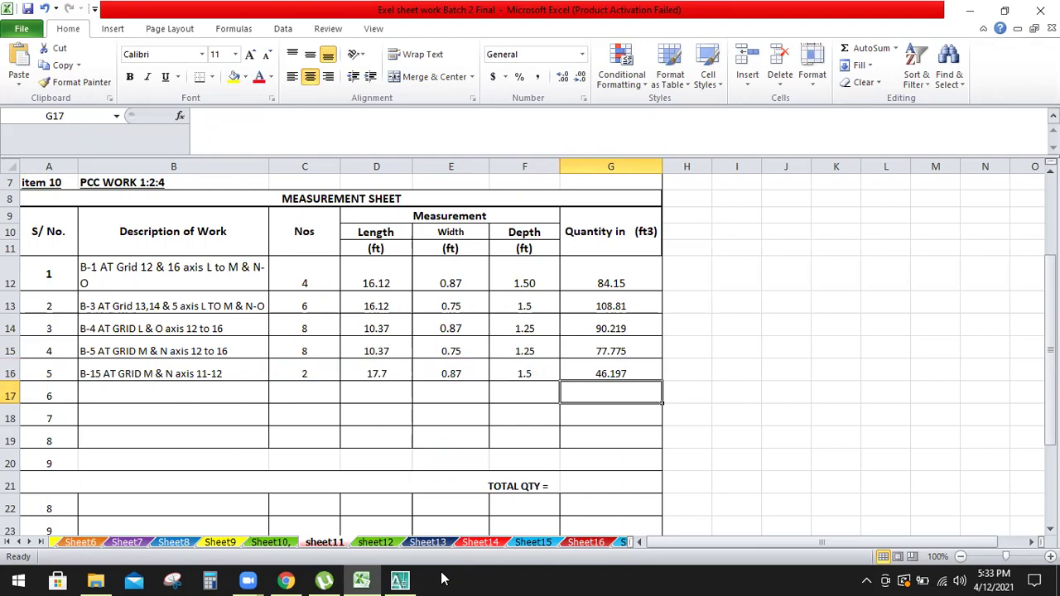
- Switch to AutoCAD, return to the floor framing plan and examine beam B-2 between grids M and N
left_click(400, 579)
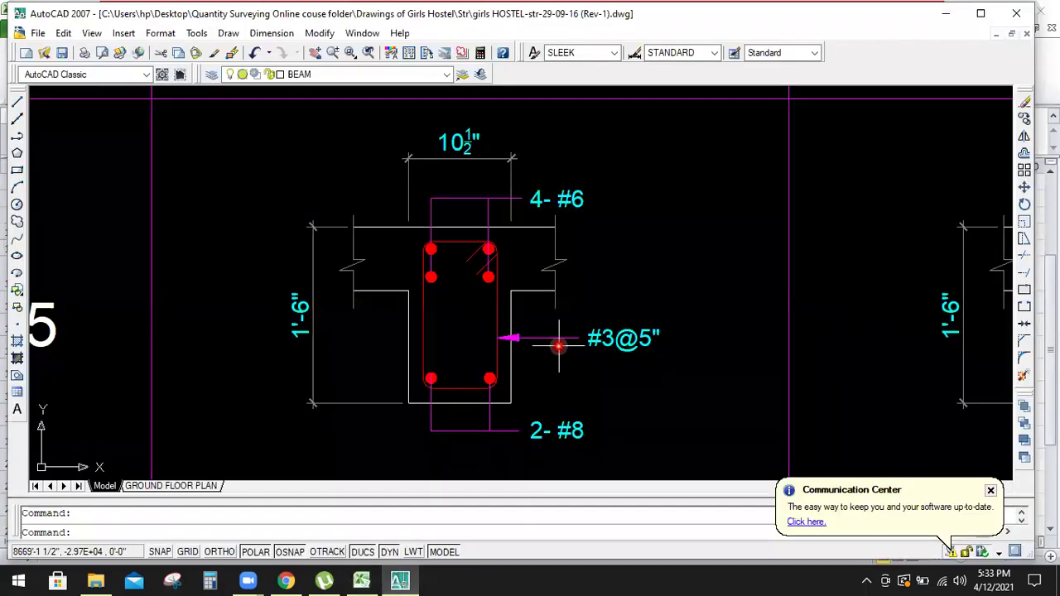
scroll(911, 222, "down", 4)
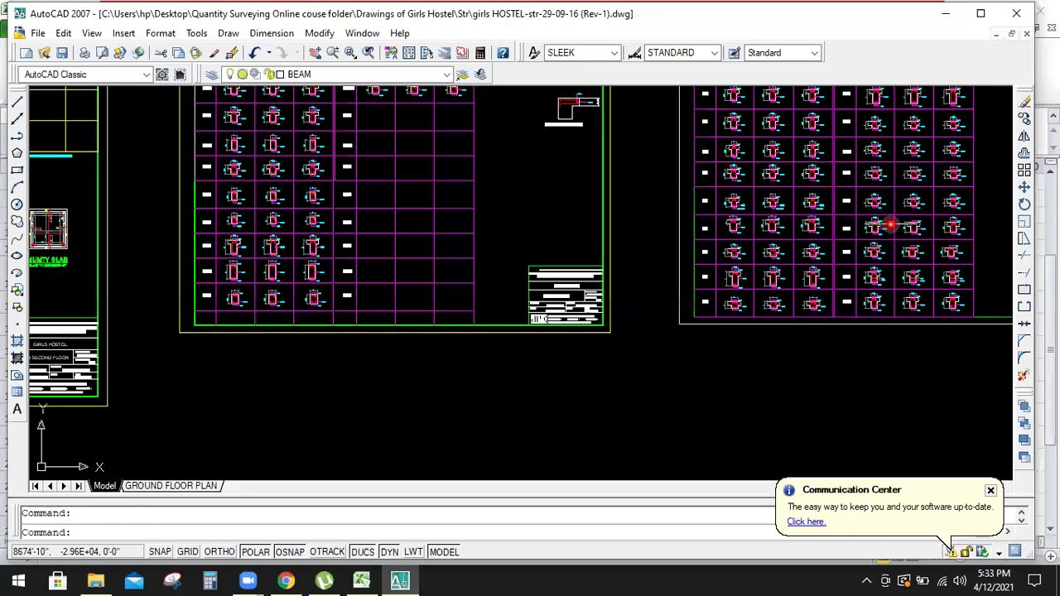
scroll(888, 224, "down", 2)
scroll(770, 289, "down", 2)
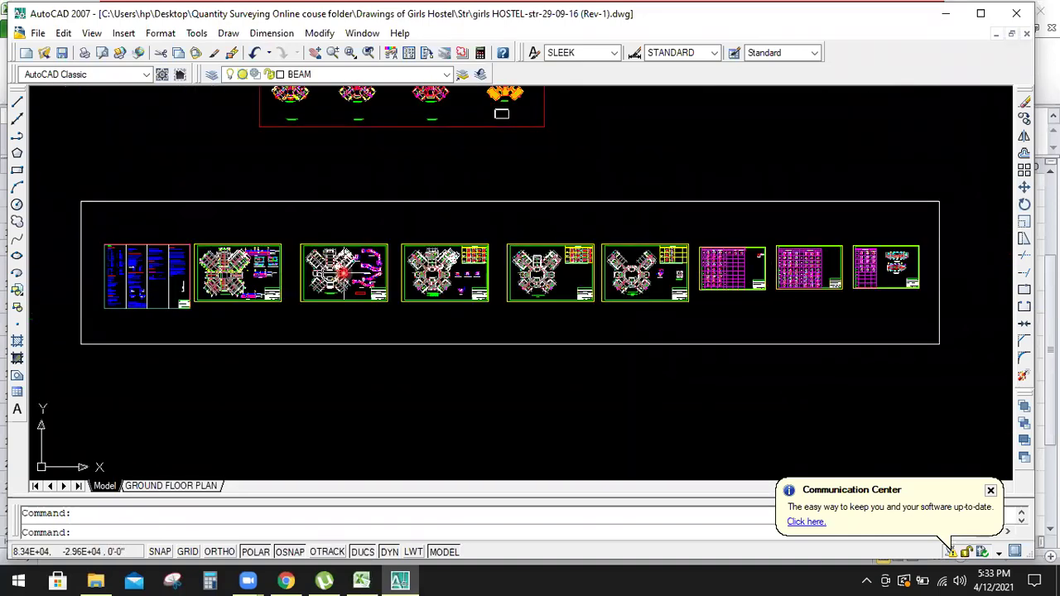
scroll(447, 252, "up", 3)
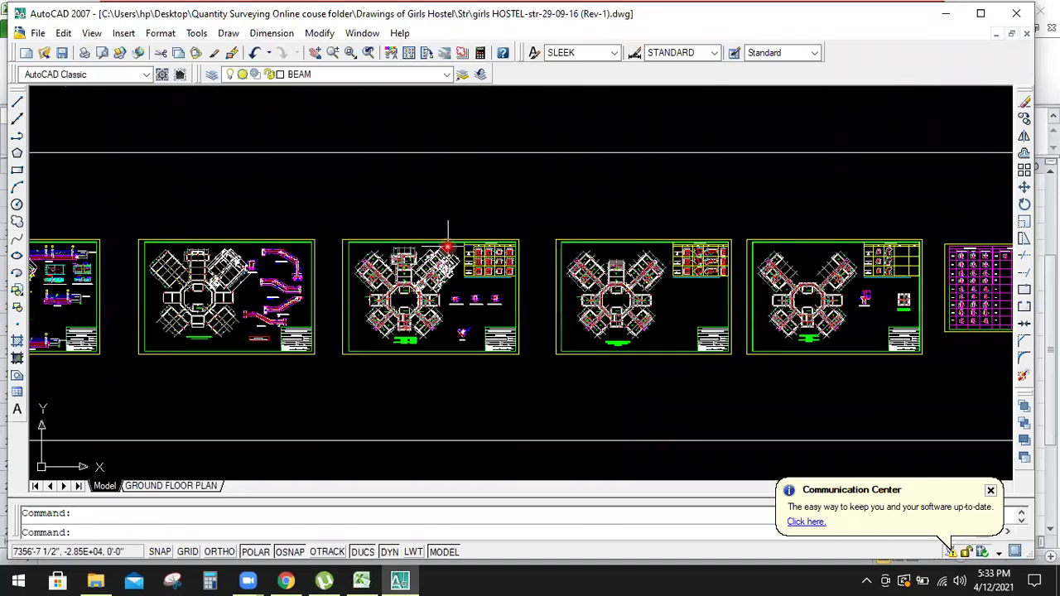
scroll(436, 260, "up", 4)
scroll(422, 291, "up", 2)
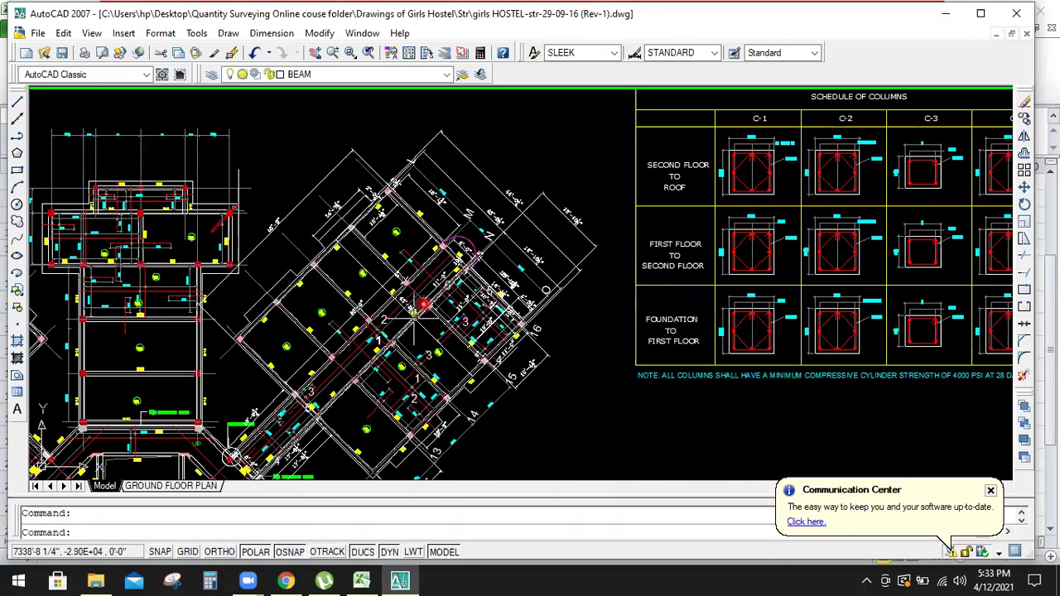
scroll(462, 242, "up", 3)
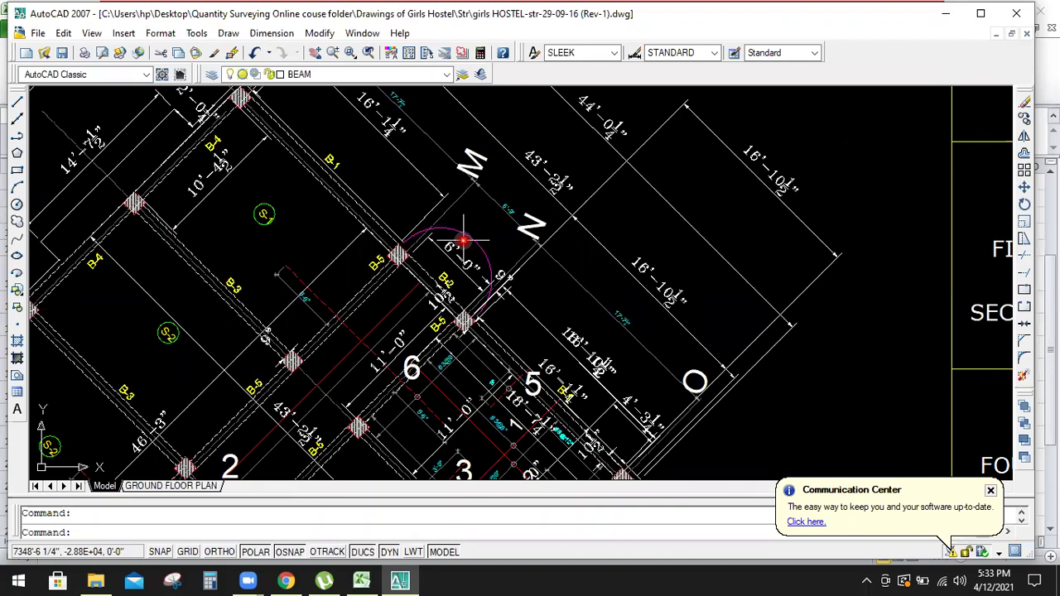
scroll(448, 248, "up", 3)
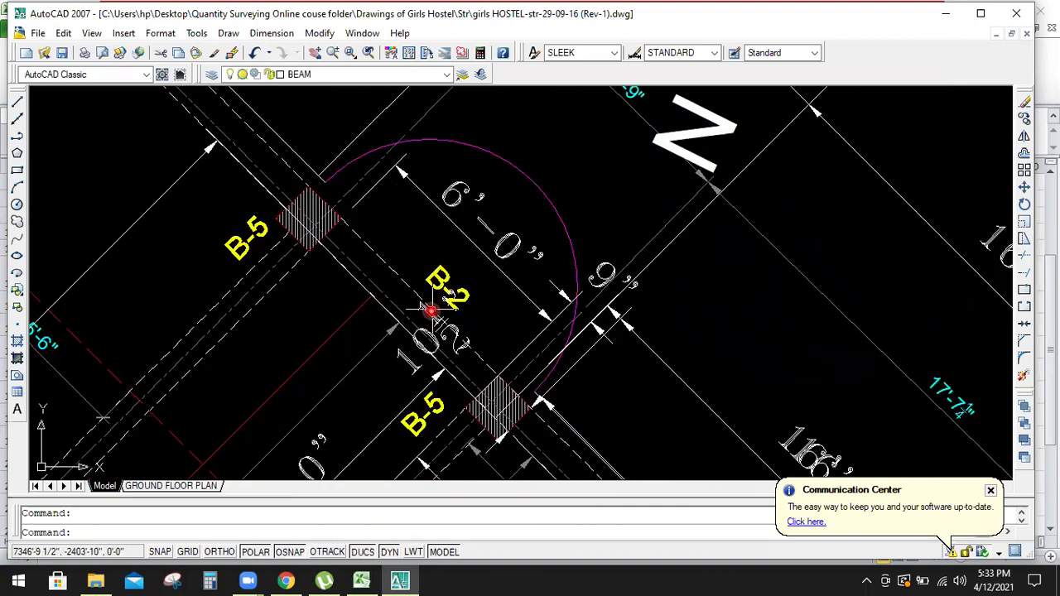
scroll(429, 311, "down", 2)
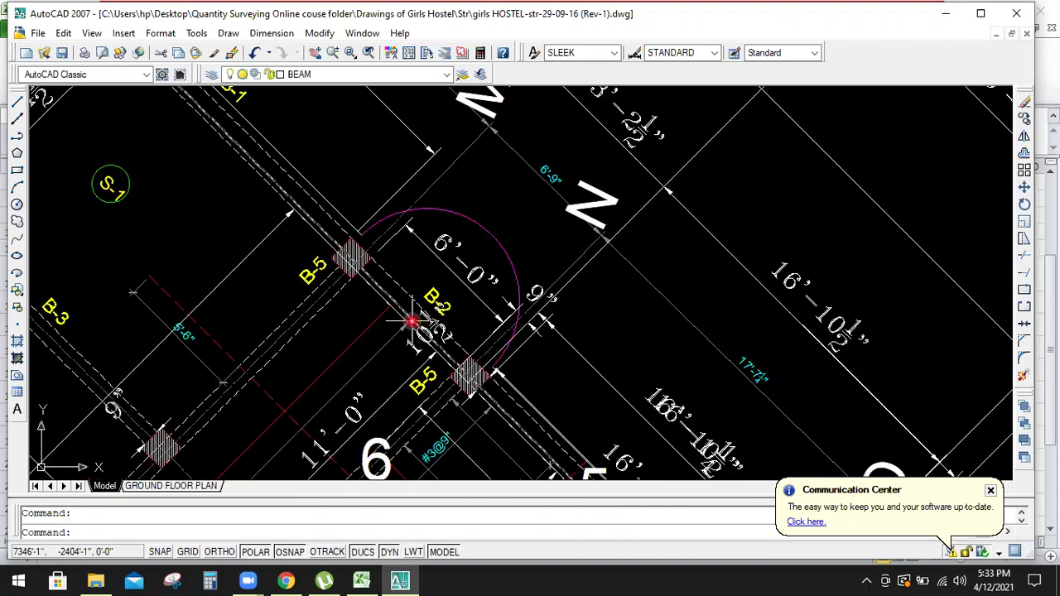
- Return to the Excel sheet and enter "B-2 AT GRID M-N axis 16" as the description for item 6
left_click(362, 582)
left_click(209, 387)
type("B")
key("BackSpace")
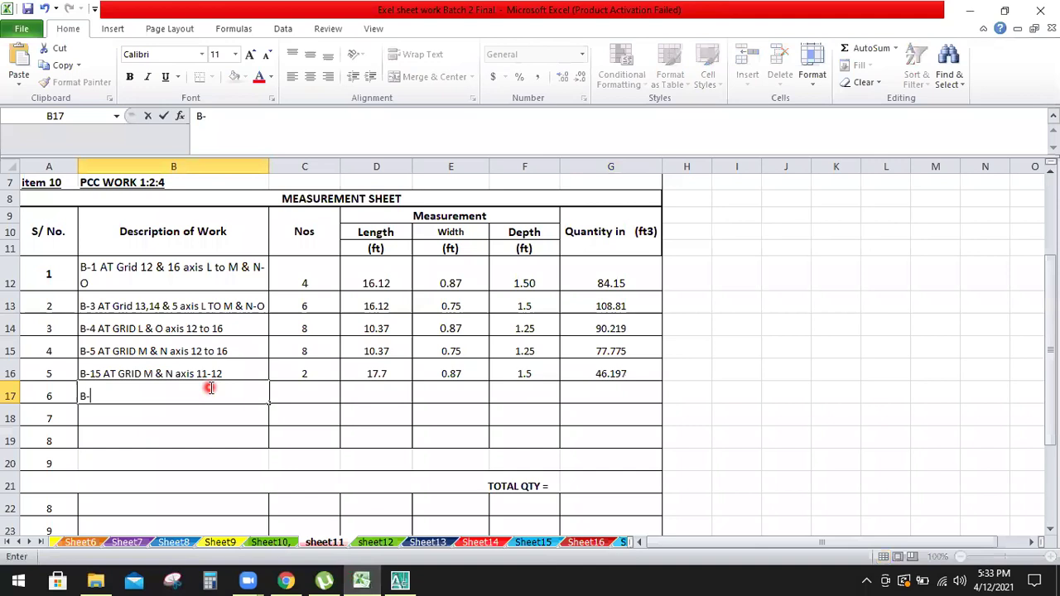
type("B-2 AT GRID M-N axis 16")
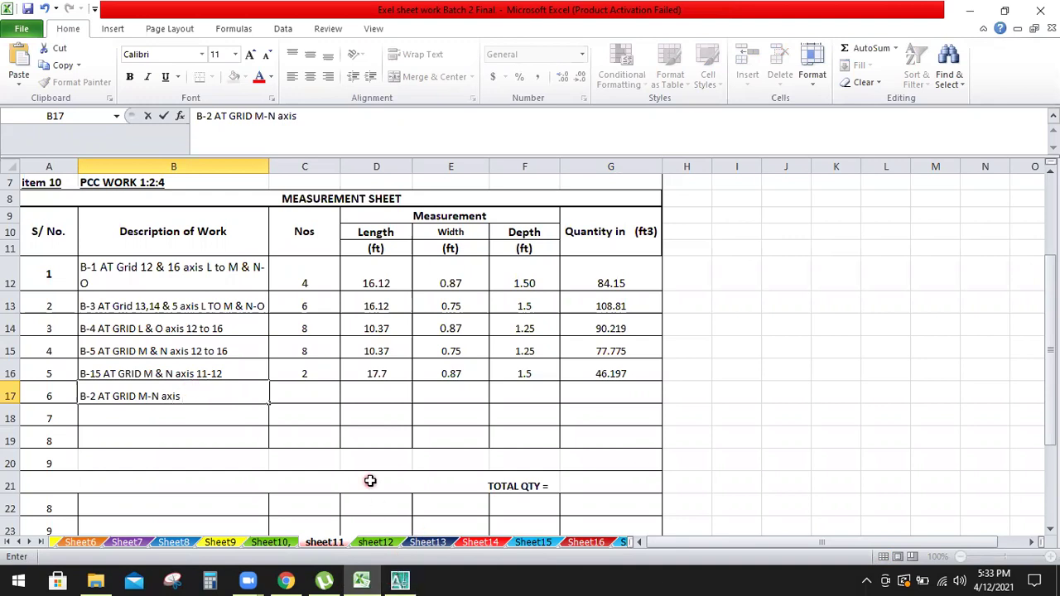
- In AutoCAD, add an aligned dimension along B-2 between the facing corners of its two hatched columns
left_click(399, 580)
scroll(502, 362, "down", 6)
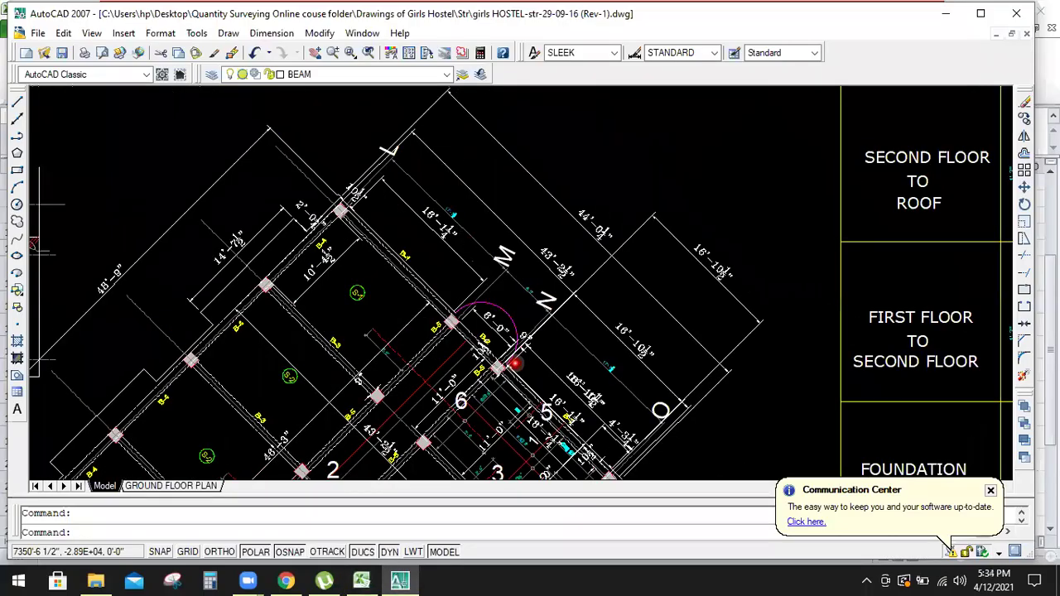
scroll(501, 362, "up", 7)
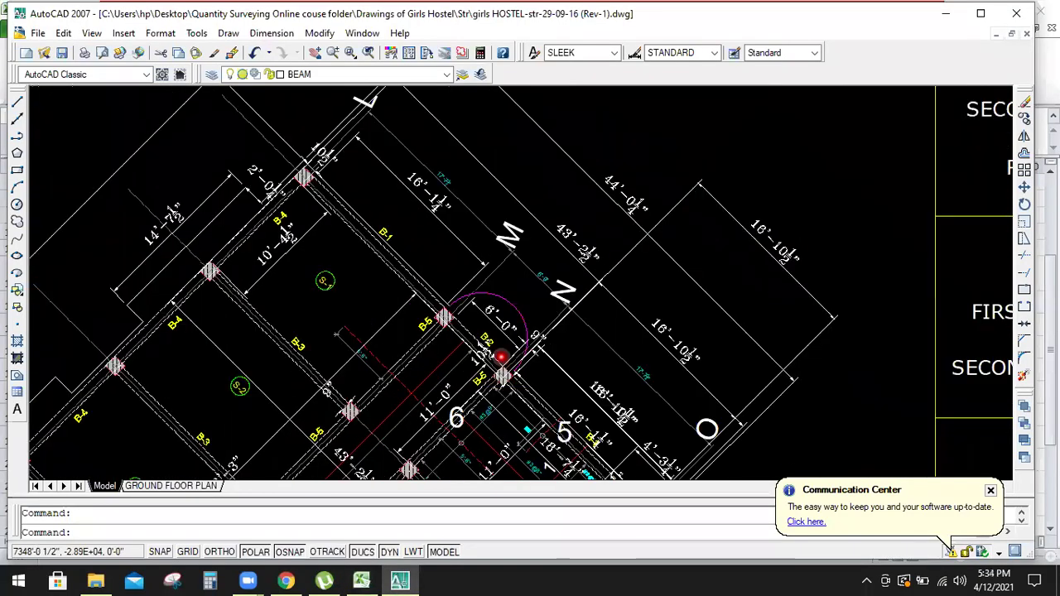
scroll(470, 335, "up", 2)
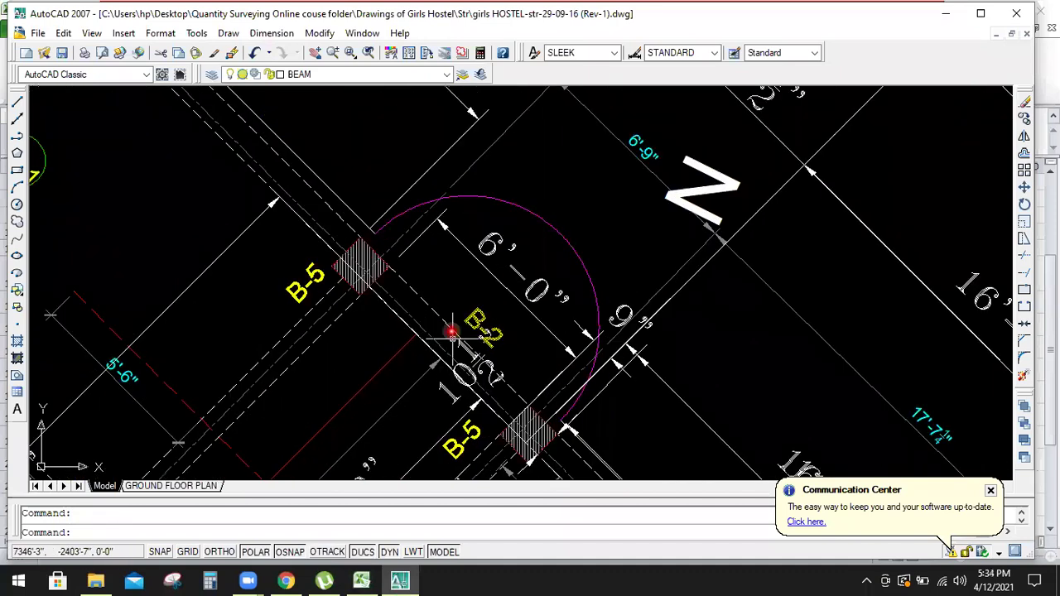
left_click(272, 33)
left_click(273, 87)
scroll(386, 282, "up", 1)
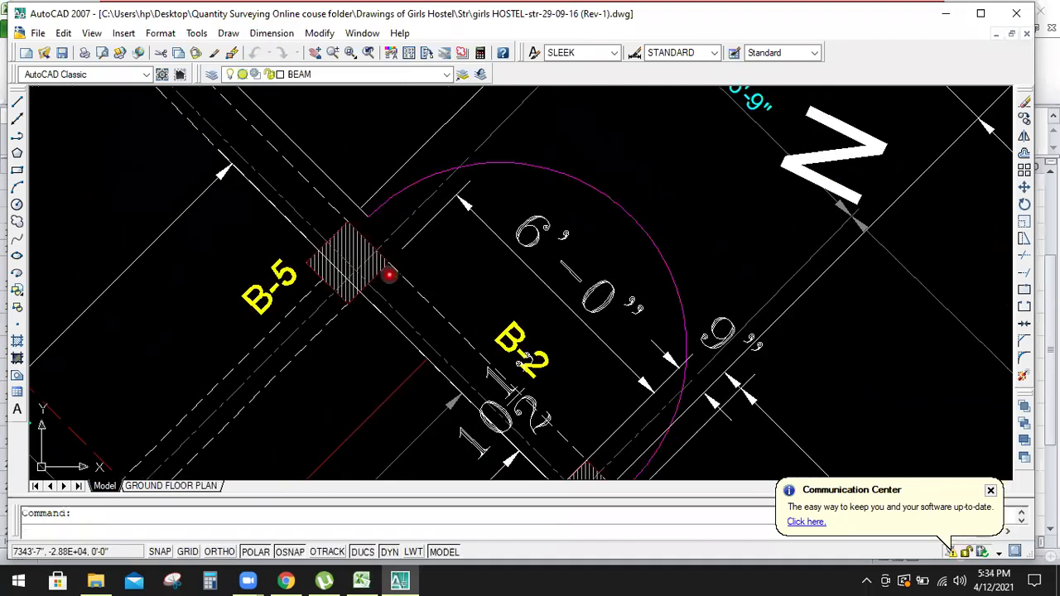
left_click(388, 265)
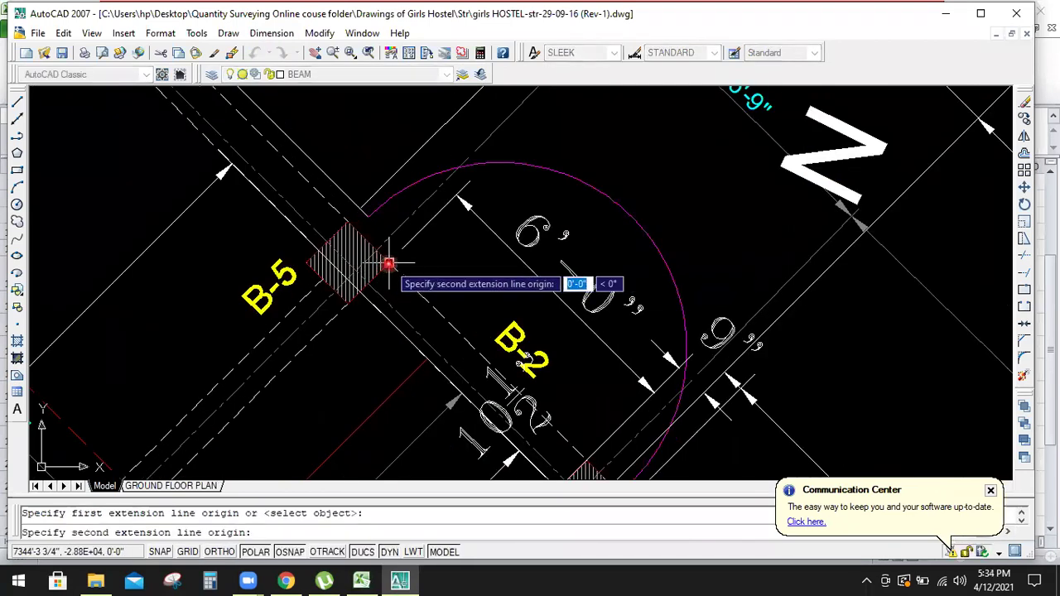
left_click(586, 459)
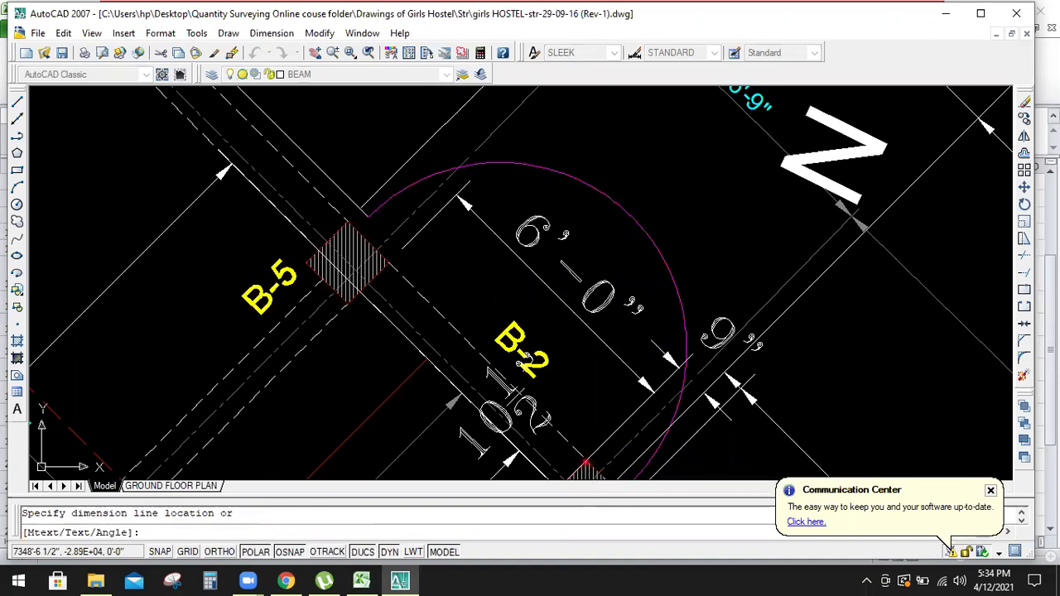
left_click(608, 425)
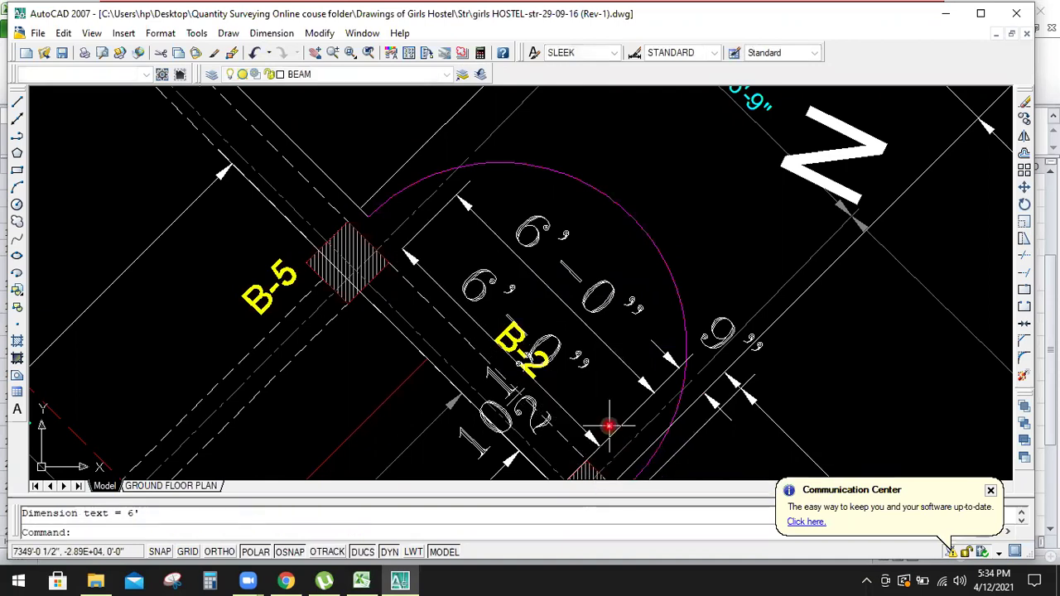
- Return to the Excel sheet and enter 1 as the number and 6 as the length for B-2
left_click(364, 579)
left_click(323, 396)
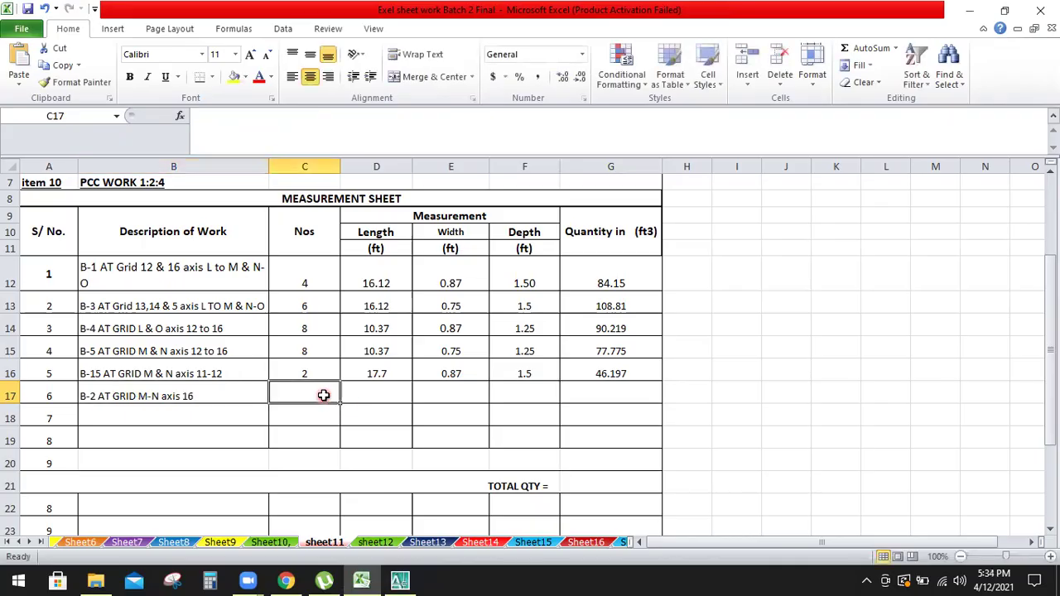
type("1")
key("Tab")
type("6")
key("Tab")
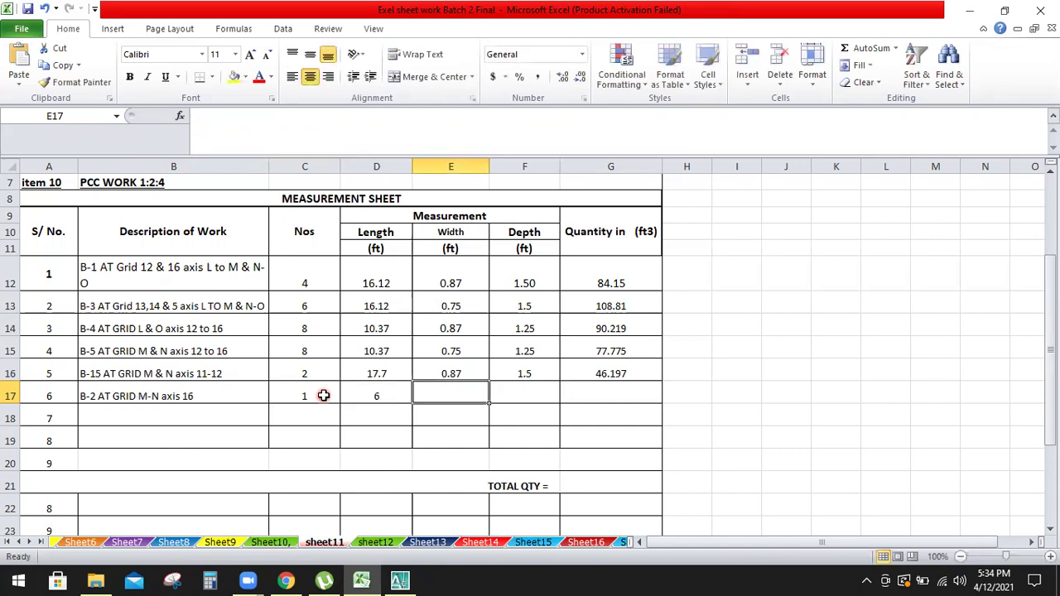
- Switch to AutoCAD, locate B-2 in the Schedule of Beams and examine its cross-section for width and depth
left_click(400, 580)
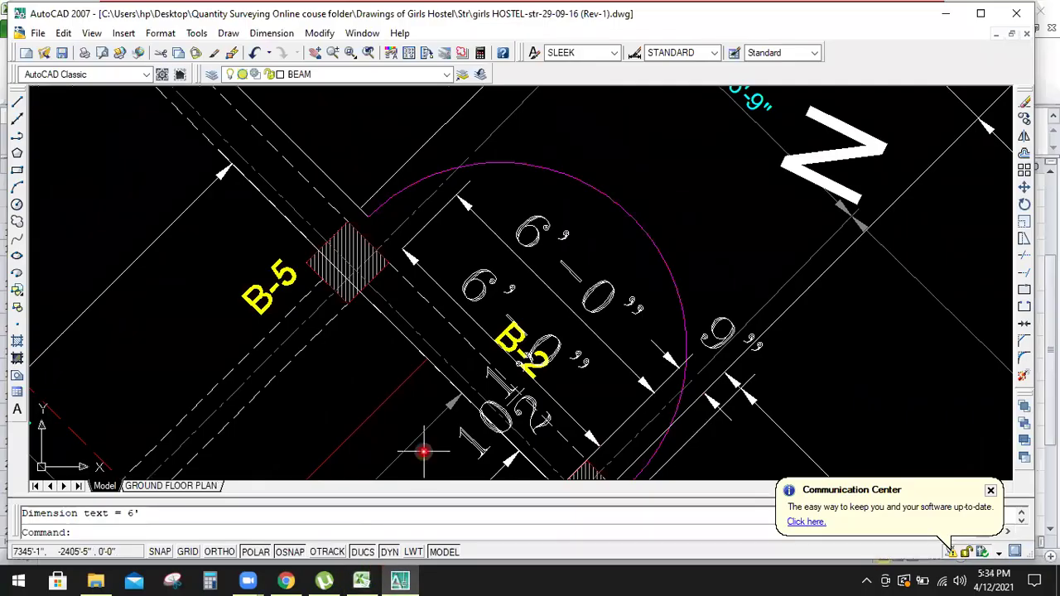
scroll(385, 275, "down", 8)
scroll(379, 275, "down", 6)
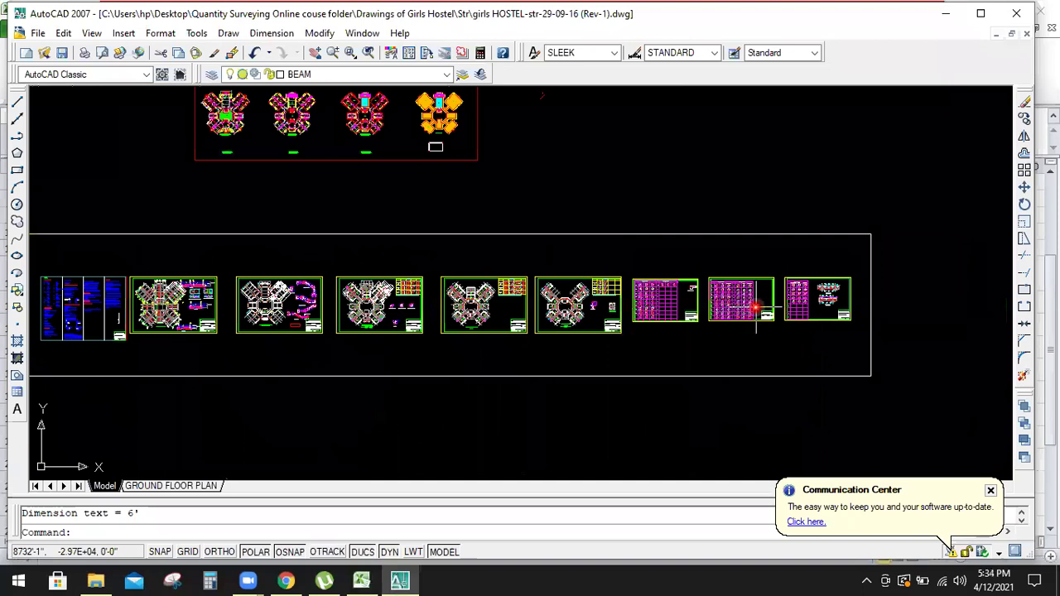
scroll(728, 315, "up", 3)
scroll(724, 323, "up", 6)
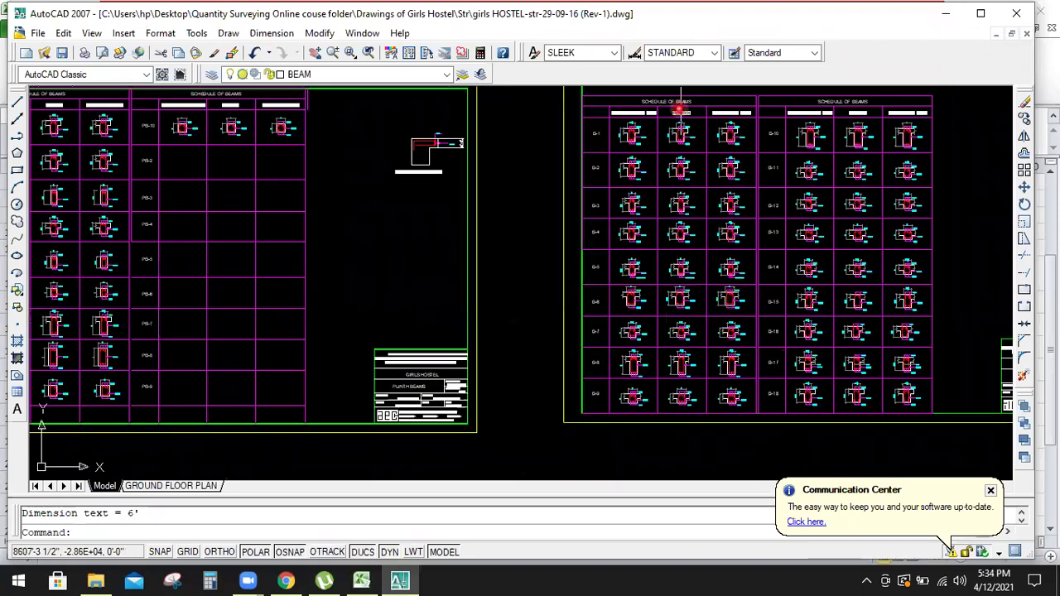
scroll(668, 136, "up", 4)
scroll(416, 290, "up", 2)
scroll(487, 278, "up", 5)
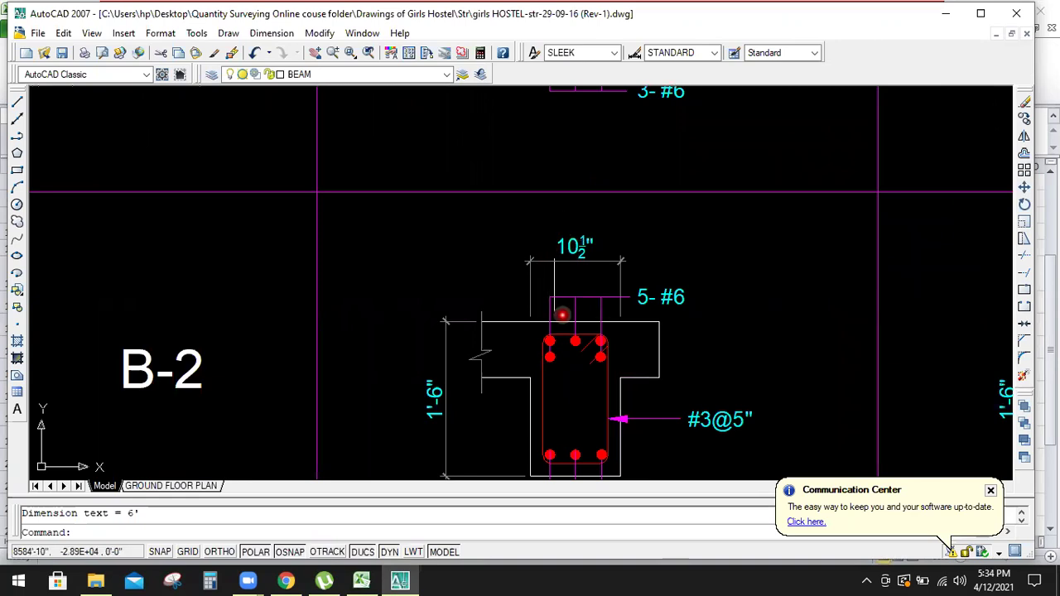
left_click(432, 387)
key("Escape")
scroll(432, 388, "down", 2)
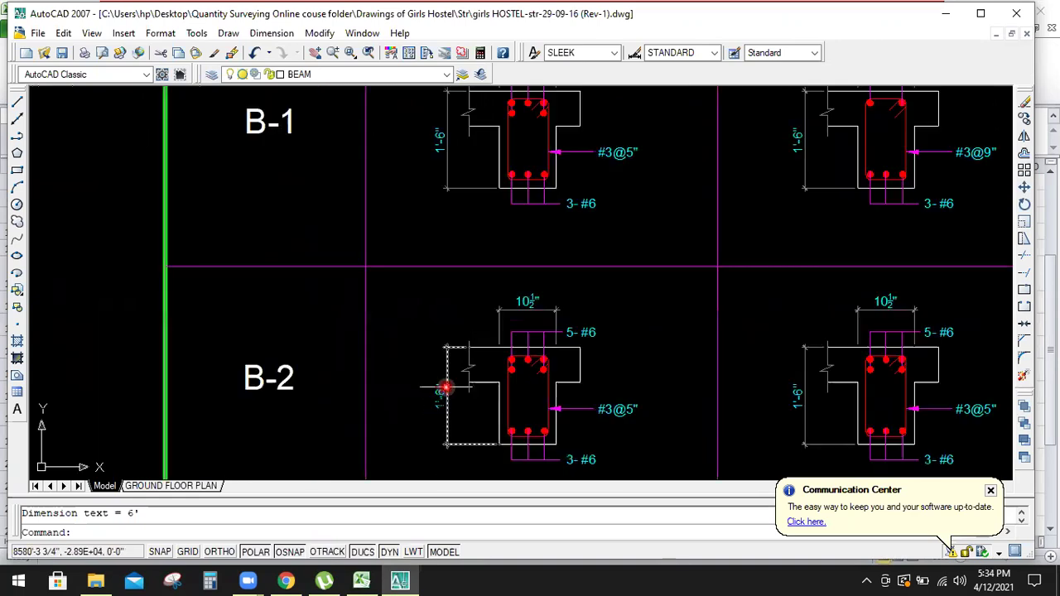
- Return to the Excel sheet and enter a width of 0.87 and a depth of 1.5 for B-2
left_click(361, 580)
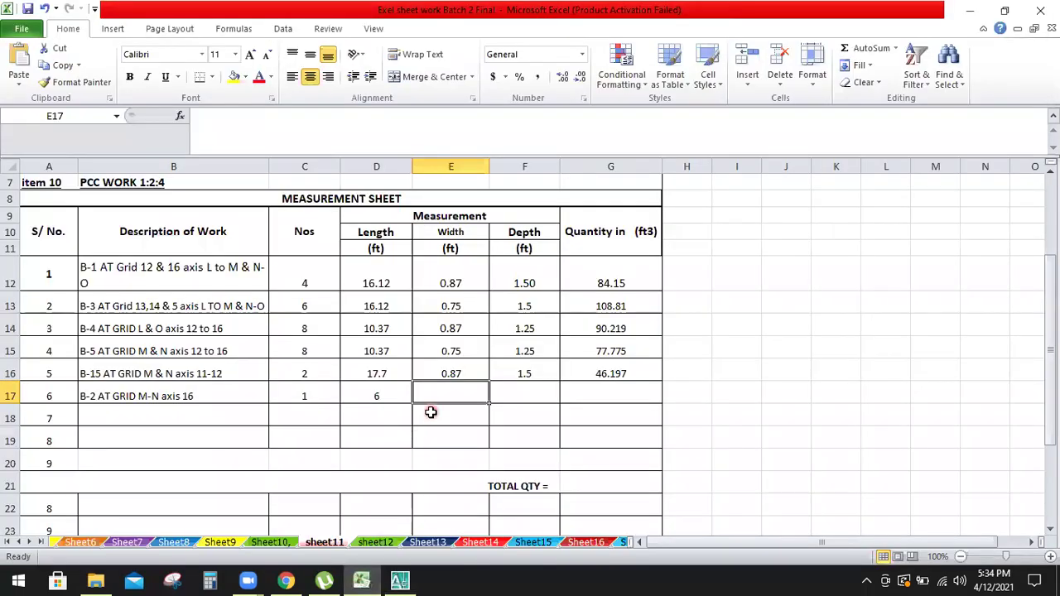
type("0.87")
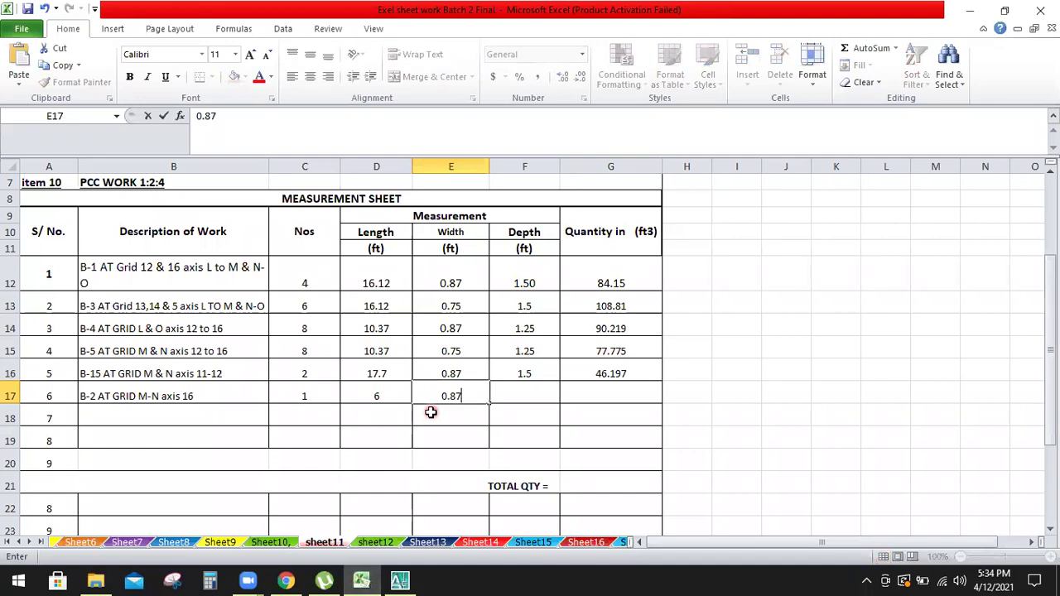
key("Tab")
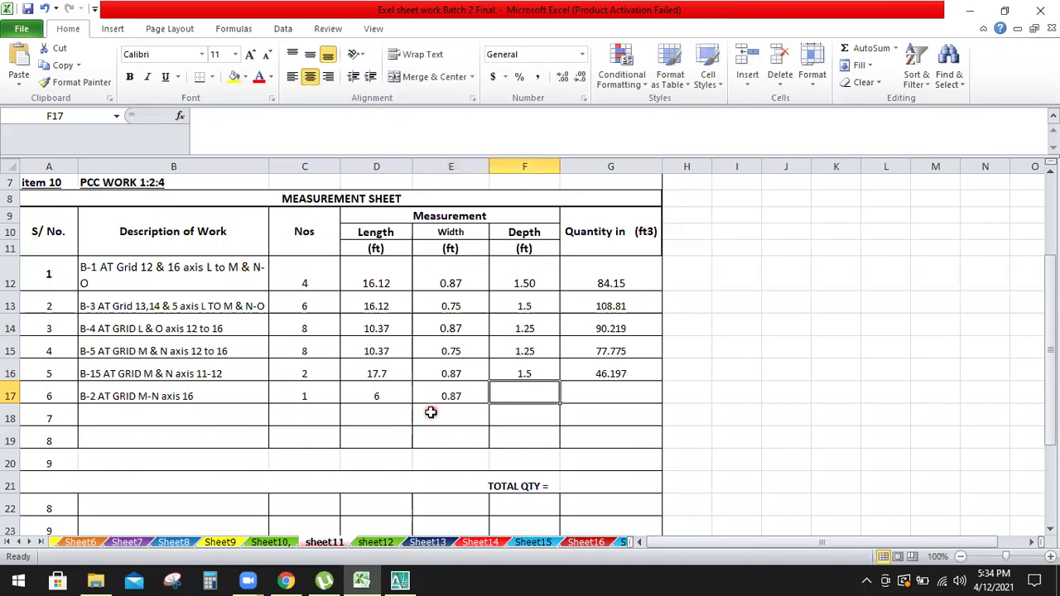
type("1.")
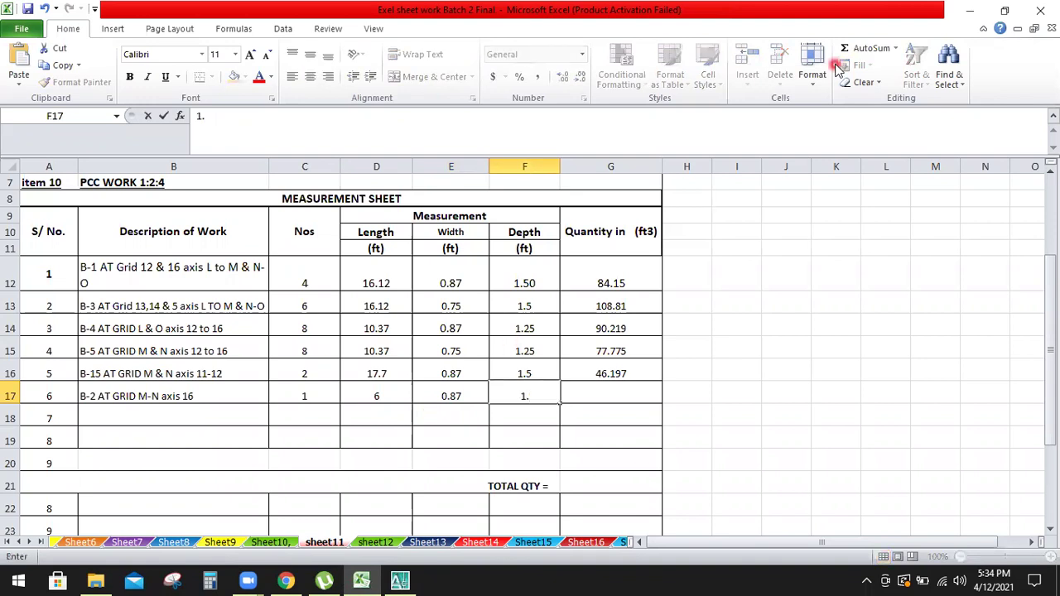
left_click(536, 381)
- Enter the B-2 quantity in G17 as the product of number, length, width and depth with the formula =C17*D17*E17*F17
left_click(615, 394)
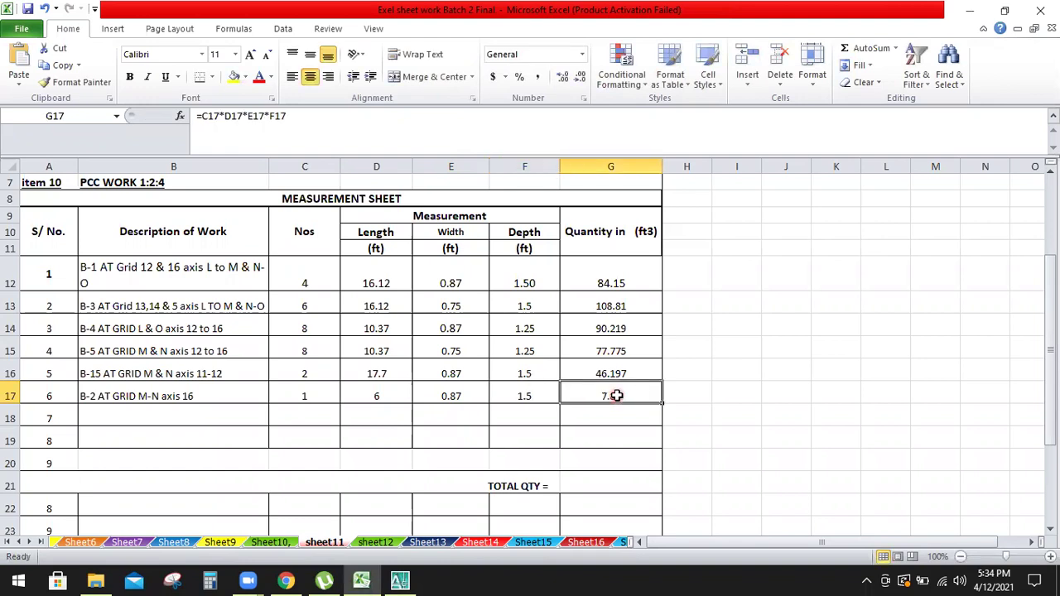
type("=")
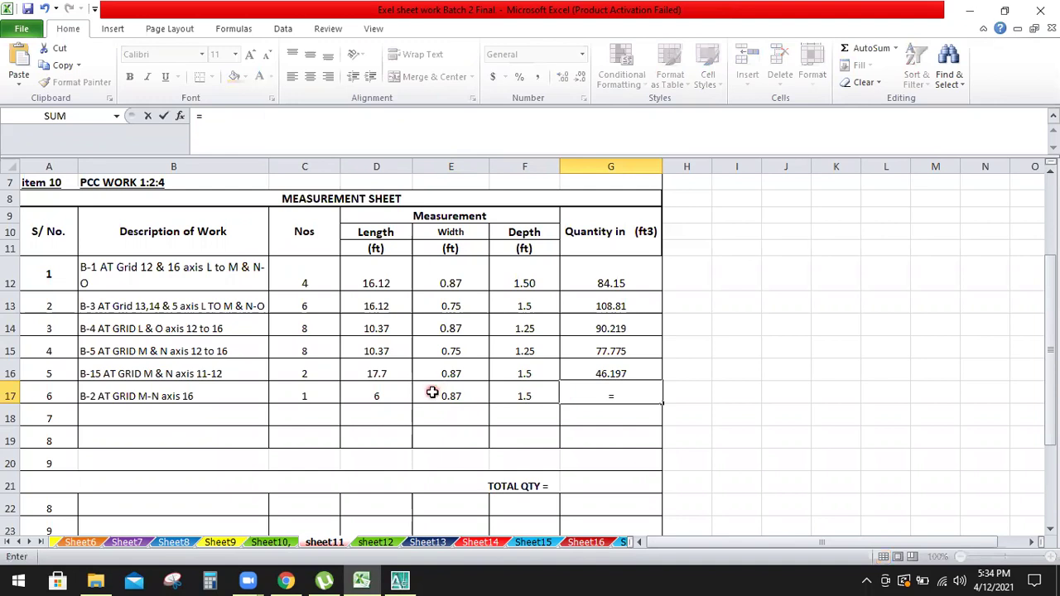
left_click(303, 393)
type("*")
left_click(383, 394)
type("*")
left_click(439, 393)
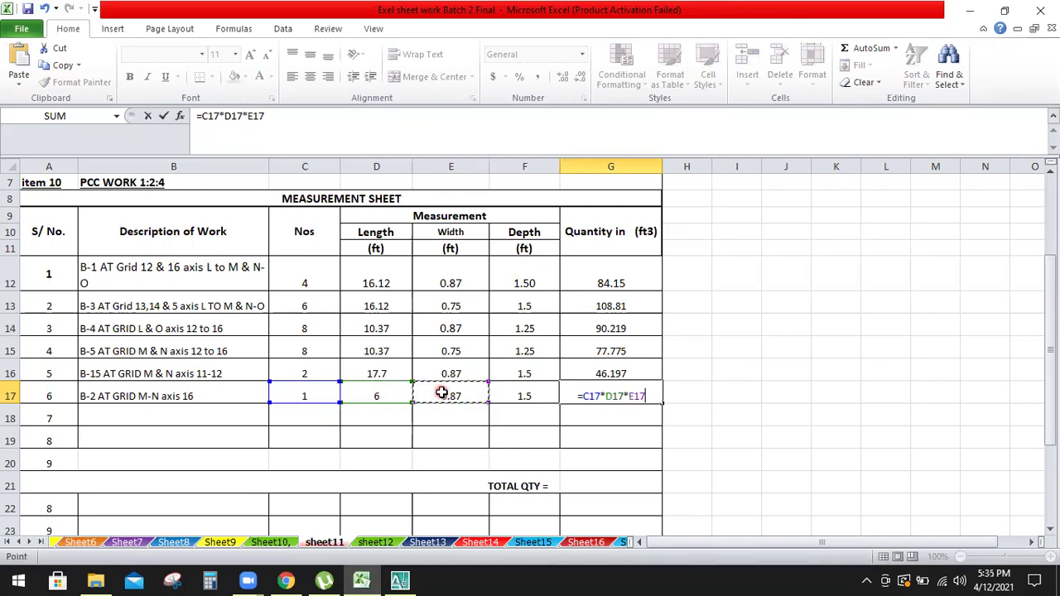
type("*")
left_click(514, 394)
key("Return")
left_click(888, 350)
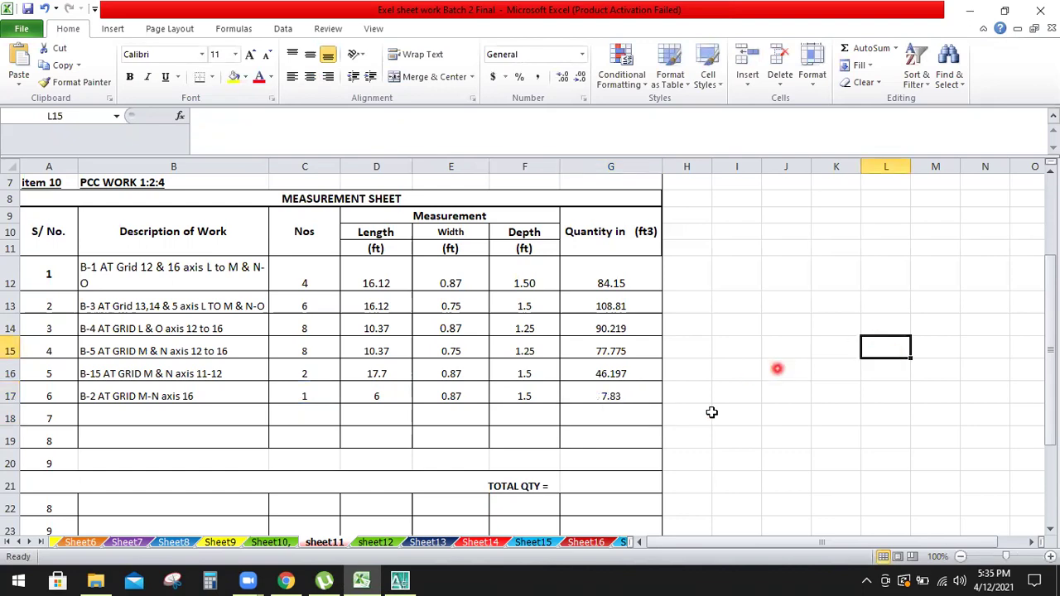
- Switch to AutoCAD and examine the structural floor plan sheets and the beam layout around grids L to O
left_click(400, 579)
scroll(703, 253, "down", 8)
scroll(712, 240, "down", 3)
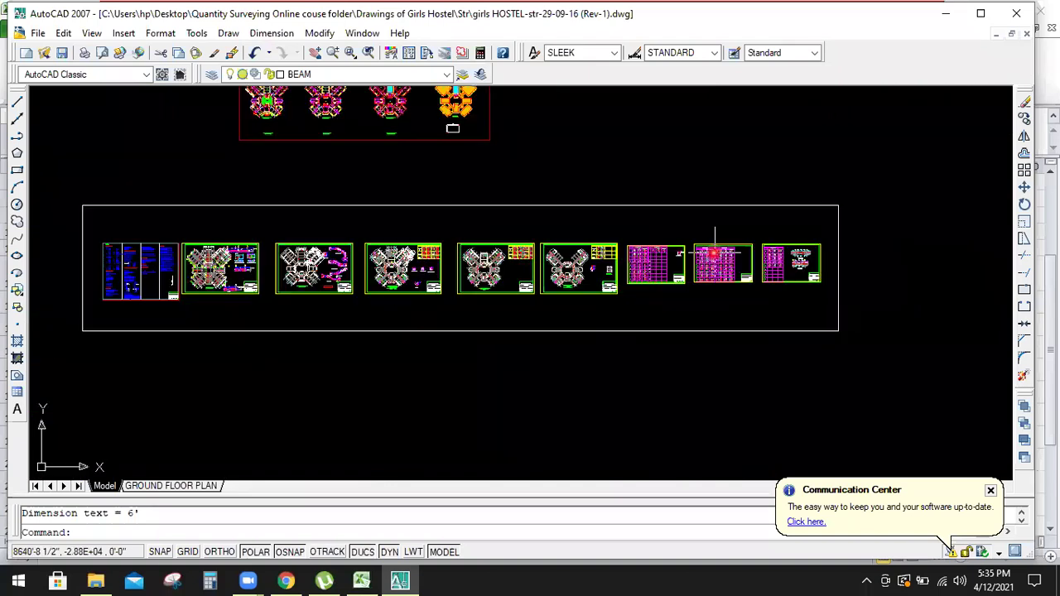
scroll(397, 265, "up", 4)
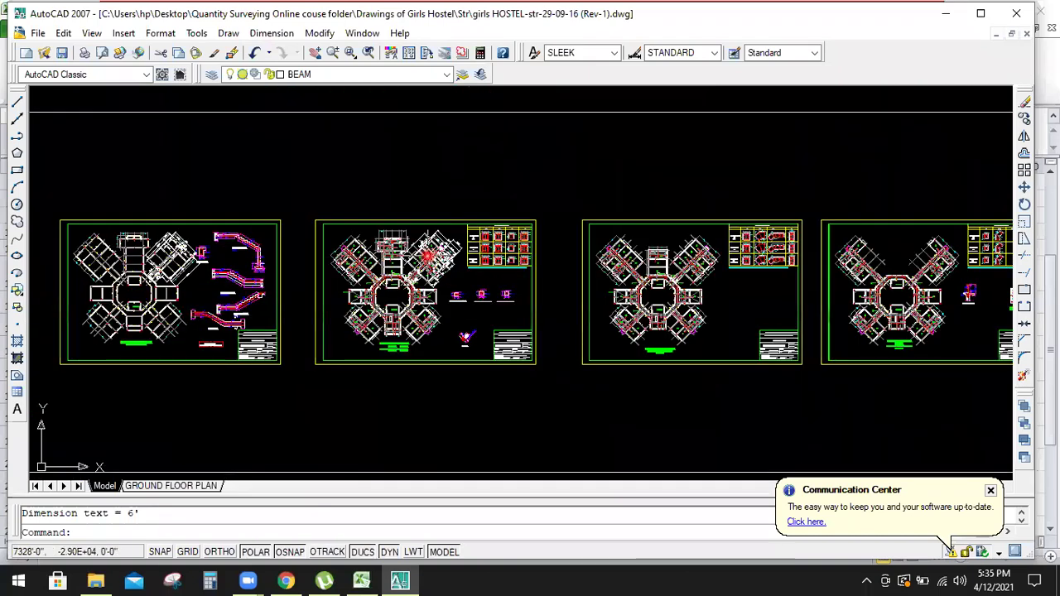
scroll(457, 258, "up", 3)
scroll(379, 218, "up", 5)
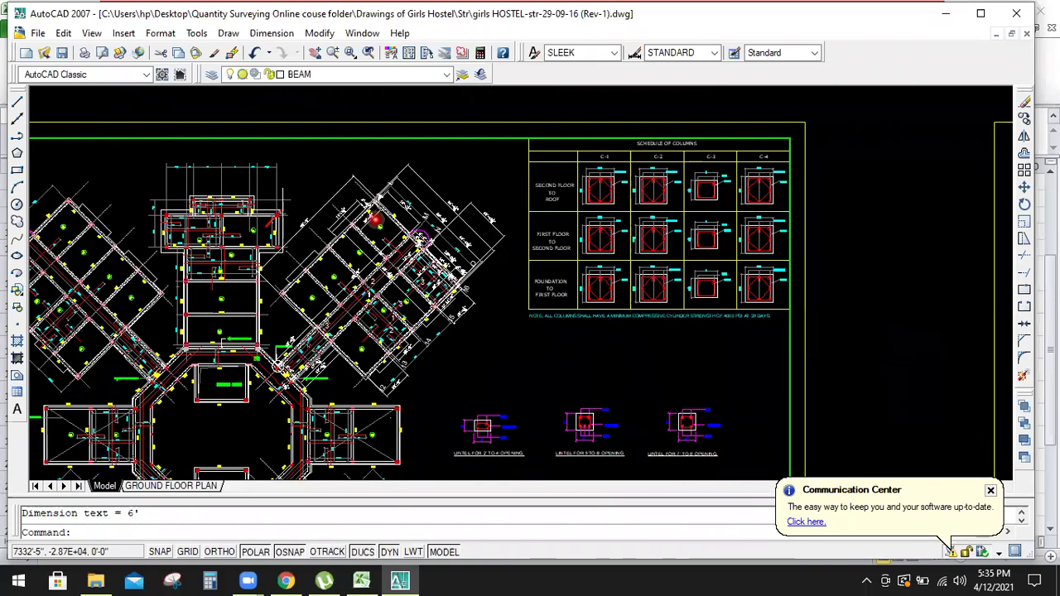
scroll(326, 397, "down", 2)
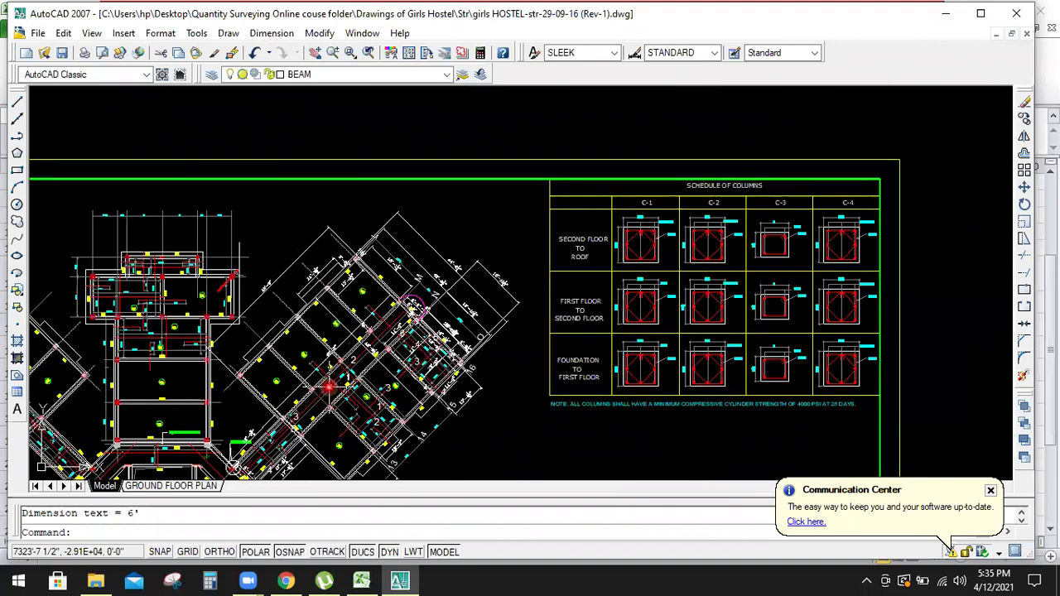
scroll(327, 372, "up", 2)
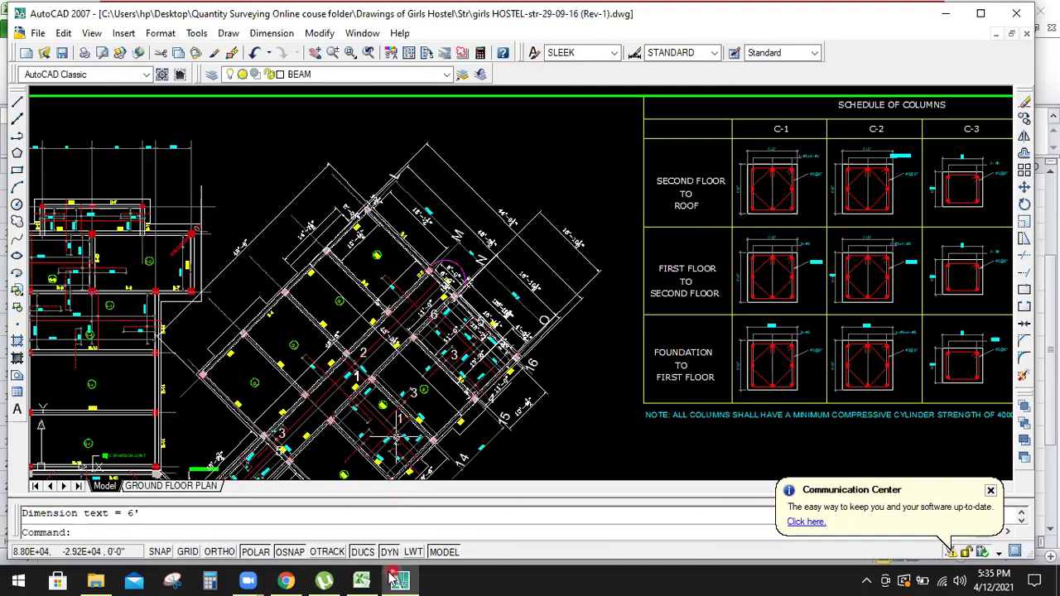
- Return to the Excel sheet and delete the entire unused row with serial number 7 below B-2
left_click(361, 581)
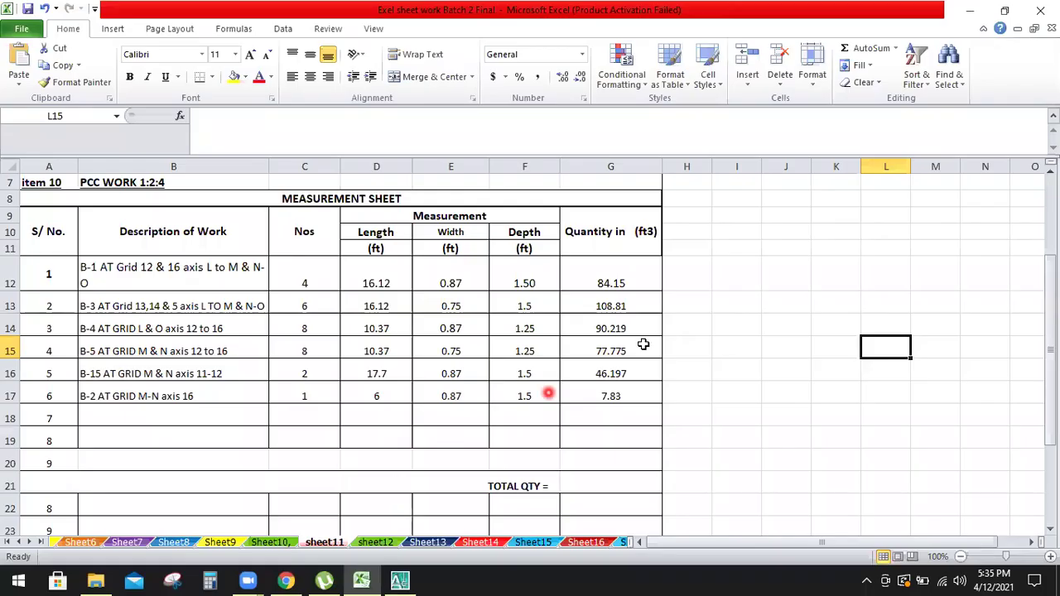
left_click(64, 408)
left_click_drag(64, 408, 149, 414)
key("shift+F10")
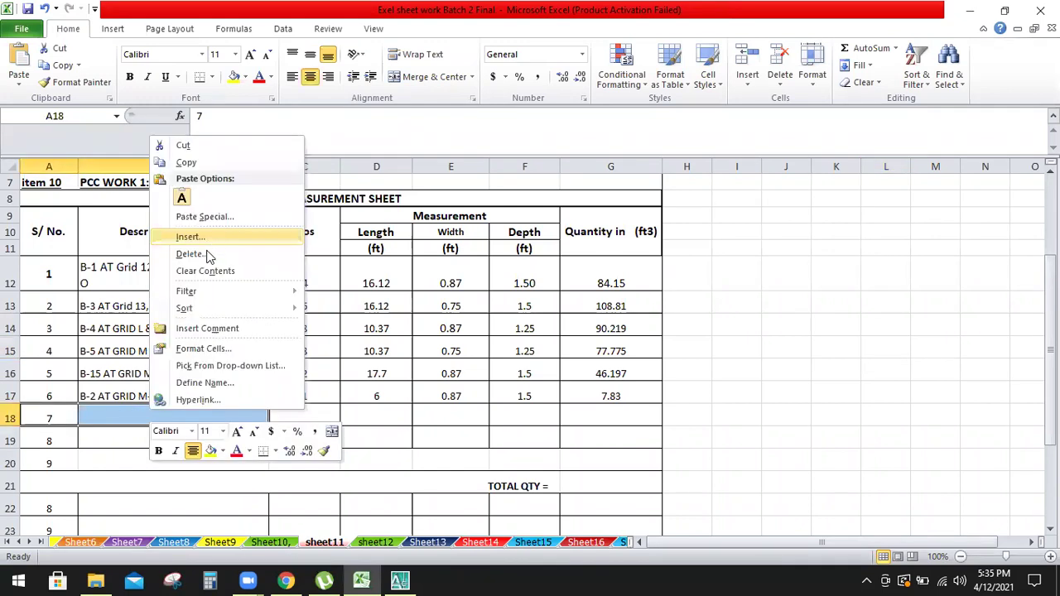
left_click(177, 254)
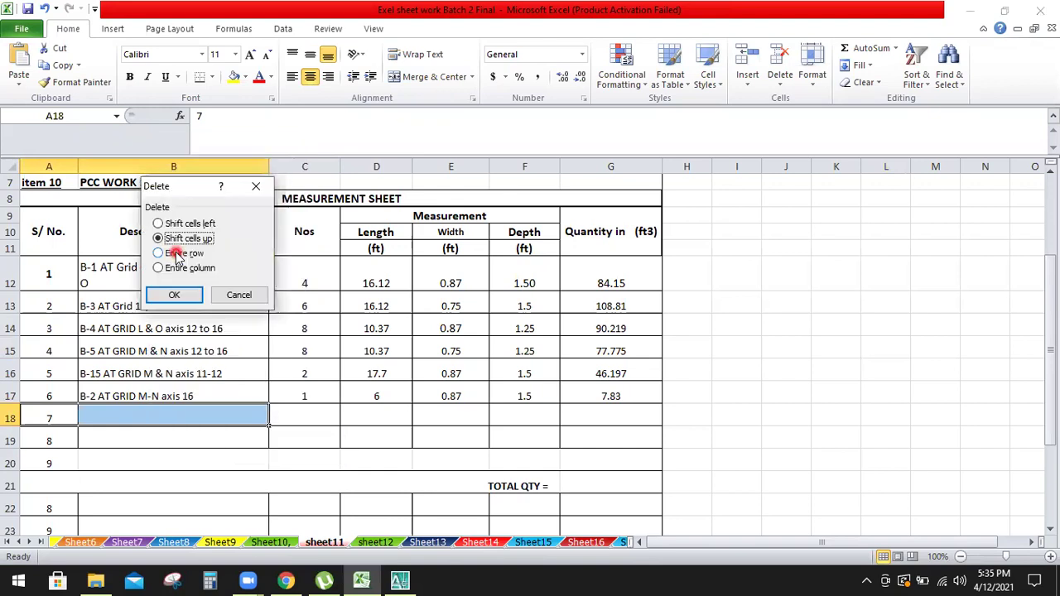
left_click(176, 252)
left_click(177, 295)
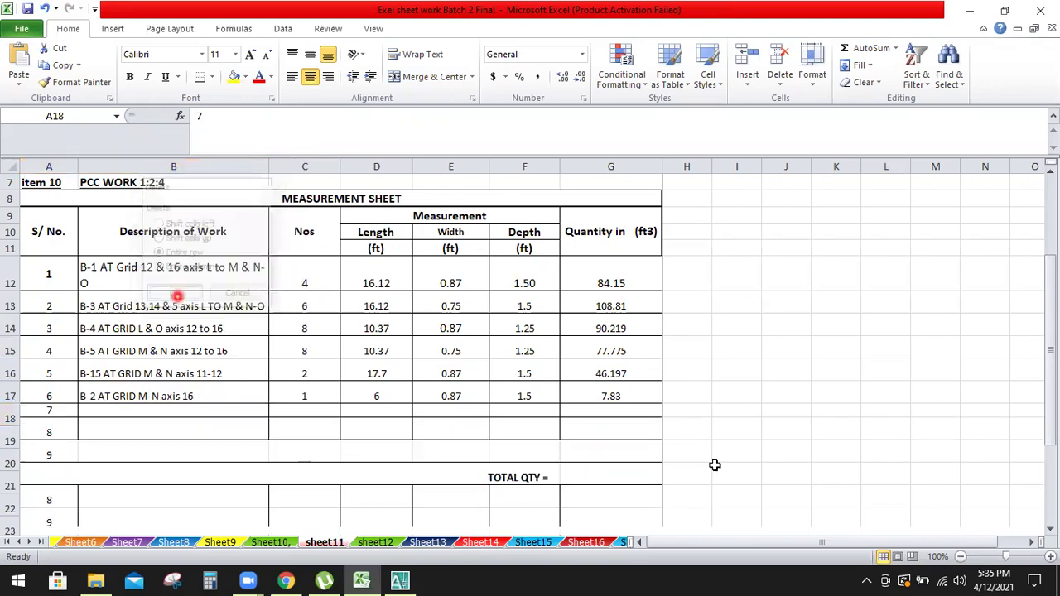
- Total the beam quantities in G12 to G17 with AutoSum
left_click_drag(620, 277, 621, 353)
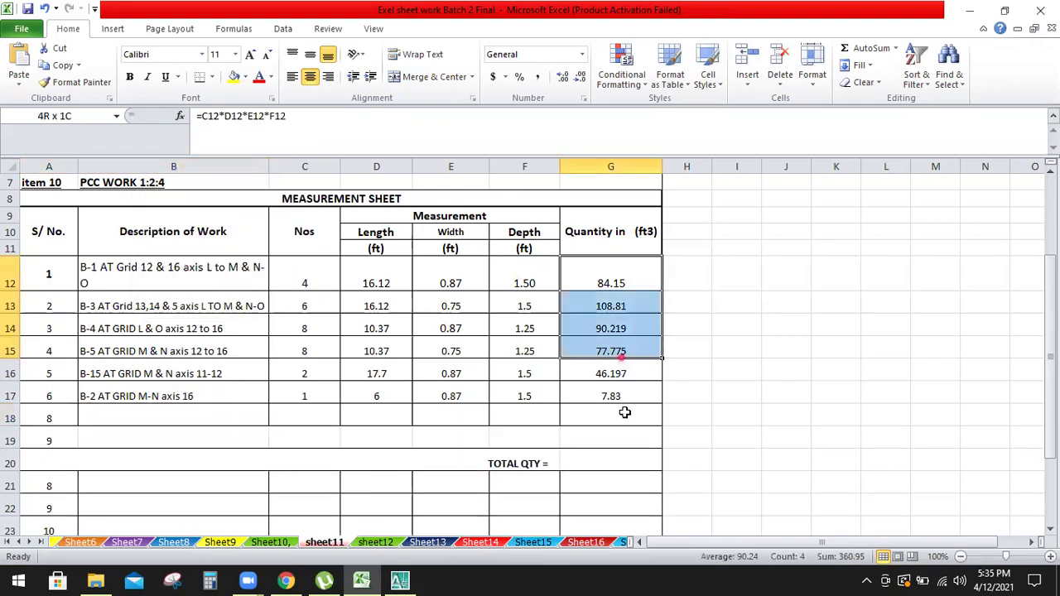
left_click_drag(626, 405, 623, 396)
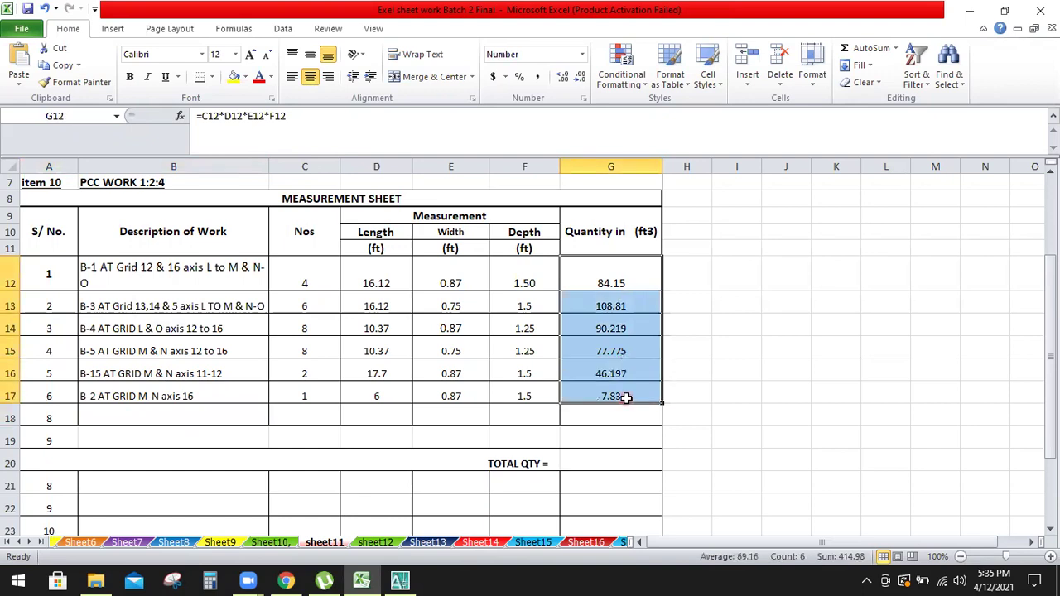
left_click(881, 49)
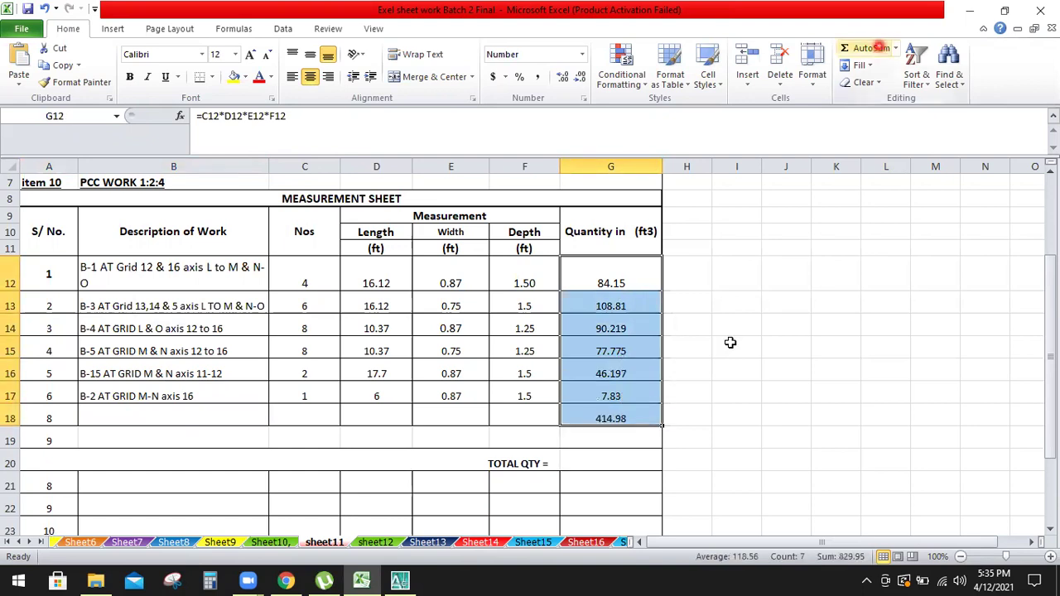
left_click(729, 342)
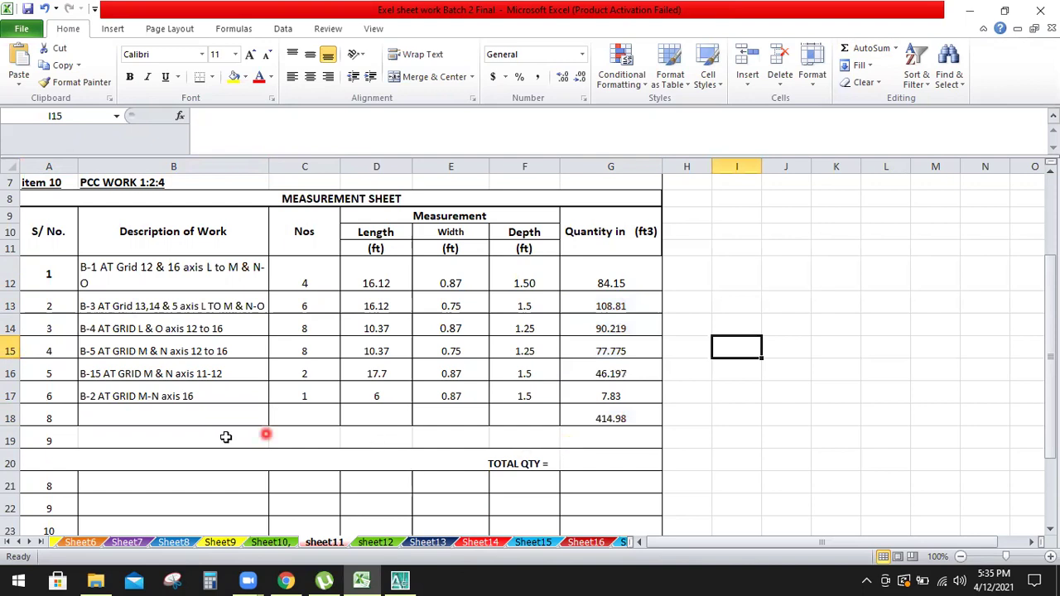
- Delete the entire empty row with serial number 9 directly above the TOTAL QTY row
left_click_drag(124, 436, 555, 442)
right_click(475, 441)
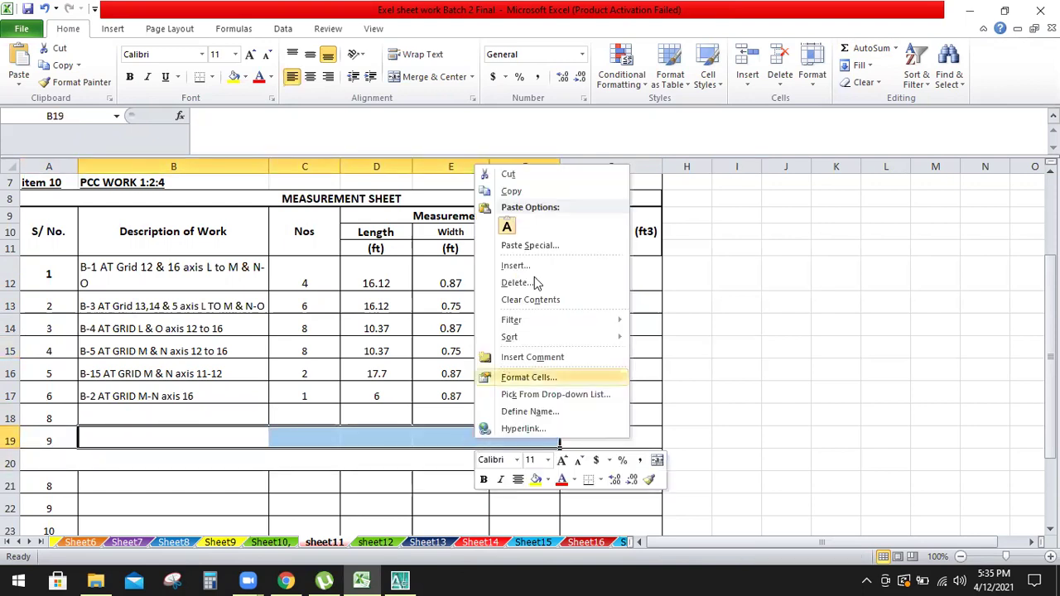
left_click(534, 284)
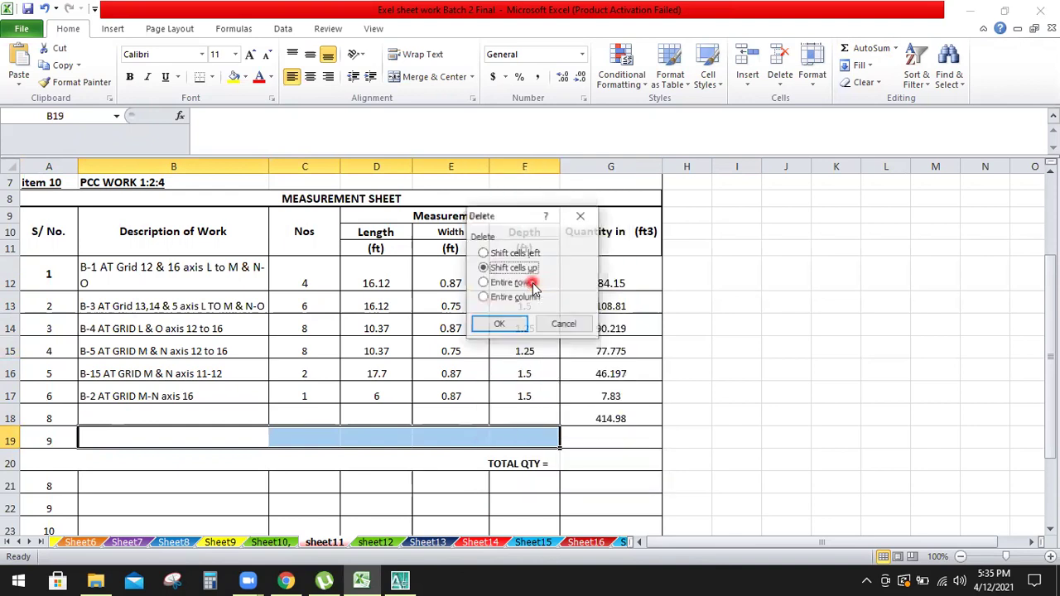
left_click(507, 282)
left_click(501, 323)
- Enter 414.98 ft3 as the beams' total quantity in G19
left_click(635, 445)
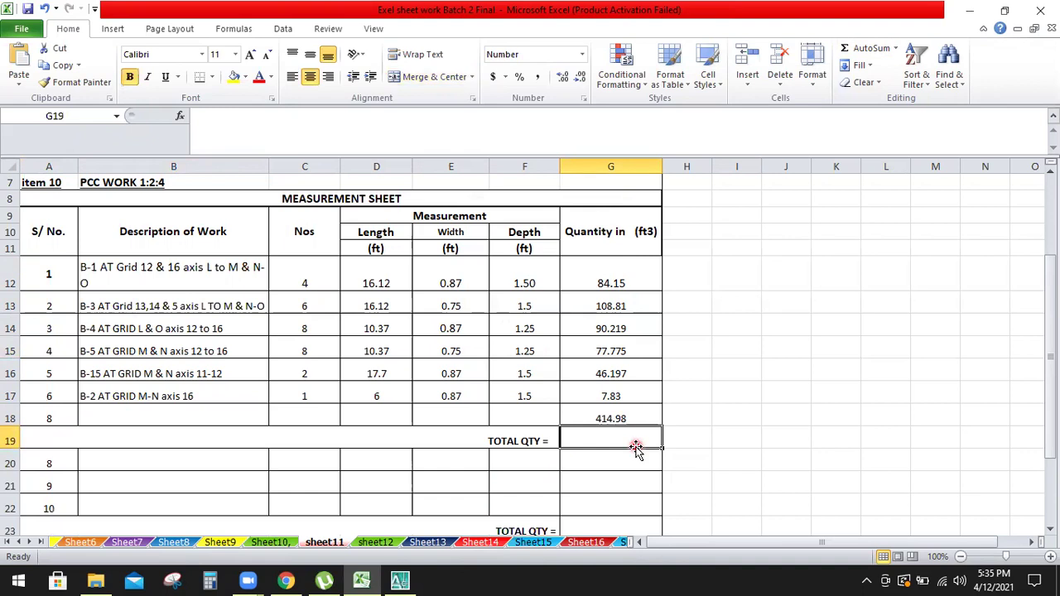
type("414.")
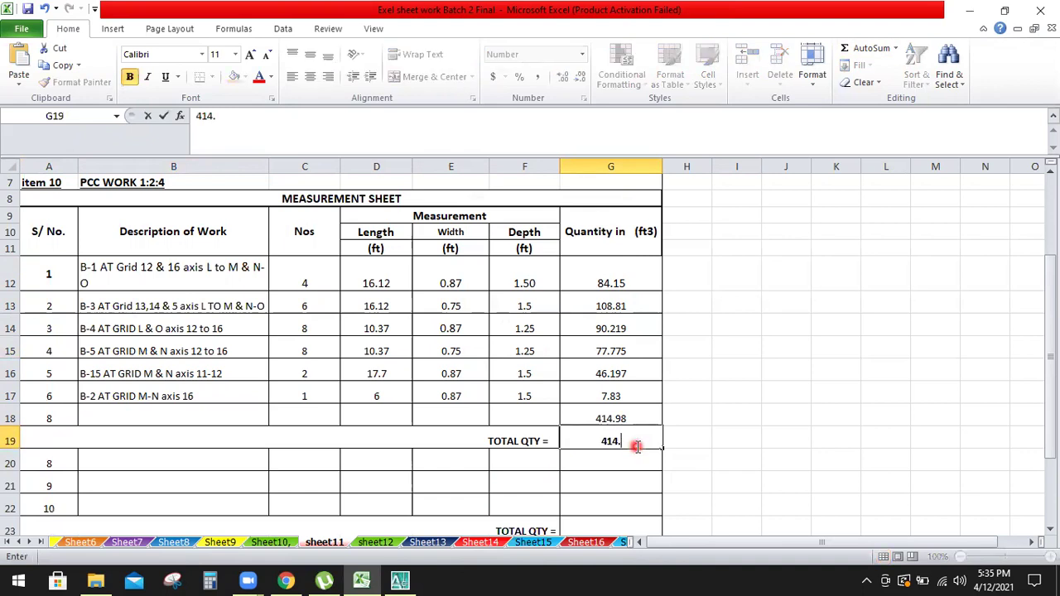
type("98 ft3")
left_click(760, 454)
scroll(717, 411, "down", 1)
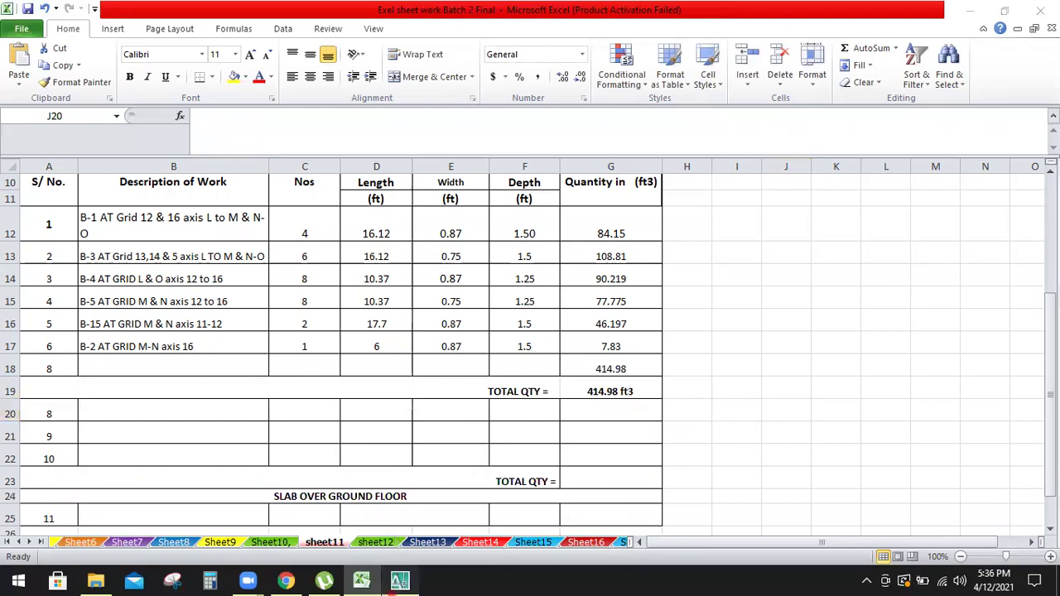
- Check the hatched corner column at grids O and 16 in AutoCAD, and enter Column C-1 as the description in B20 of the Excel sheet
left_click(400, 580)
scroll(517, 366, "up", 3)
scroll(517, 367, "up", 1)
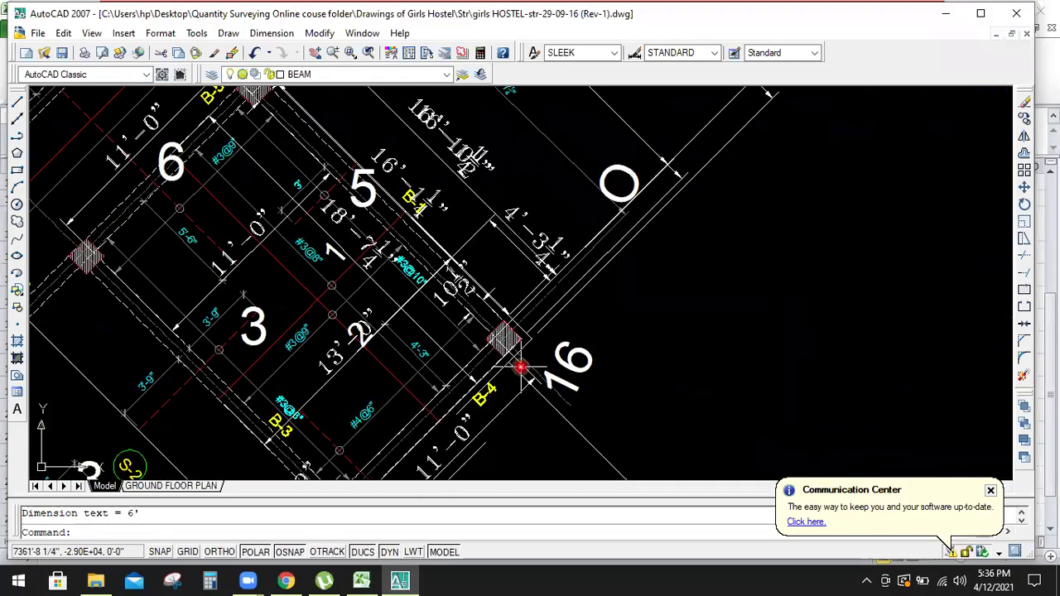
scroll(501, 358, "up", 1)
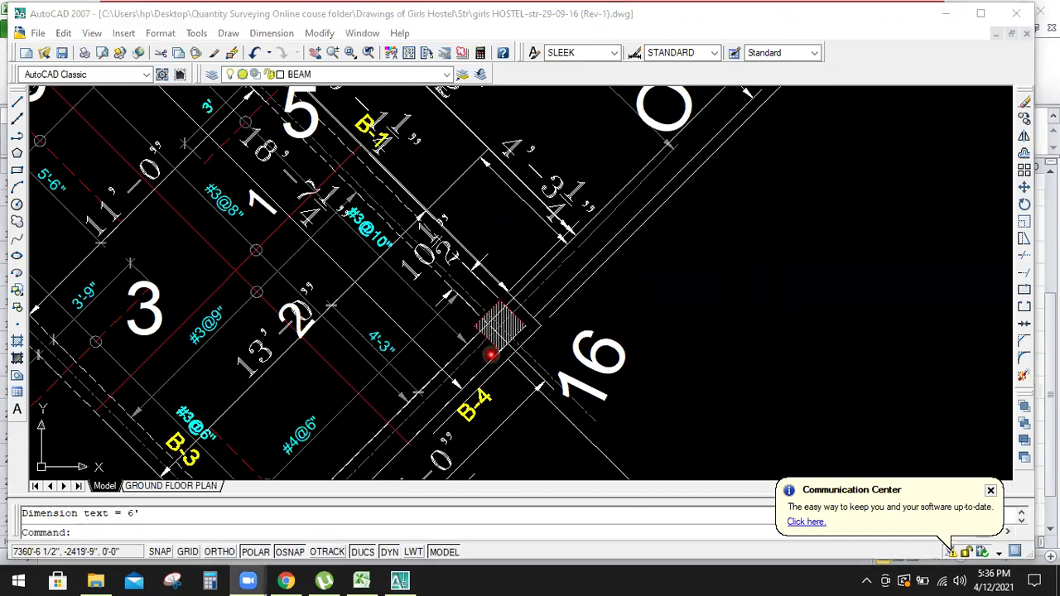
left_click(719, 184)
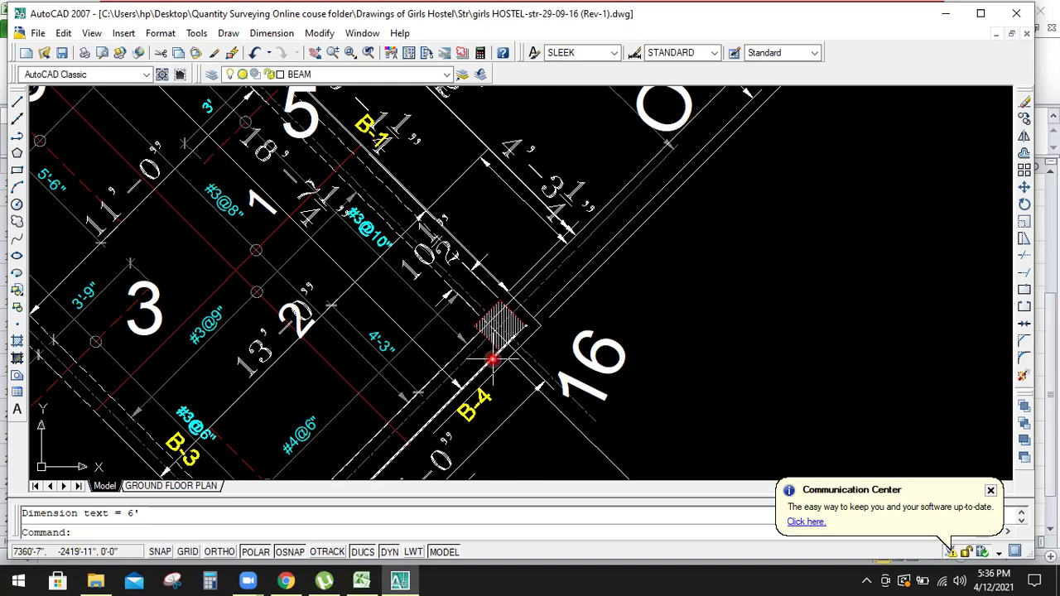
left_click(360, 579)
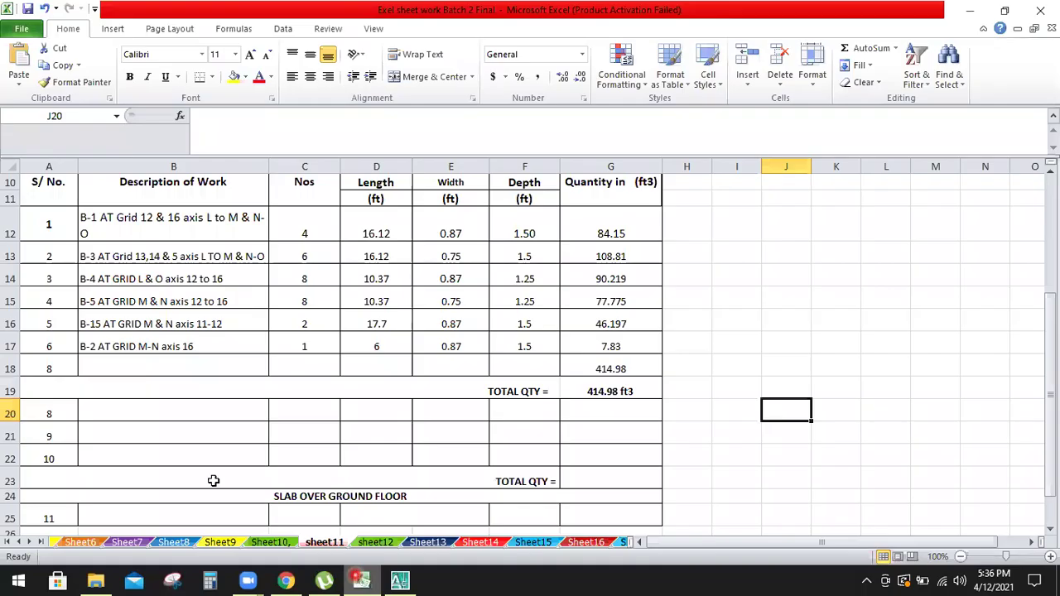
left_click(162, 412)
type("Column C-")
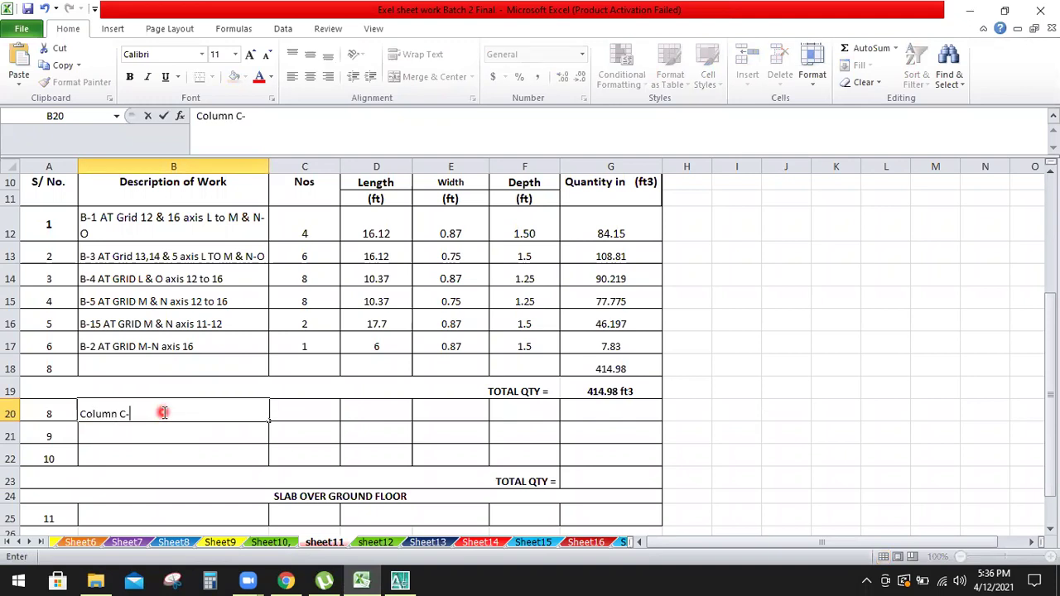
type("1")
left_click(154, 437)
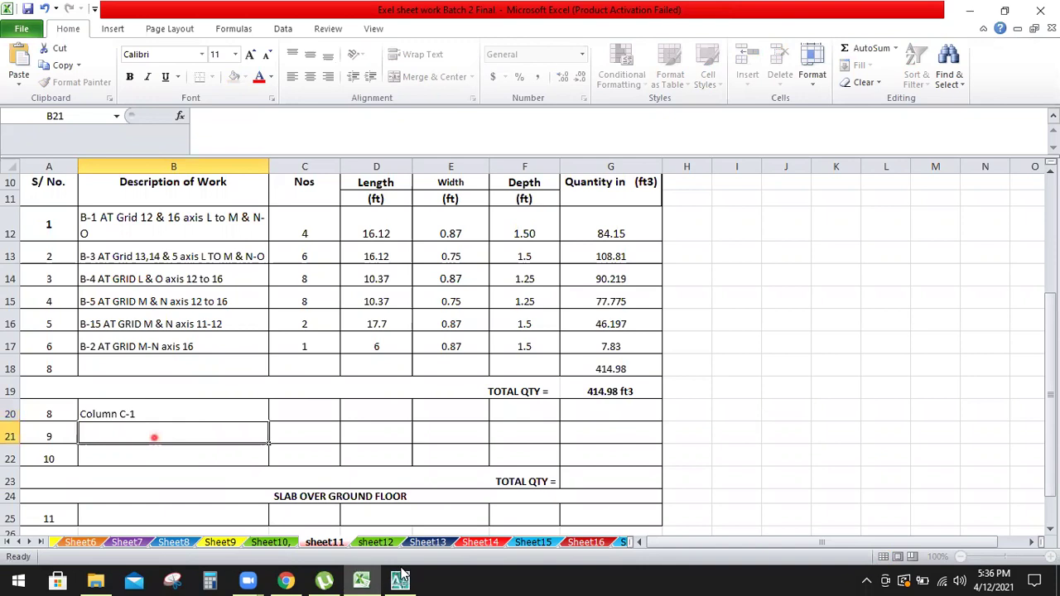
- Switch to AutoCAD and examine the hatched column at the 1 1/2" expansion joint beside beams B-15 and B-16
key("alt+Tab")
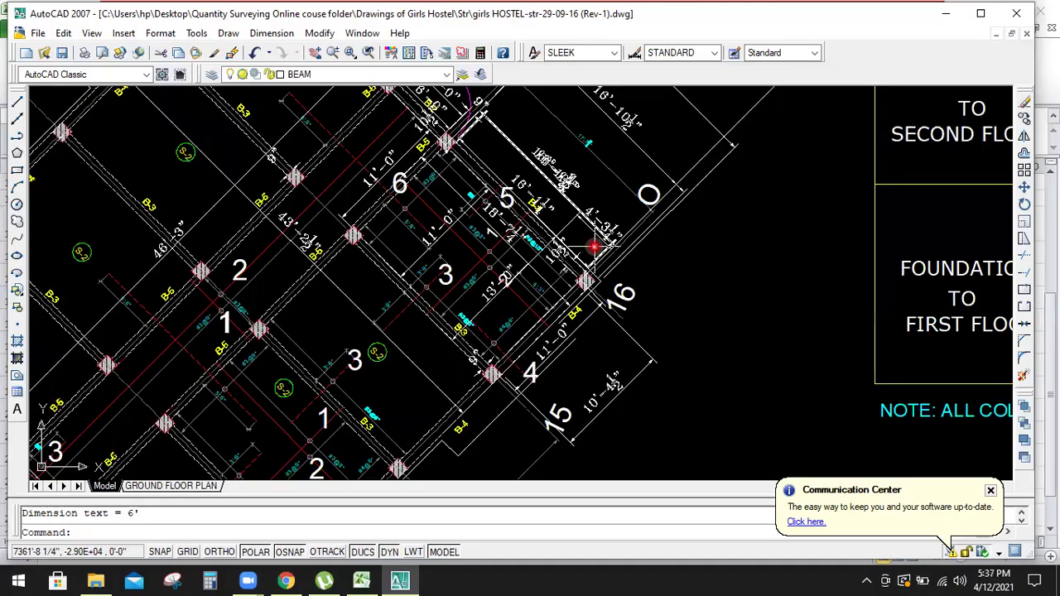
scroll(594, 247, "down", 2)
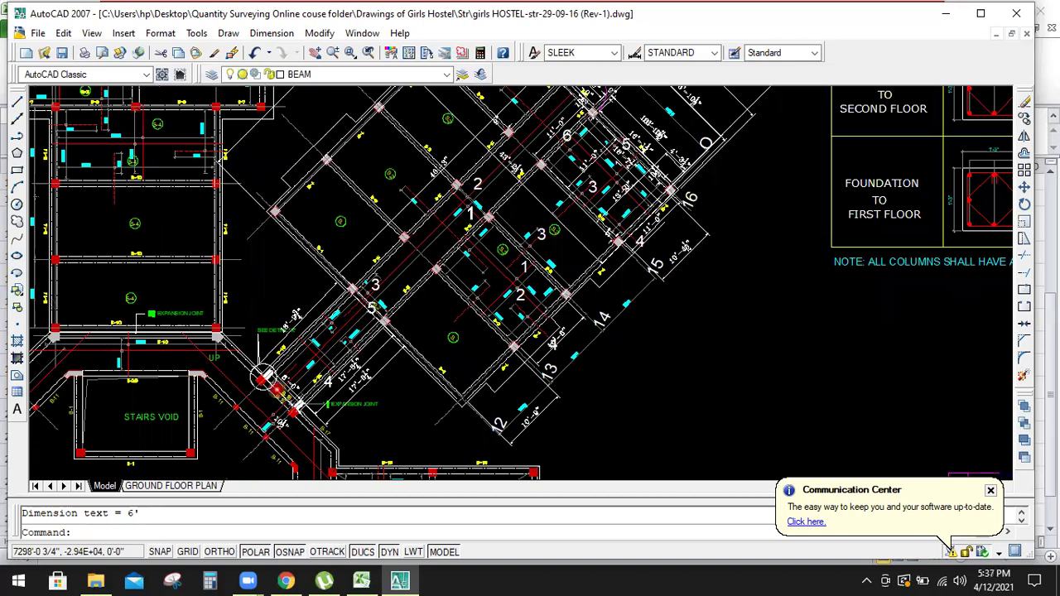
scroll(282, 400, "up", 5)
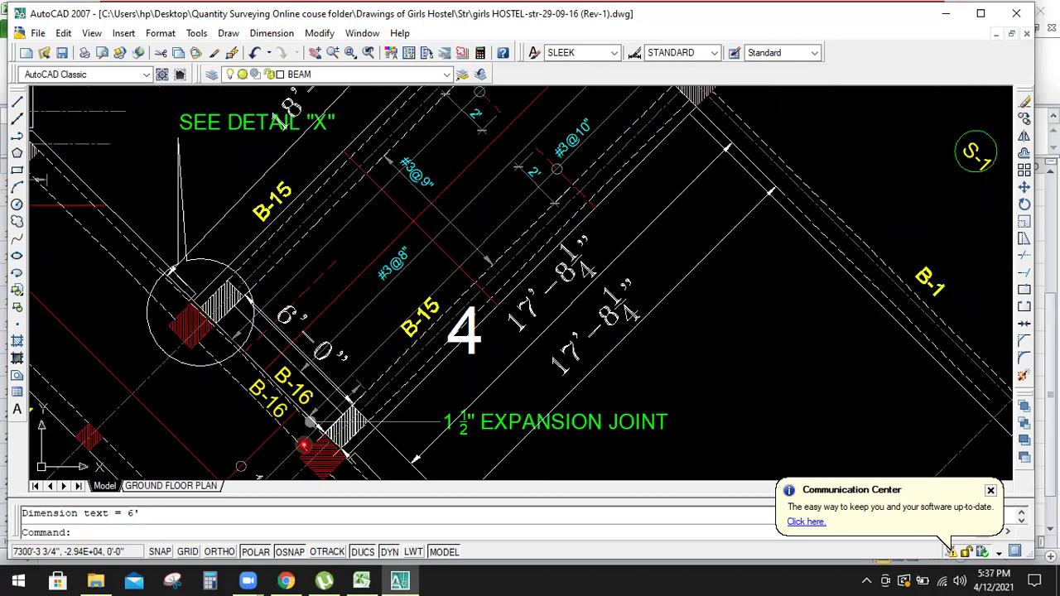
scroll(304, 448, "up", 2)
left_click(327, 455)
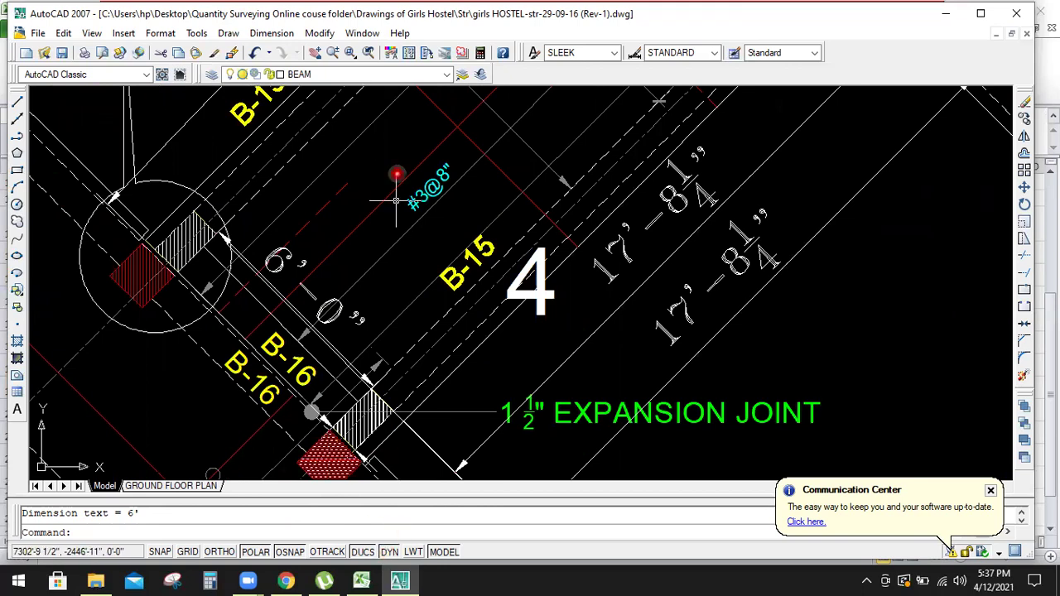
key("Escape")
left_click(271, 34)
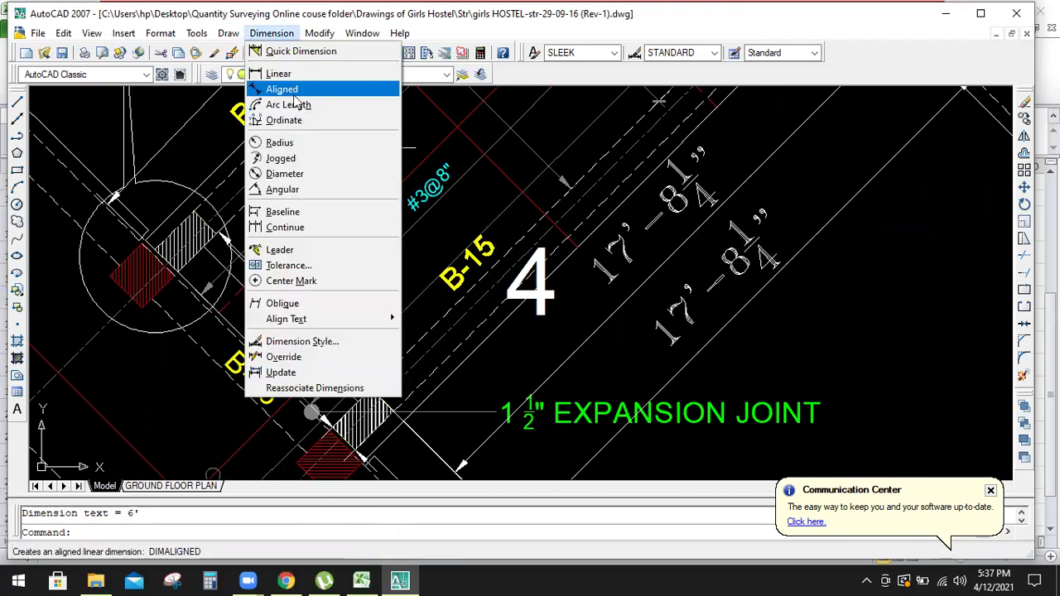
left_click(284, 86)
scroll(373, 420, "up", 2)
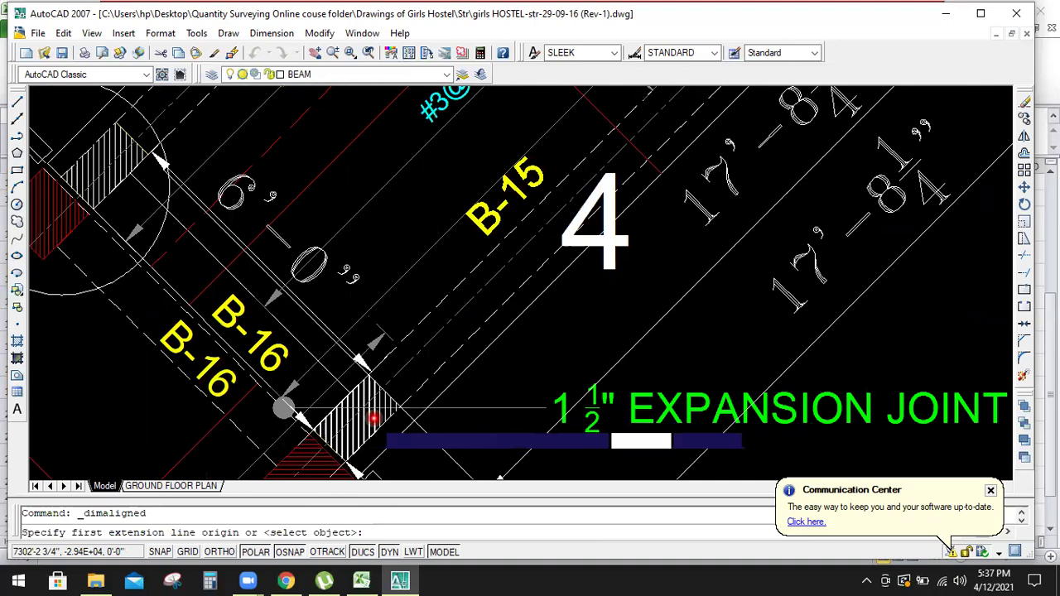
scroll(373, 420, "up", 5)
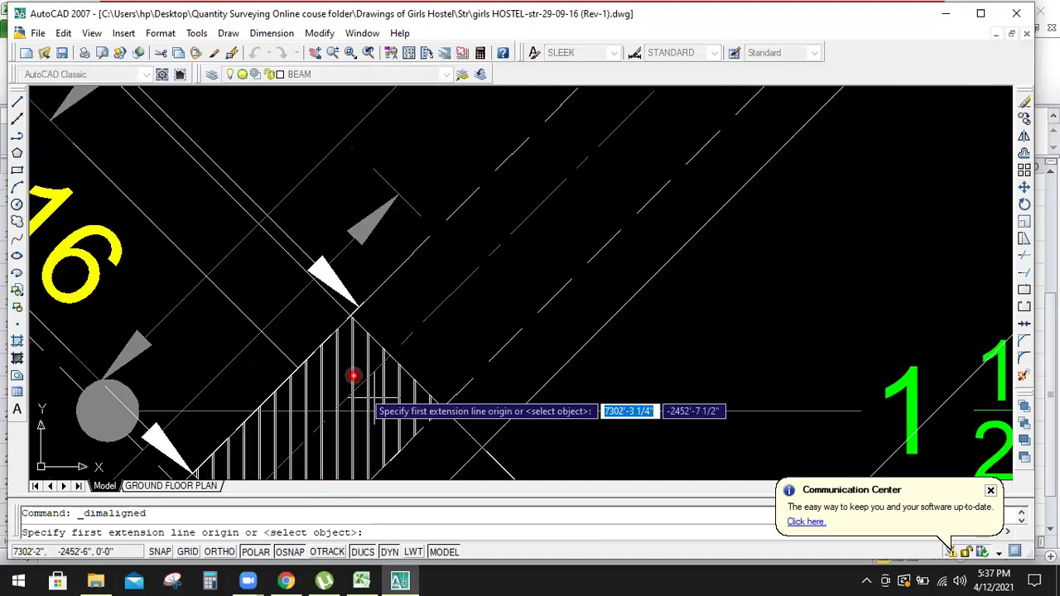
left_click(349, 315)
scroll(446, 406, "up", 1)
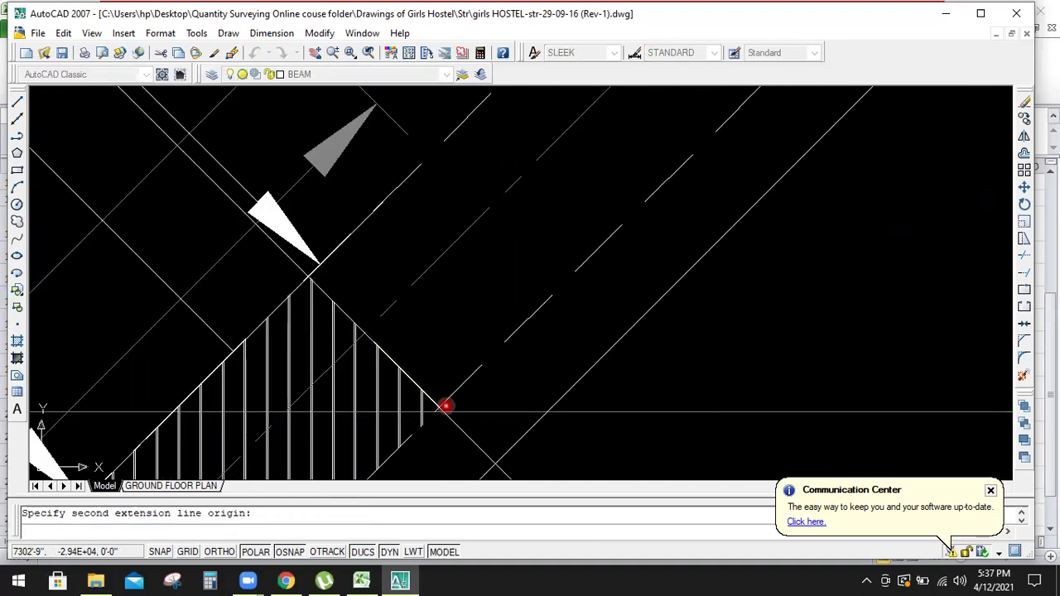
left_click(446, 406)
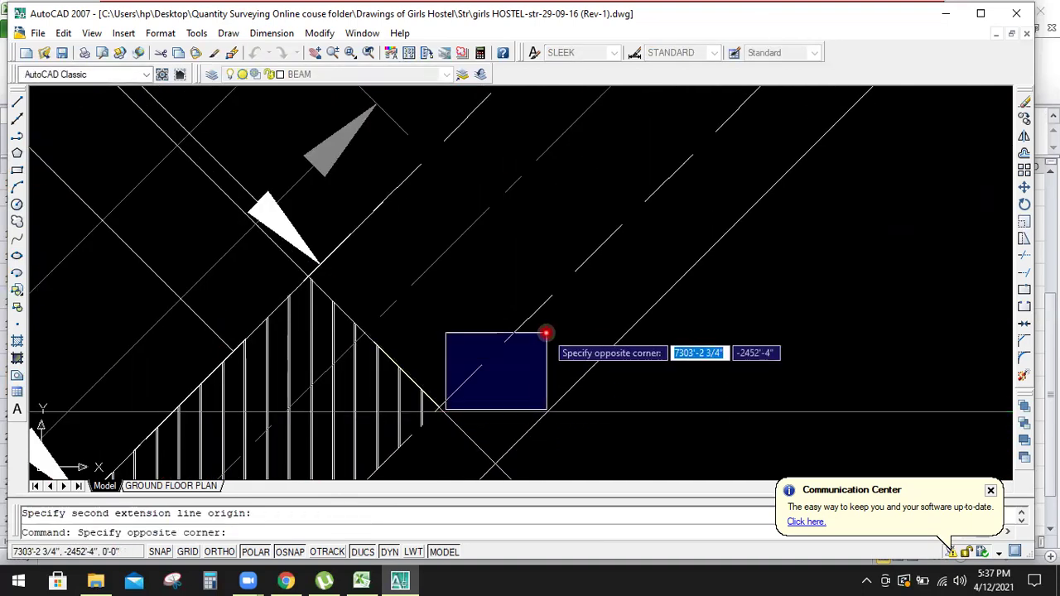
left_click(452, 390)
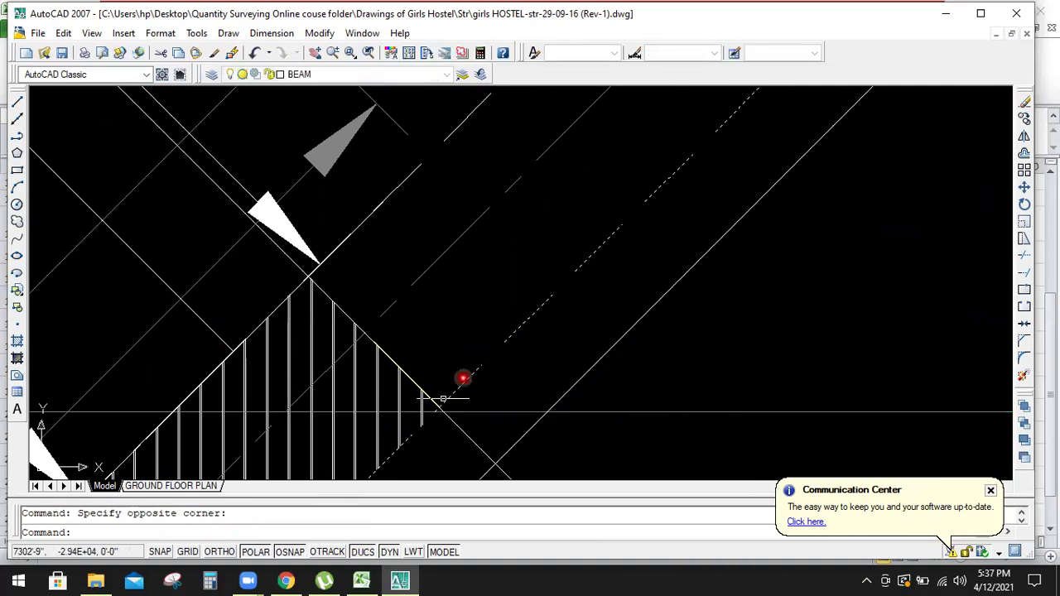
- Add an aligned dimension to the short side of the hatched column at the expansion joint
left_click(279, 35)
left_click(292, 88)
left_click(351, 334)
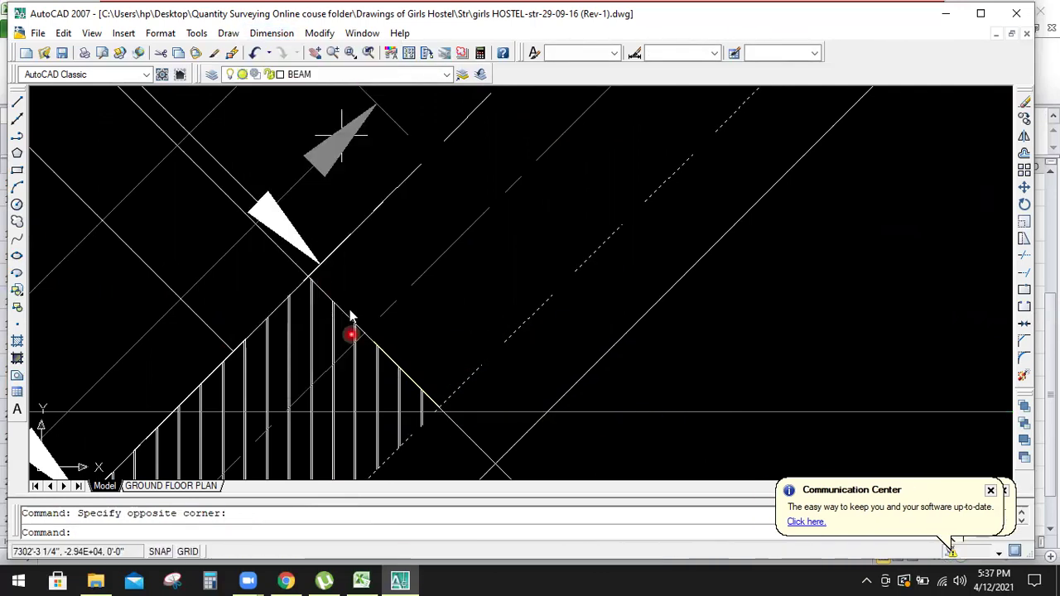
left_click(307, 276)
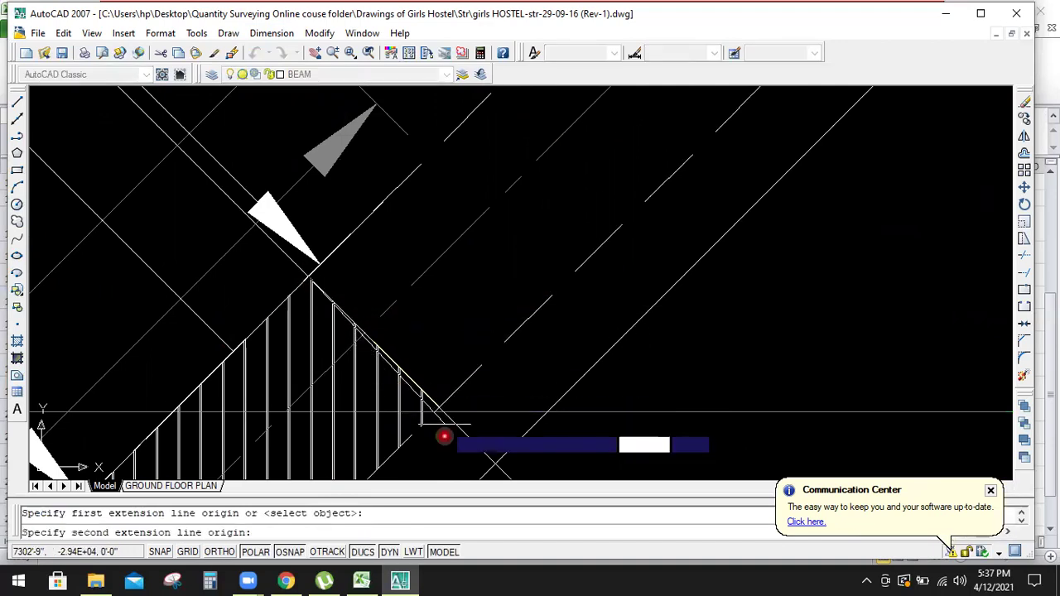
left_click(443, 409)
scroll(533, 327, "up", 5)
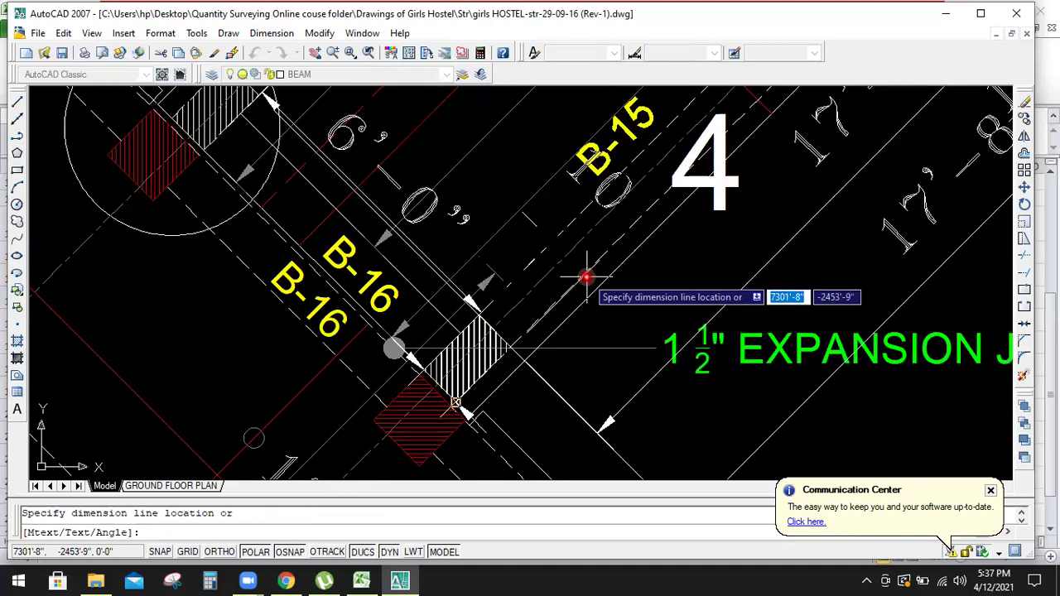
left_click(586, 278)
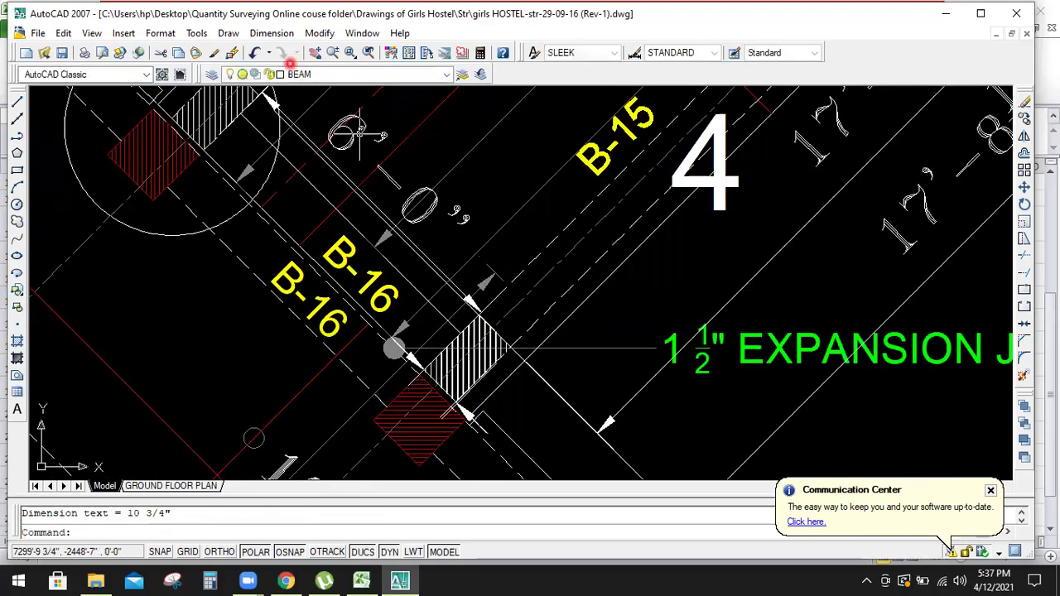
left_click(272, 33)
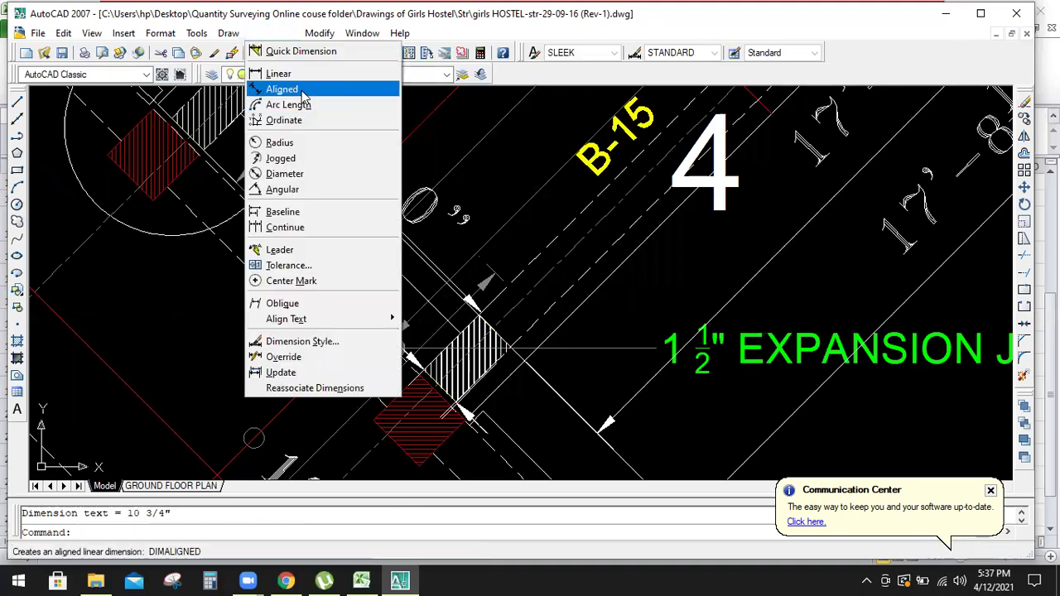
left_click(301, 91)
scroll(433, 298, "up", 2)
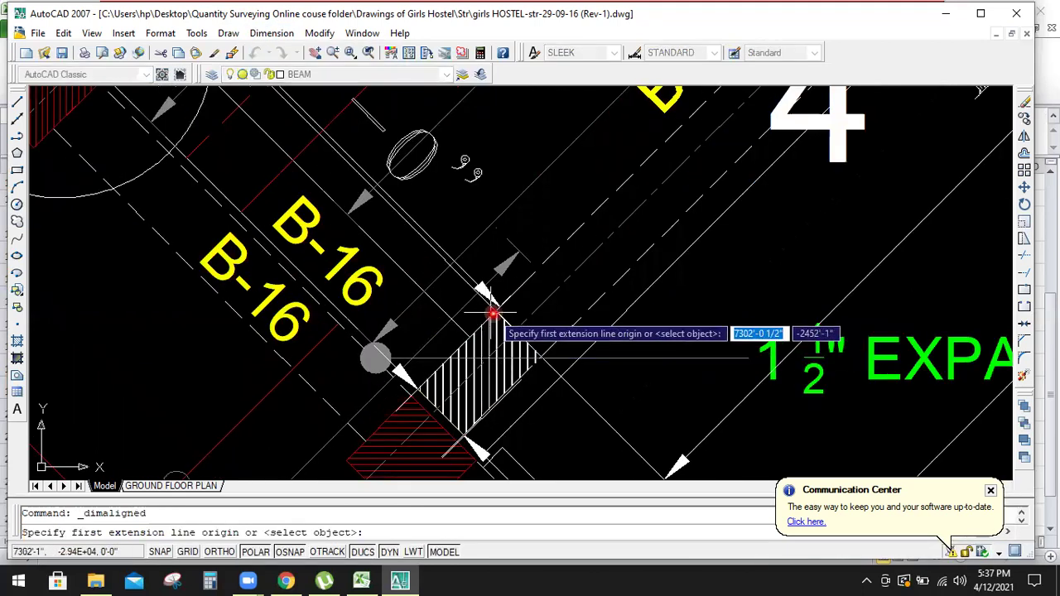
scroll(493, 313, "up", 2)
left_click(489, 303)
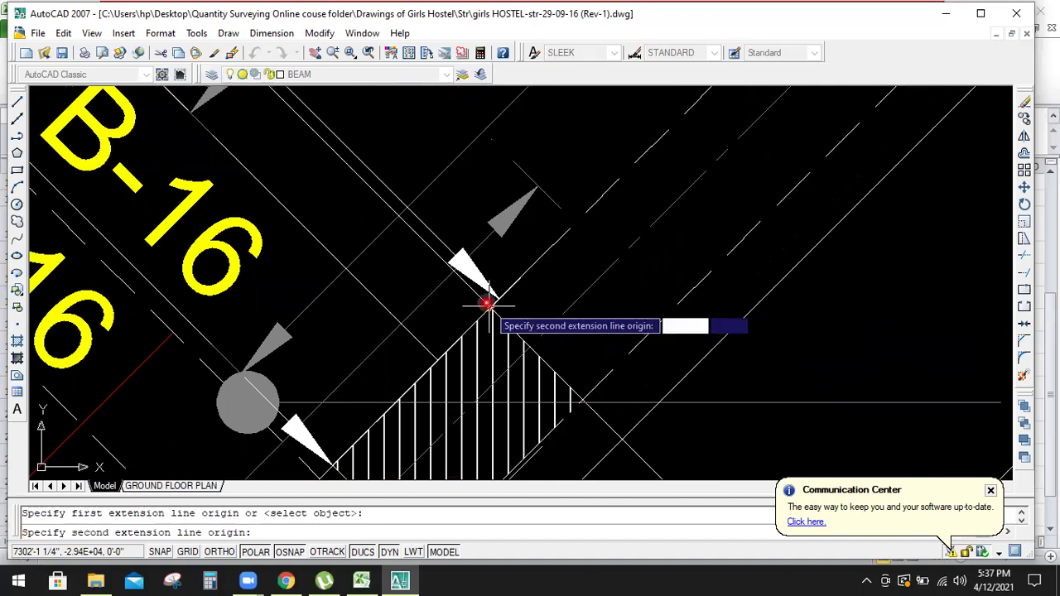
scroll(487, 315, "down", 2)
scroll(426, 371, "up", 4)
key("Escape")
scroll(391, 399, "up", 2)
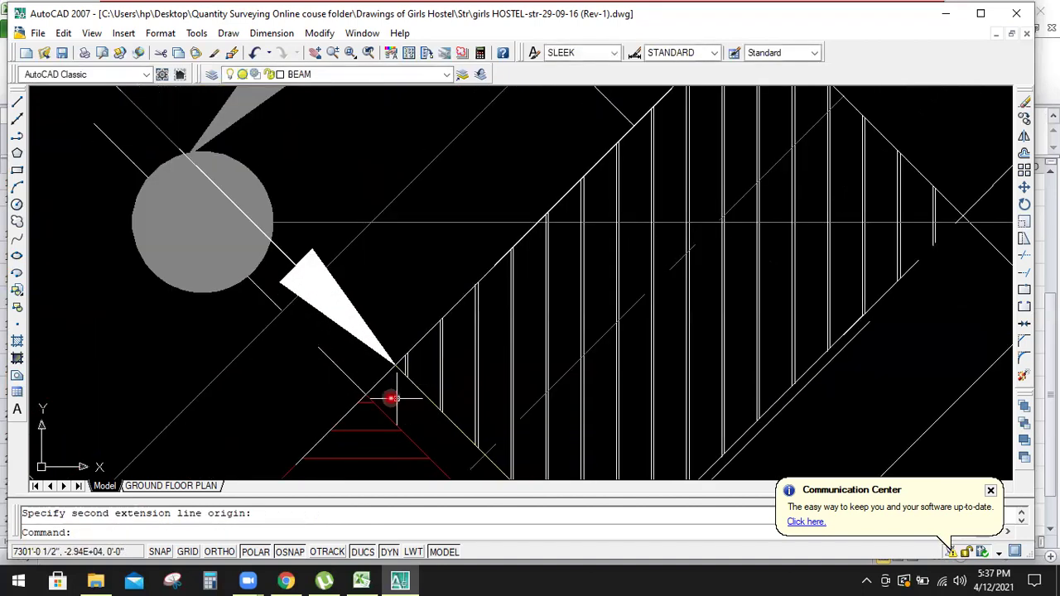
left_click(396, 361)
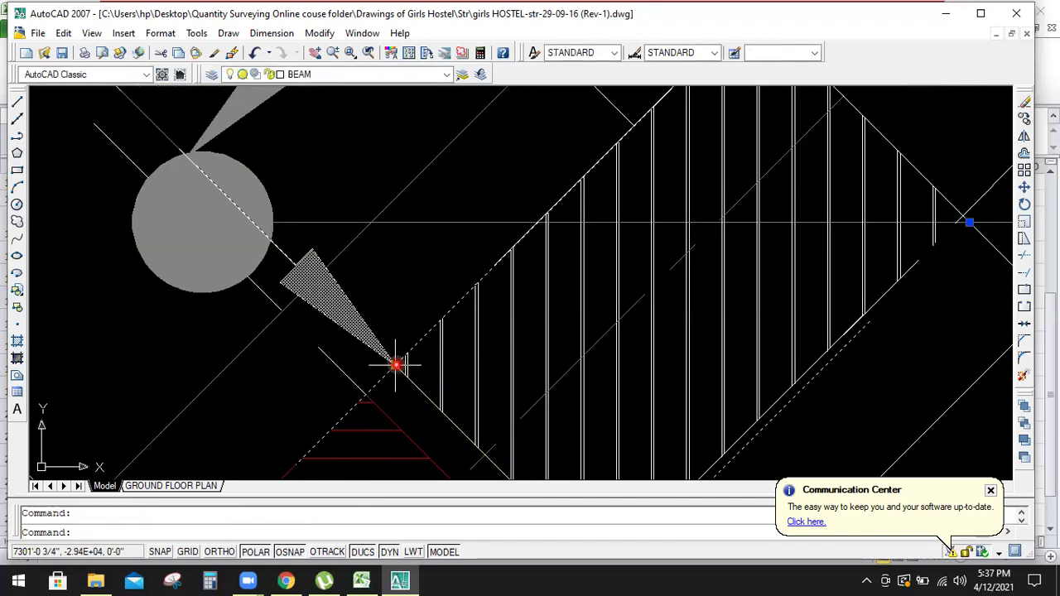
scroll(477, 280, "up", 3)
key("Escape")
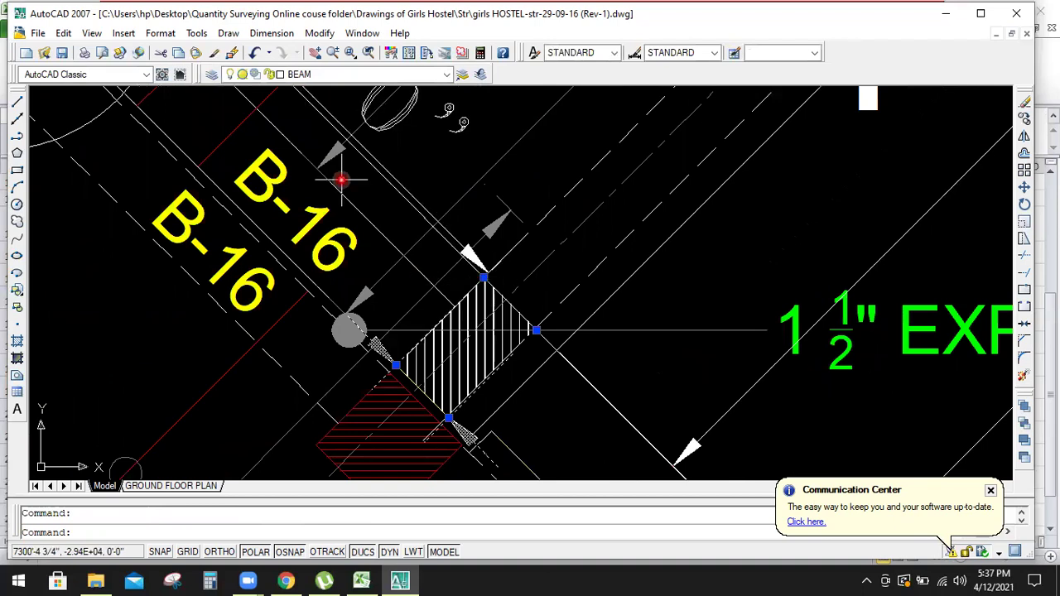
- Add an aligned dimension to the long side of the same hatched column, placed on the B-16 side
left_click(272, 33)
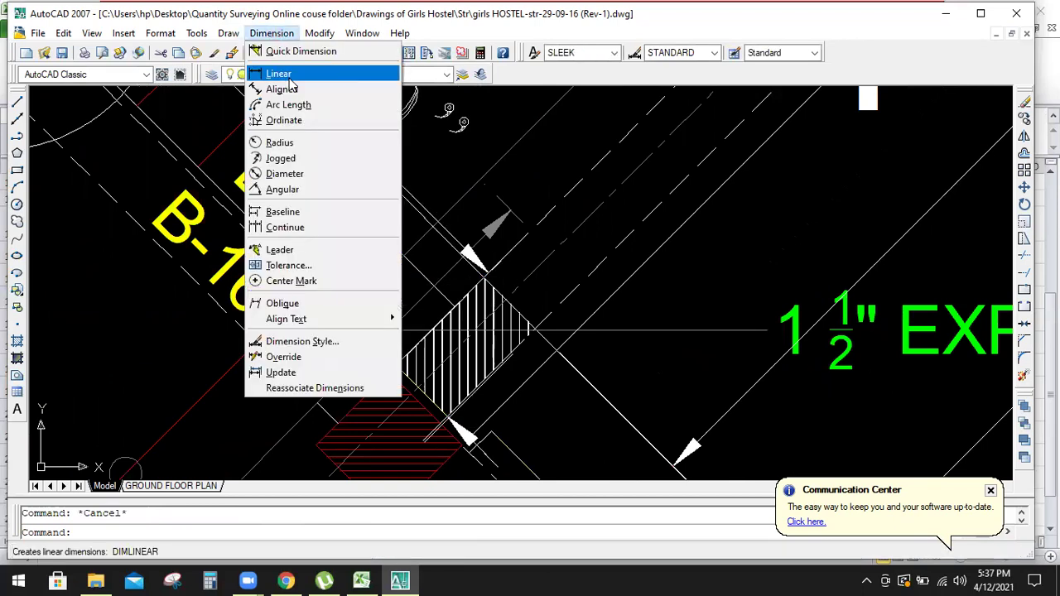
left_click(279, 87)
scroll(485, 284, "up", 2)
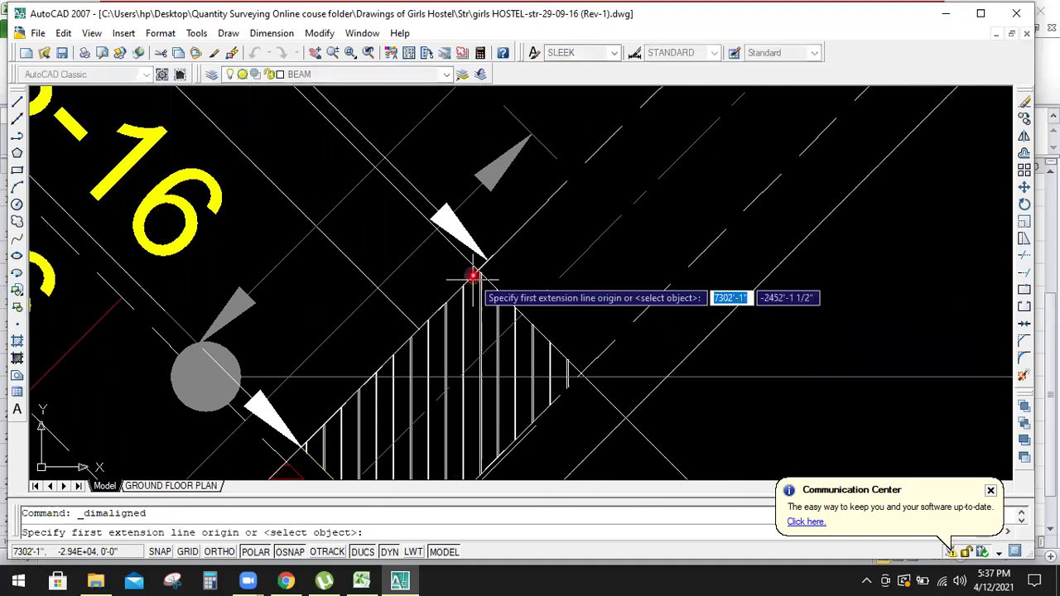
left_click(478, 270)
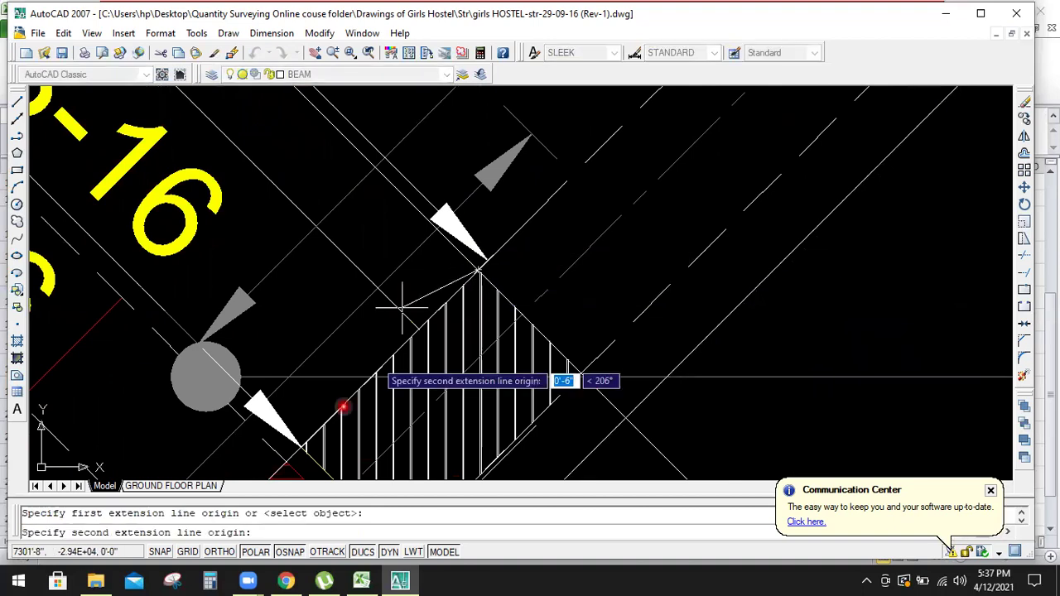
left_click(298, 449)
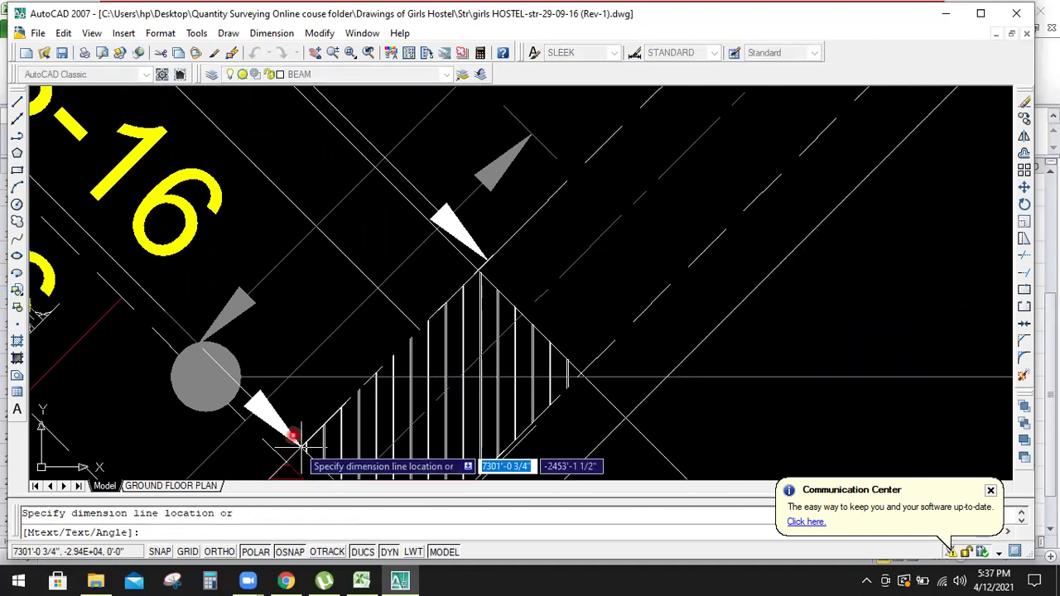
scroll(333, 309, "down", 2)
left_click(334, 309)
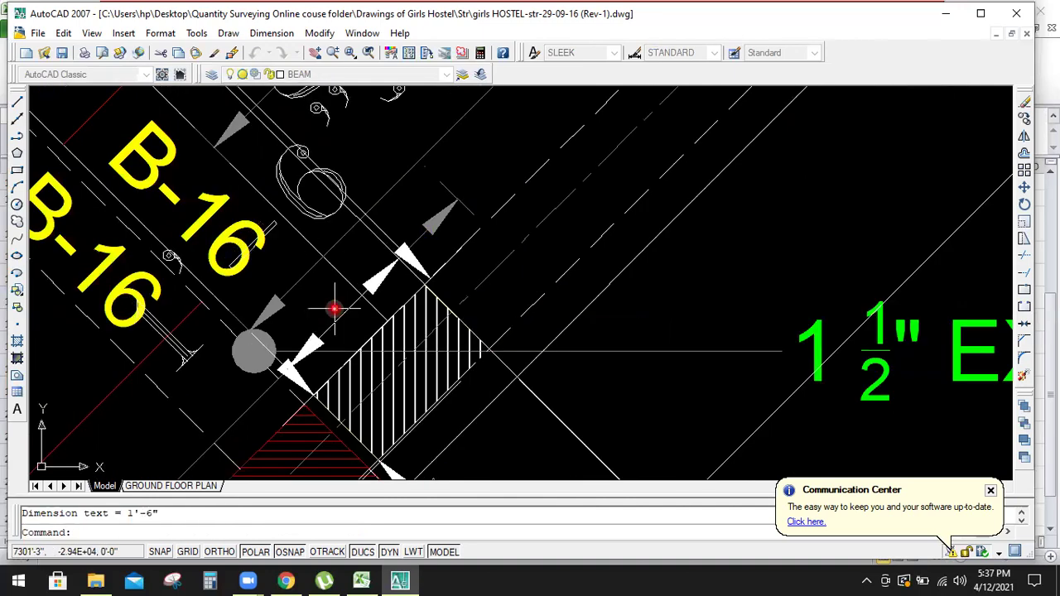
- Check column C-8 in the Schedule of Columns and enter Column C-8 as the description in B22 of the Excel sheet
scroll(333, 309, "down", 10)
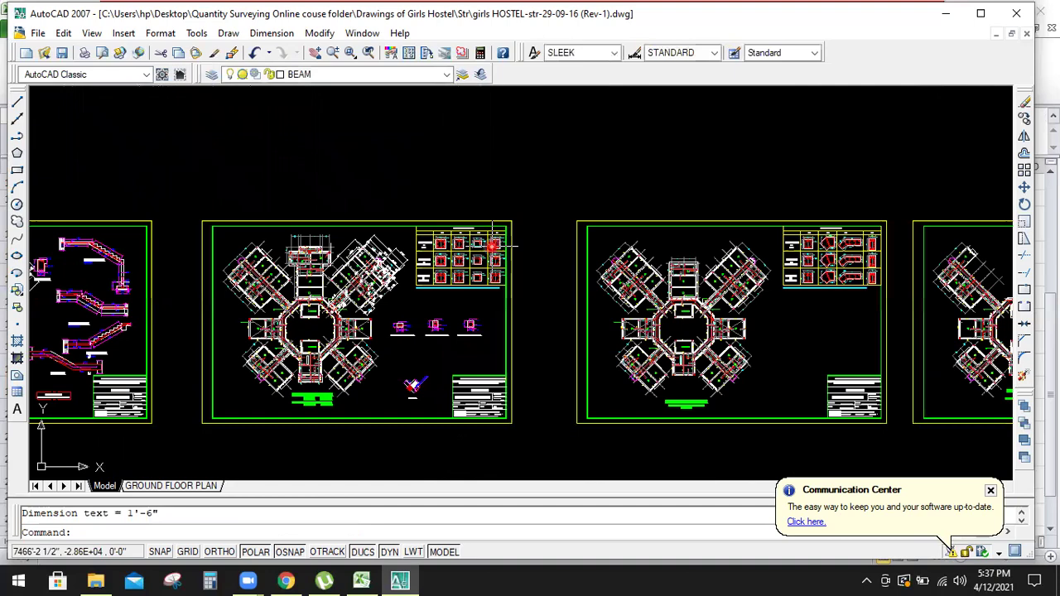
scroll(861, 237, "up", 2)
scroll(861, 238, "up", 4)
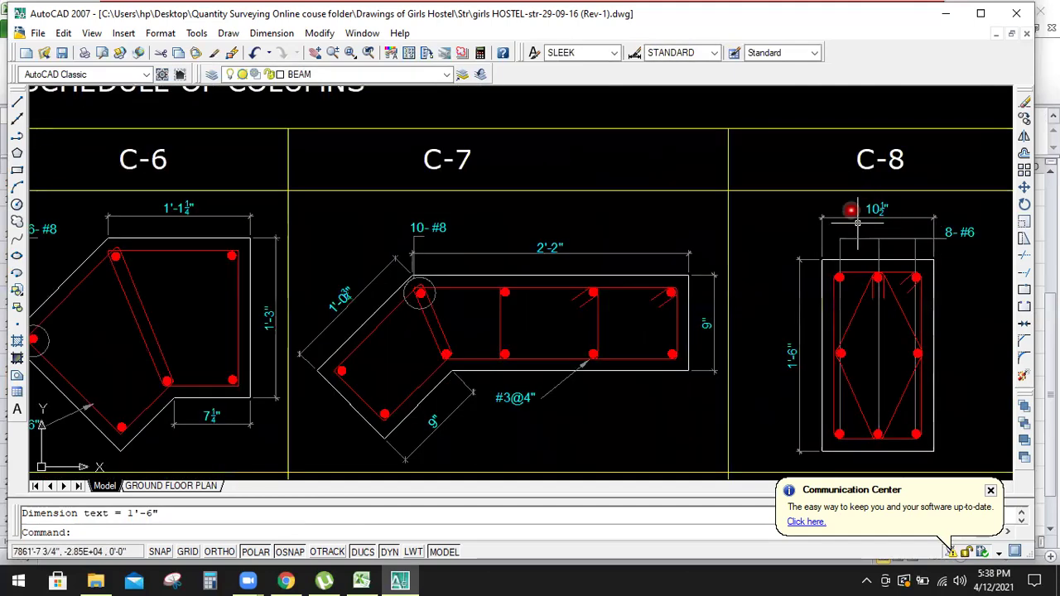
scroll(853, 199, "down", 3)
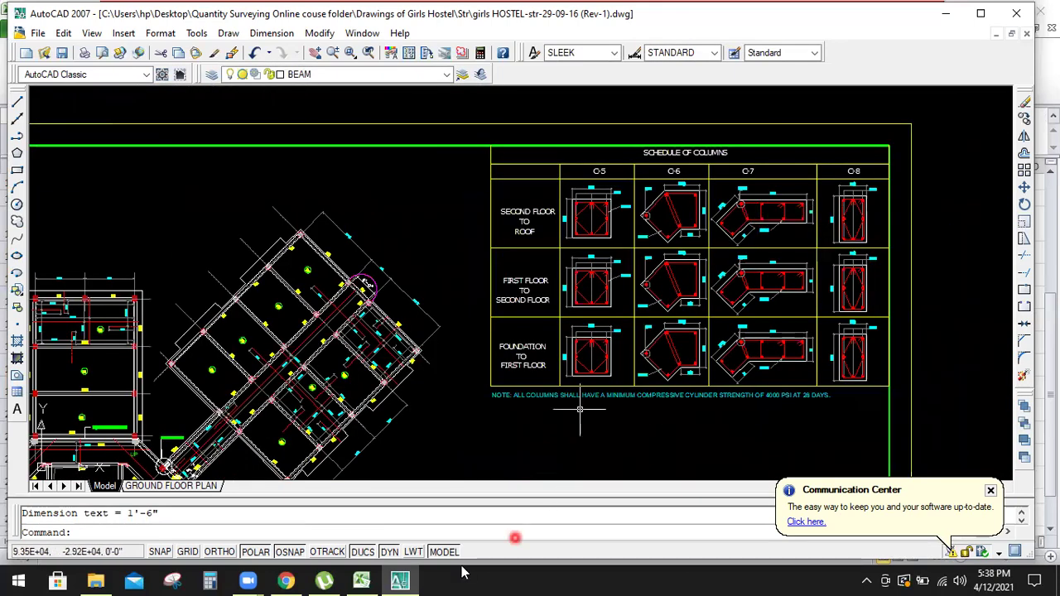
left_click(361, 580)
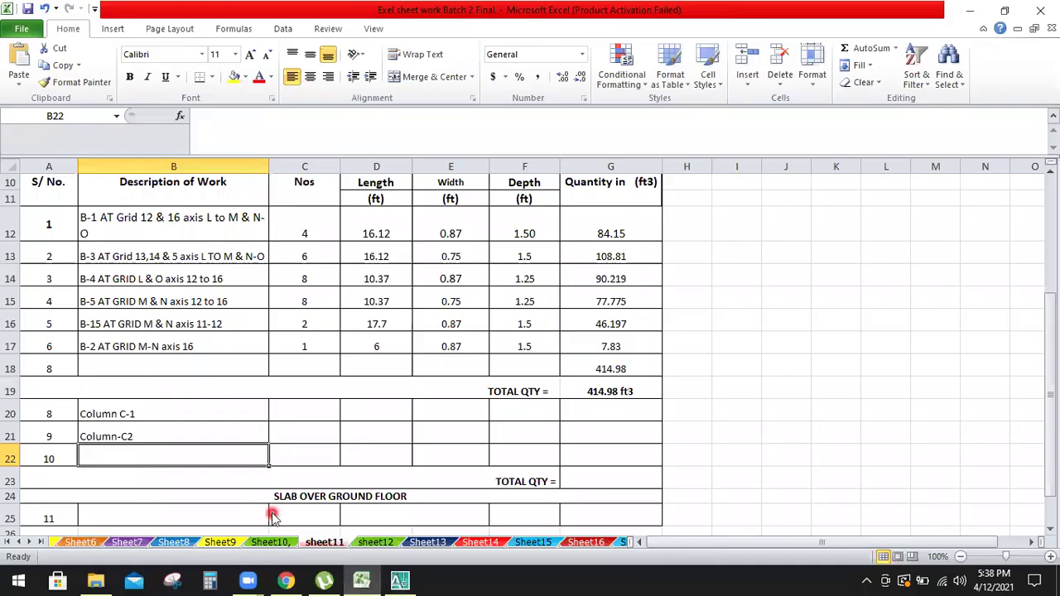
type("c")
key("BackSpace")
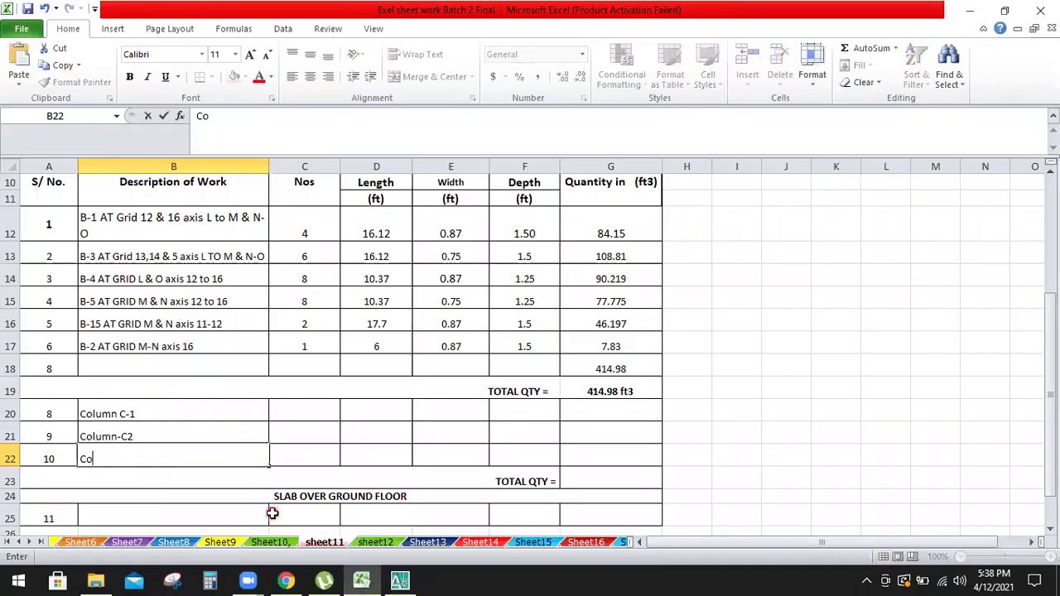
type("Column c")
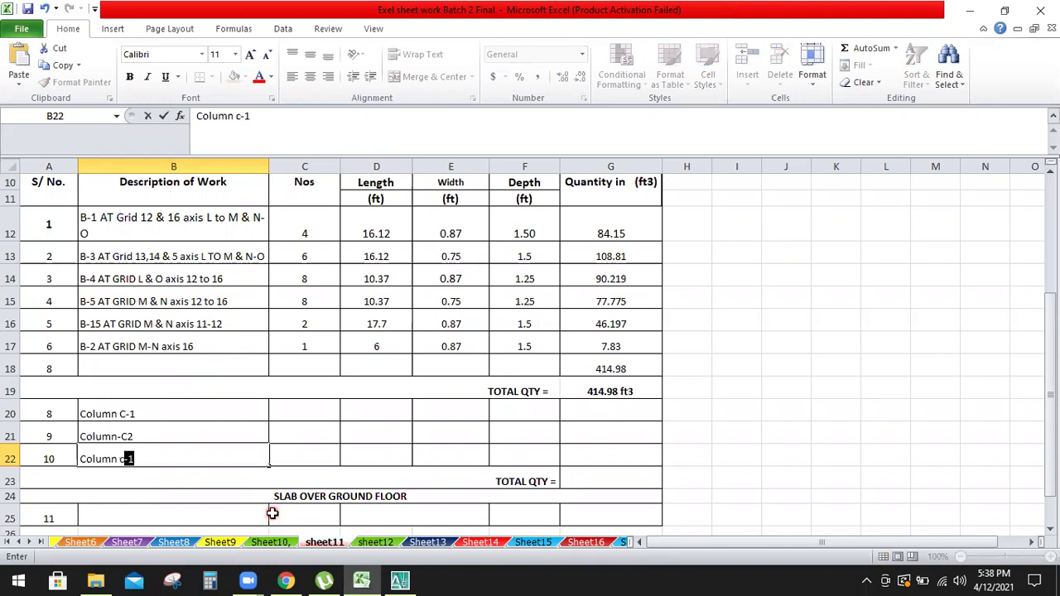
key("BackSpace")
key("BackSpace")
type("C-8")
- Enter the column counts under Nos: 14 for Column C-1 in C20 and 6 for Column-C2 in C21
left_click(313, 409)
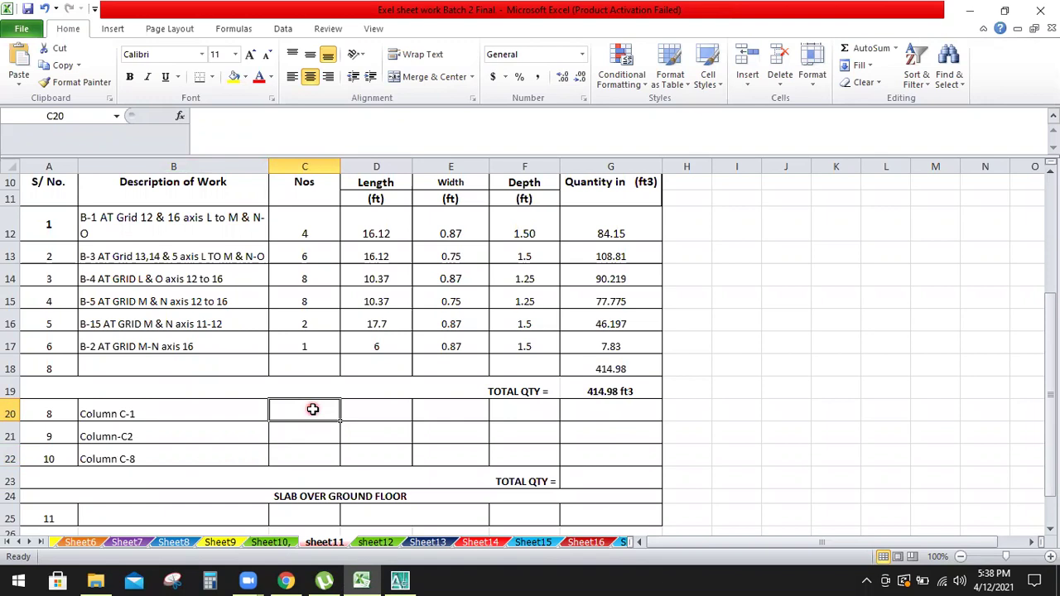
type("14")
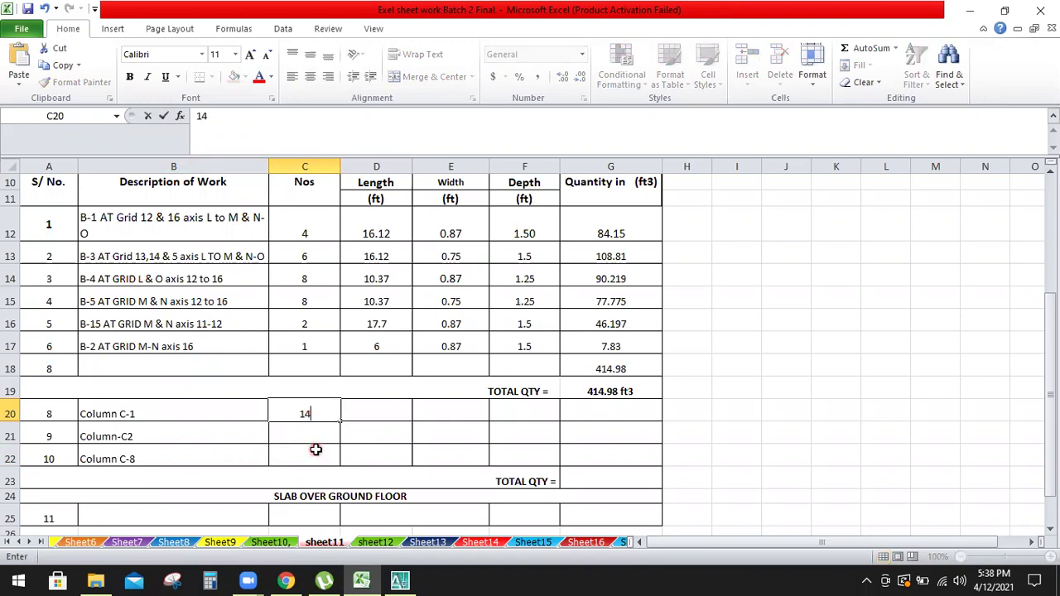
left_click(315, 438)
type("6")
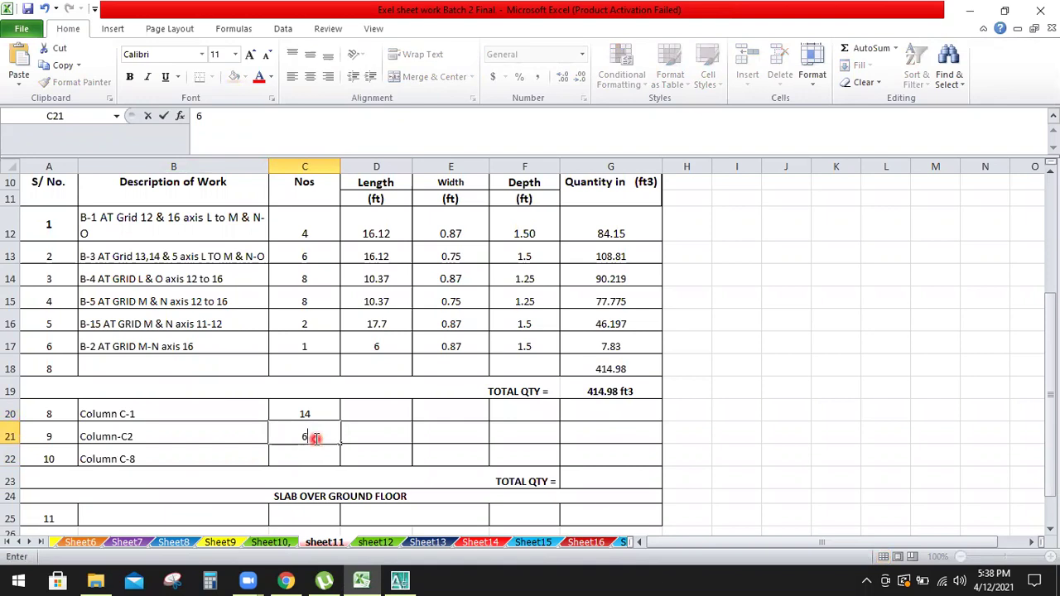
left_click(315, 464)
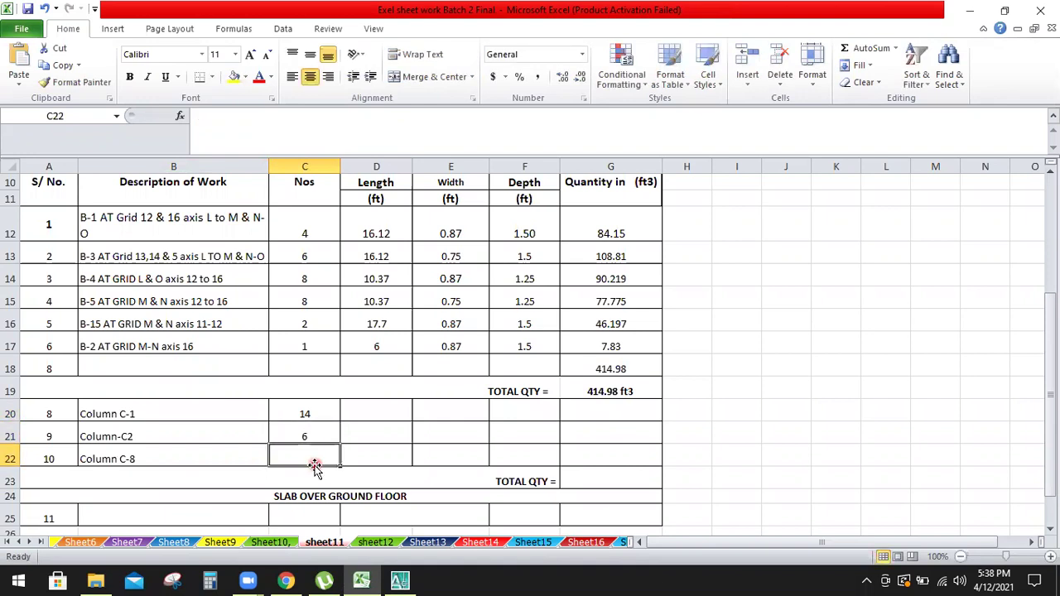
- Enter 2 under Nos for Column C-8 in C22, checking the column locations on the building wing's framing plans in AutoCAD
type("2")
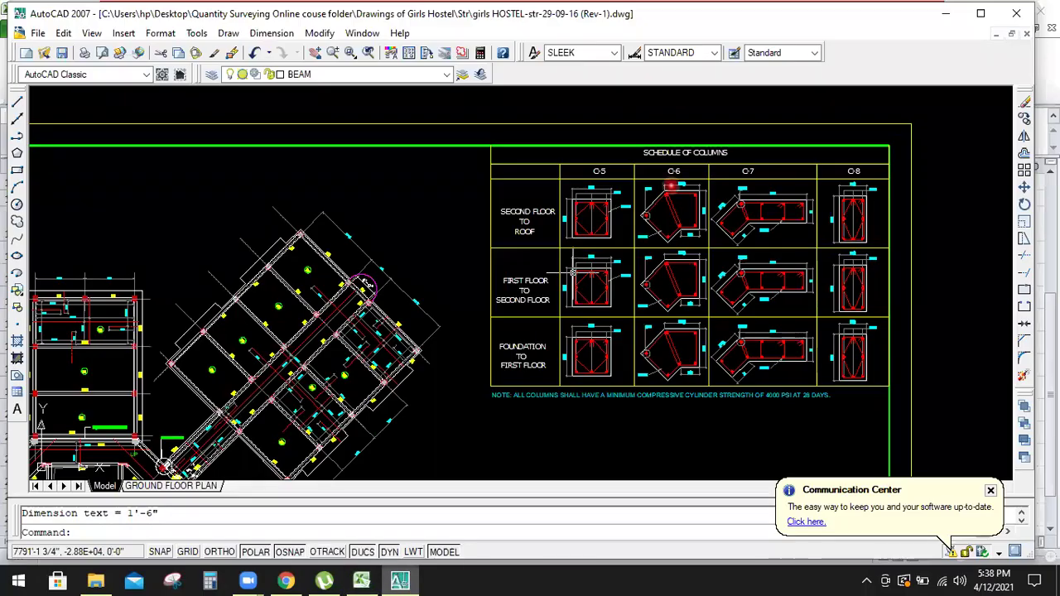
left_click(400, 580)
scroll(475, 252, "down", 2)
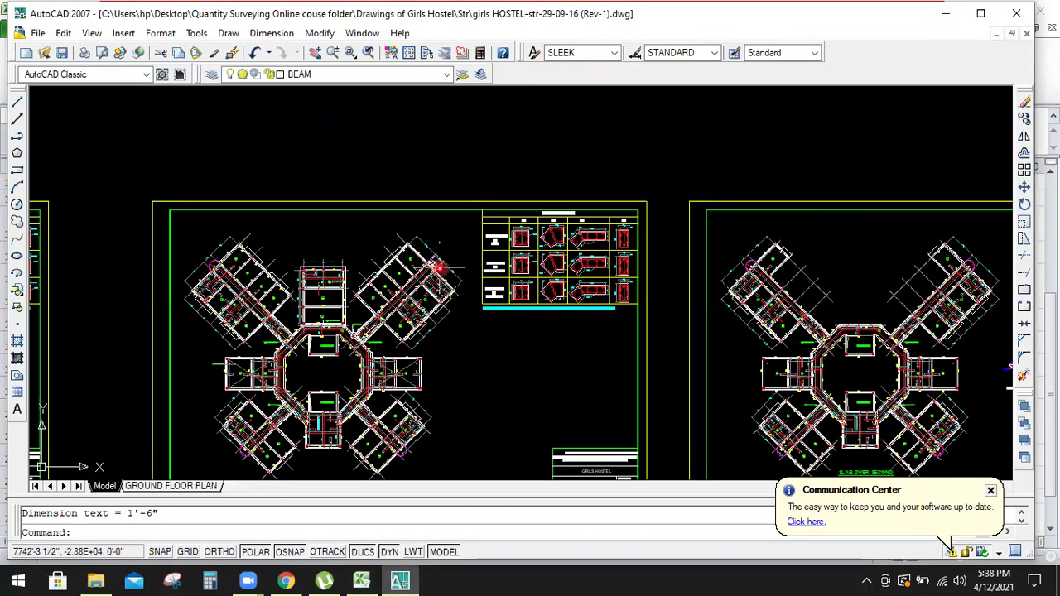
scroll(439, 269, "down", 1)
scroll(435, 278, "up", 4)
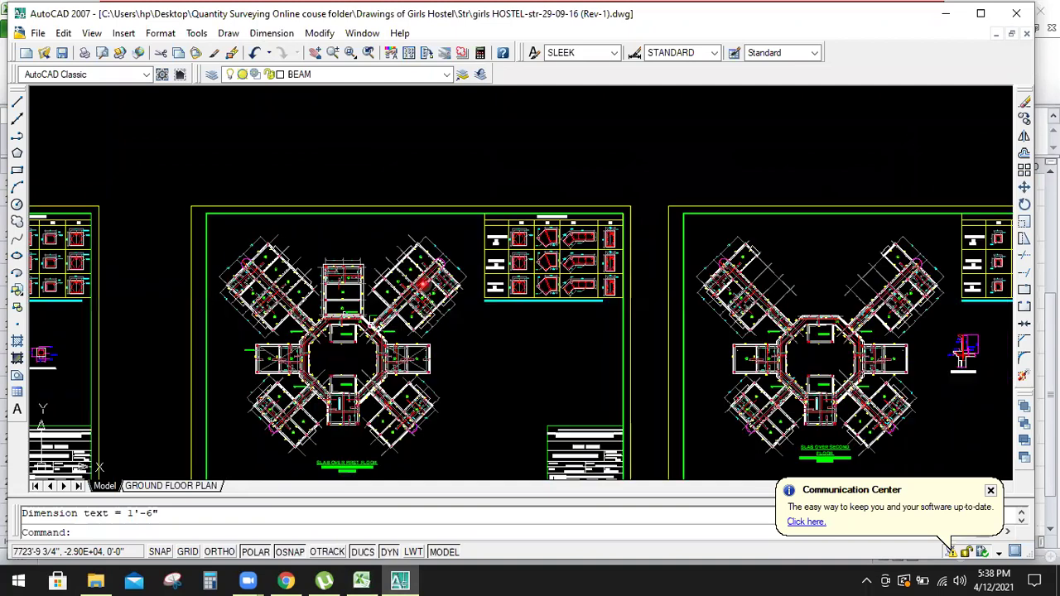
scroll(422, 284, "up", 5)
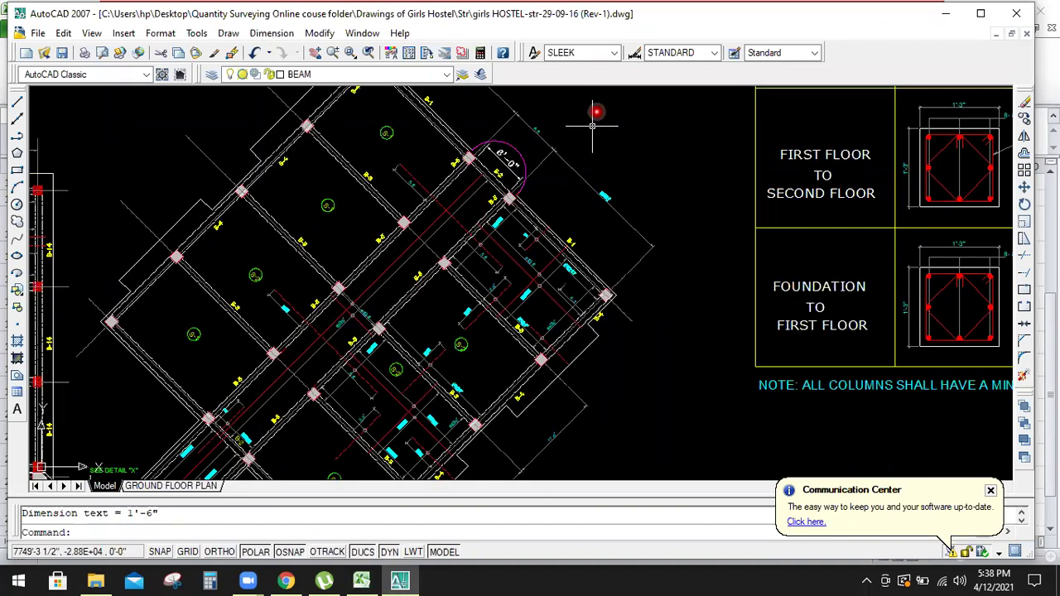
scroll(369, 355, "down", 4)
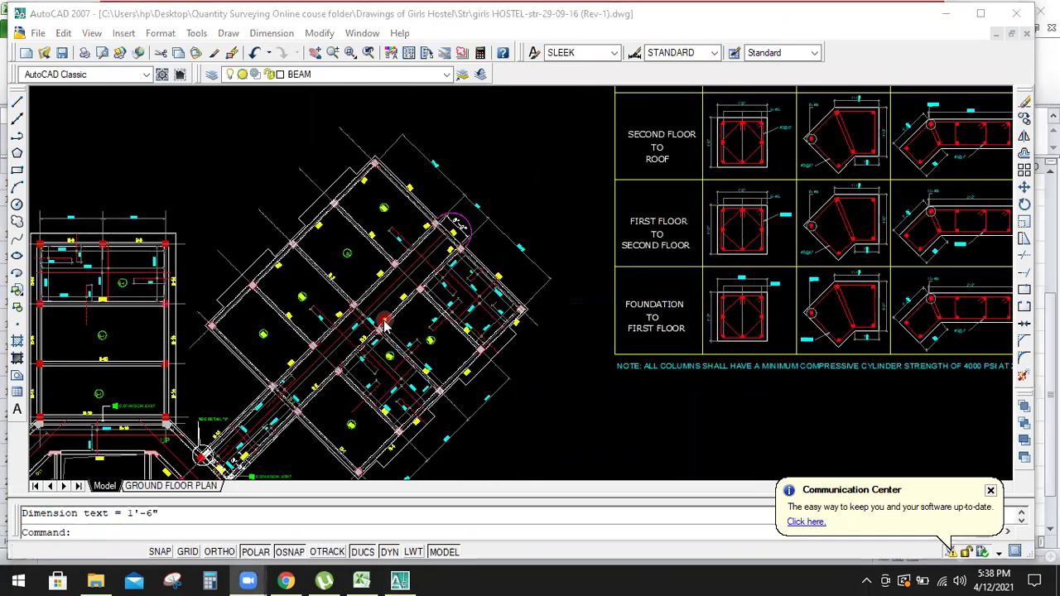
scroll(306, 387, "up", 4)
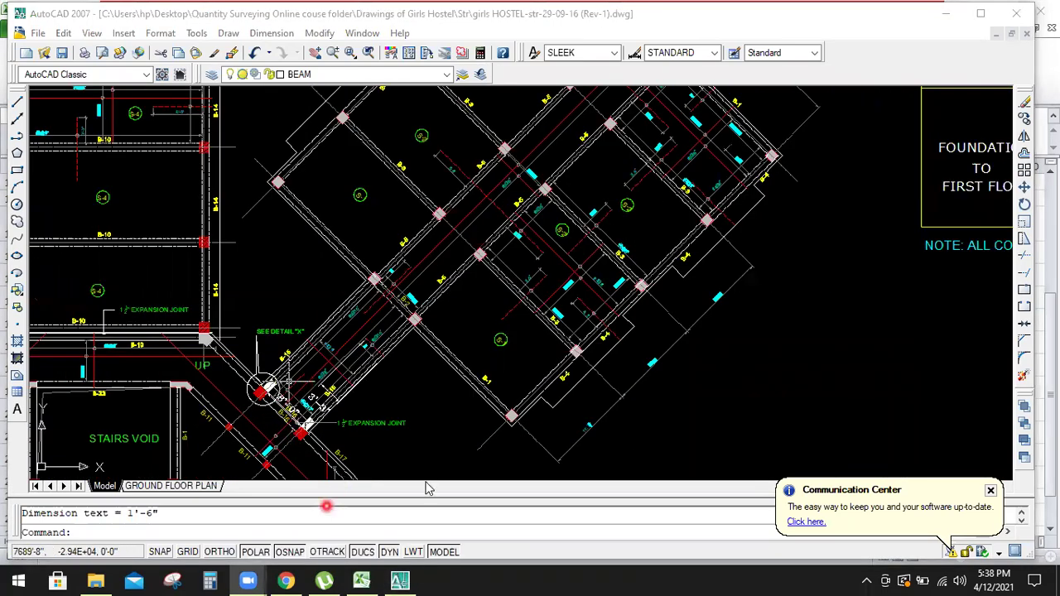
scroll(571, 345, "down", 5)
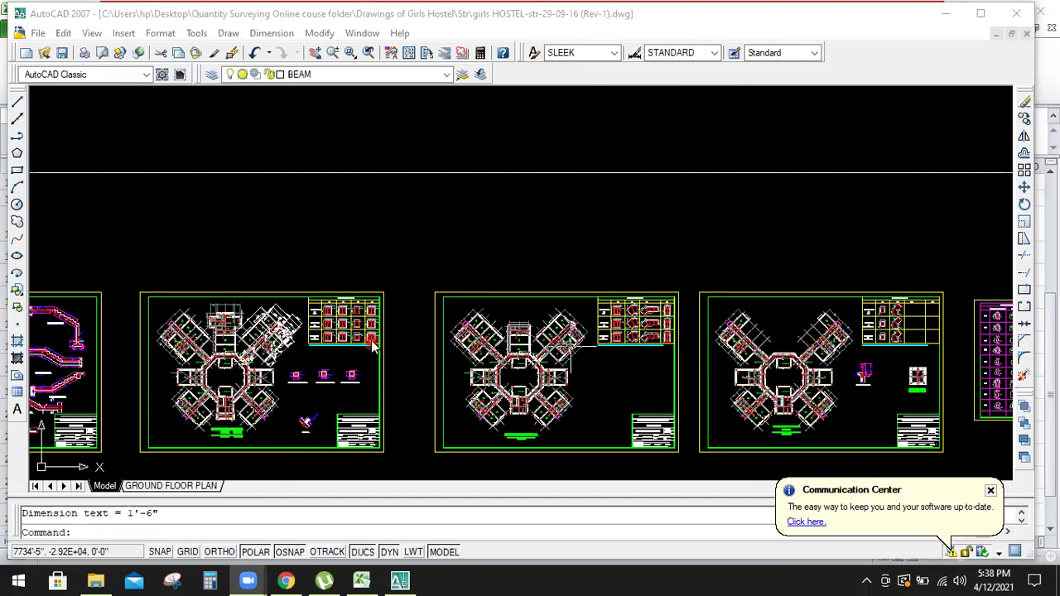
scroll(248, 339, "up", 3)
scroll(298, 364, "up", 6)
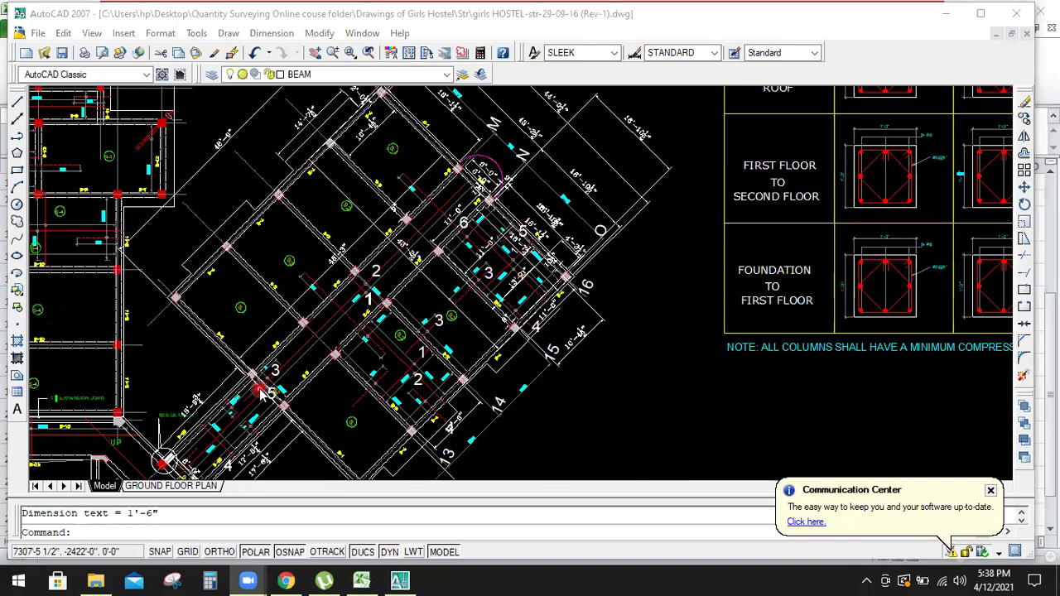
left_click(361, 580)
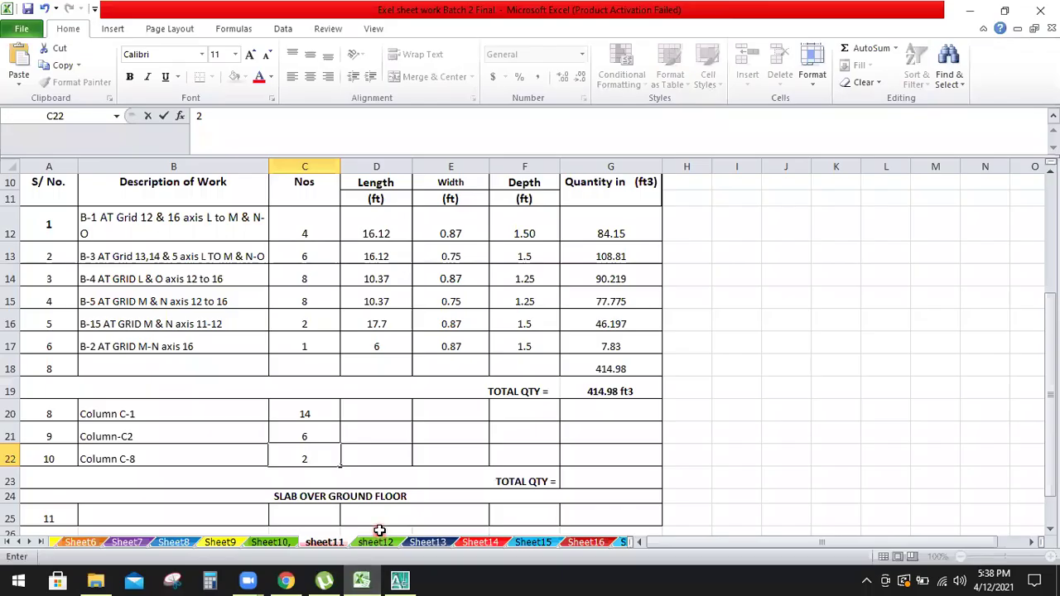
- Enter the Column C-1 section in row 20: length 1.25 ft and width 1.25 ft
left_click(387, 414)
type("1.")
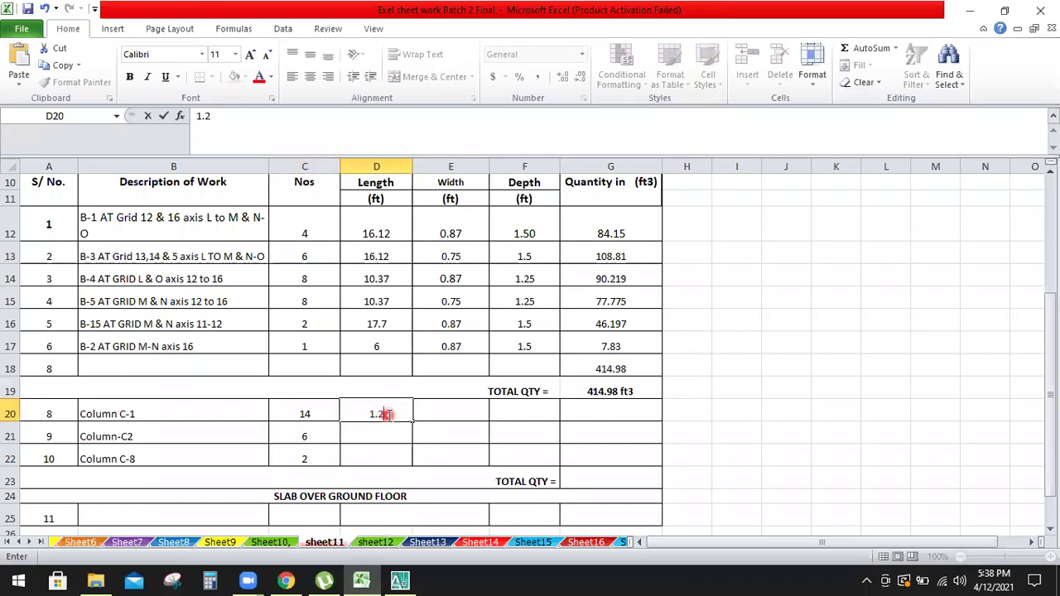
type("25")
left_click(437, 417)
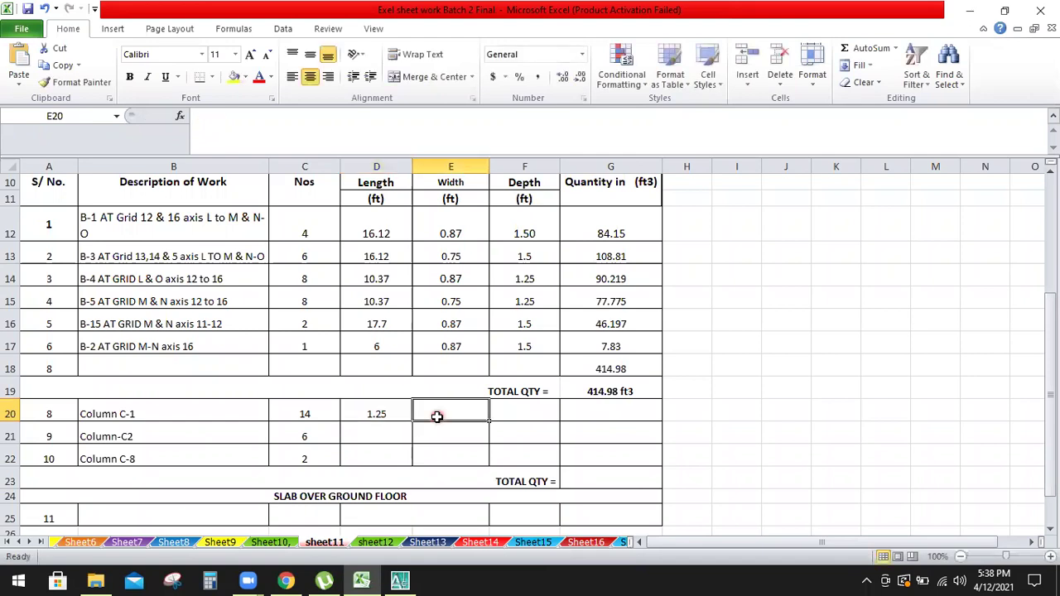
type("1.2")
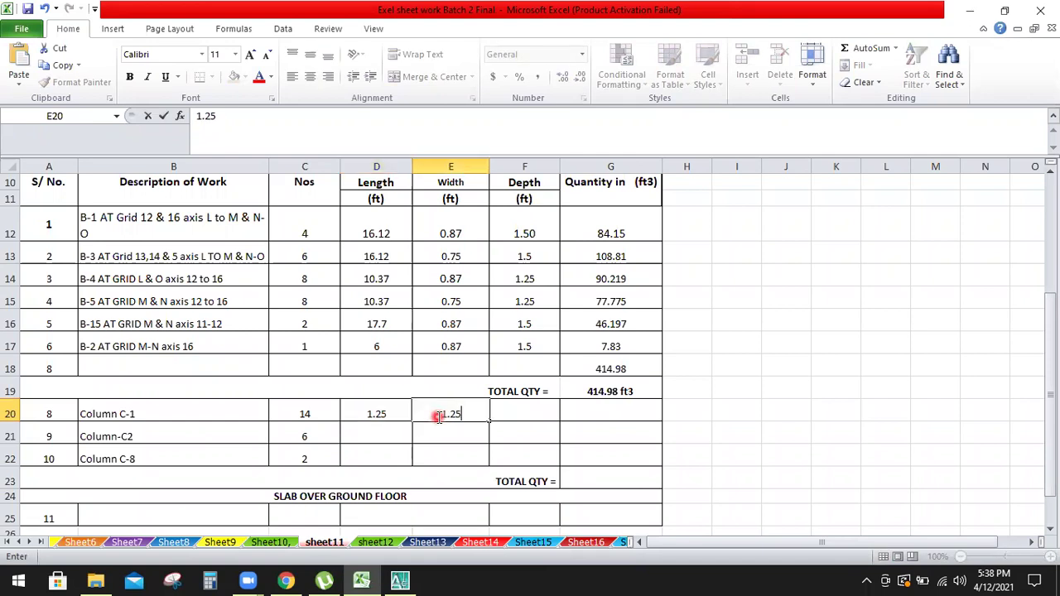
type("5")
- Enter the Column-C2 section in row 21: length 1.35 ft and width 1.25 ft
left_click(374, 437)
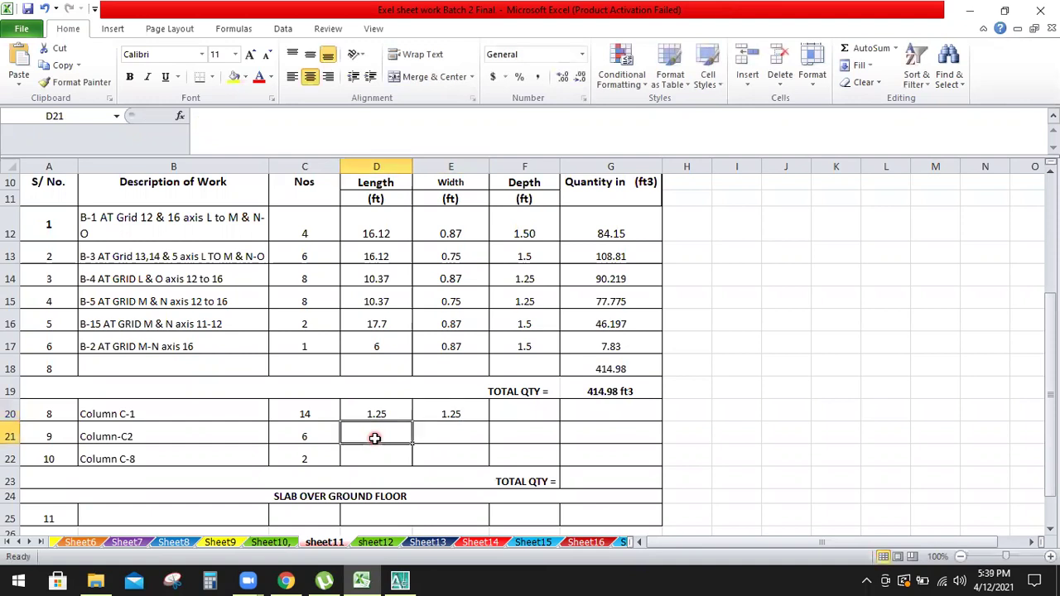
type("1.35")
left_click(466, 437)
type("1.")
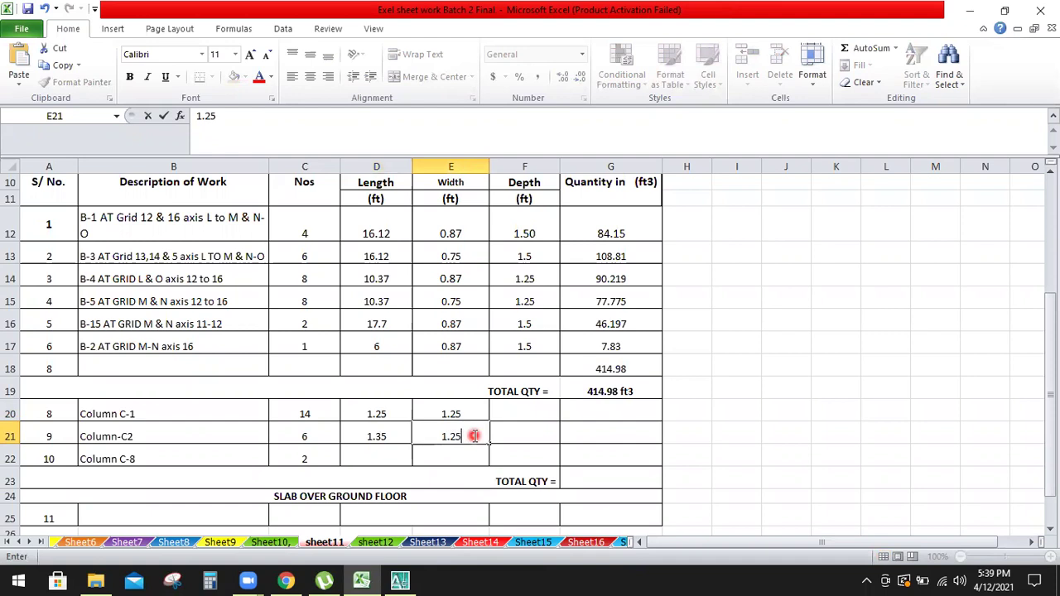
left_click(370, 455)
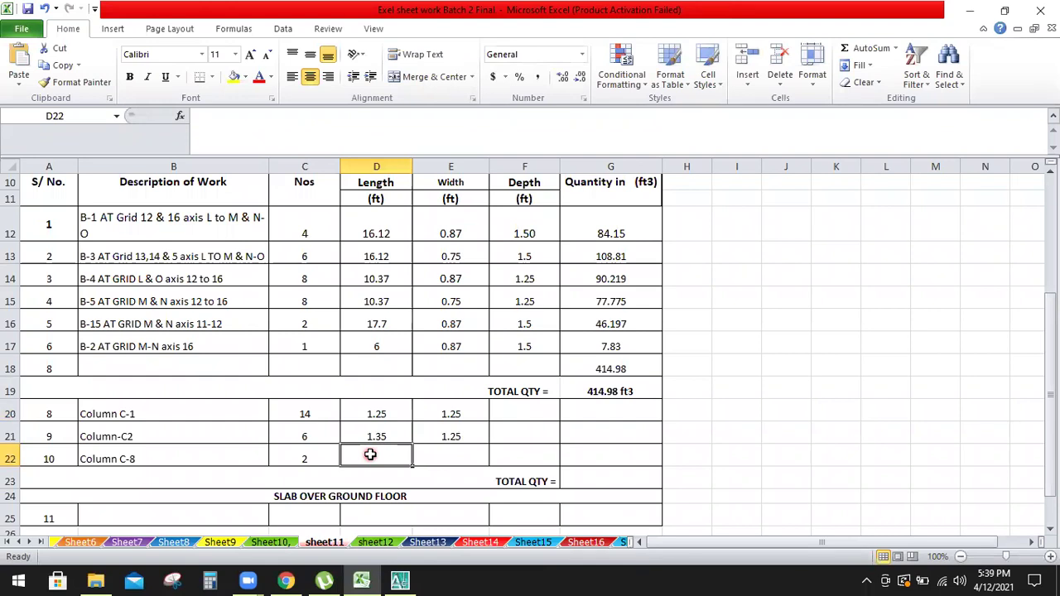
type("0.87")
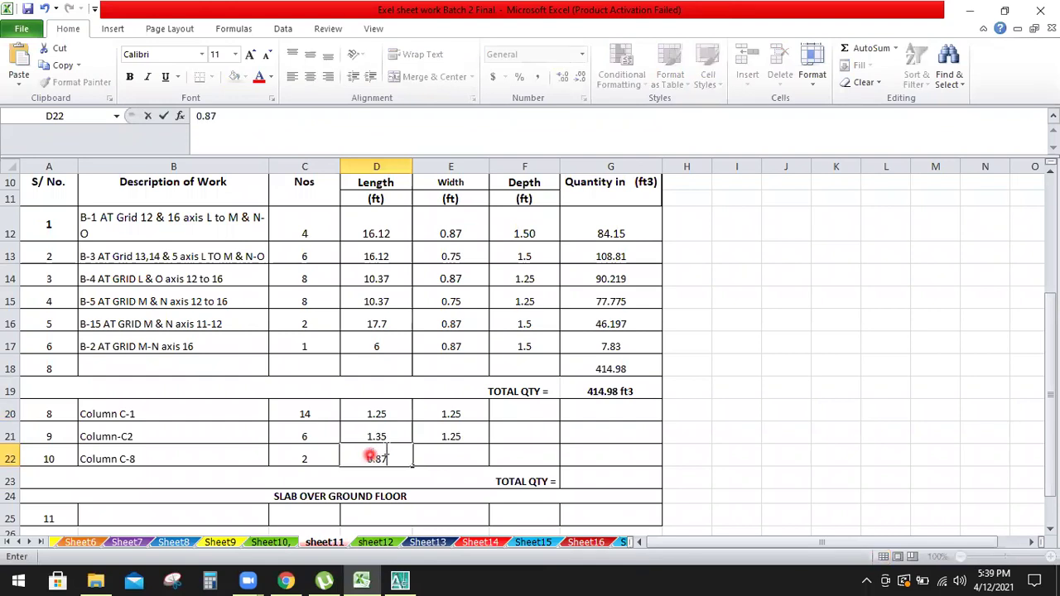
left_click(468, 452)
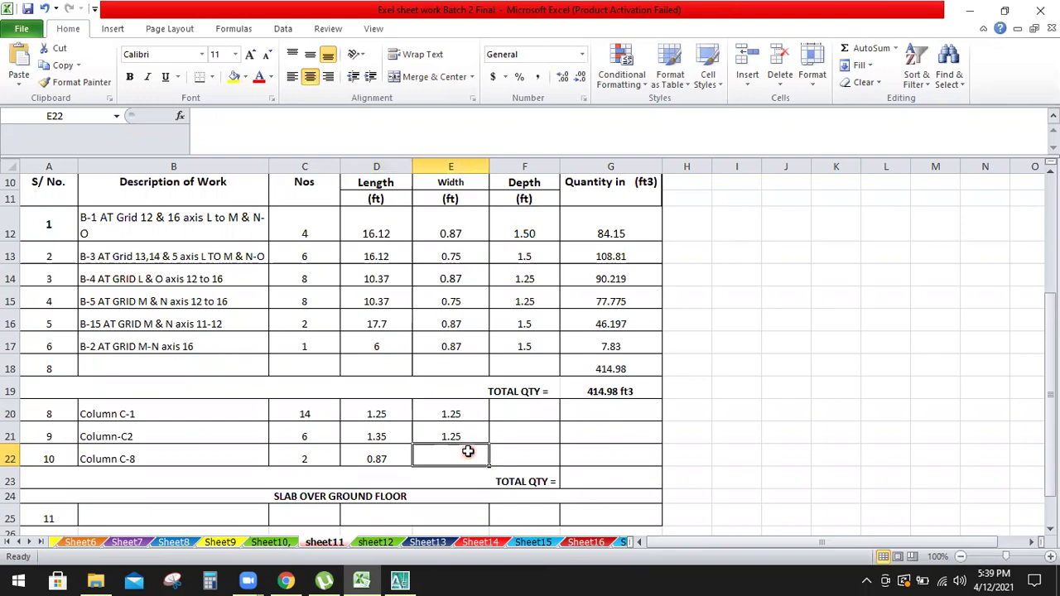
- Enter the Column C-8 section in row 22: length 1.50 ft and width 0.87 ft
left_click(383, 451)
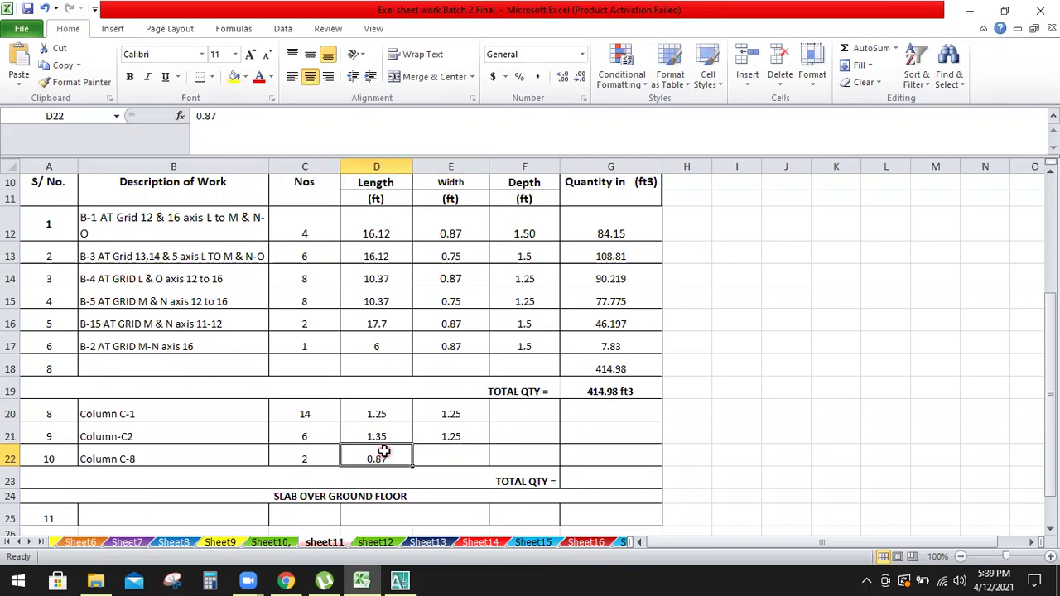
type("1.50")
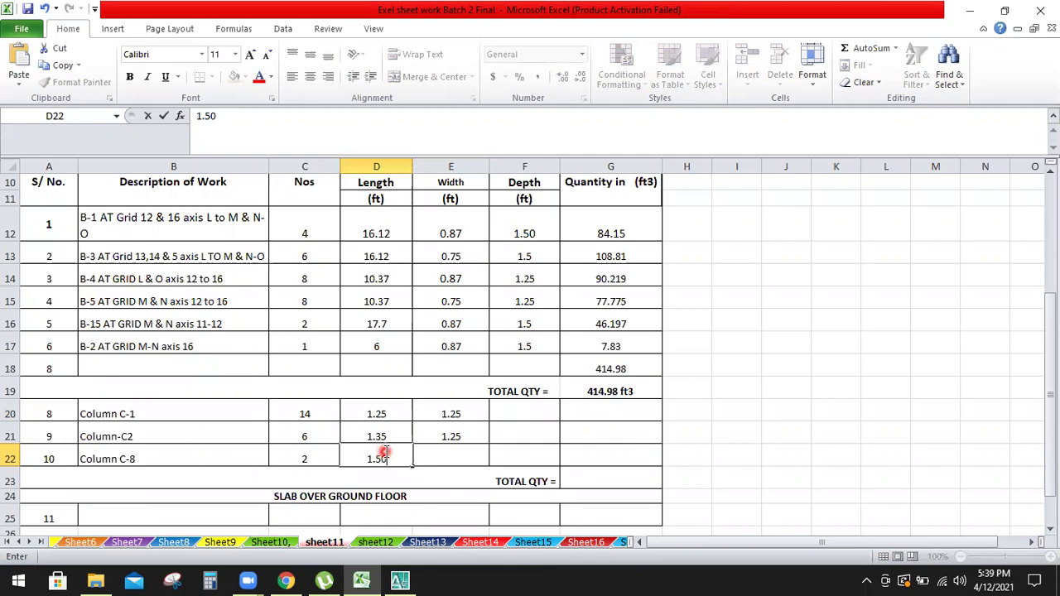
left_click(469, 451)
type("0")
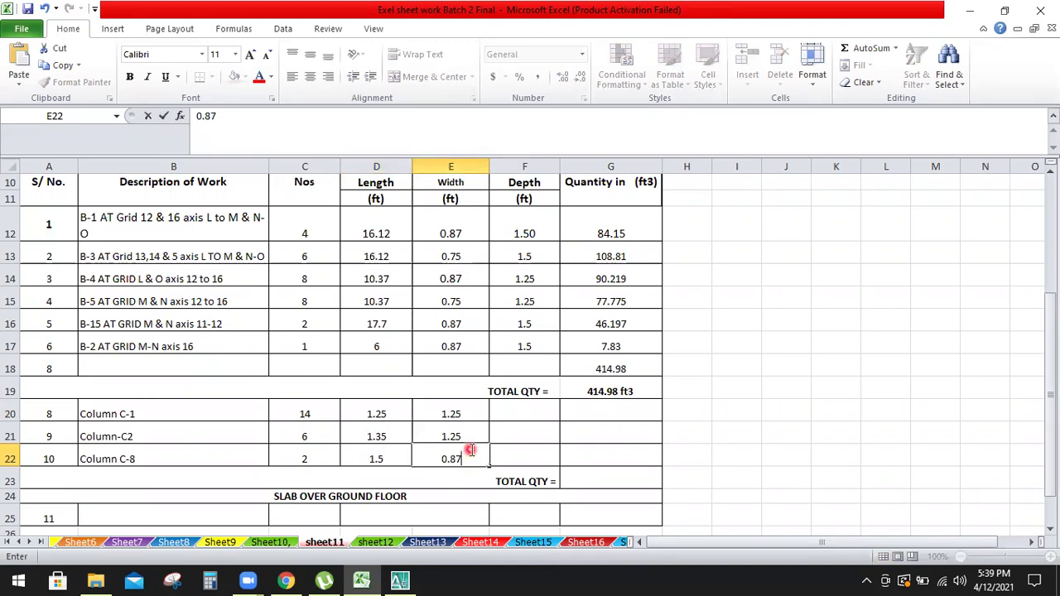
type(".87")
- Enter a depth of 1.50 ft for all three column rows in F20, F21 and F22
left_click(539, 410)
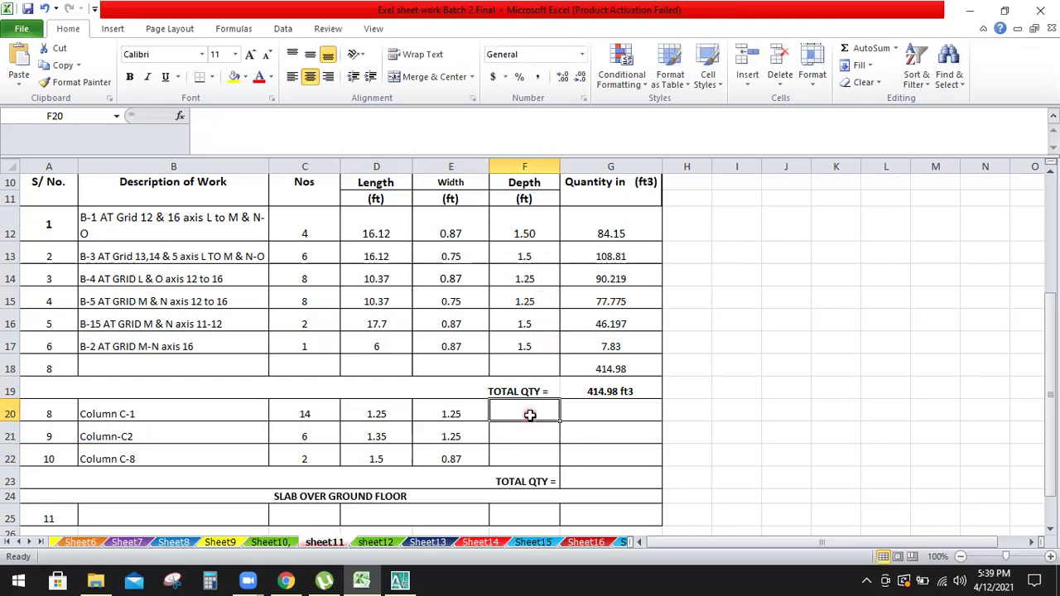
type("1.50")
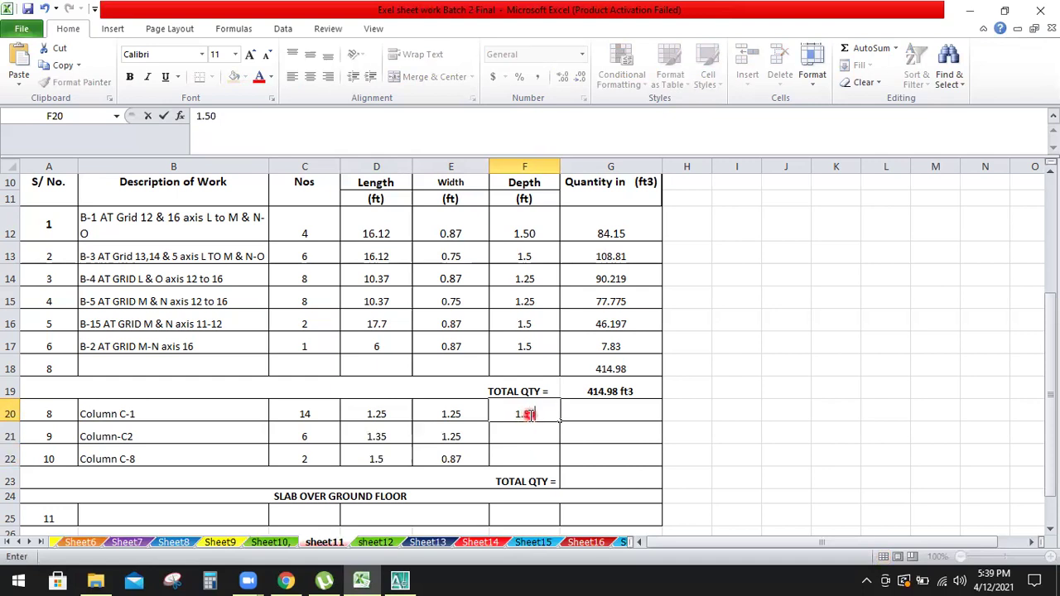
left_click(525, 442)
type("1.50")
left_click(525, 454)
type("1.")
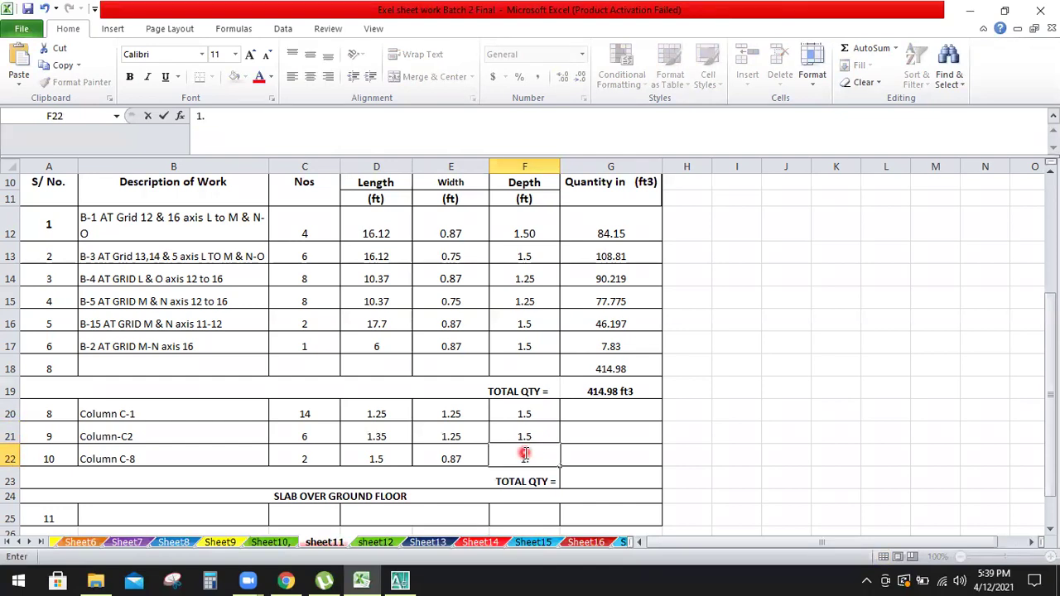
type("50")
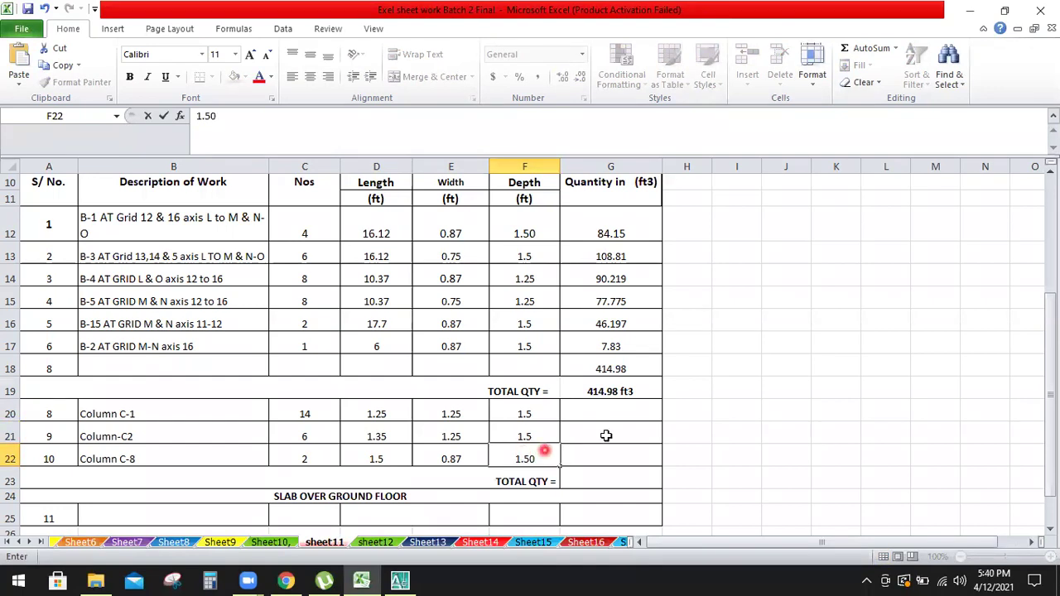
- Calculate the Column C-1 quantity in G20 with a formula multiplying C20, D20, E20 and F20
left_click(621, 409)
type("=")
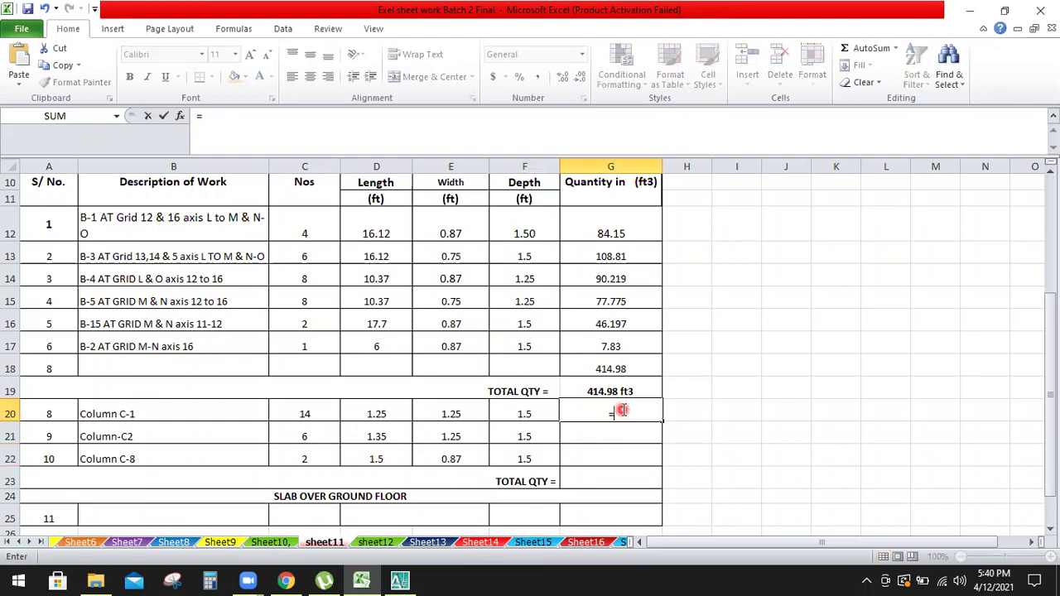
left_click(320, 407)
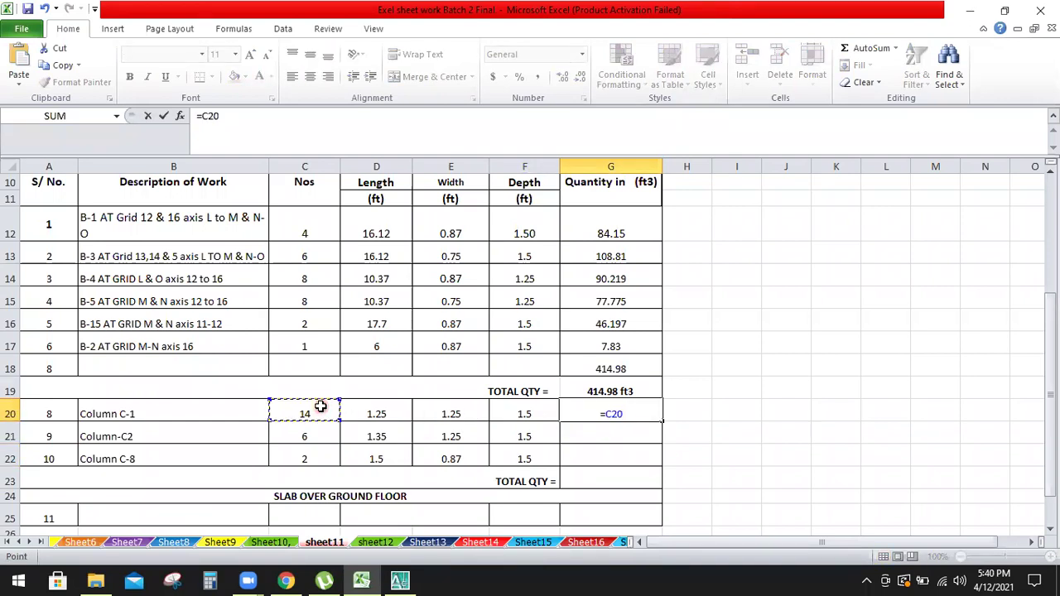
type("*")
left_click(373, 409)
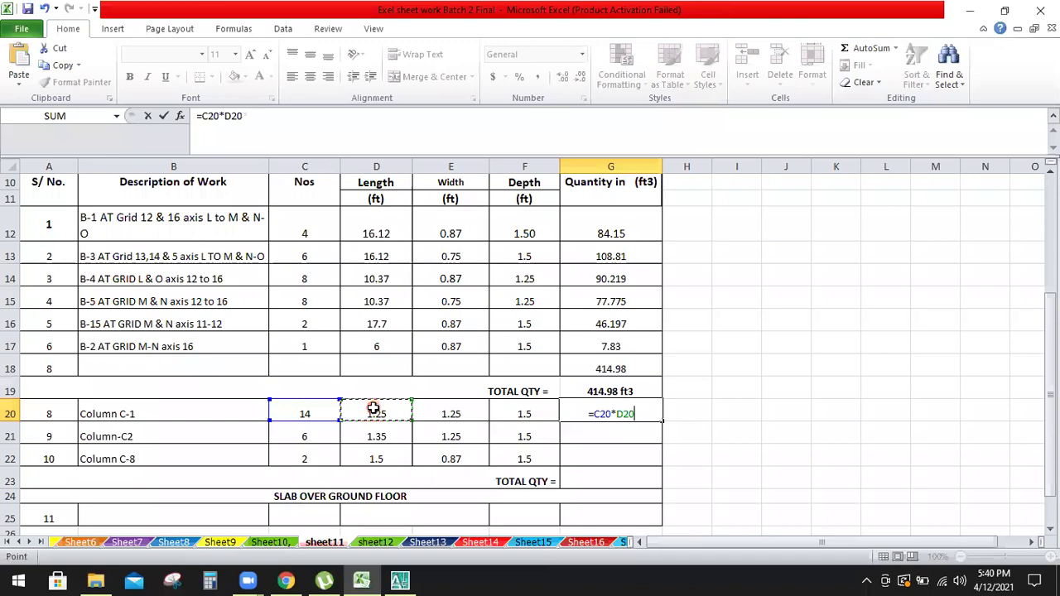
type("*")
left_click(437, 411)
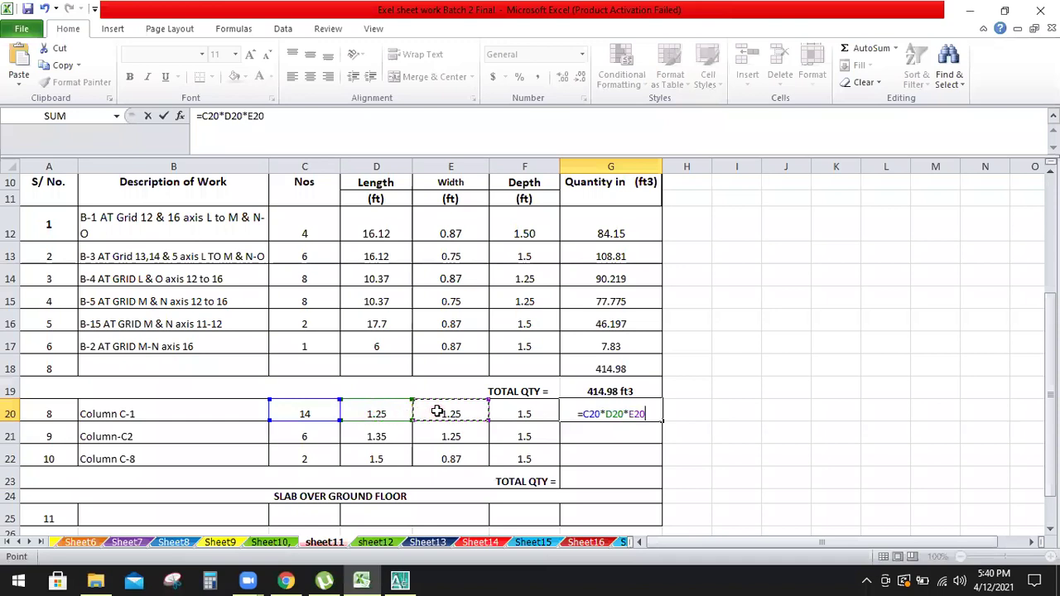
type("*")
left_click(506, 414)
key("Return")
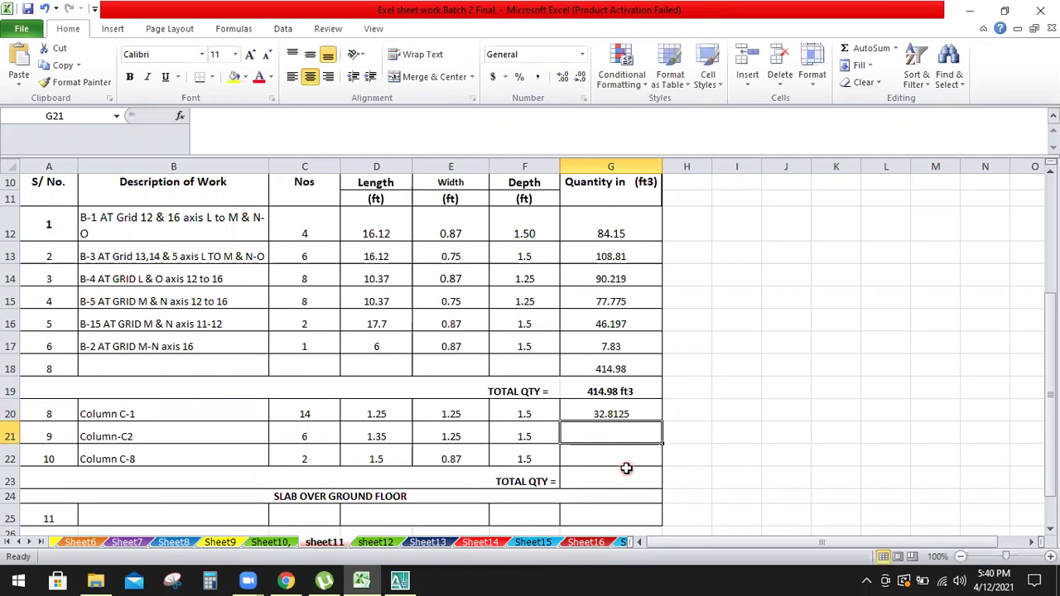
- Calculate the Column-C2 quantity in G21 with a formula multiplying C21, D21, E21 and F21
type("=")
left_click(317, 432)
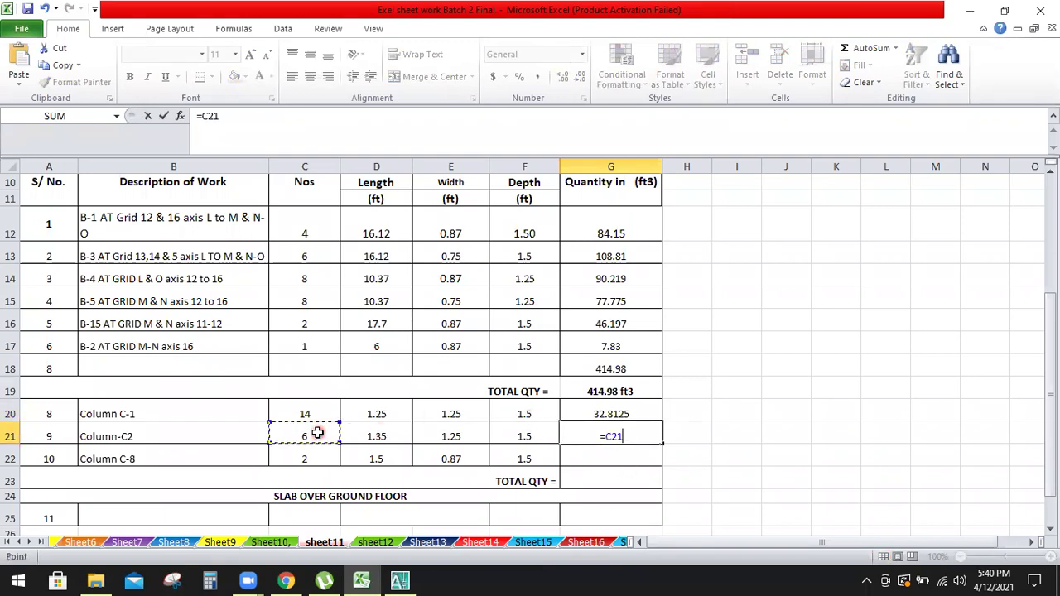
type("*")
left_click(365, 434)
type("*")
left_click(443, 434)
type("*&")
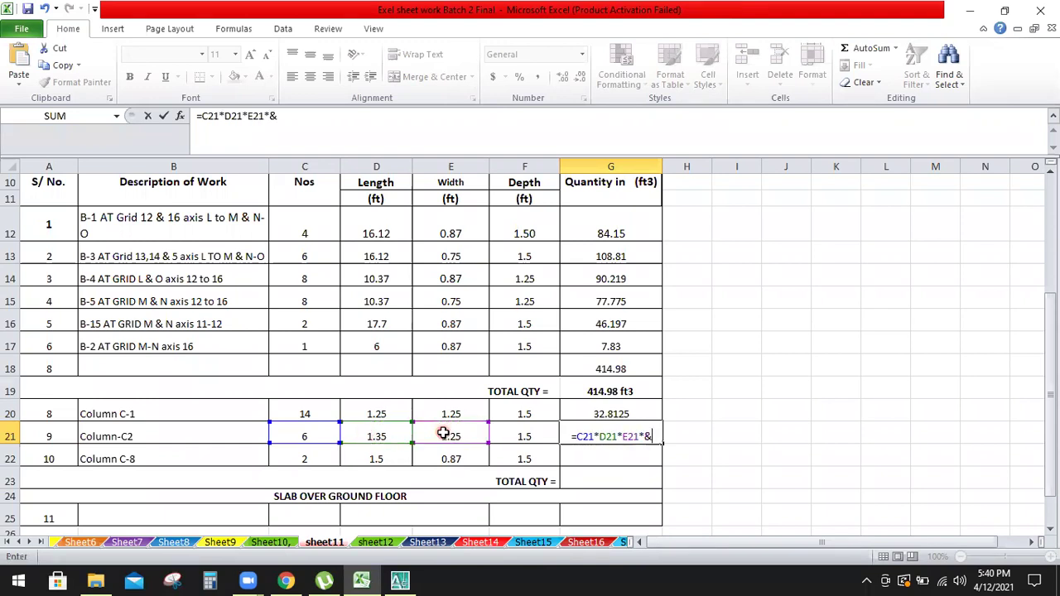
key("BackSpace")
left_click(524, 431)
key("Return")
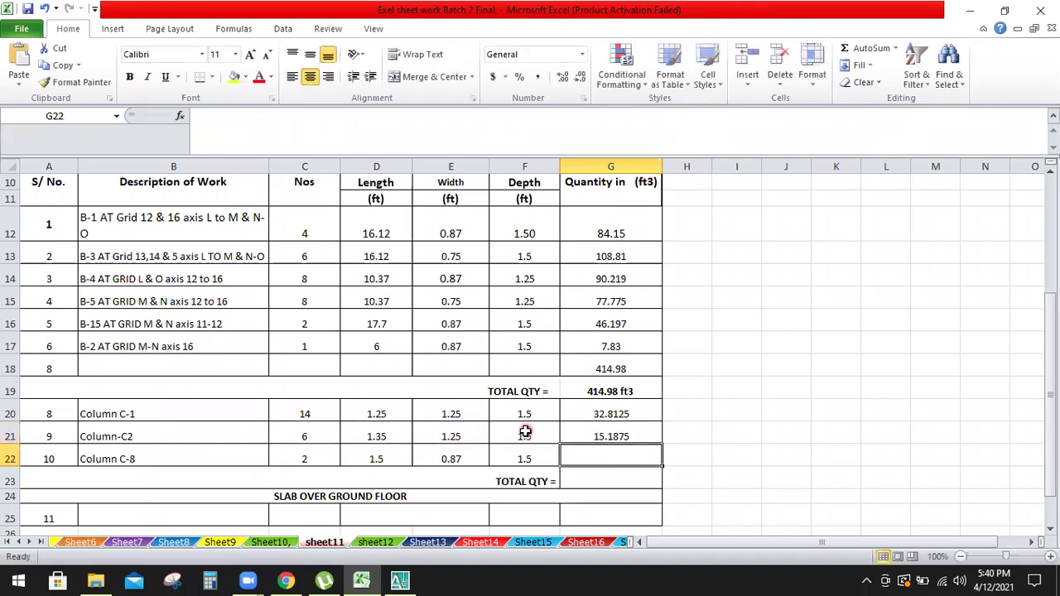
- Calculate the Column C-8 quantity in G22 with a formula multiplying C22, D22, E22 and F22
left_click(772, 404)
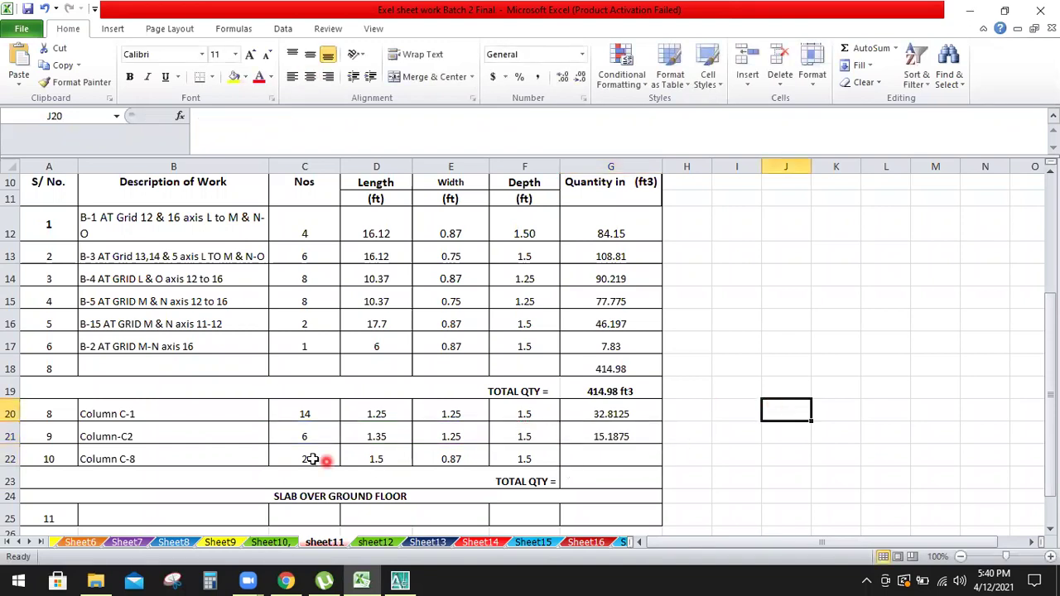
left_click(632, 458)
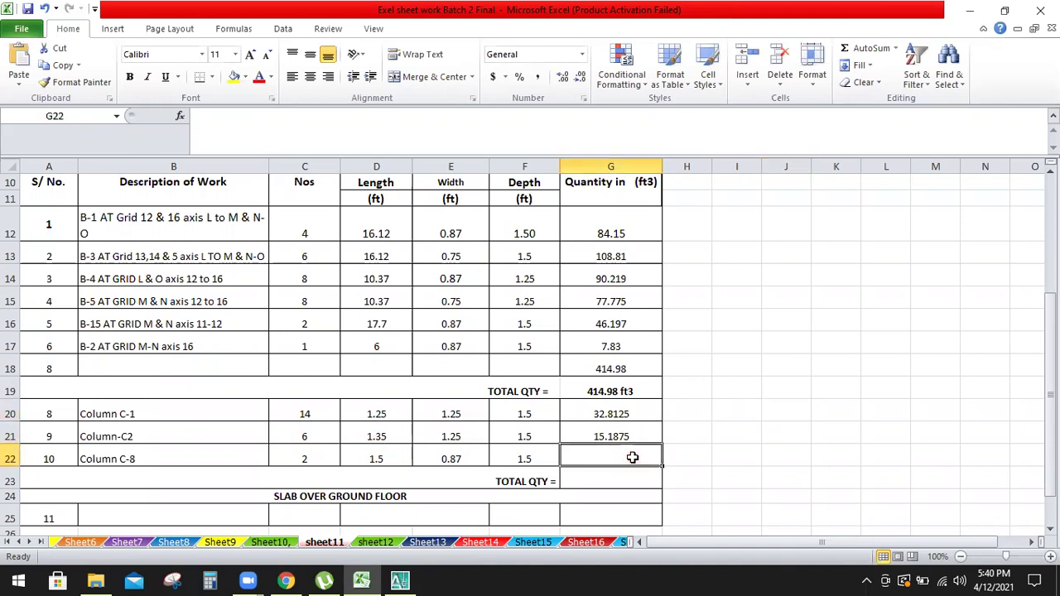
type("=")
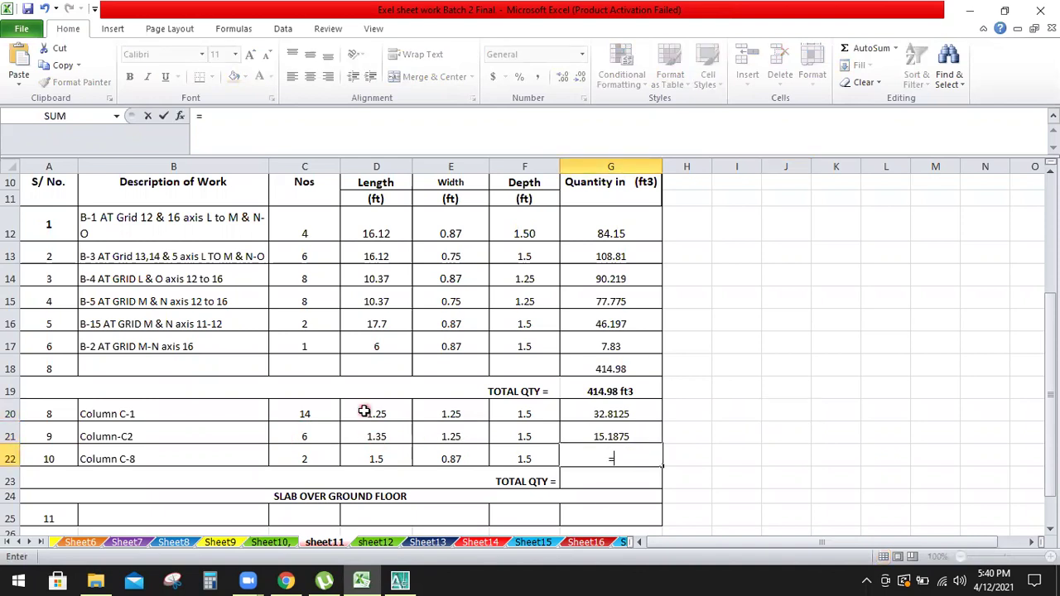
left_click(308, 458)
type("*")
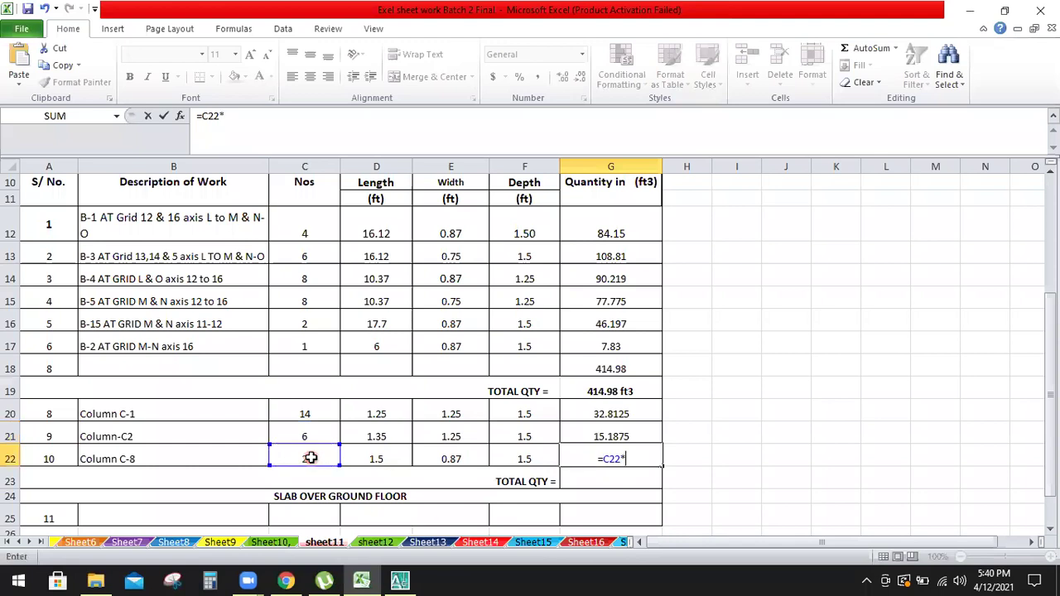
left_click(372, 463)
type("*")
left_click(446, 459)
type("*")
left_click(520, 459)
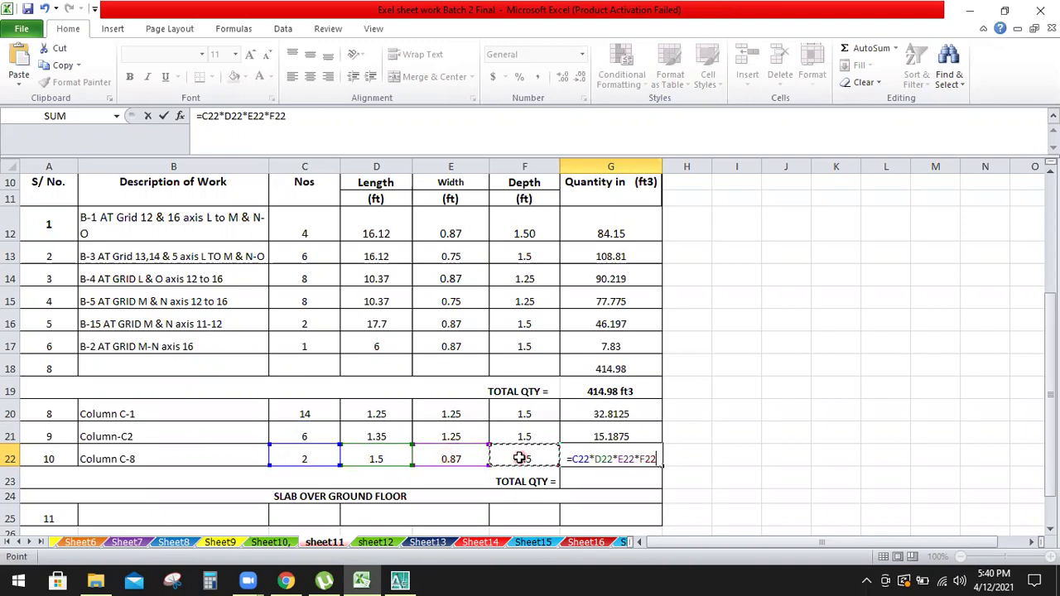
key("Return")
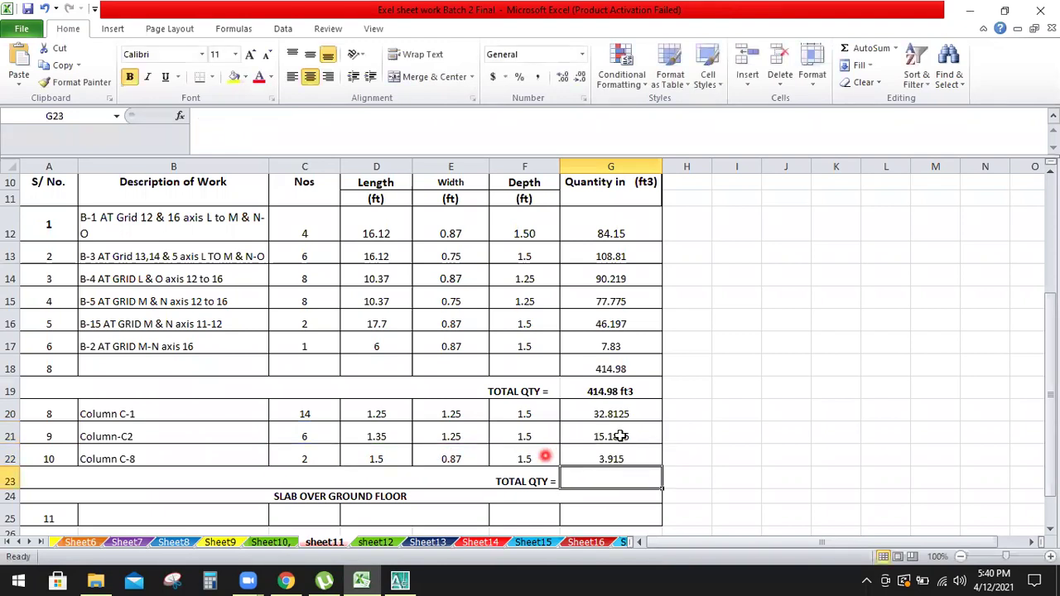
- Total the column quantities G20 to G22 in G23 with AutoSum
scroll(619, 433, "down", 1)
left_click(754, 361)
scroll(748, 359, "down", 6)
scroll(700, 378, "up", 6)
left_click_drag(635, 351, 634, 391)
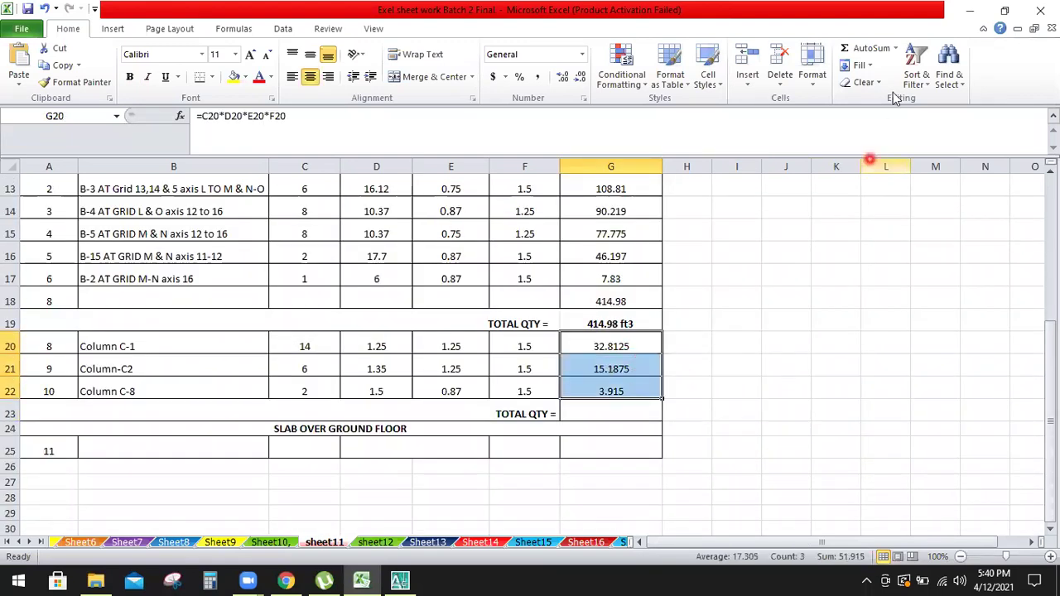
left_click(865, 48)
left_click_drag(775, 329, 773, 341)
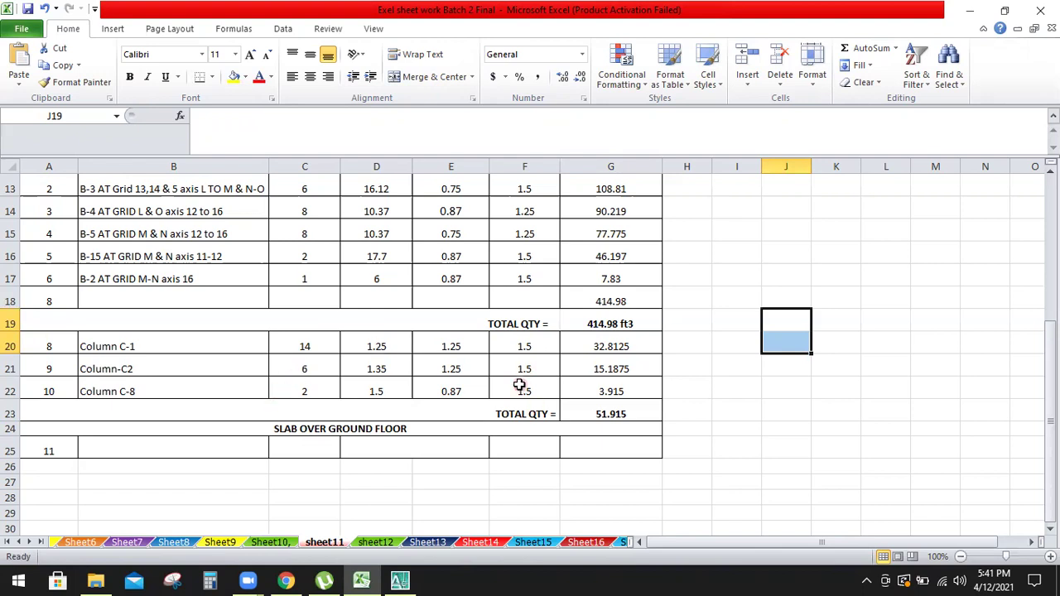
left_click(732, 374)
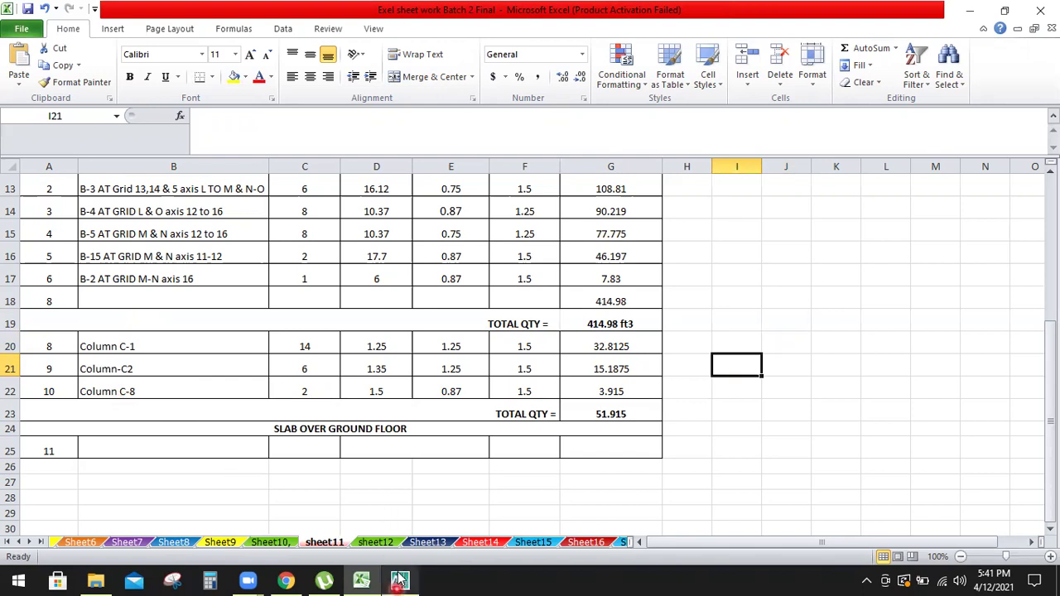
- Switch to the AutoCAD structural drawing and examine the floor plan of the wing between grids 12 and 16
mouse_move(400, 580)
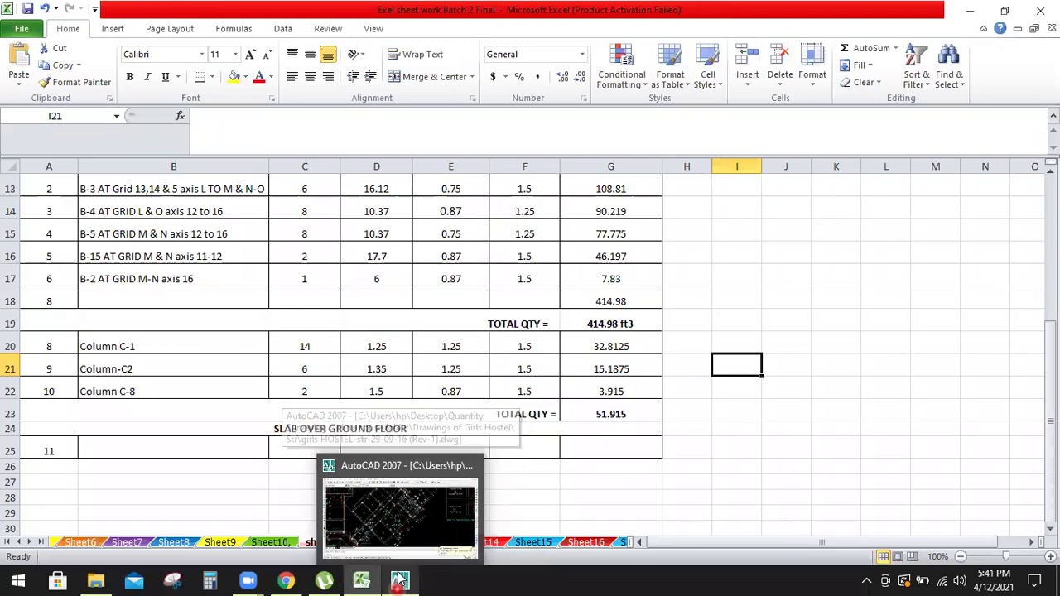
left_click(399, 579)
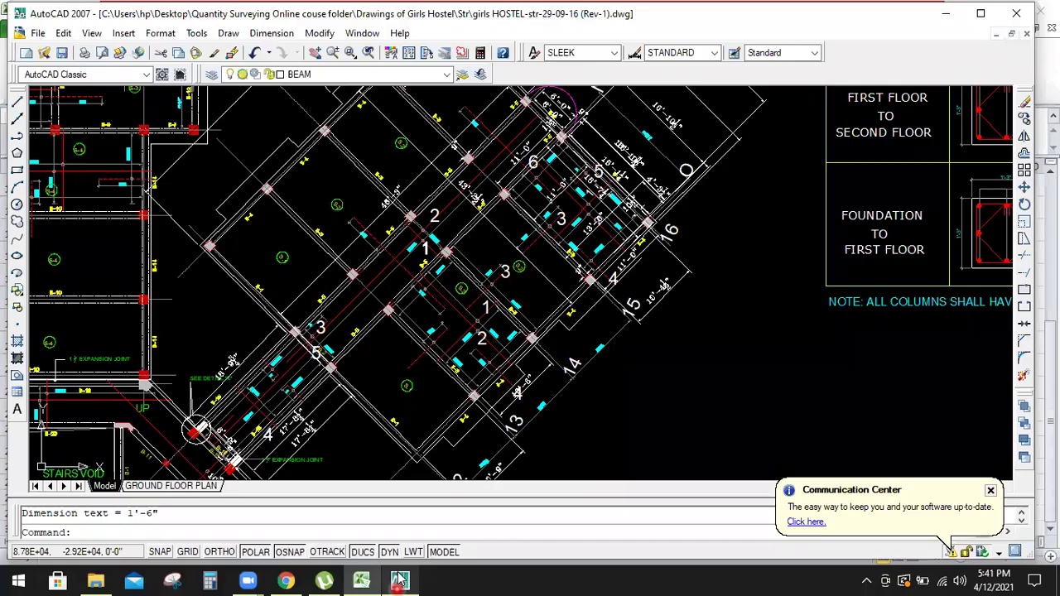
scroll(522, 327, "down", 5)
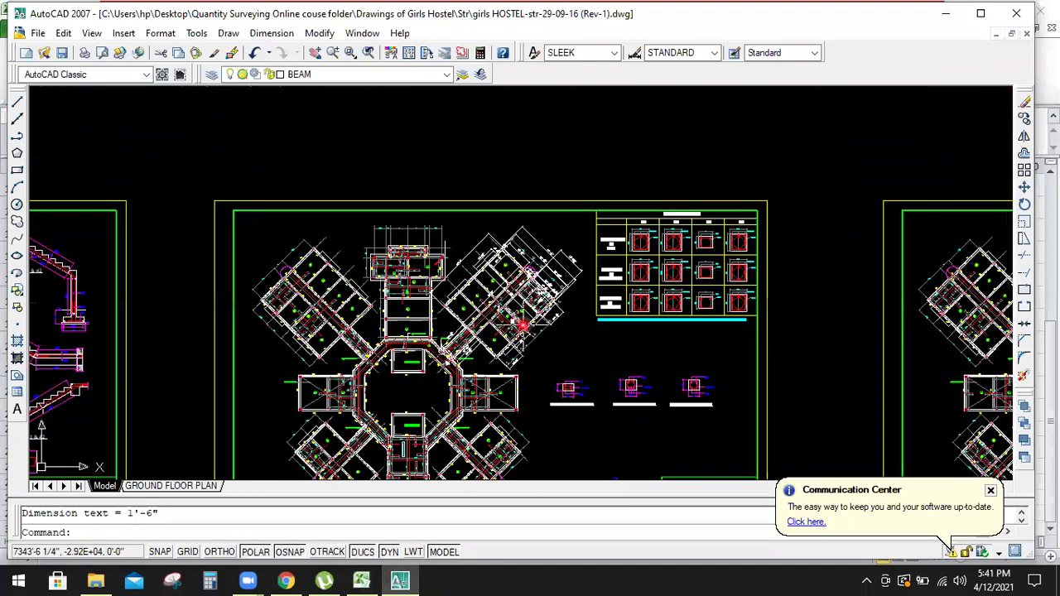
scroll(571, 281, "down", 3)
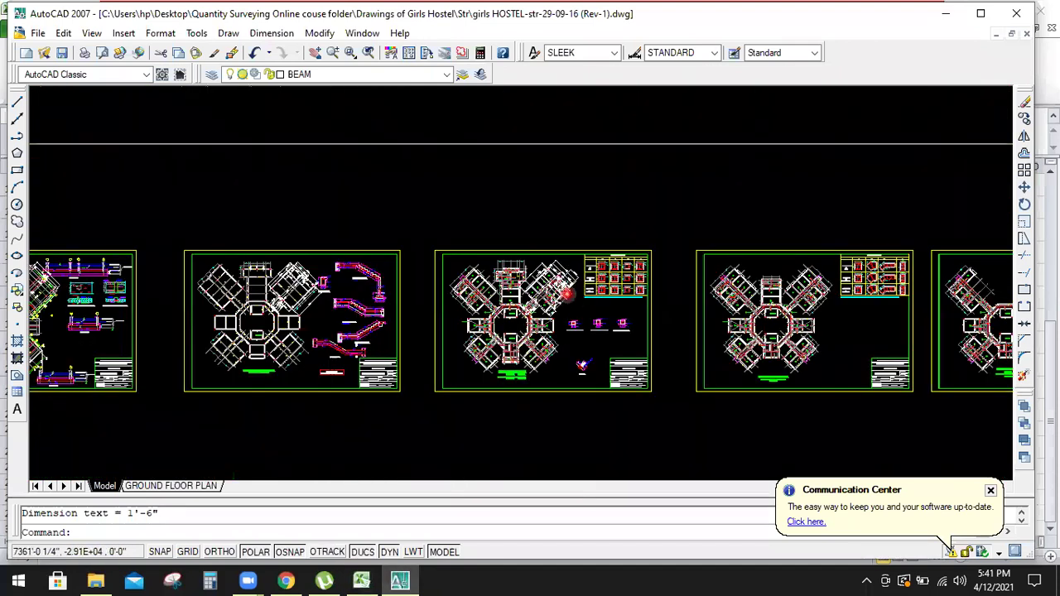
scroll(553, 289, "down", 2)
scroll(543, 295, "up", 3)
scroll(539, 296, "up", 8)
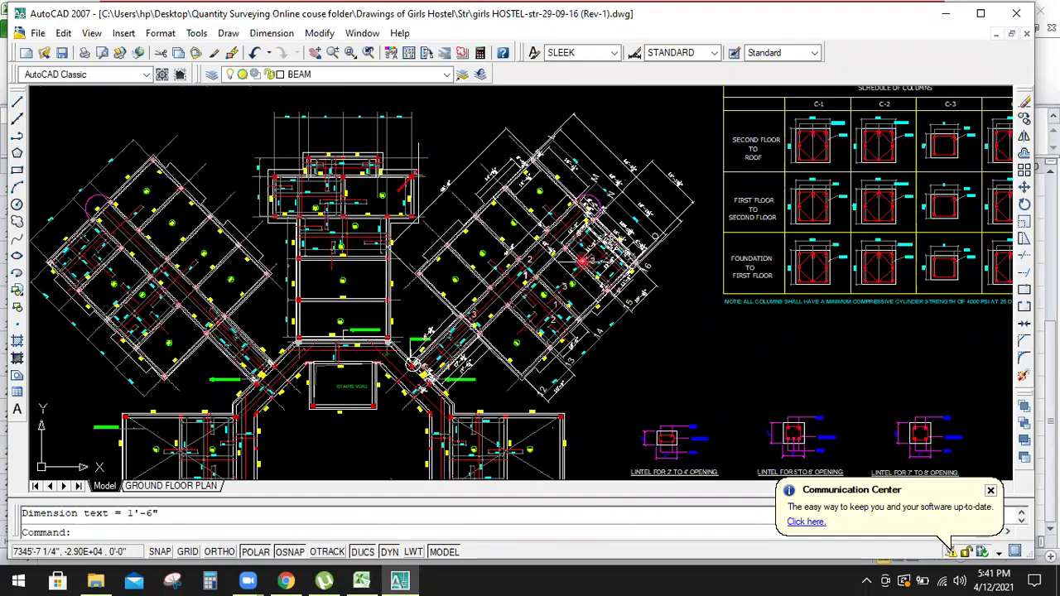
scroll(535, 274, "up", 4)
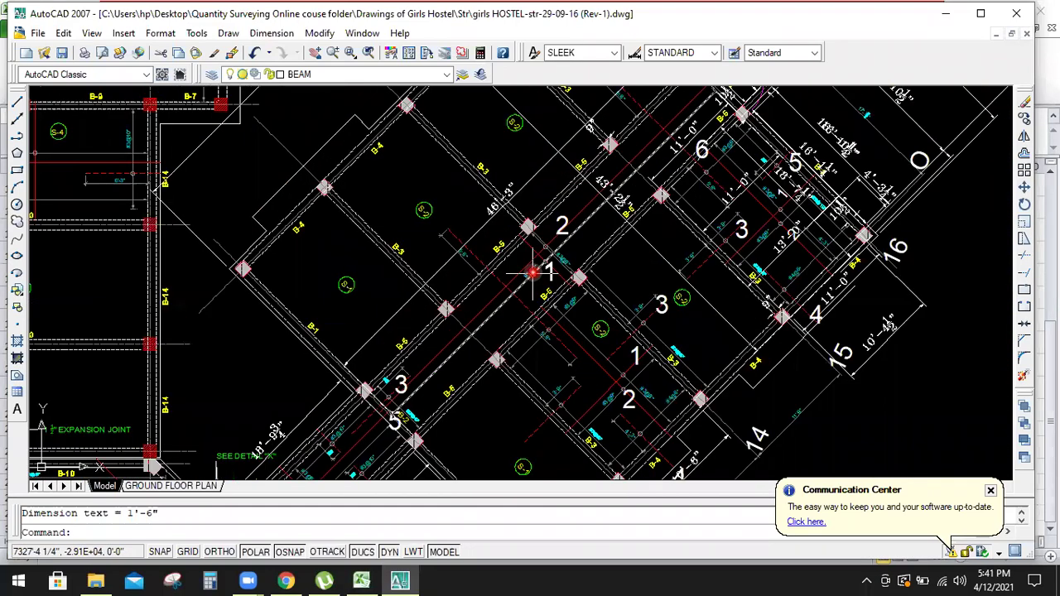
scroll(537, 278, "down", 2)
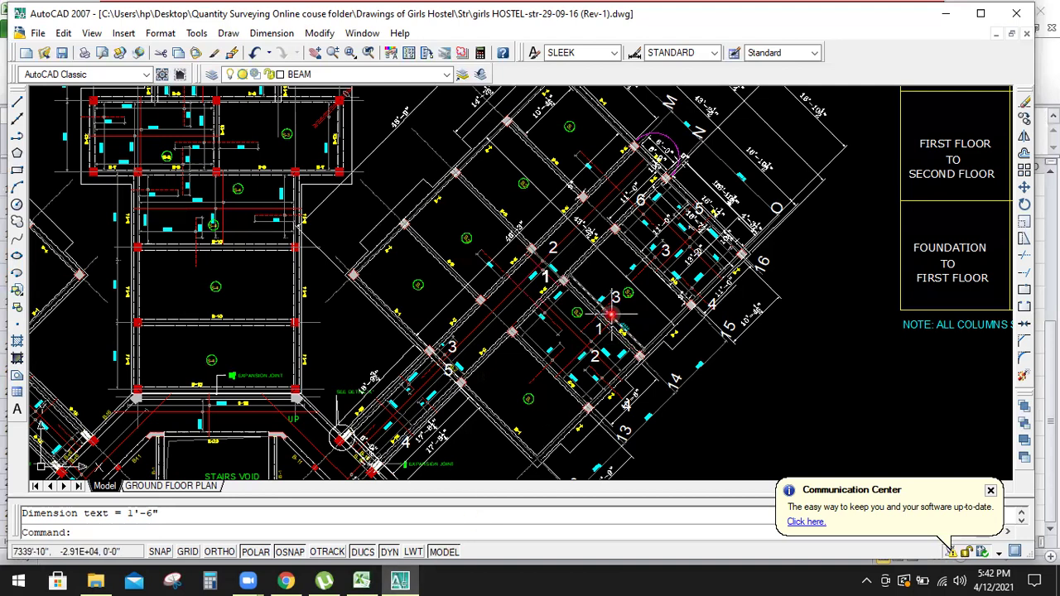
- Add an aligned dimension for the slab's overall length from its outer corner at grid 12 to the one at grid 16
left_click(273, 33)
left_click(282, 88)
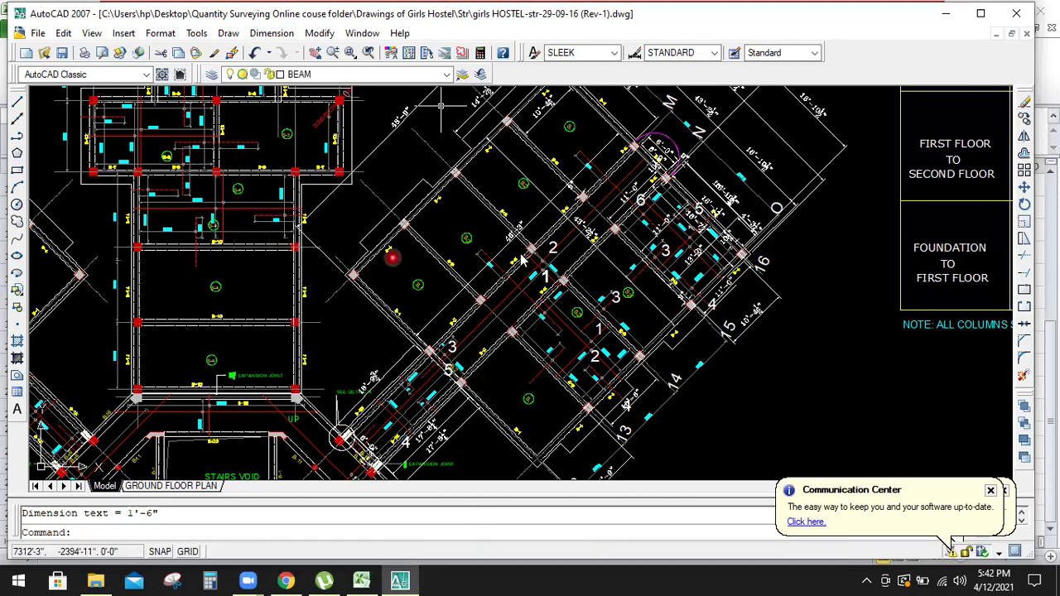
scroll(534, 337, "down", 3)
scroll(534, 337, "up", 6)
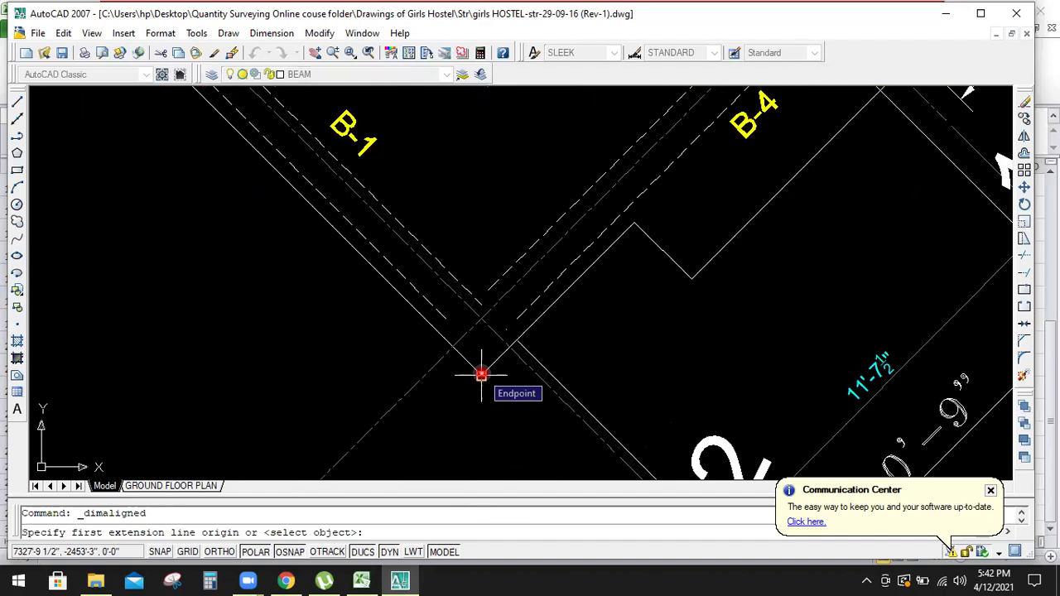
scroll(481, 375, "down", 5)
scroll(481, 374, "up", 1)
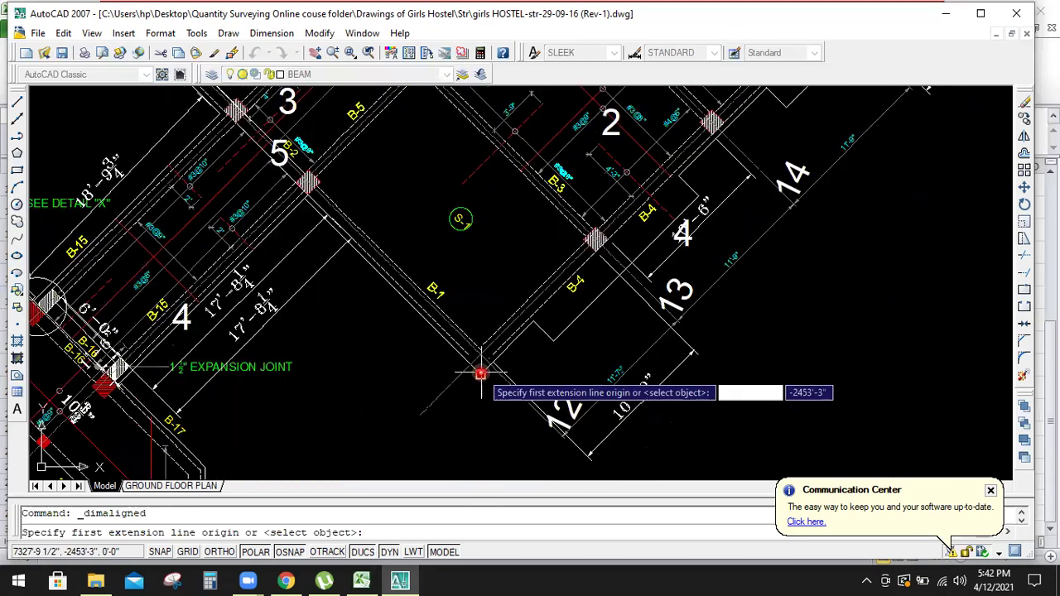
scroll(481, 375, "up", 3)
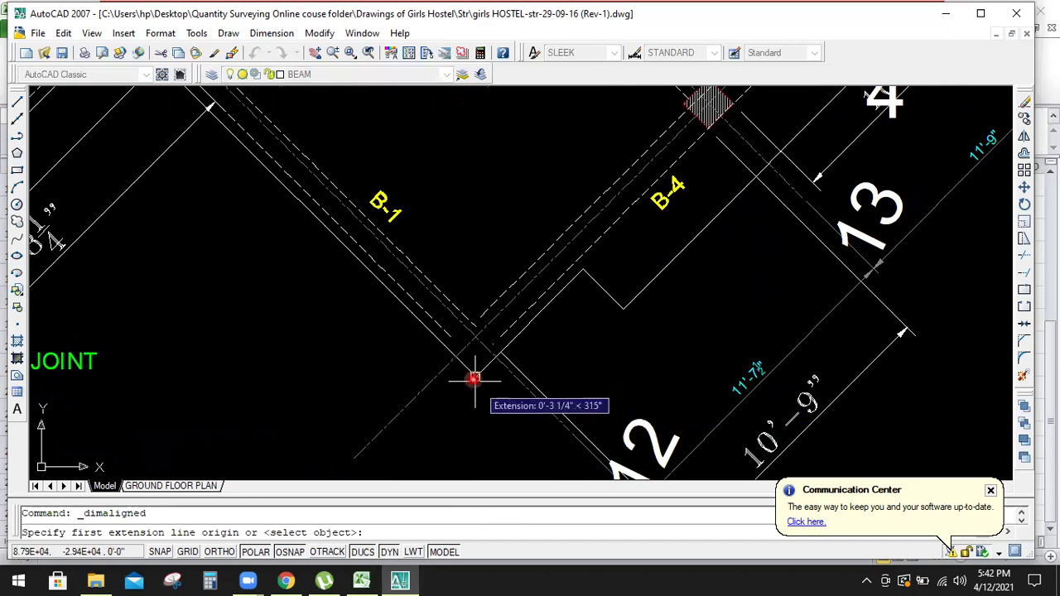
left_click(476, 377)
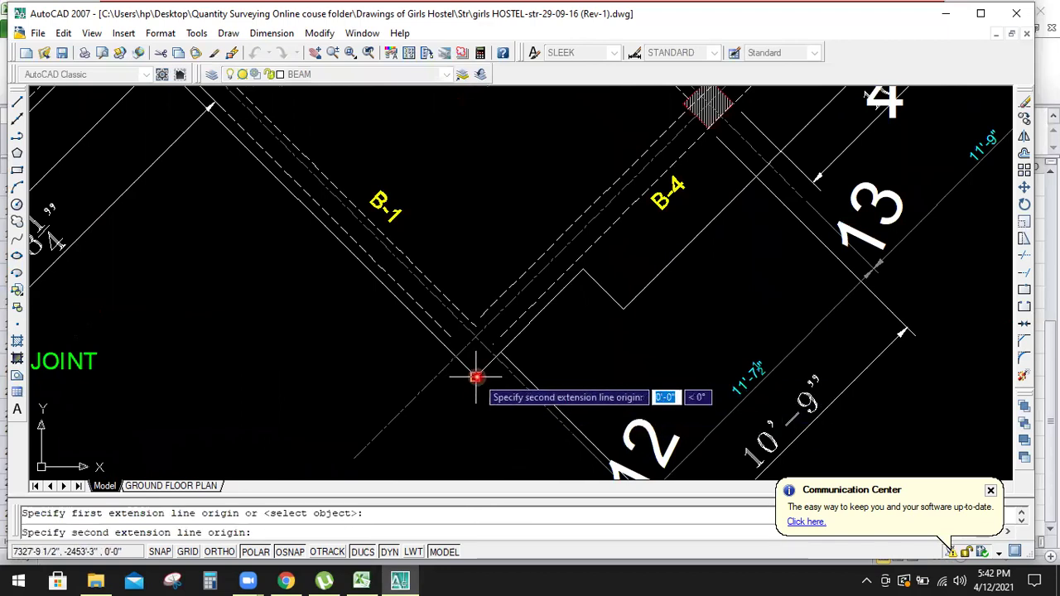
scroll(484, 389, "down", 6)
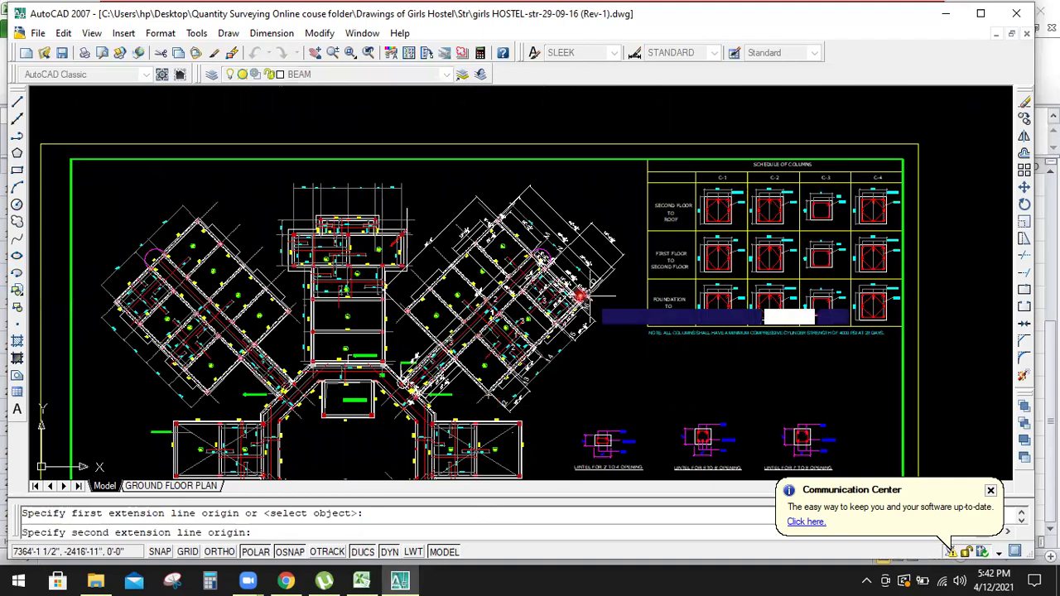
scroll(544, 358, "up", 6)
scroll(570, 322, "up", 4)
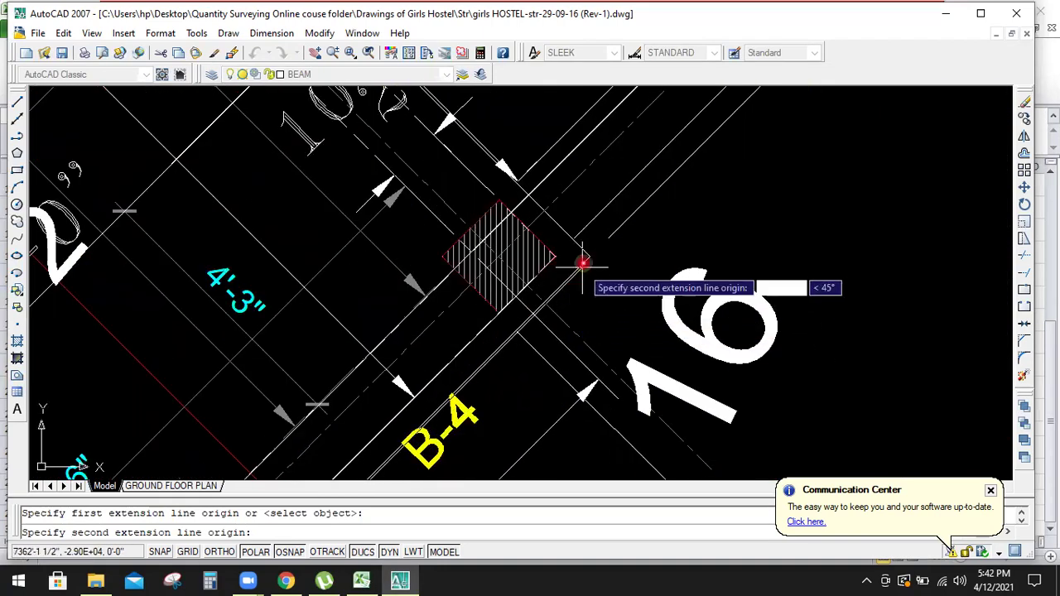
left_click(589, 256)
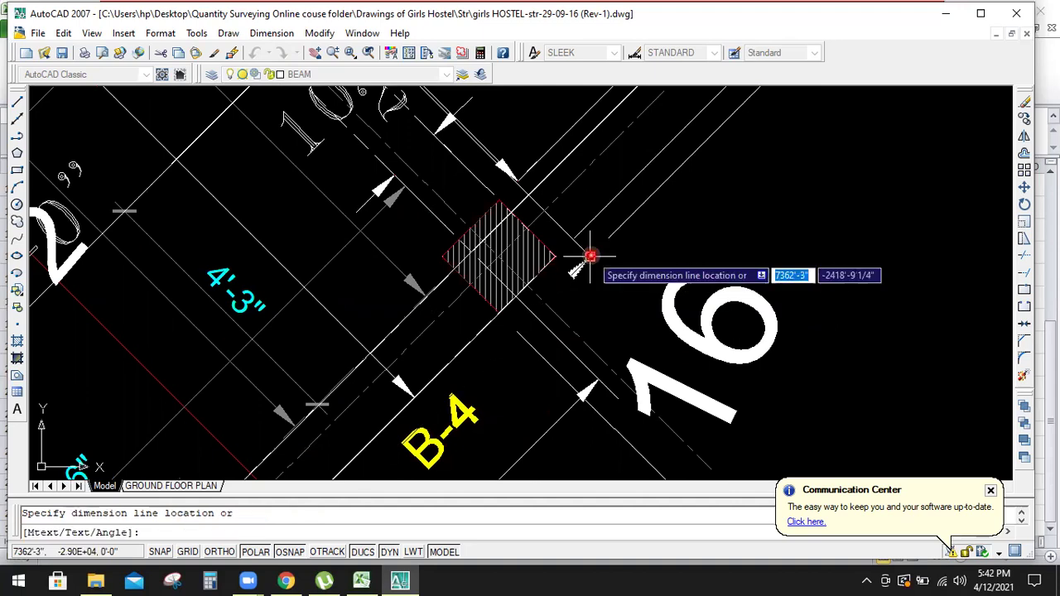
scroll(591, 256, "down", 8)
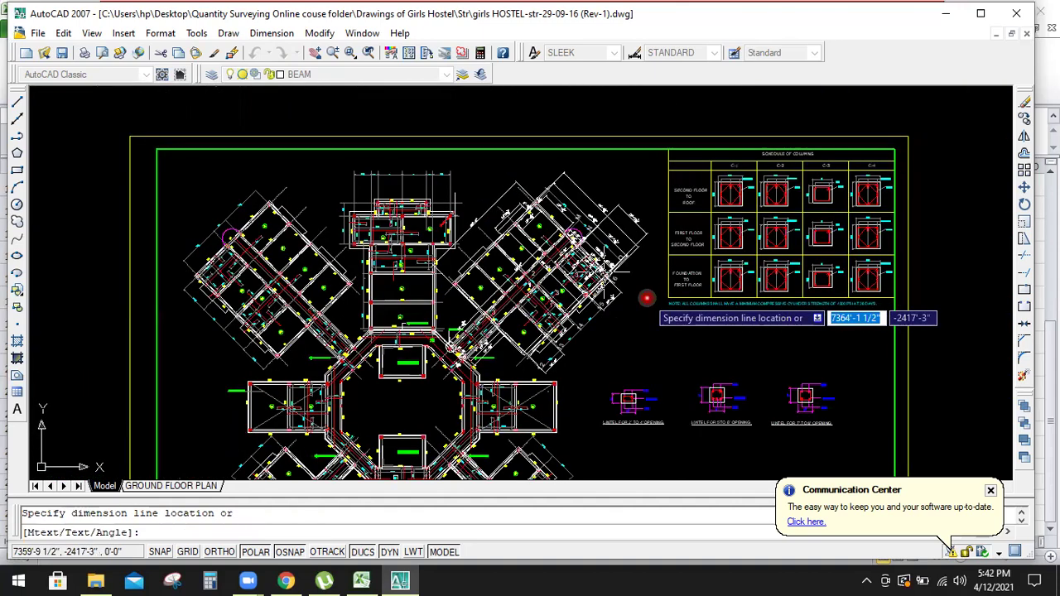
left_click(636, 298)
scroll(610, 332, "up", 8)
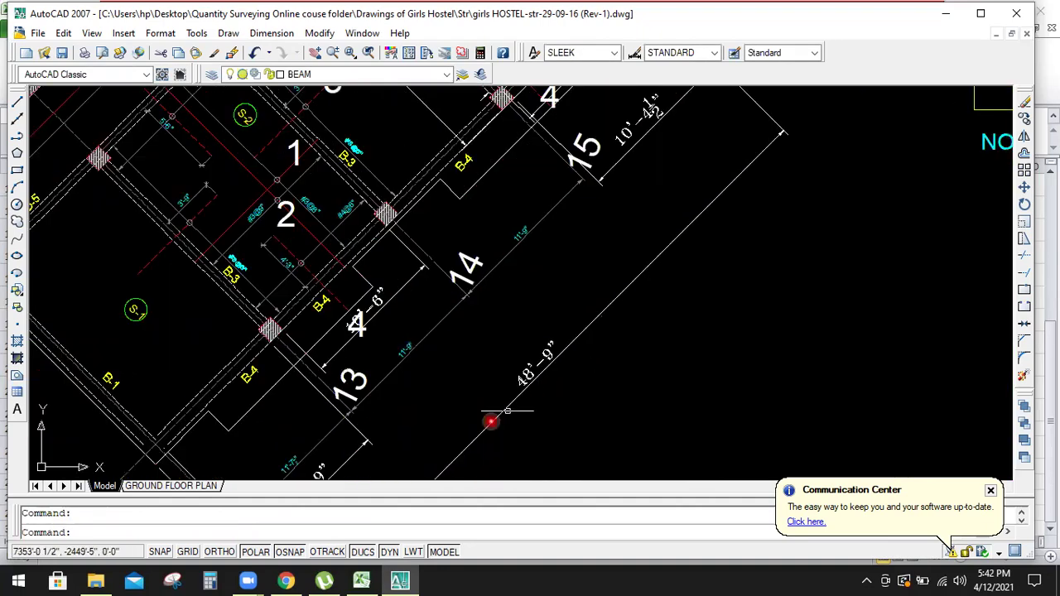
- Return to Excel and describe row 25 as "BLOCK 3 Slab over ground floor" with a count of 1
left_click(361, 581)
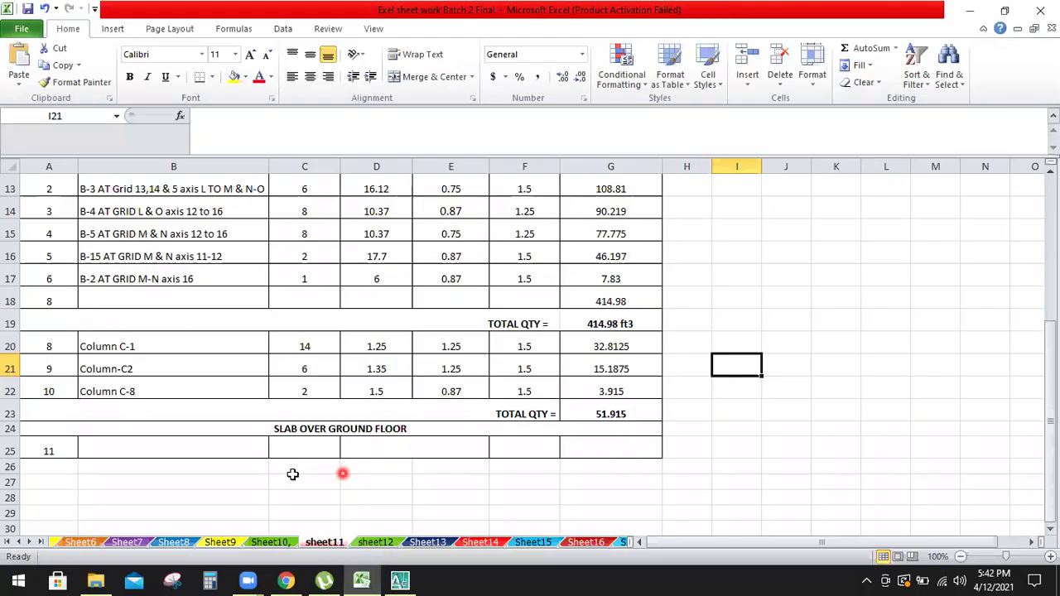
left_click(249, 452)
type("Slab over ground floor")
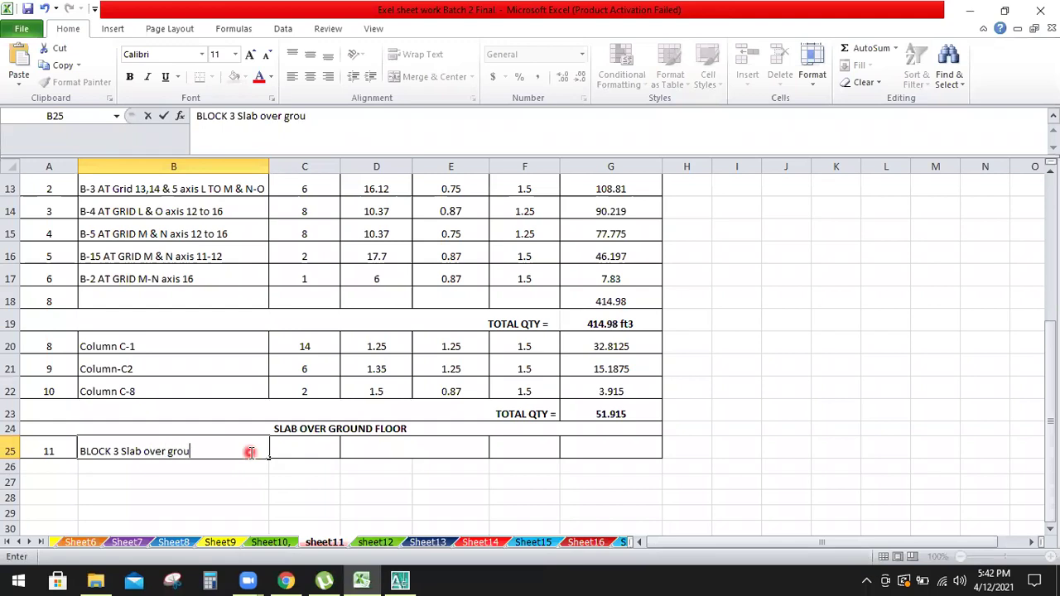
left_click(321, 446)
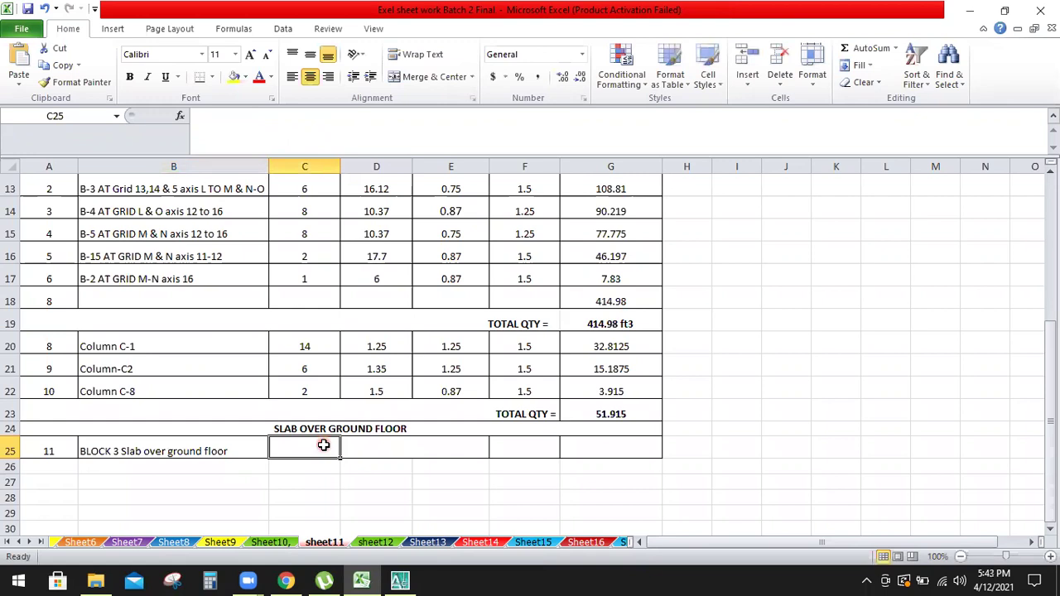
type("1")
- Check the slab's overall length dimension in AutoCAD and enter 48.75 in the merged cell D25 in Excel
left_click(404, 449)
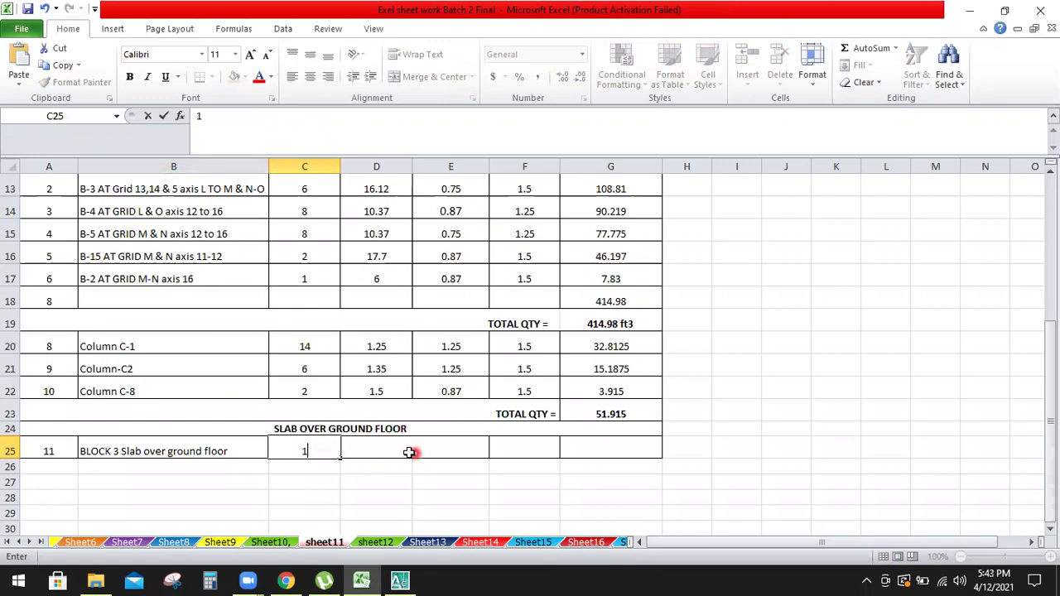
left_click(406, 580)
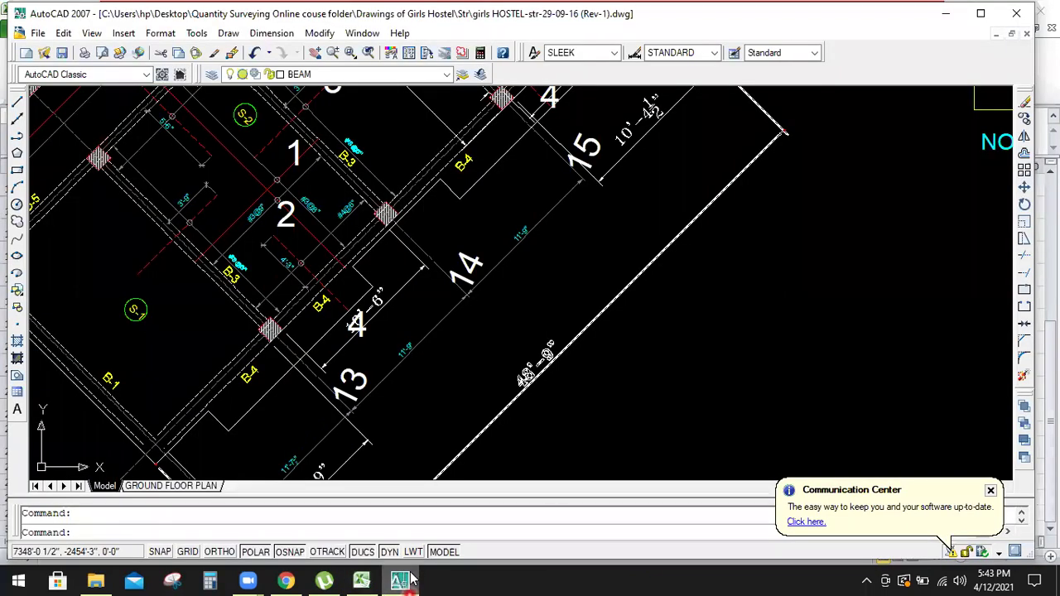
left_click(363, 580)
type("48.75")
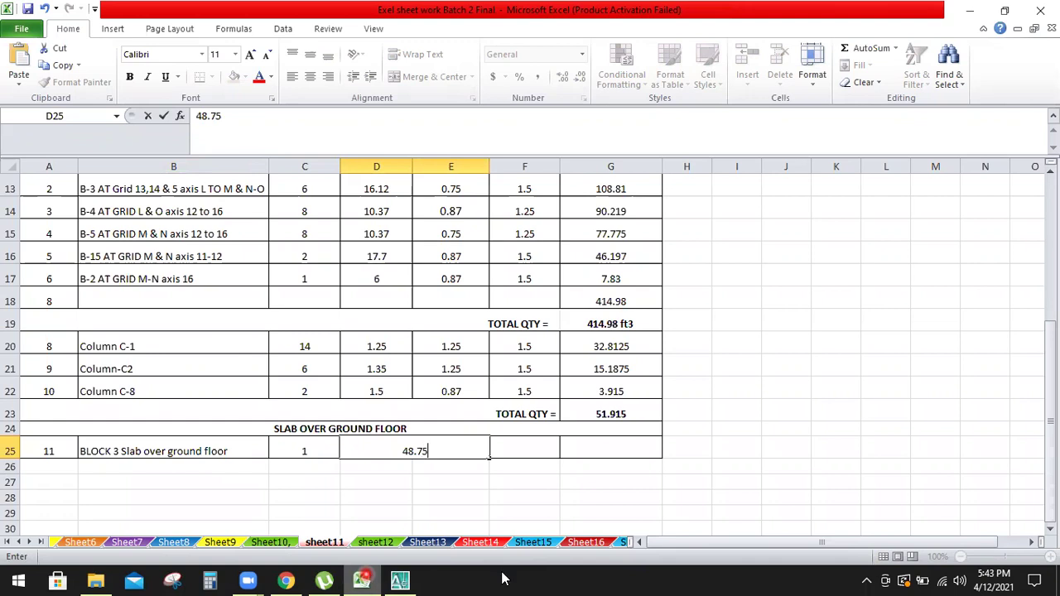
left_click(460, 446)
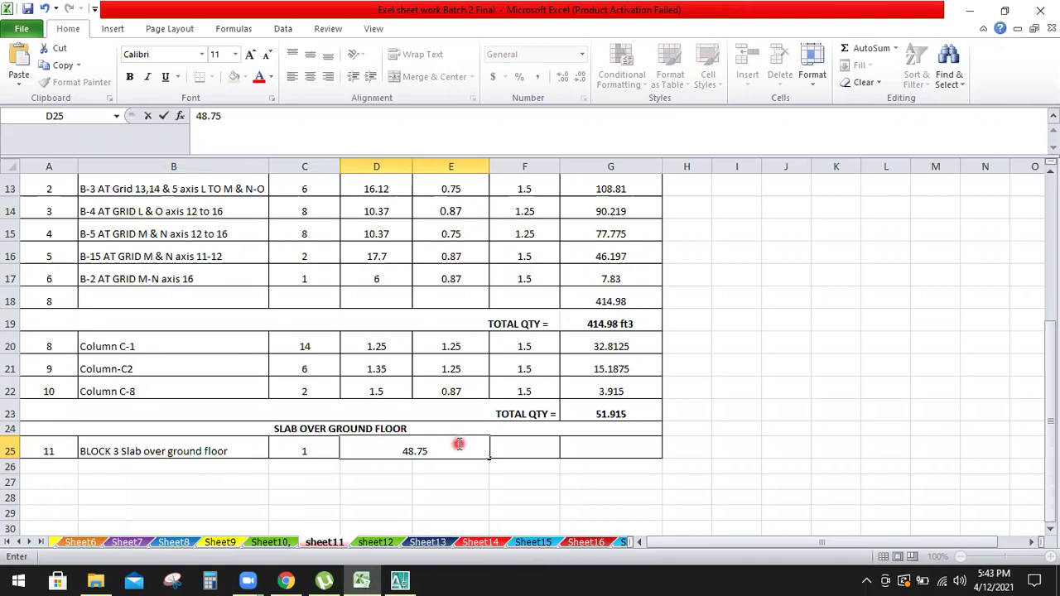
double_click(458, 444)
left_click(475, 450)
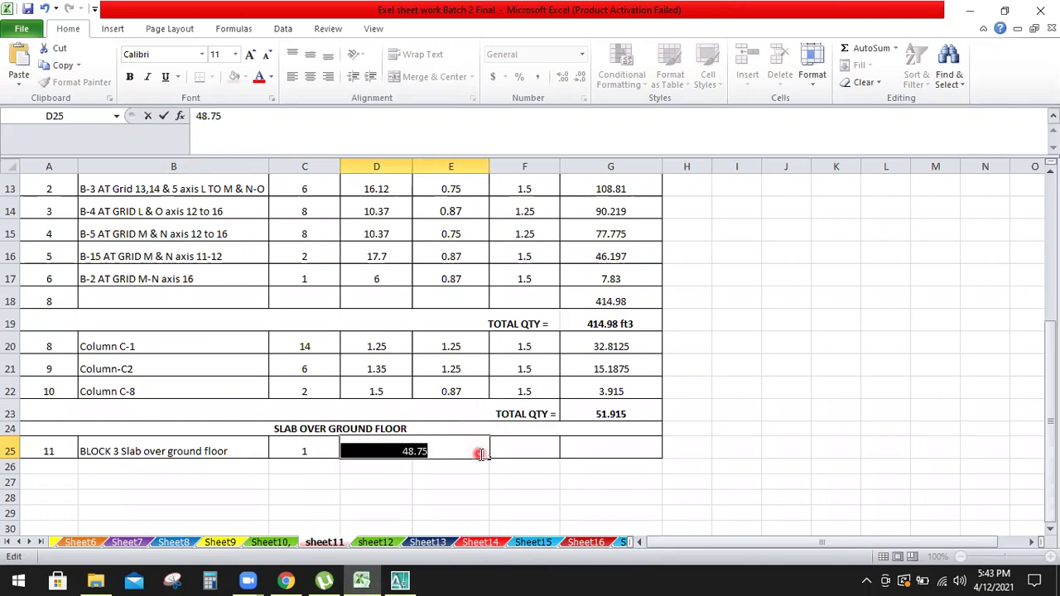
left_click(466, 329)
left_click(372, 450)
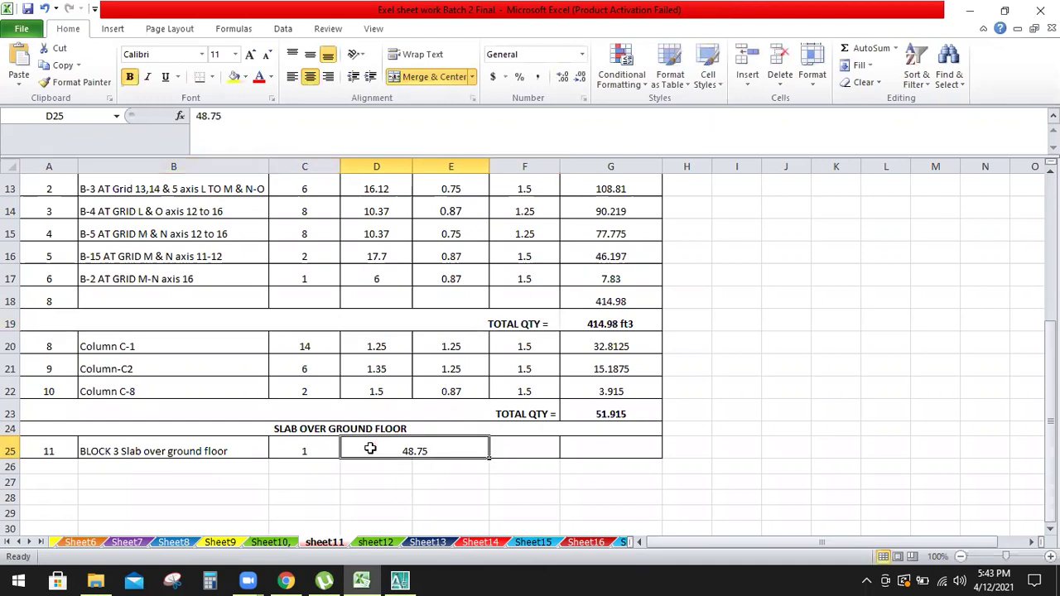
- Copy the separate length and width cells D22:E22 from the Column C-8 row over the merged cell D25 in the slab row
left_click(583, 279)
left_click_drag(357, 388, 454, 390)
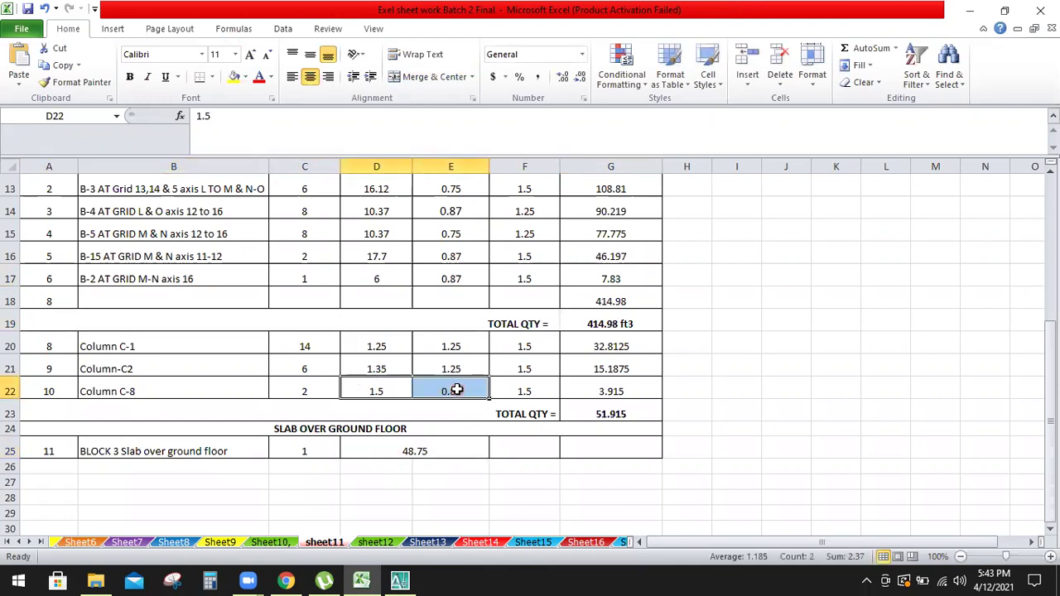
right_click(459, 392)
left_click(521, 141)
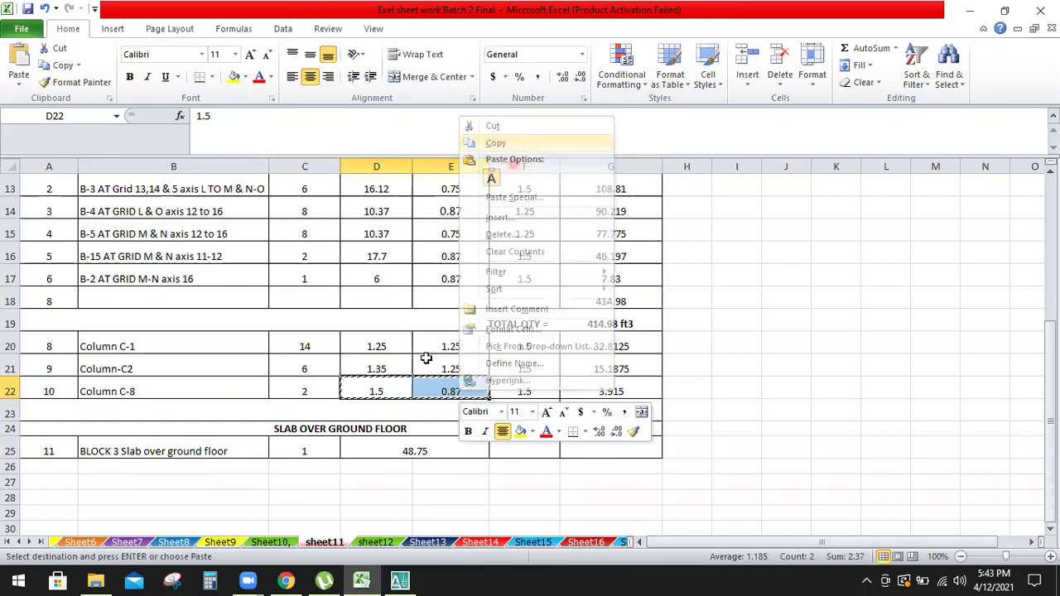
left_click(372, 448)
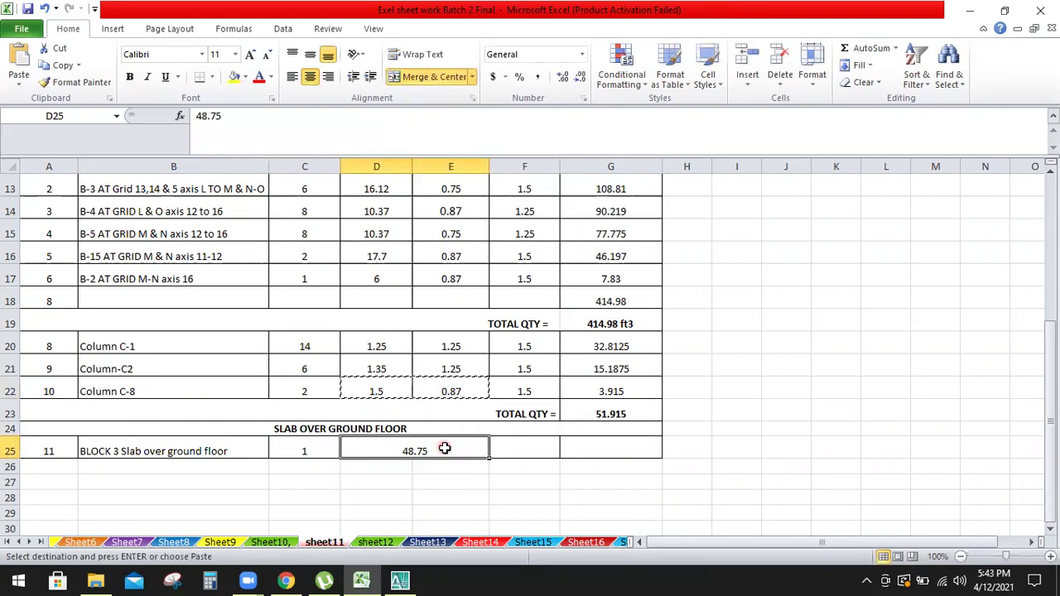
right_click(441, 451)
left_click(480, 236)
key("Escape")
- Enter 48.75 as the slab length in D25 and clear the pasted width in E25
left_click(390, 448)
type("48")
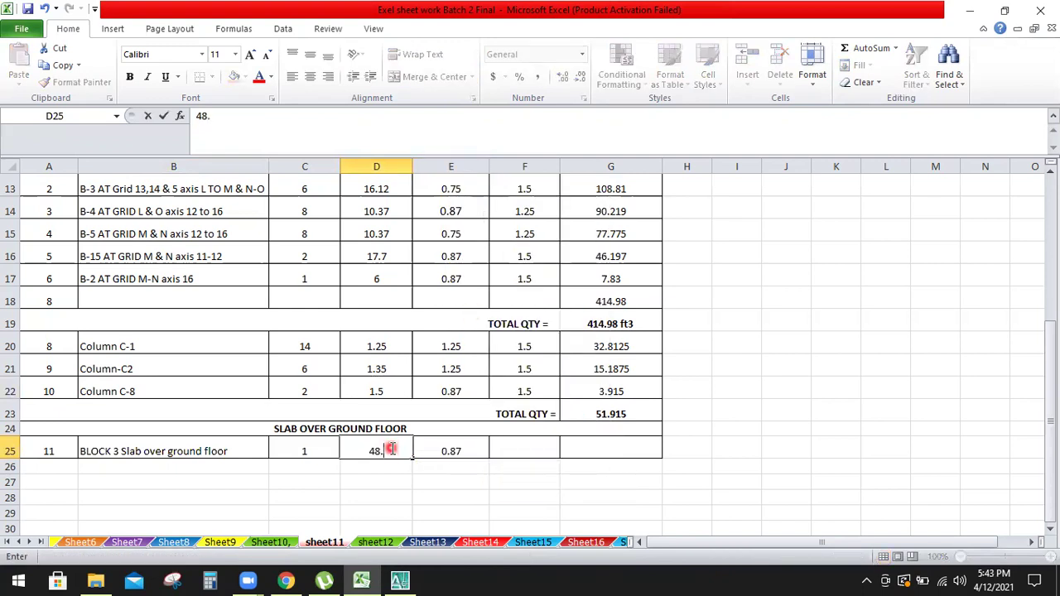
type(".75")
left_click(449, 447)
key("BackSpace")
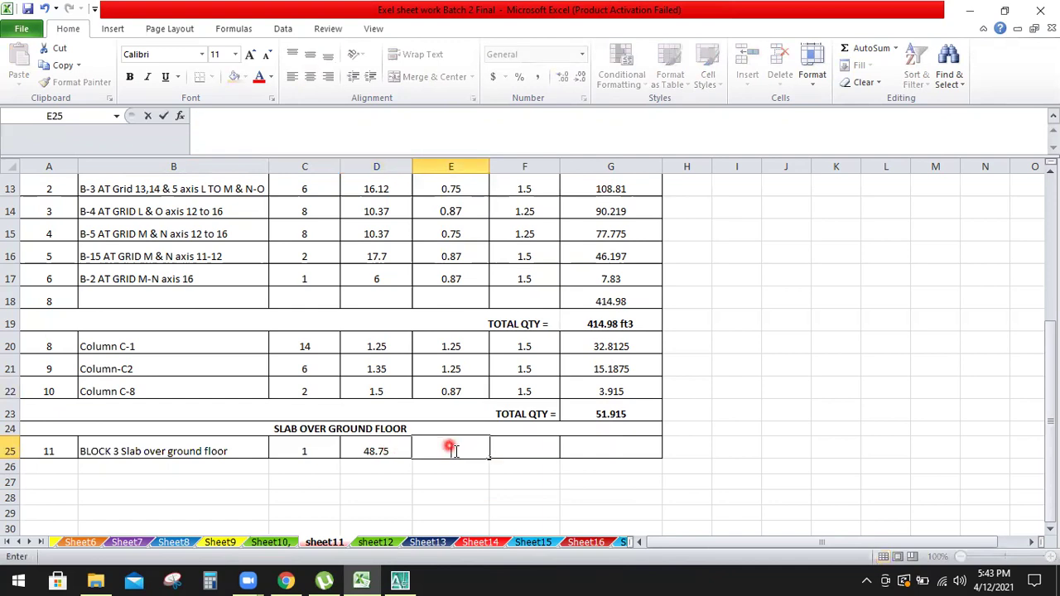
- Switch to AutoCAD and add an aligned dimension for the slab's overall width along grid 16, between its outer corners at grids O and L
left_click(399, 580)
left_click(279, 35)
left_click(315, 88)
scroll(434, 263, "down", 4)
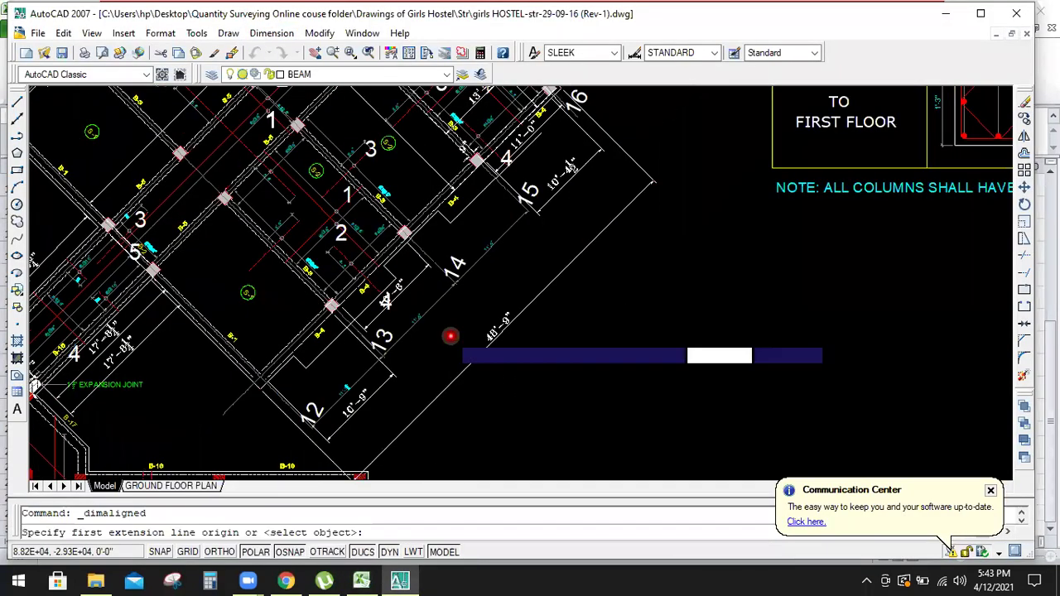
scroll(485, 239, "up", 4)
scroll(490, 237, "up", 5)
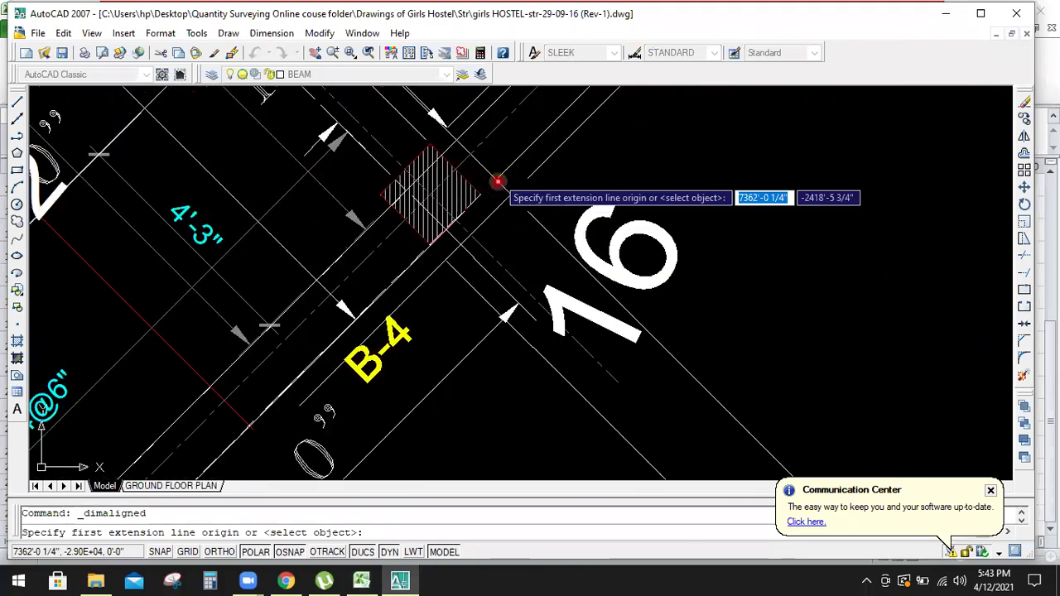
left_click(511, 194)
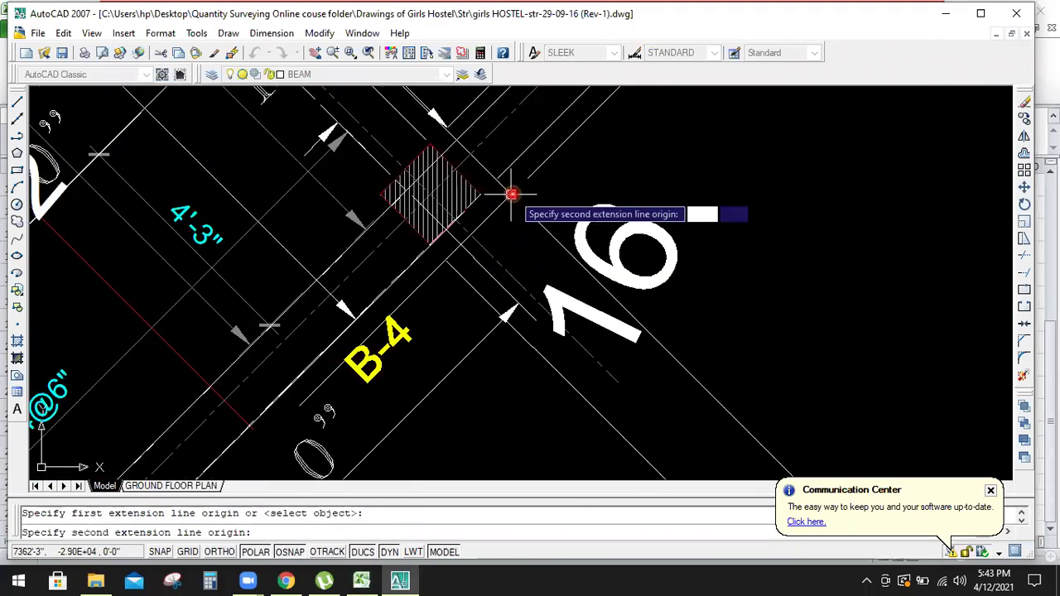
scroll(530, 241, "down", 5)
scroll(511, 246, "down", 3)
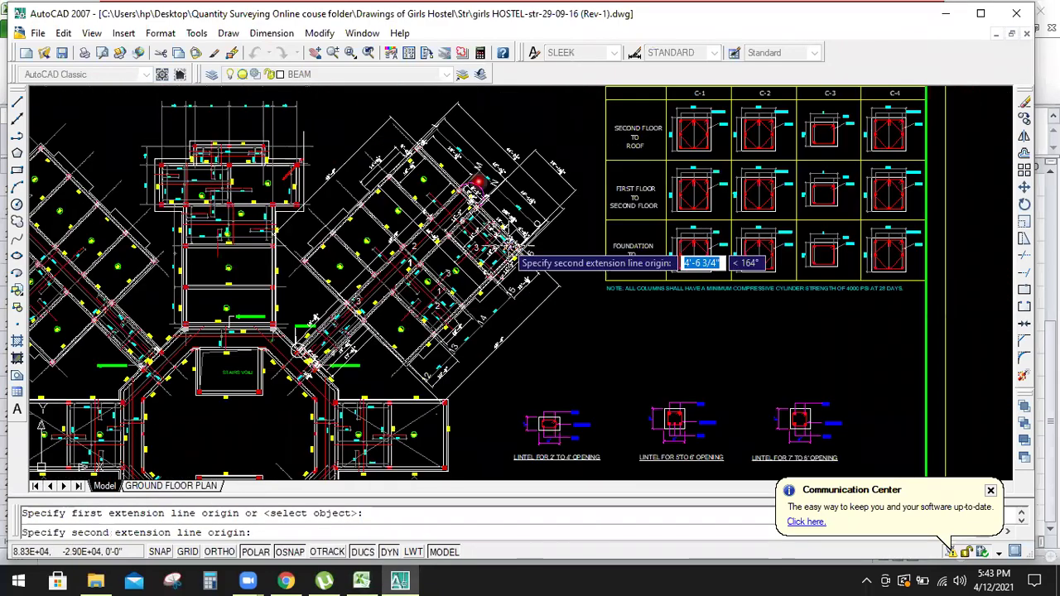
scroll(389, 133, "up", 3)
scroll(389, 133, "up", 6)
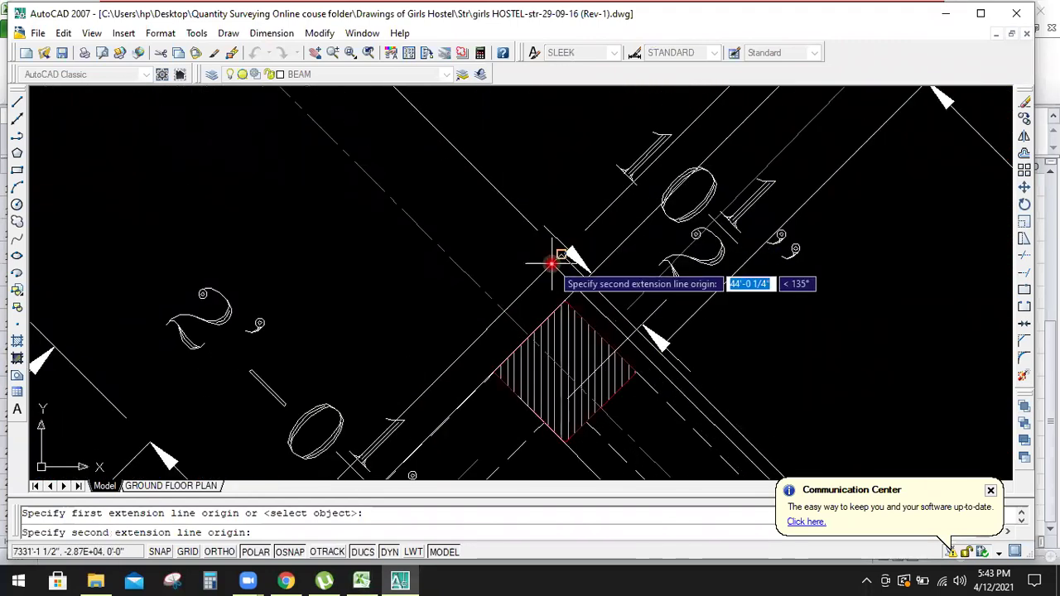
left_click(561, 253)
scroll(559, 251, "down", 10)
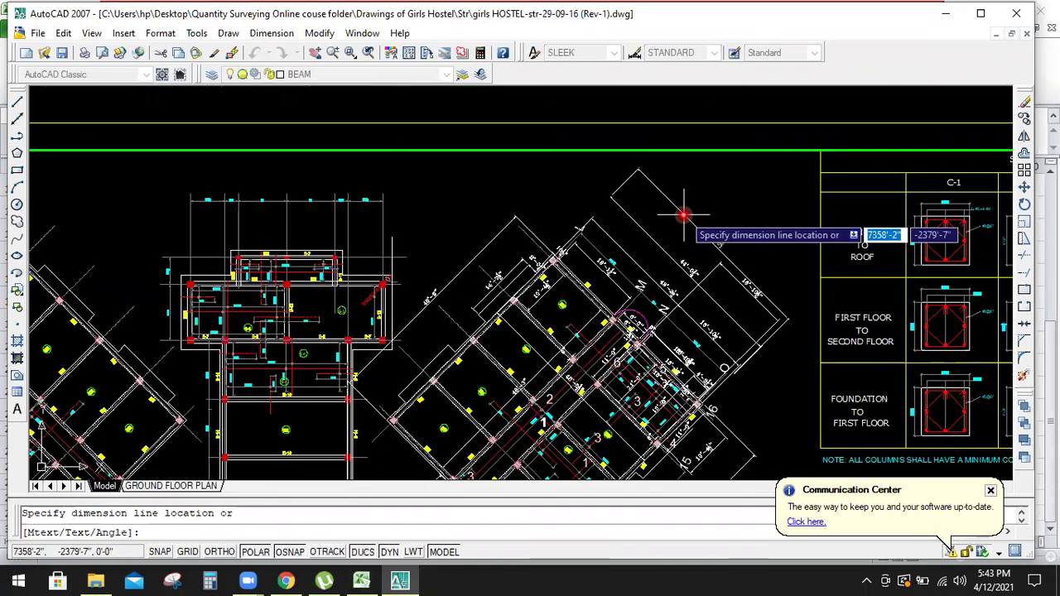
left_click(710, 230)
- Read the new width dimension, return to Excel and enter 44.04 as the slab width in E25
scroll(705, 234, "up", 5)
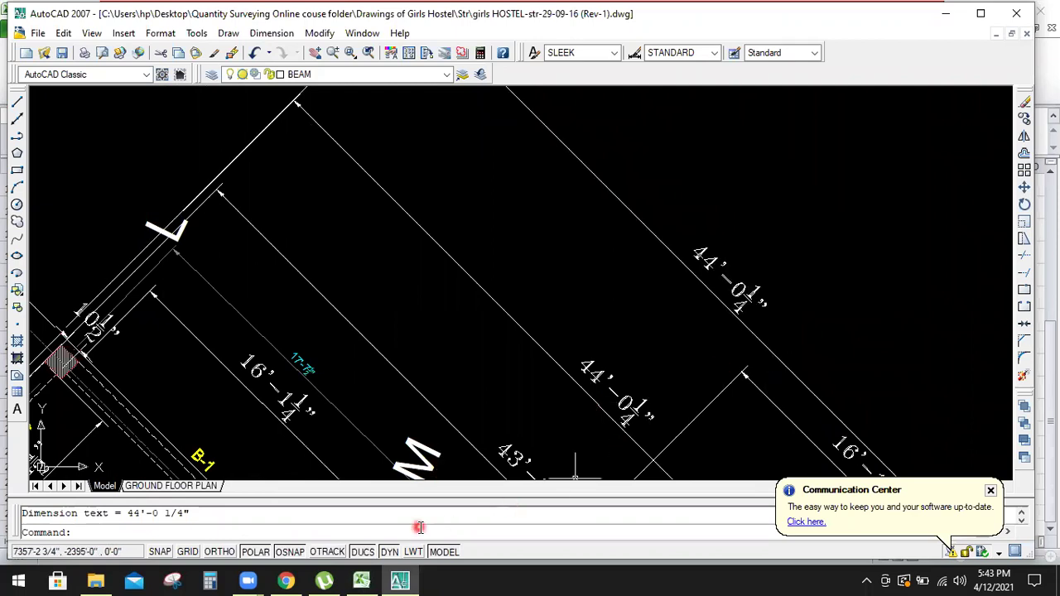
left_click(363, 579)
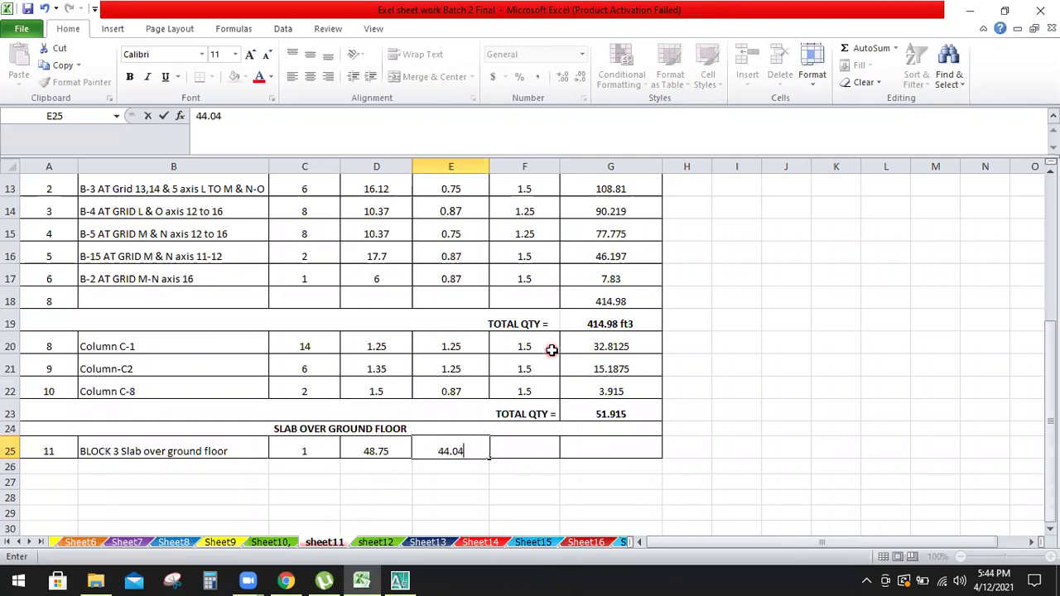
left_click(530, 444)
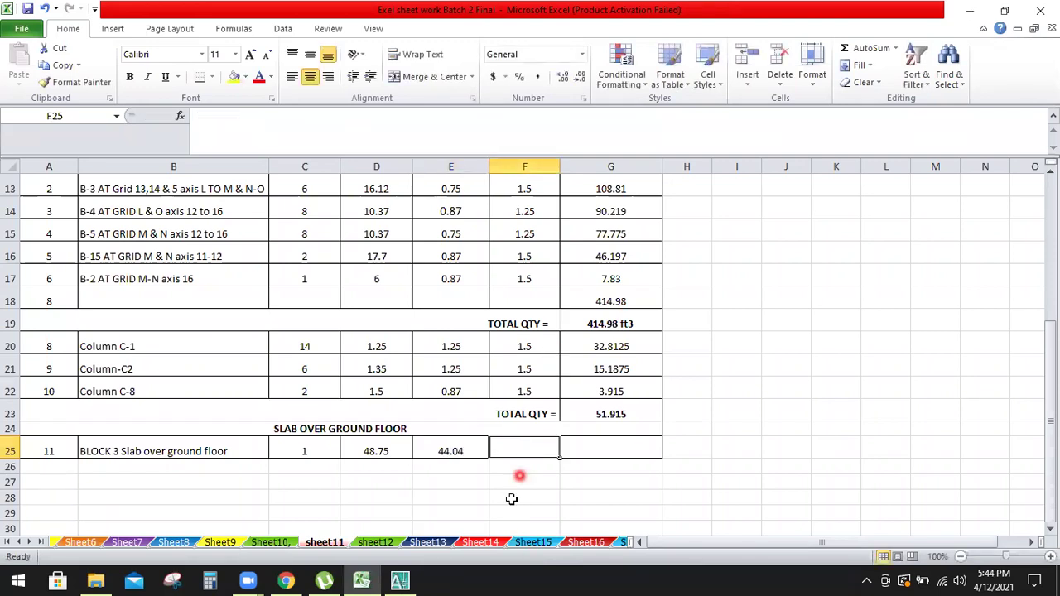
- Switch to AutoCAD and examine the slab panels, beams and reinforcement labels of the wing between grids 12 and 16
left_click(400, 580)
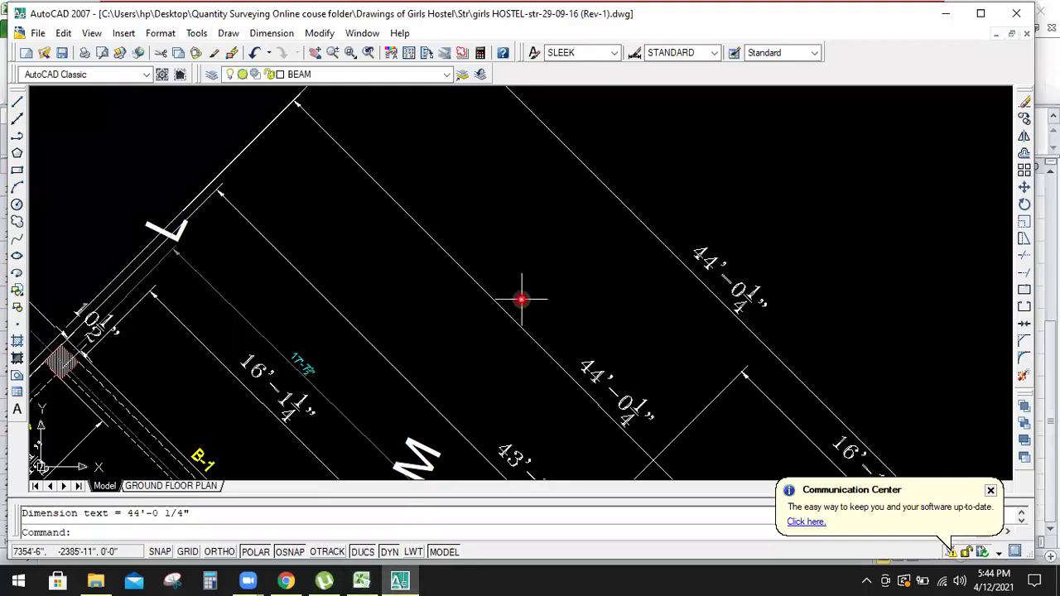
scroll(572, 194, "down", 5)
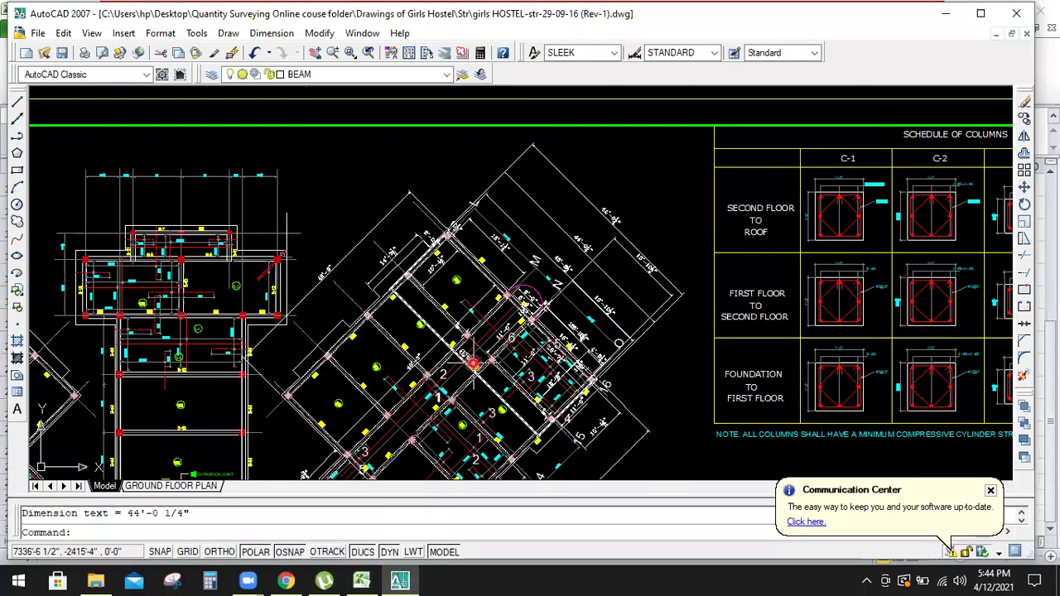
scroll(513, 383, "up", 2)
scroll(563, 366, "up", 4)
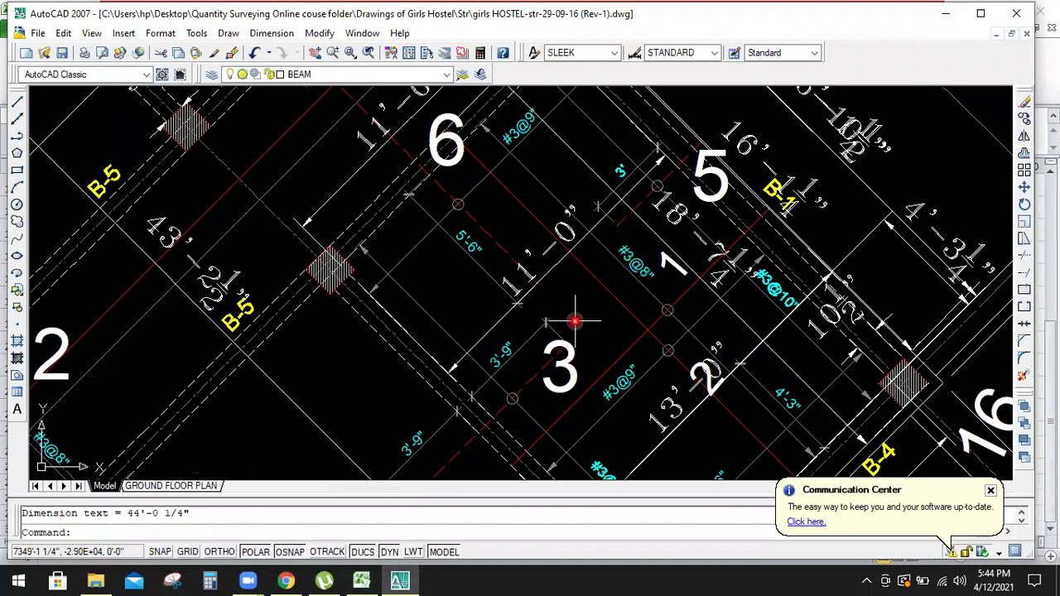
scroll(596, 308, "down", 4)
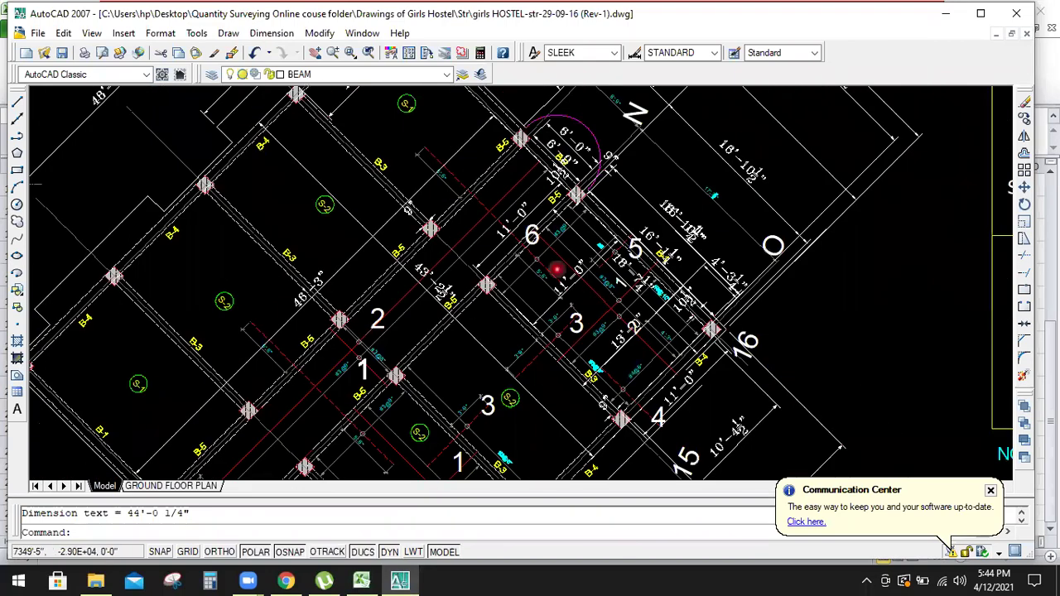
scroll(558, 289, "down", 2)
scroll(542, 276, "up", 3)
scroll(485, 350, "down", 3)
scroll(487, 394, "up", 2)
scroll(487, 395, "up", 2)
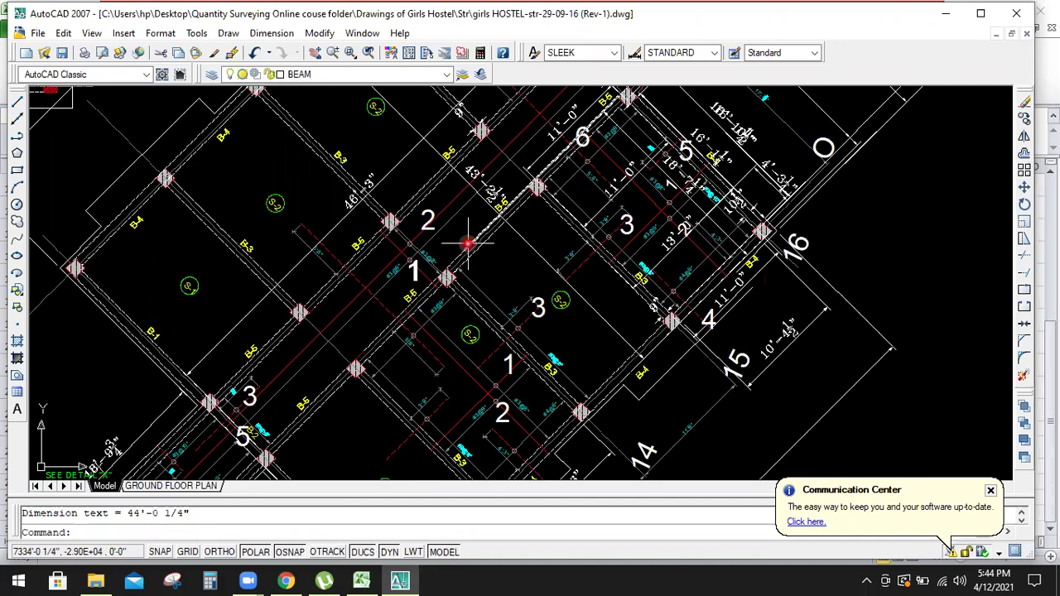
scroll(473, 331, "down", 2)
scroll(550, 323, "up", 4)
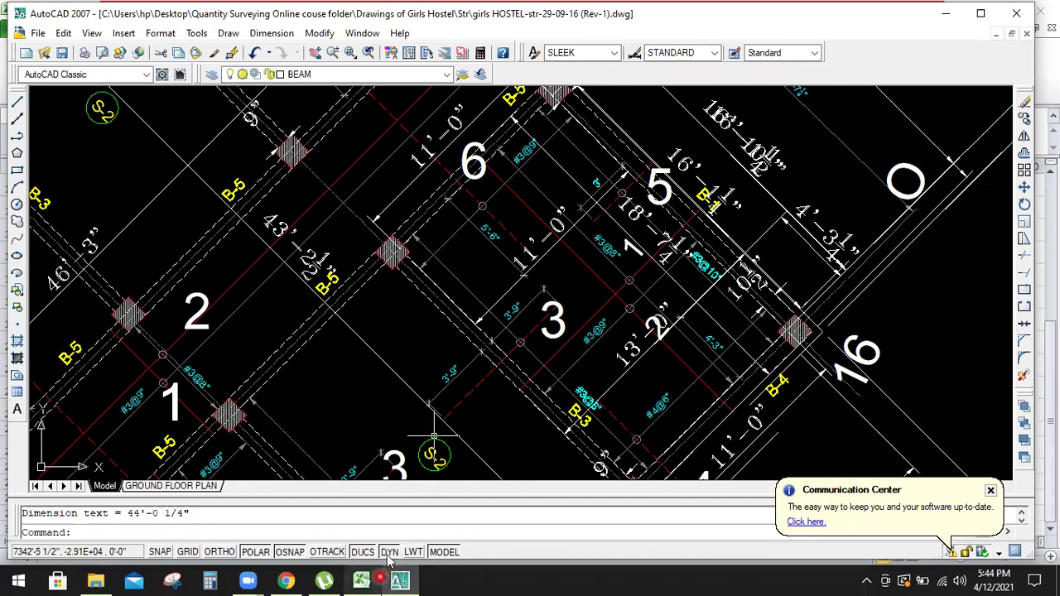
- Return to Excel and enter 0.58 as the slab depth in F25
left_click(361, 580)
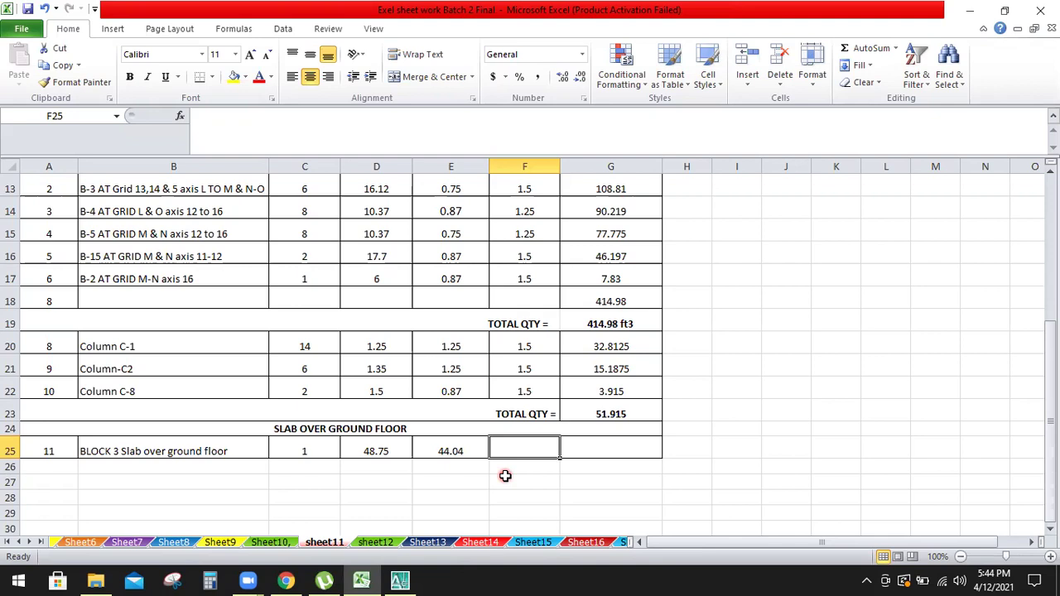
type("0")
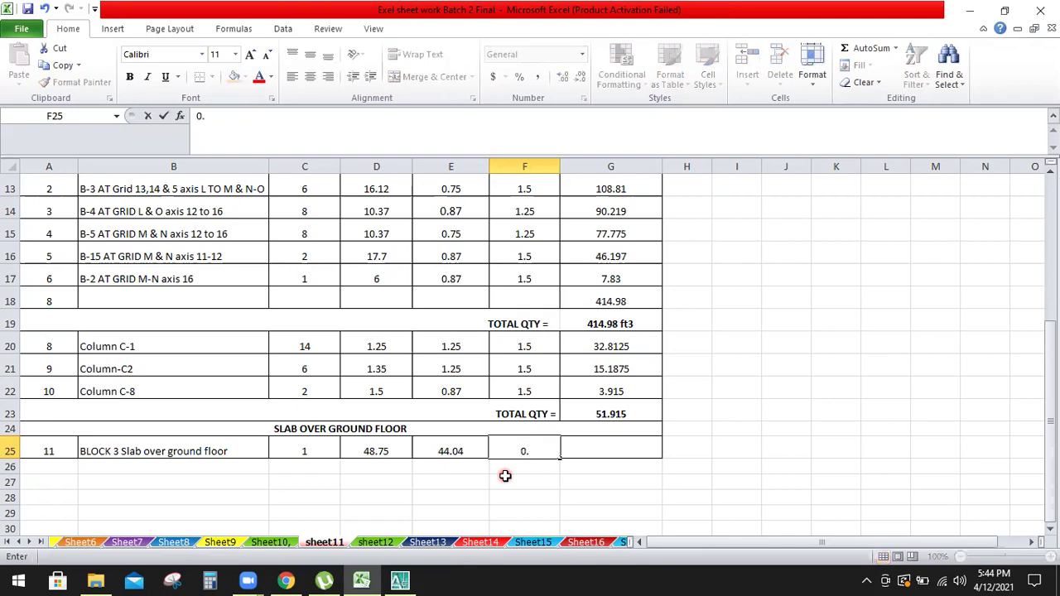
type(".58")
- Calculate the slab quantity in G25 with the formula =C25*D25*E25*F25
left_click(629, 440)
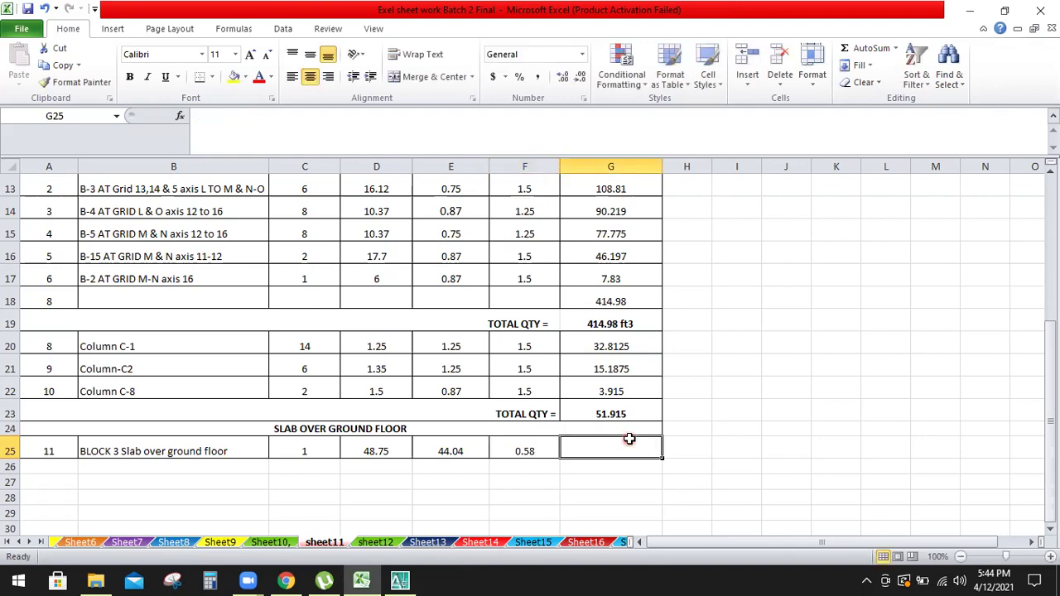
type("=")
left_click(315, 451)
type("*")
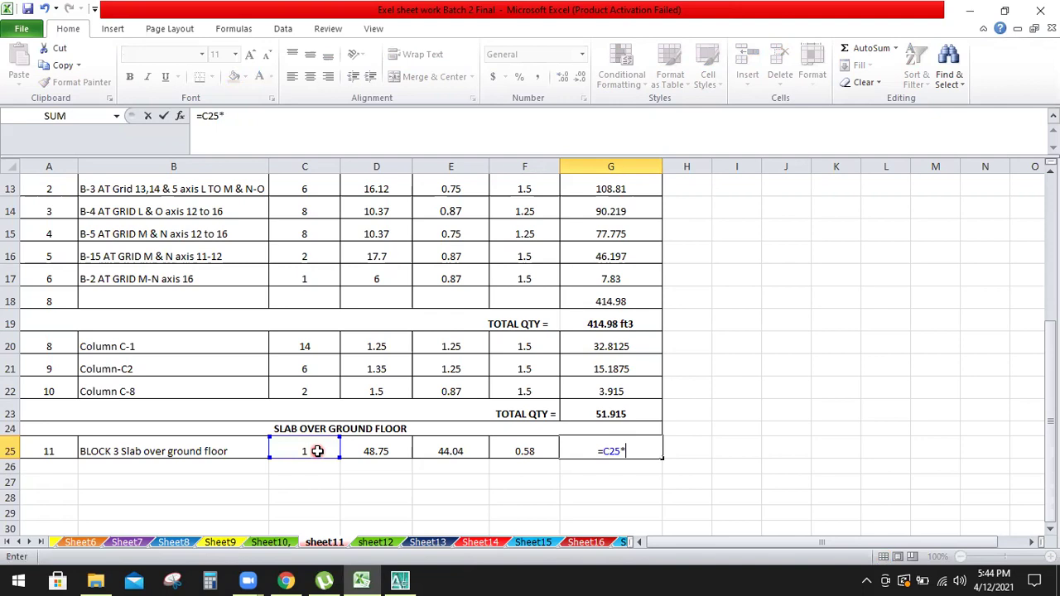
left_click(372, 446)
type("*")
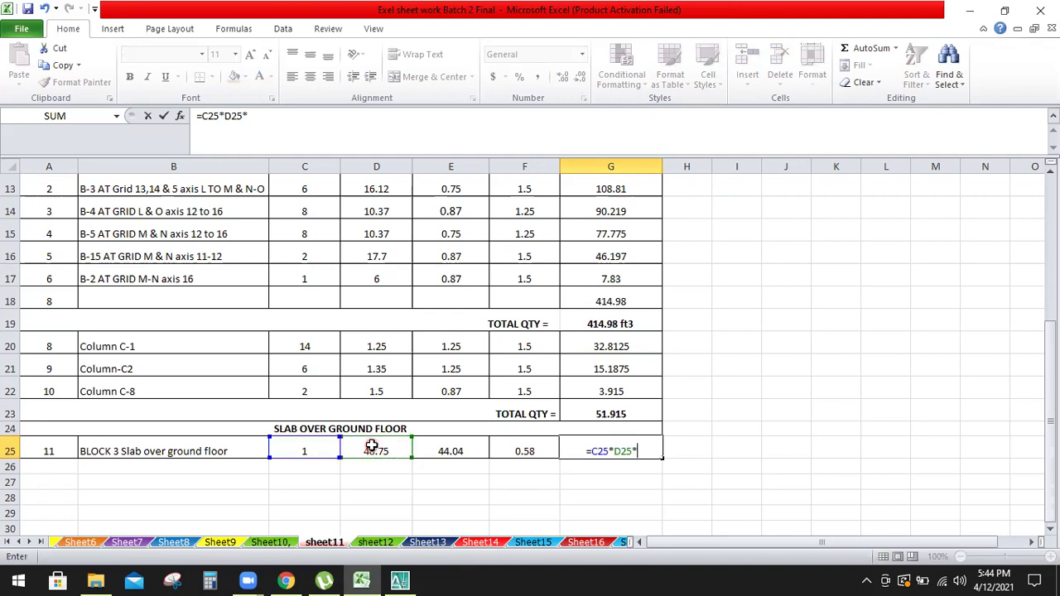
left_click(445, 439)
type("*")
left_click(521, 445)
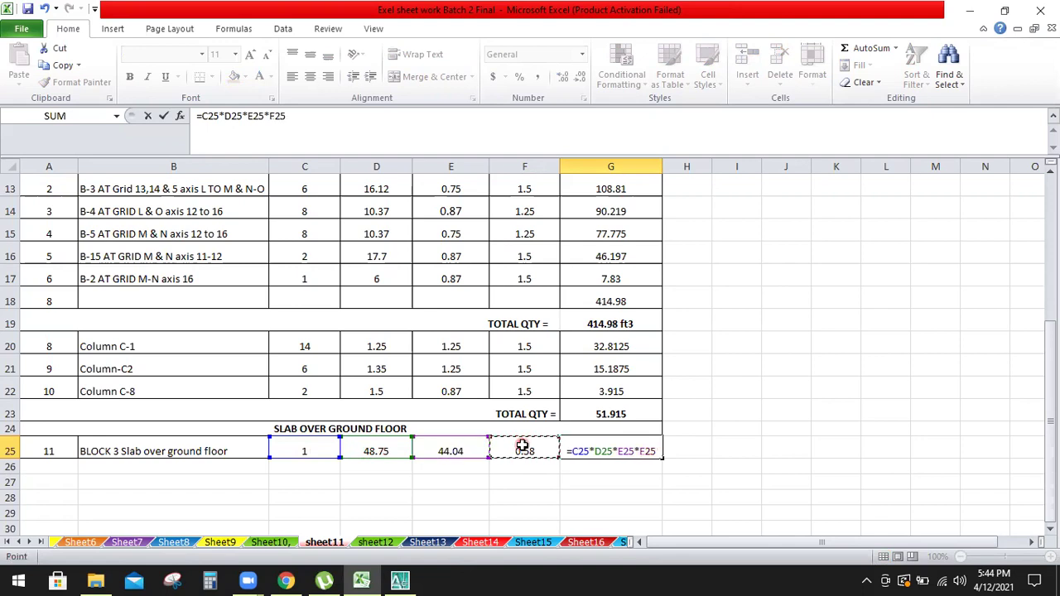
key("Return")
left_click(855, 422)
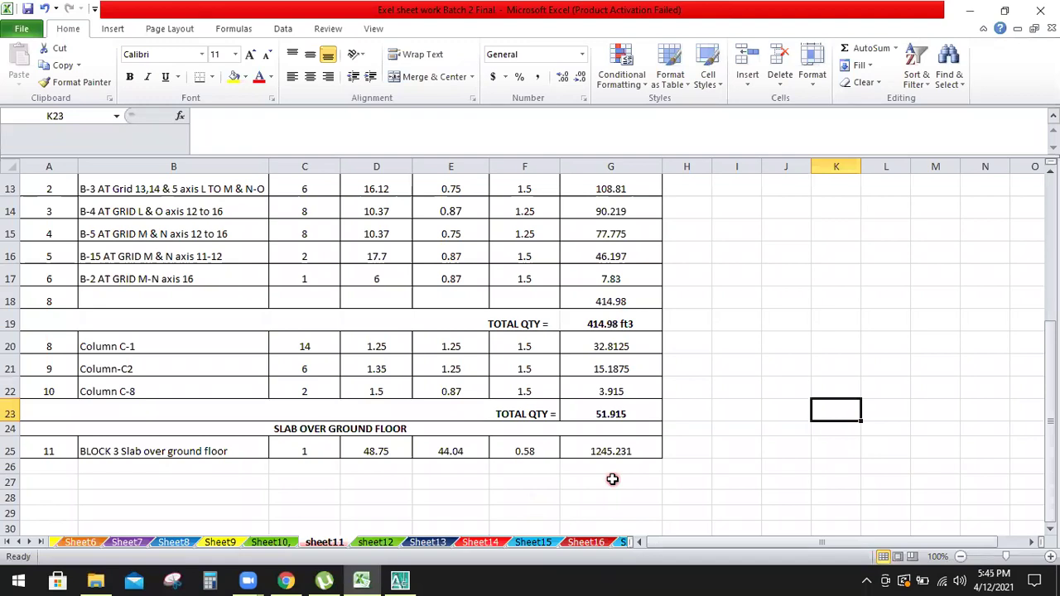
- Switch to AutoCAD and examine the slab outline near grids 12 to 14 and the corridor beams beside the expansion joint
left_click(414, 580)
scroll(477, 275, "down", 5)
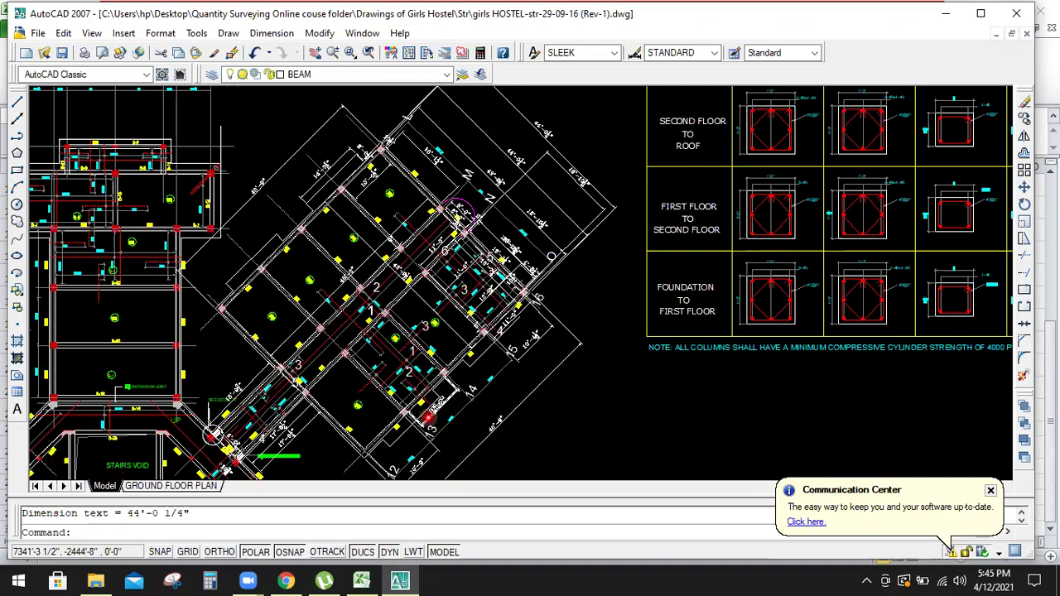
scroll(448, 378, "up", 5)
scroll(466, 348, "down", 3)
scroll(429, 372, "up", 3)
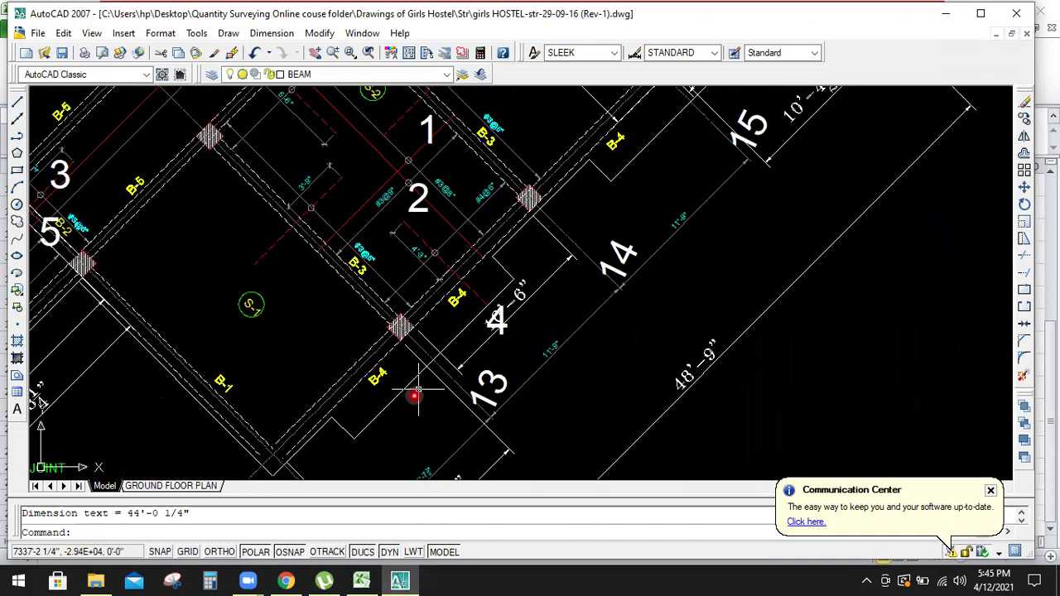
scroll(398, 432, "up", 2)
scroll(384, 437, "up", 2)
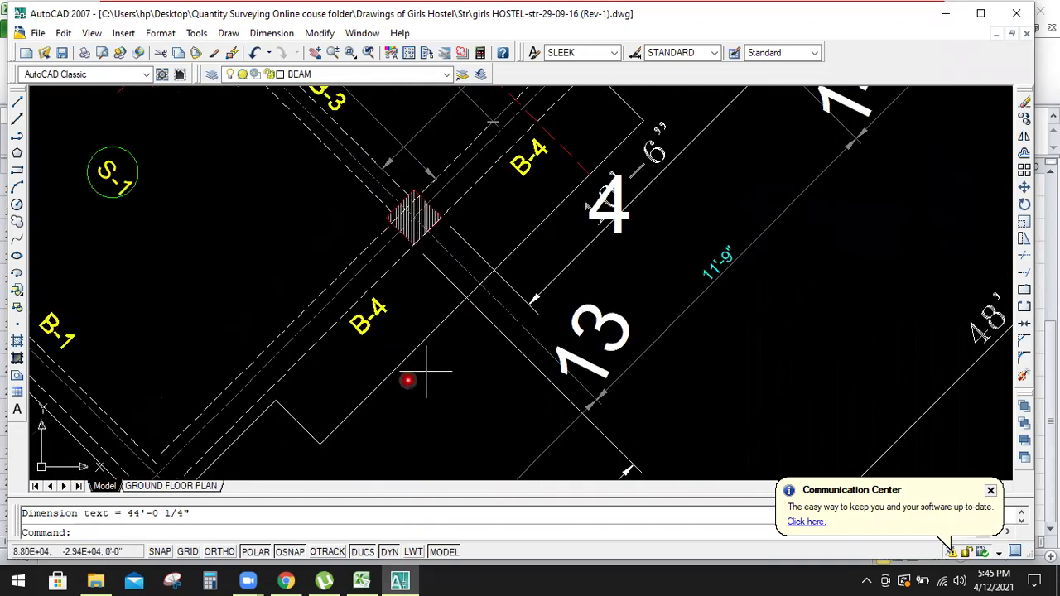
scroll(369, 399, "down", 3)
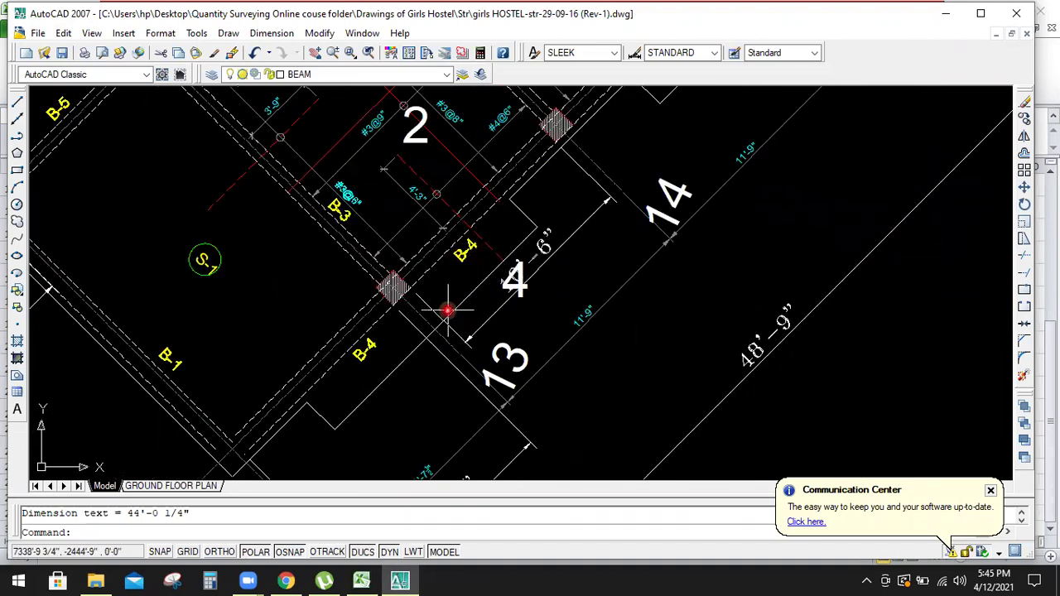
scroll(449, 307, "up", 2)
scroll(465, 271, "down", 4)
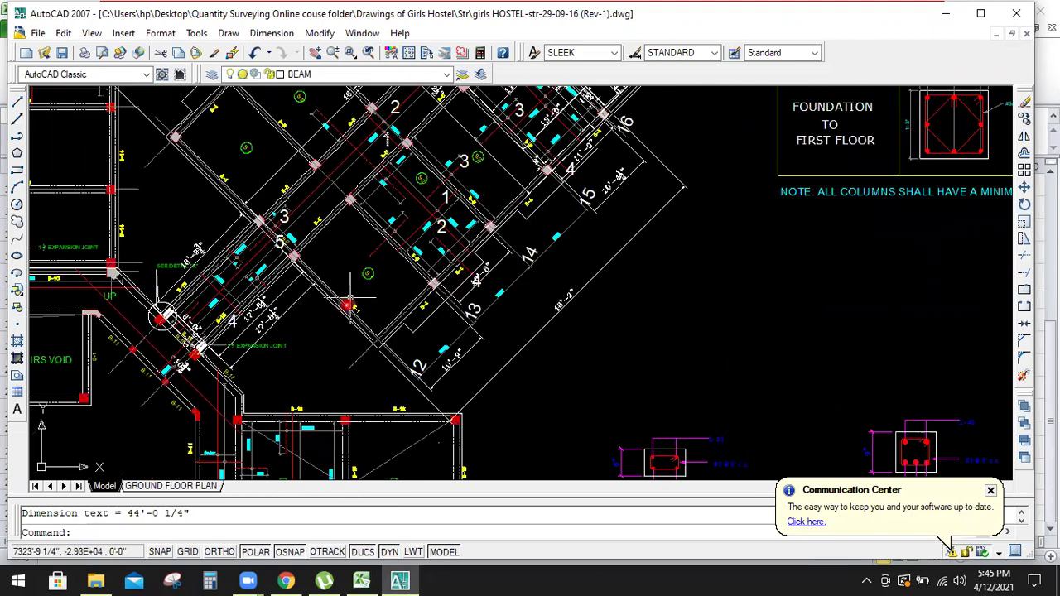
right_click(258, 293)
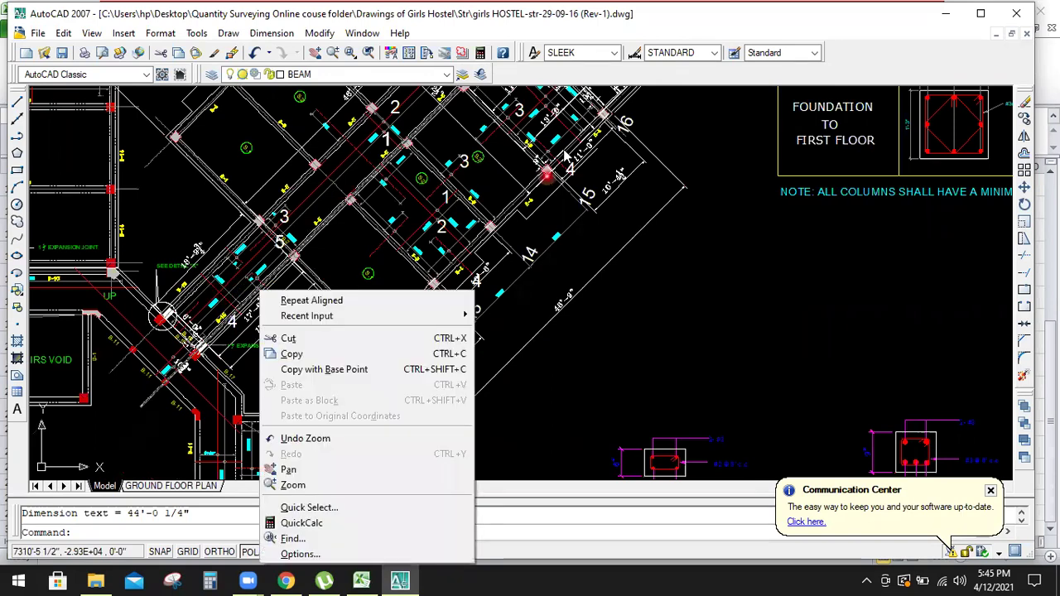
left_click(352, 261)
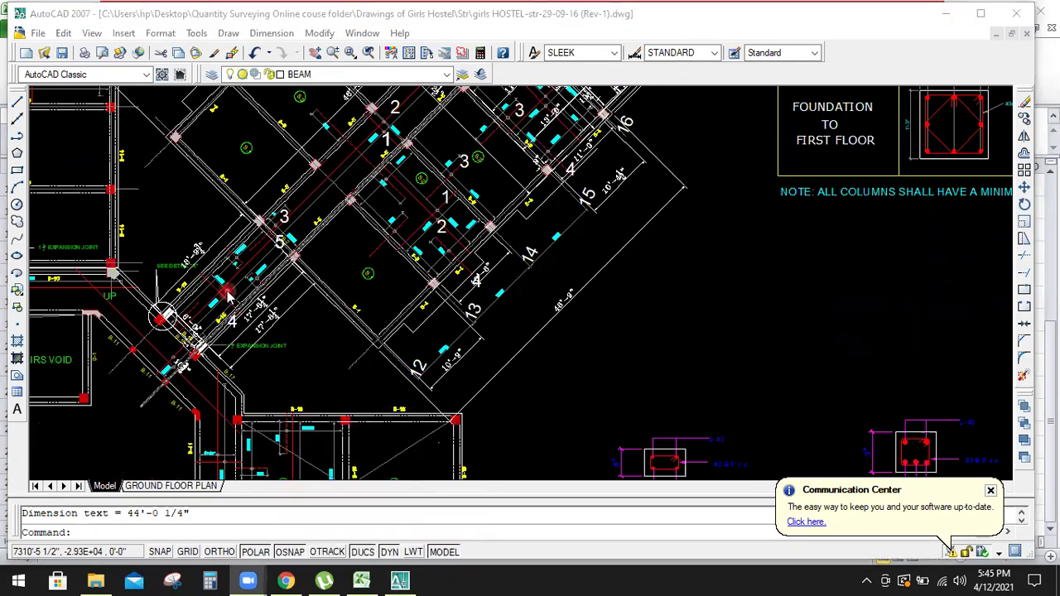
scroll(226, 294, "up", 3)
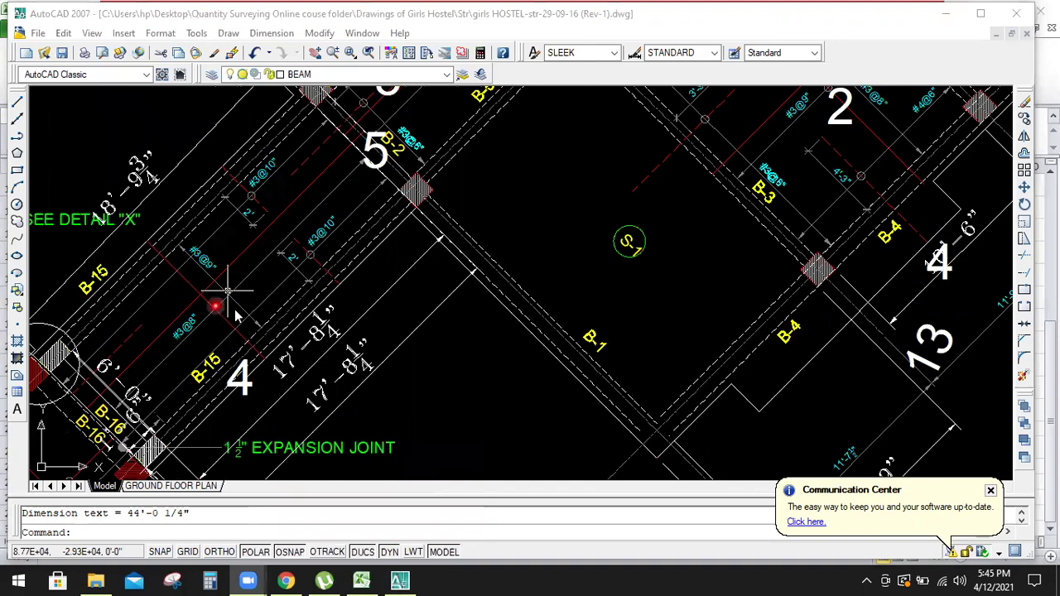
scroll(266, 313, "down", 2)
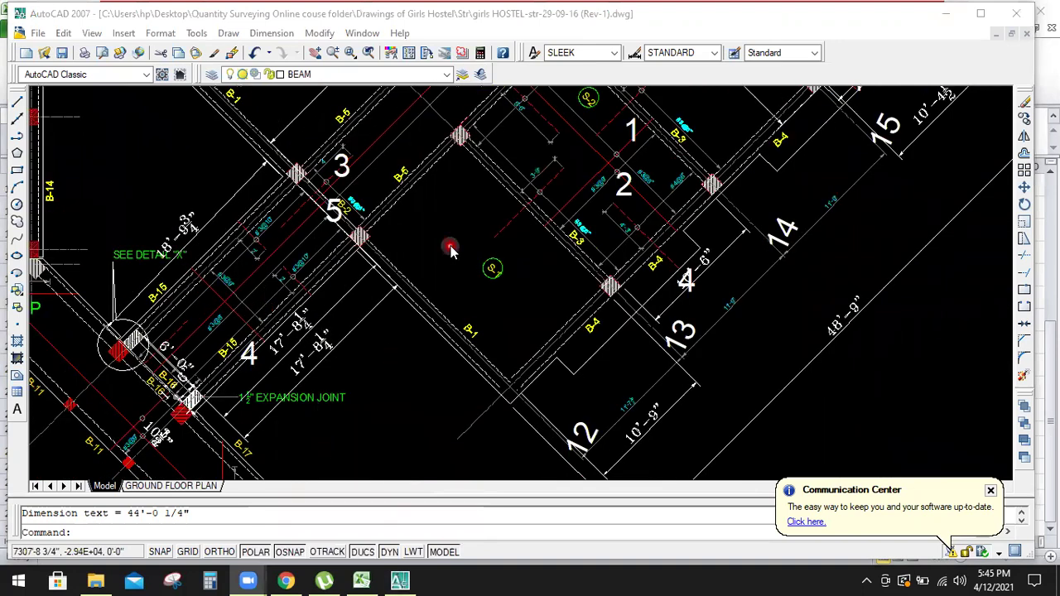
scroll(450, 246, "down", 3)
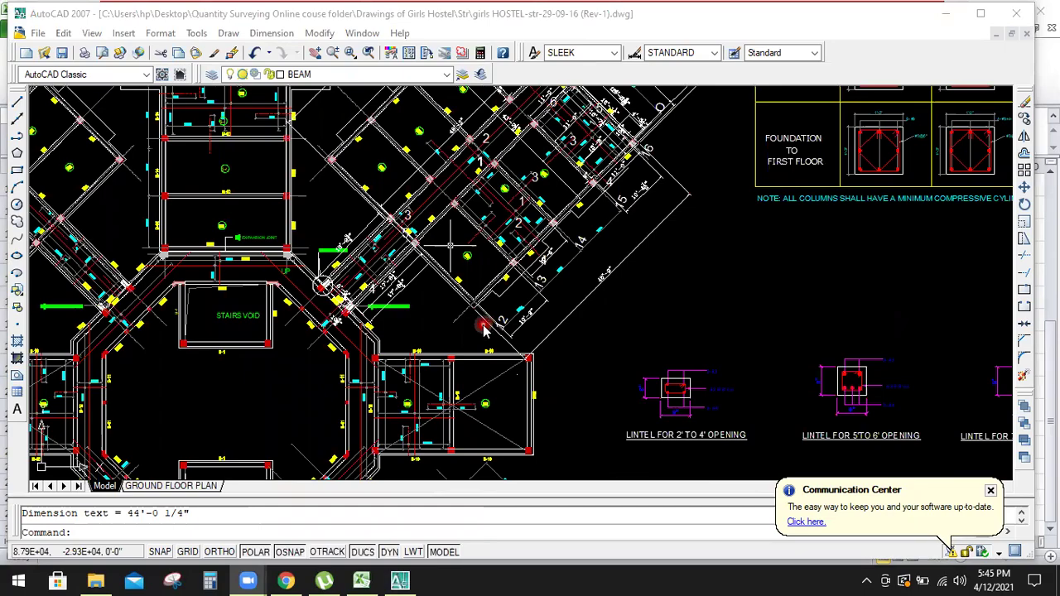
- Return to Excel and review the beam and column rows of the measurement sheet
left_click(364, 577)
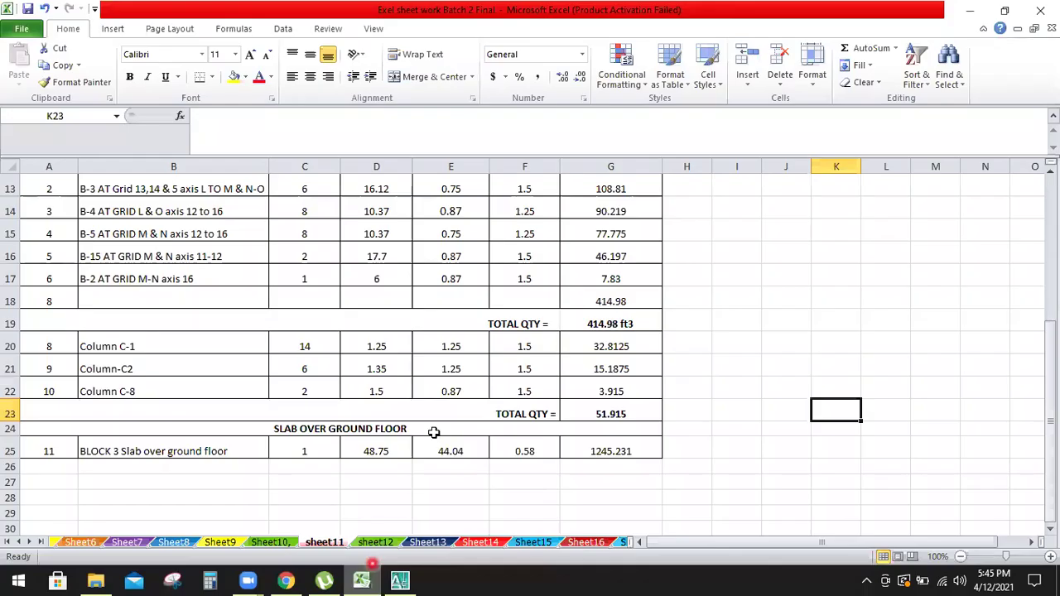
scroll(433, 432, "up", 2)
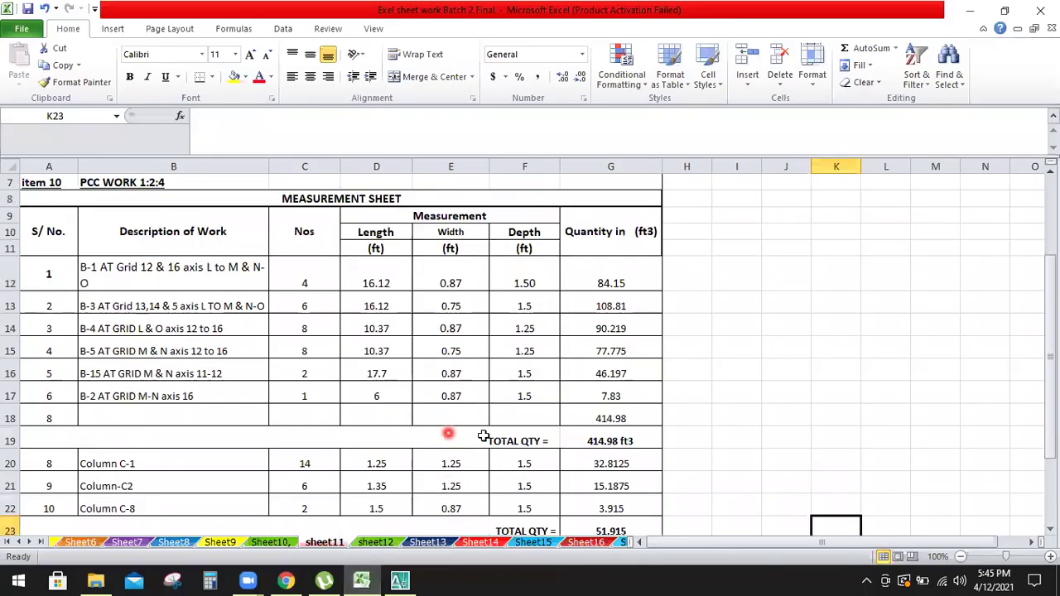
left_click(908, 361)
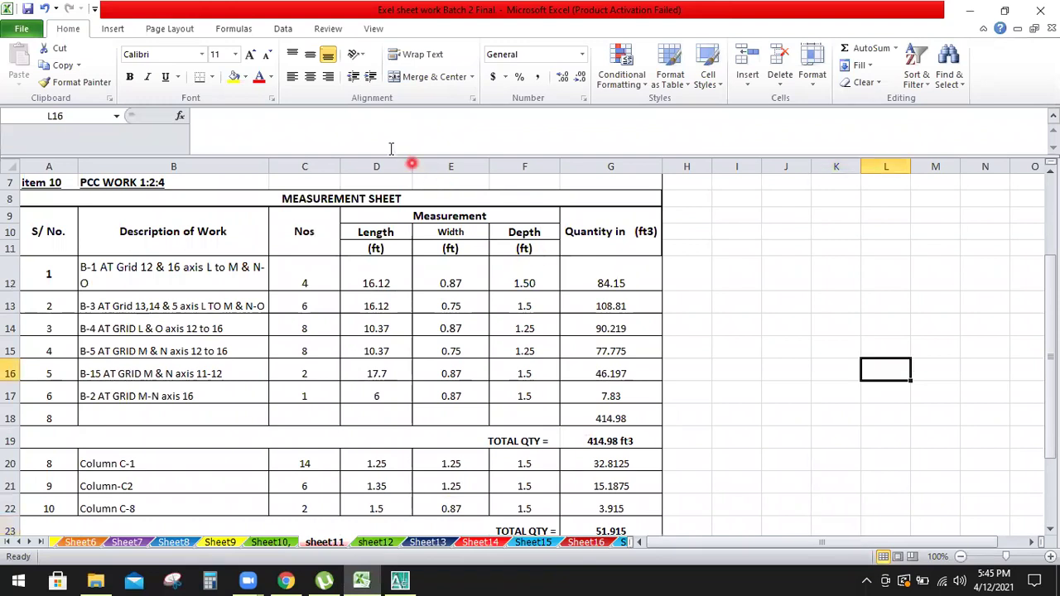